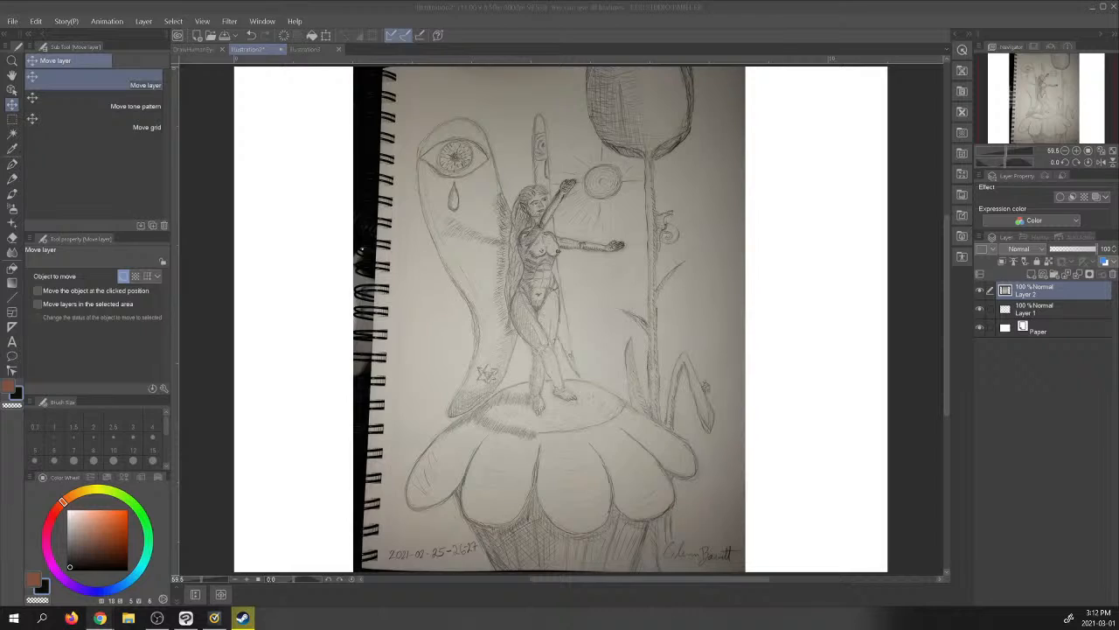
- Place the sketch photo layer beneath Layer 1 and make Layer 1 the active layer
left_click_drag(1056, 300, 1055, 313)
left_click(1053, 298)
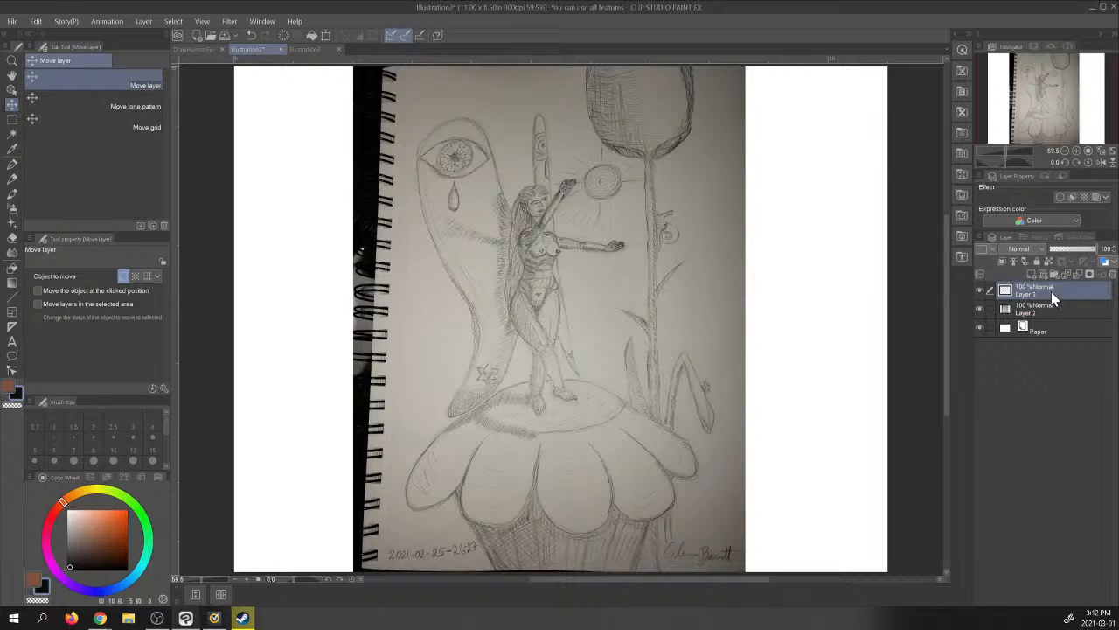
left_click(981, 291)
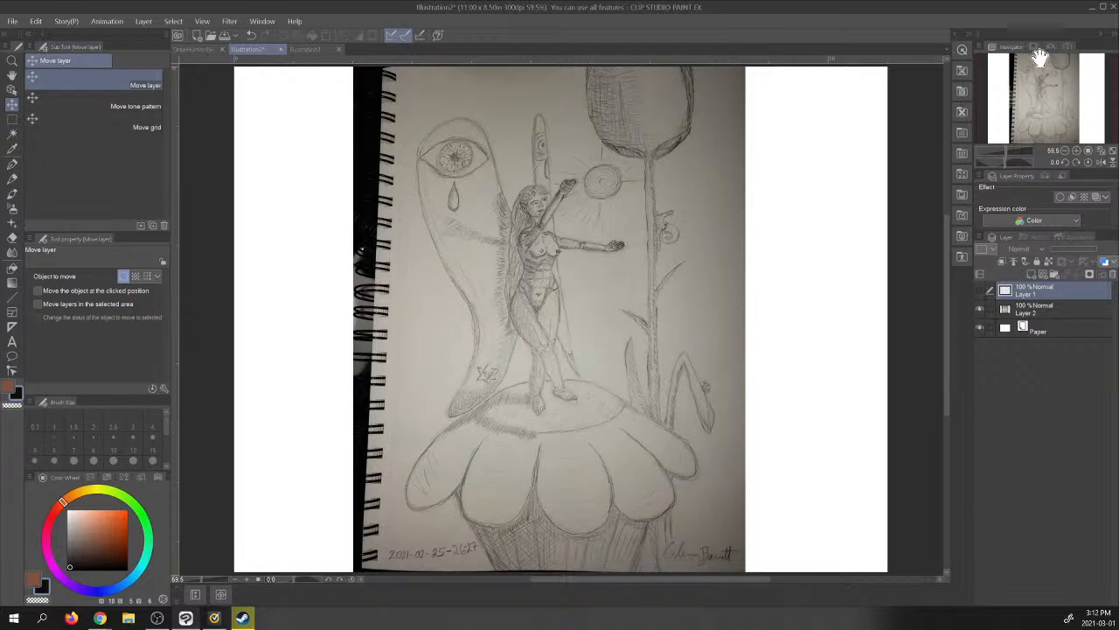
- Set up the Real G-Pen with a dark brown colour and brush size 4 for tracing the large eye on a visible Layer 1
left_click(1078, 151)
left_click(1079, 152)
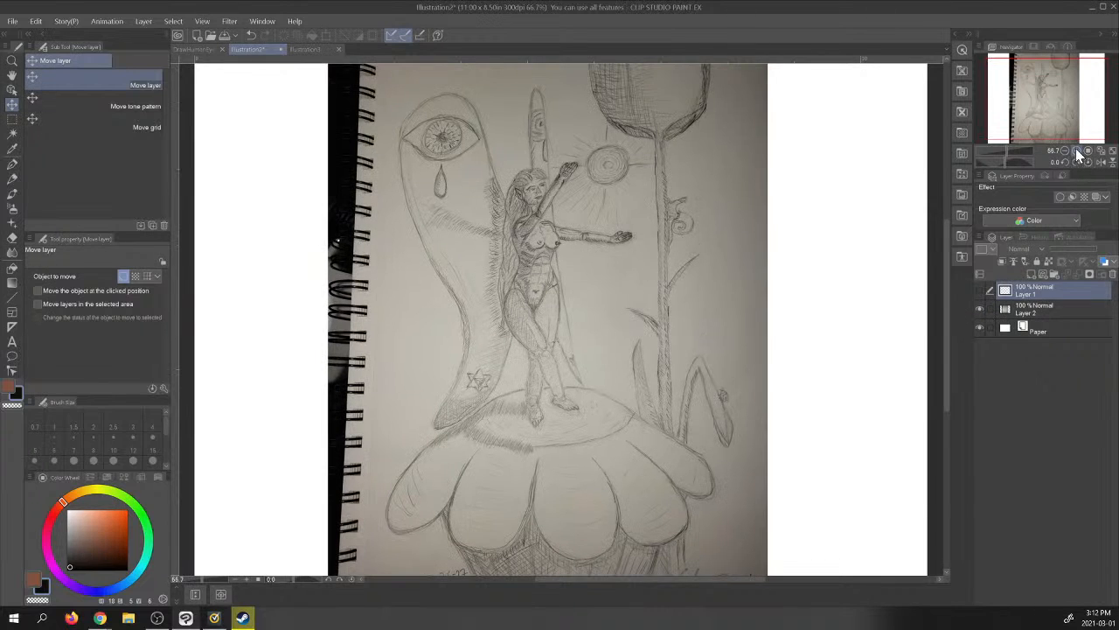
left_click(1079, 152)
left_click(1079, 152)
mouse_move(1056, 107)
left_mouse_down()
mouse_move(1043, 69)
mouse_move(1014, 75)
mouse_move(1030, 67)
left_mouse_up()
left_click(1077, 152)
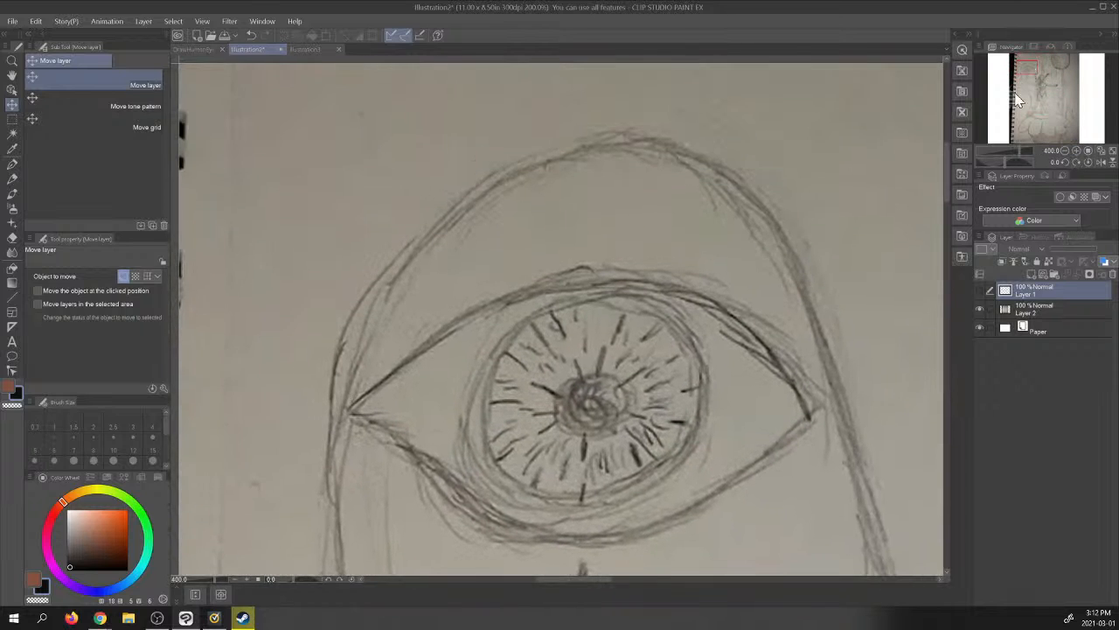
left_click(10, 164)
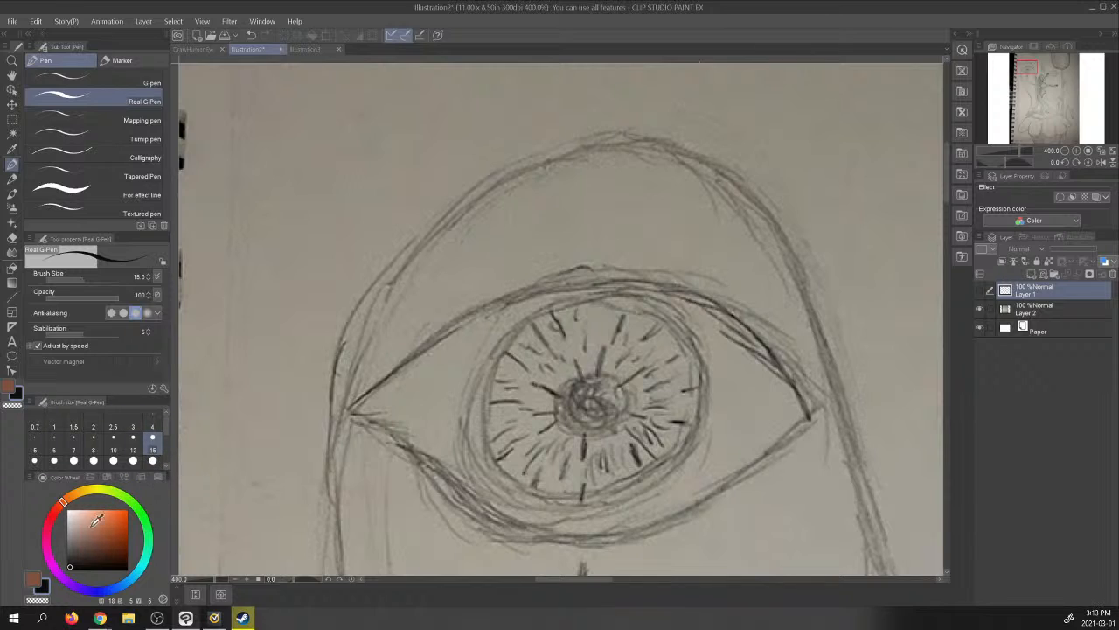
left_click(70, 554)
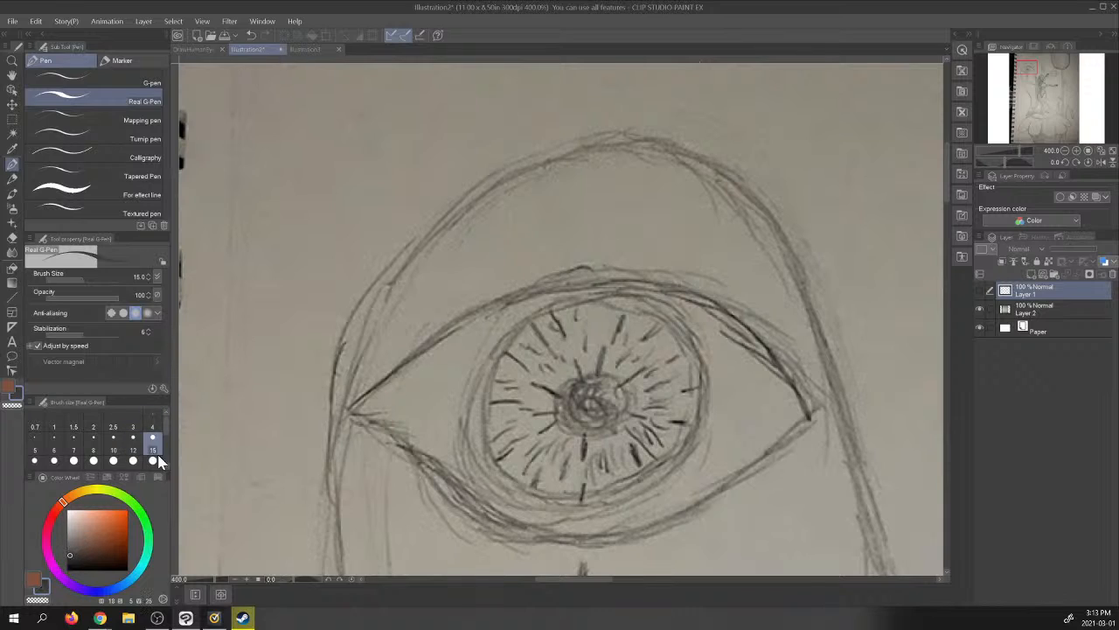
scroll(159, 462, "down", 1)
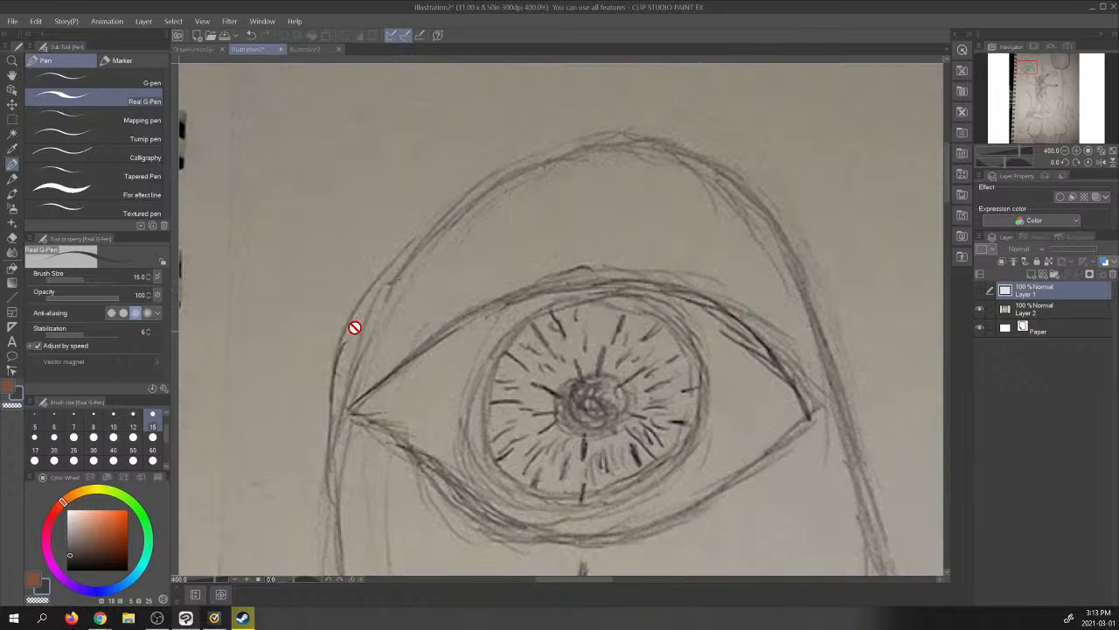
left_click(980, 290)
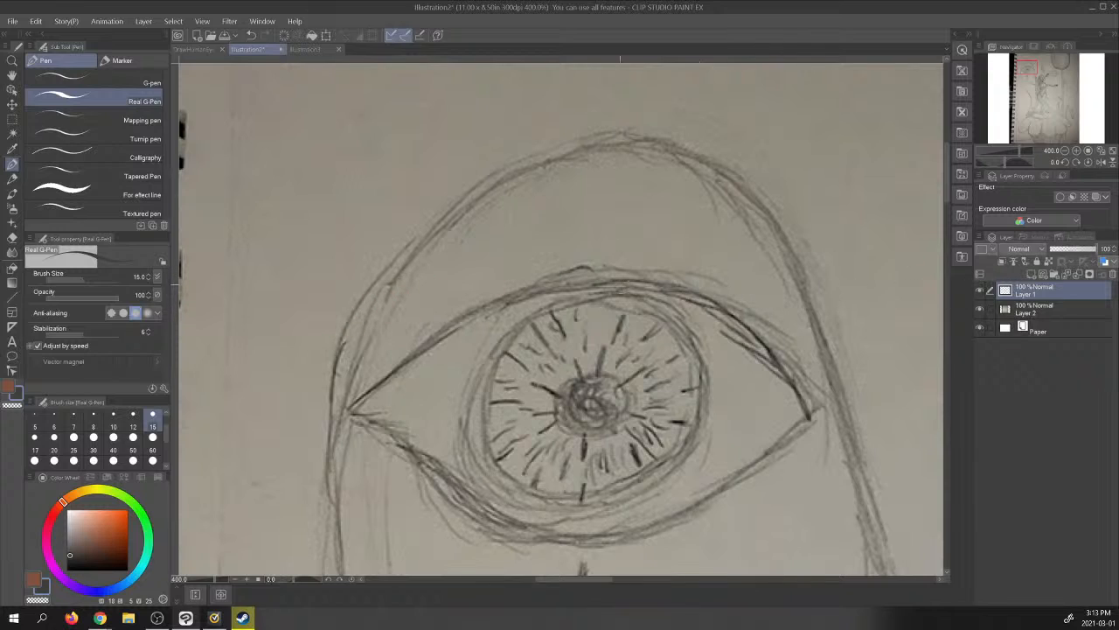
scroll(162, 418, "up", 1)
left_click(153, 421)
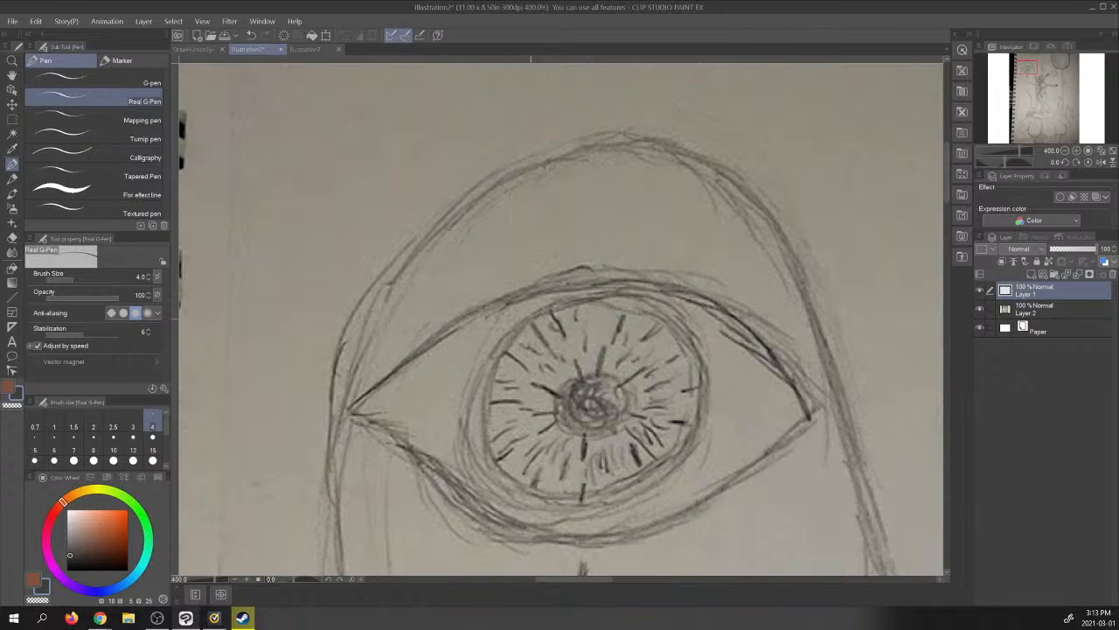
- Trace the round outer outline of the large eye's iris over the sketch, checking the linework with the photo layer hidden
left_click(980, 310)
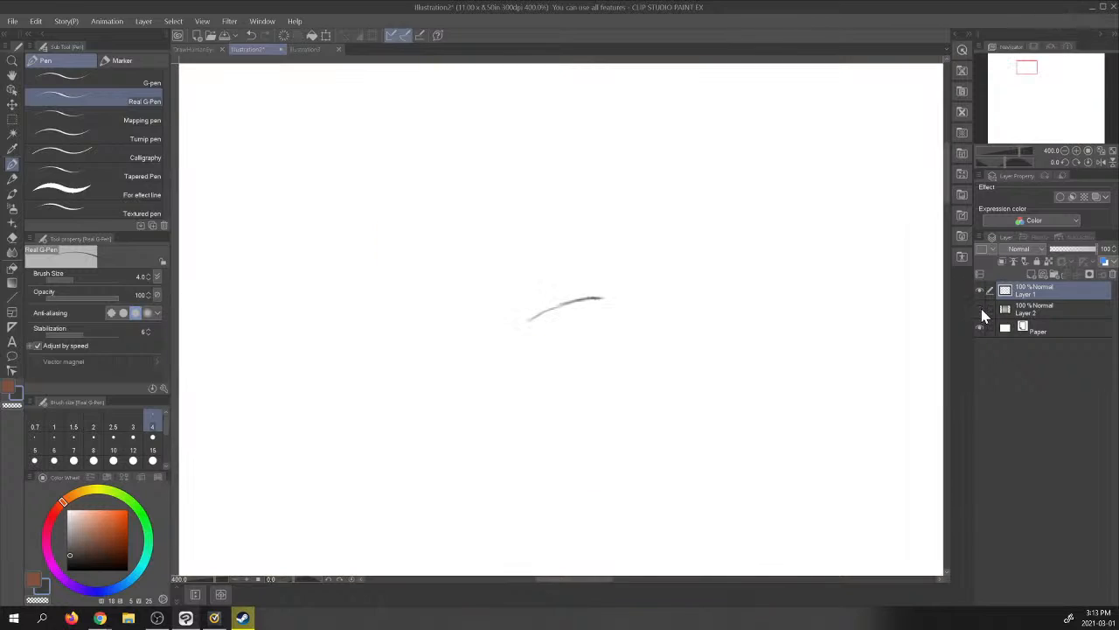
left_click(980, 311)
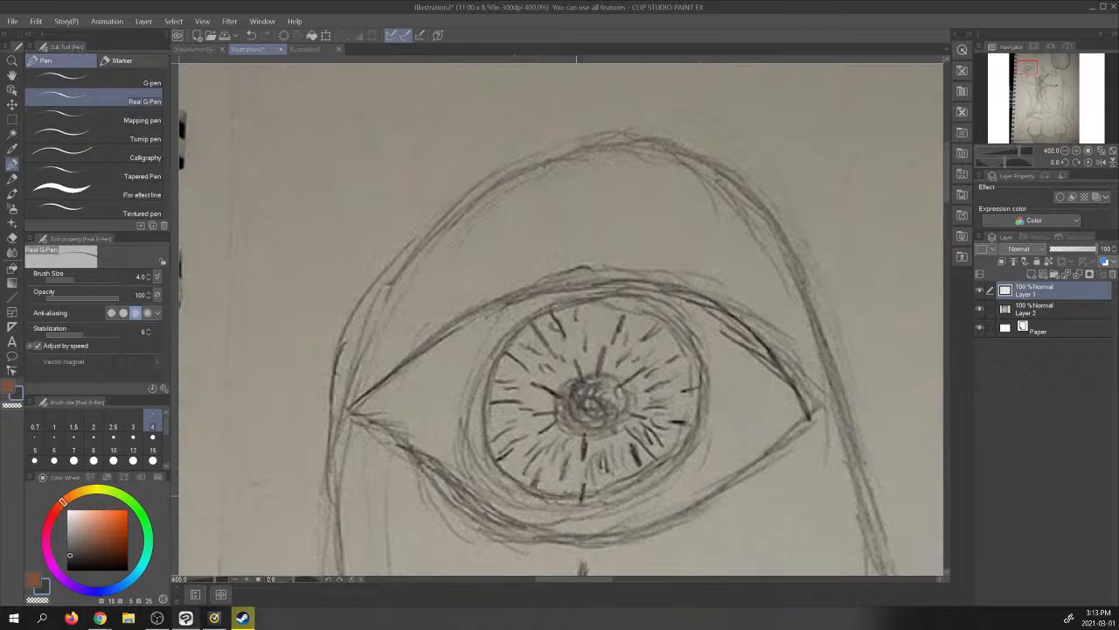
mouse_move(576, 496)
left_mouse_down()
mouse_move(658, 479)
mouse_move(695, 444)
mouse_move(704, 409)
left_mouse_up()
mouse_move(690, 446)
left_mouse_down()
mouse_move(708, 394)
mouse_move(704, 366)
mouse_move(663, 311)
mouse_move(628, 296)
mouse_move(551, 308)
mouse_move(628, 296)
mouse_move(676, 319)
left_mouse_up()
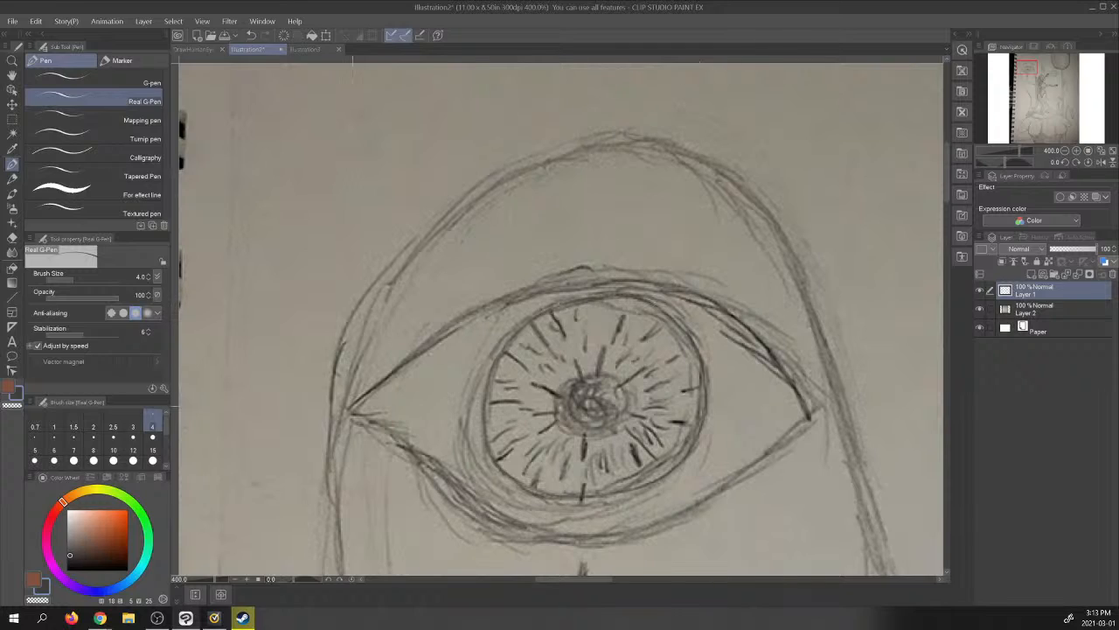
- Trace the upper and lower eyelid curves of the large eye from corner to corner
mouse_move(351, 411)
left_mouse_down()
mouse_move(499, 306)
mouse_move(607, 277)
mouse_move(687, 290)
mouse_move(768, 350)
mouse_move(813, 411)
left_mouse_up()
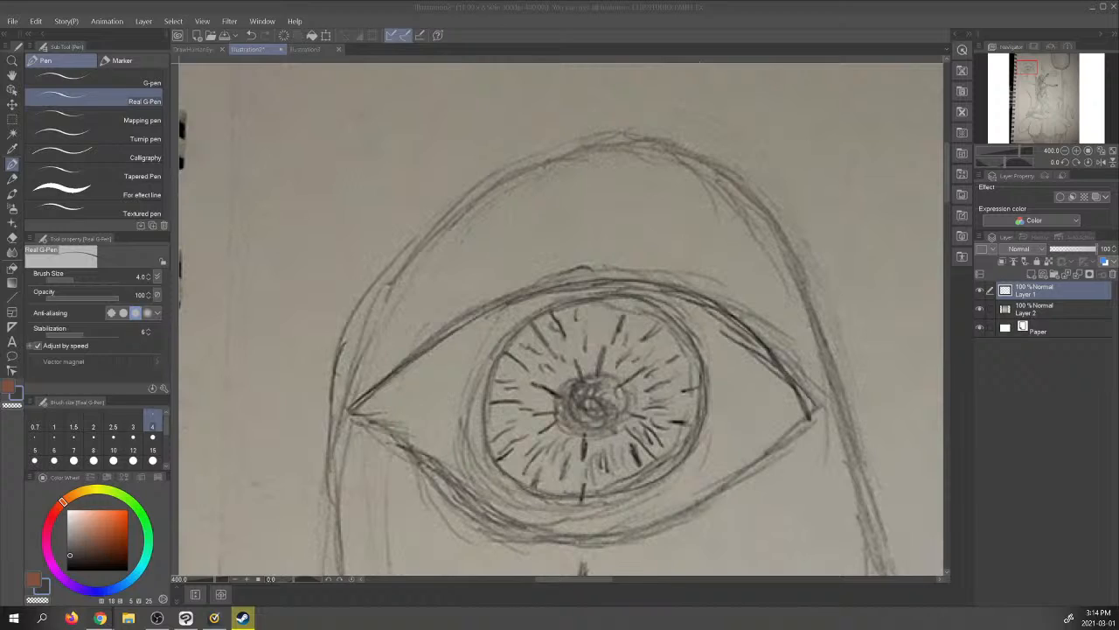
left_click(979, 307)
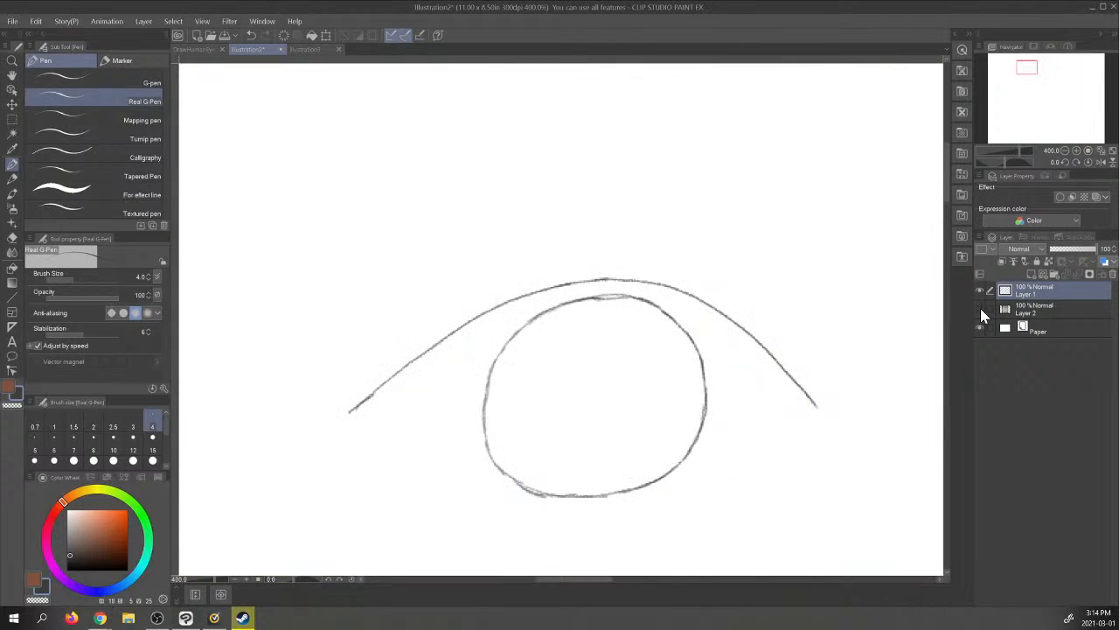
left_click(980, 310)
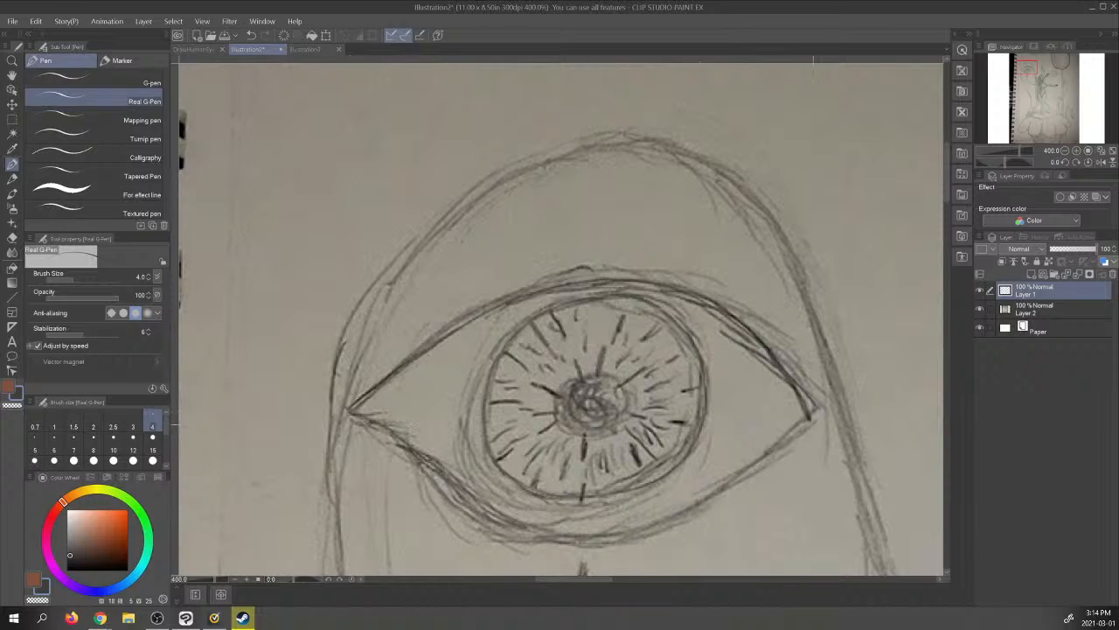
mouse_move(812, 404)
left_mouse_down()
mouse_move(691, 507)
mouse_move(617, 536)
left_mouse_up()
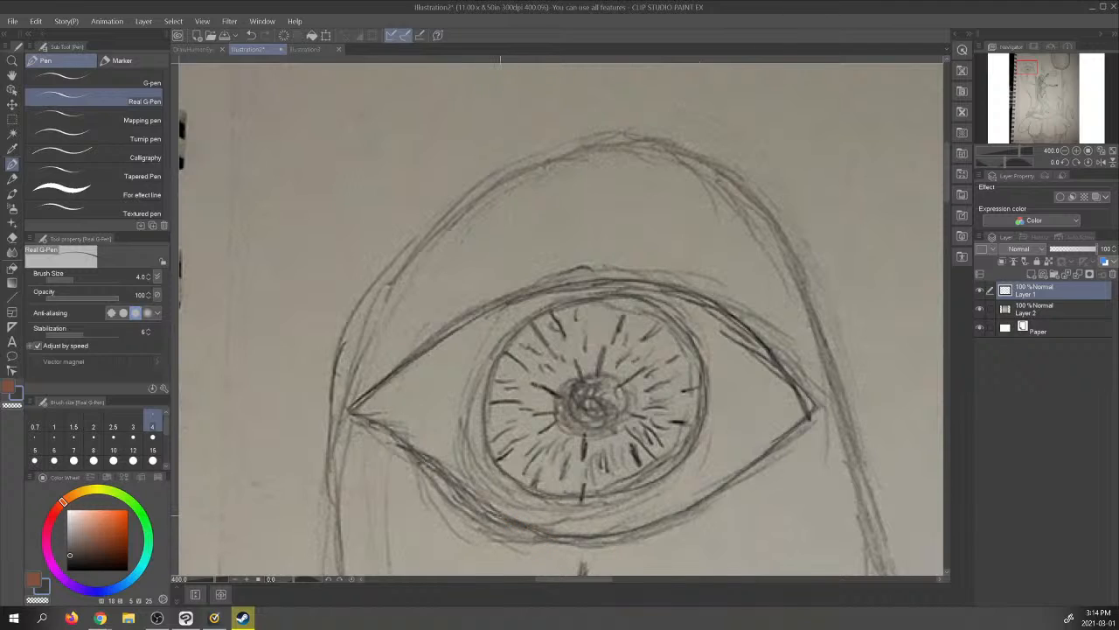
left_click_drag(538, 534, 389, 433)
left_click_drag(429, 464, 355, 414)
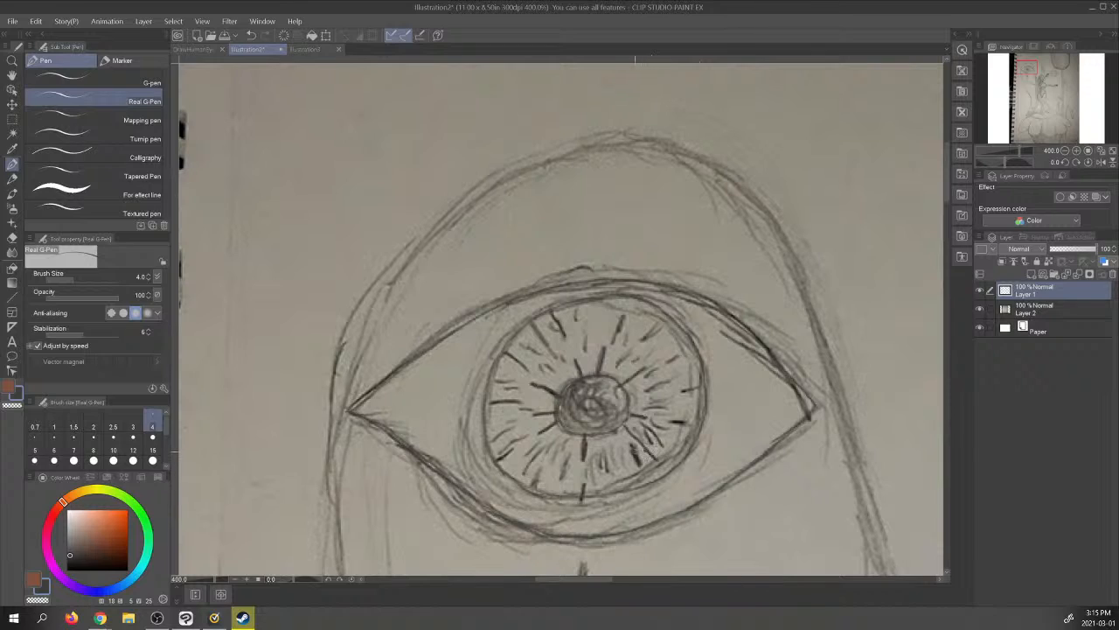
- Trace radial lines inside the iris, mainly in its left half, and check them with the photo layer hidden
mouse_move(673, 424)
left_mouse_down()
mouse_move(692, 422)
mouse_move(705, 387)
left_mouse_up()
left_click_drag(678, 424, 704, 423)
mouse_move(669, 361)
left_mouse_down()
mouse_move(680, 355)
mouse_move(656, 329)
mouse_move(668, 317)
left_mouse_up()
left_click_drag(613, 341, 625, 313)
left_click_drag(587, 349, 576, 305)
left_click_drag(551, 350, 534, 323)
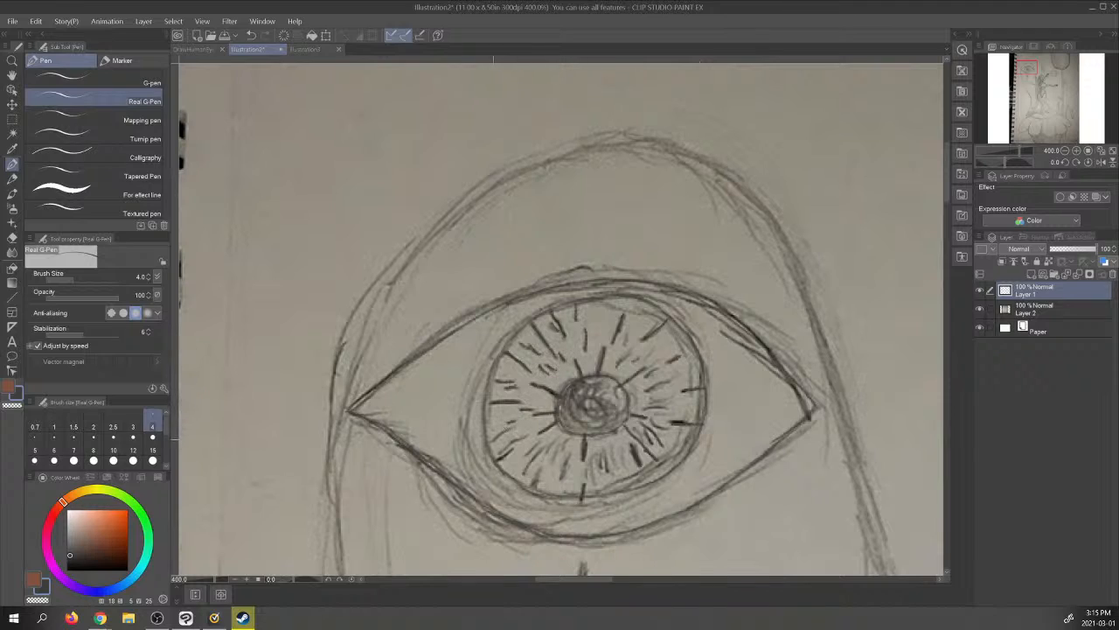
mouse_move(500, 452)
left_mouse_down()
mouse_move(529, 436)
mouse_move(511, 453)
mouse_move(540, 442)
mouse_move(530, 468)
mouse_move(572, 436)
mouse_move(532, 491)
left_mouse_up()
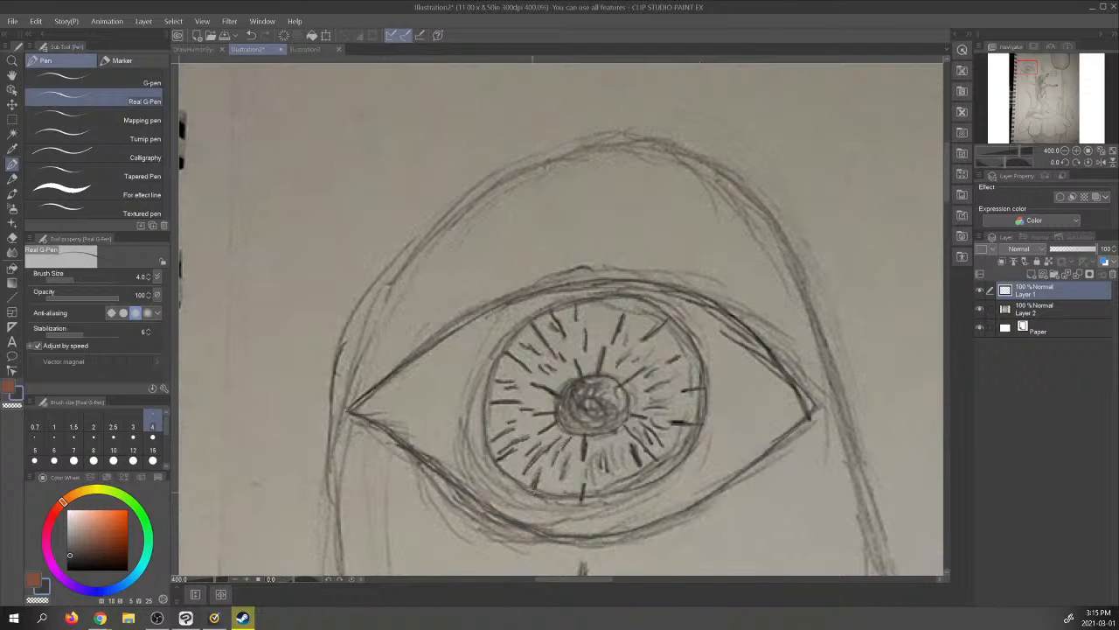
mouse_move(571, 459)
left_mouse_down()
mouse_move(562, 483)
mouse_move(582, 495)
left_mouse_up()
left_click_drag(603, 456, 598, 470)
left_click(980, 309)
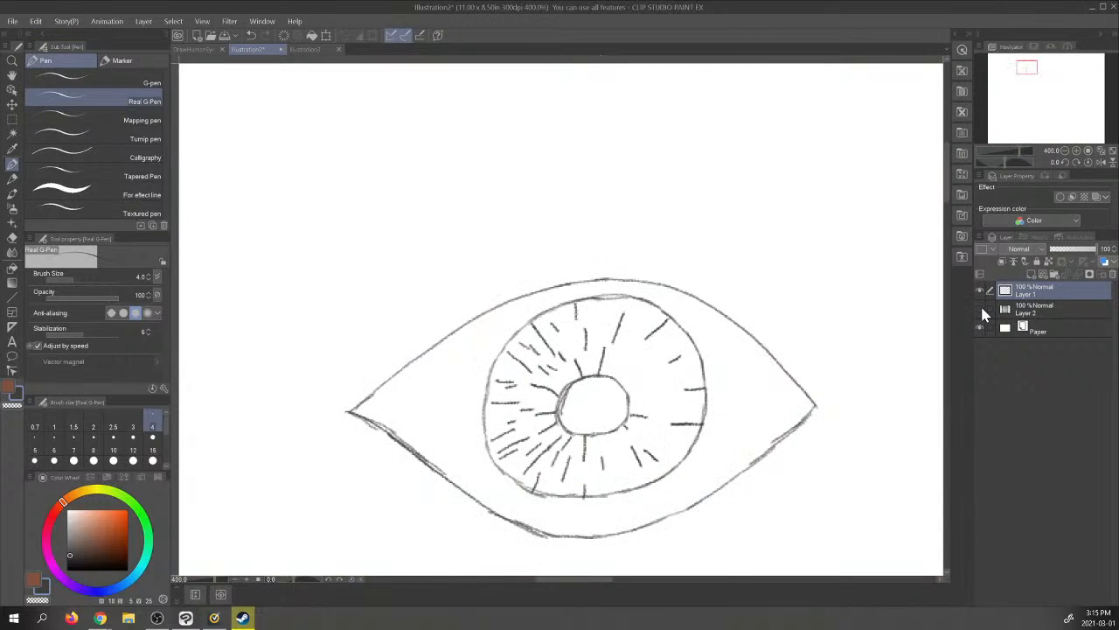
left_click(980, 308)
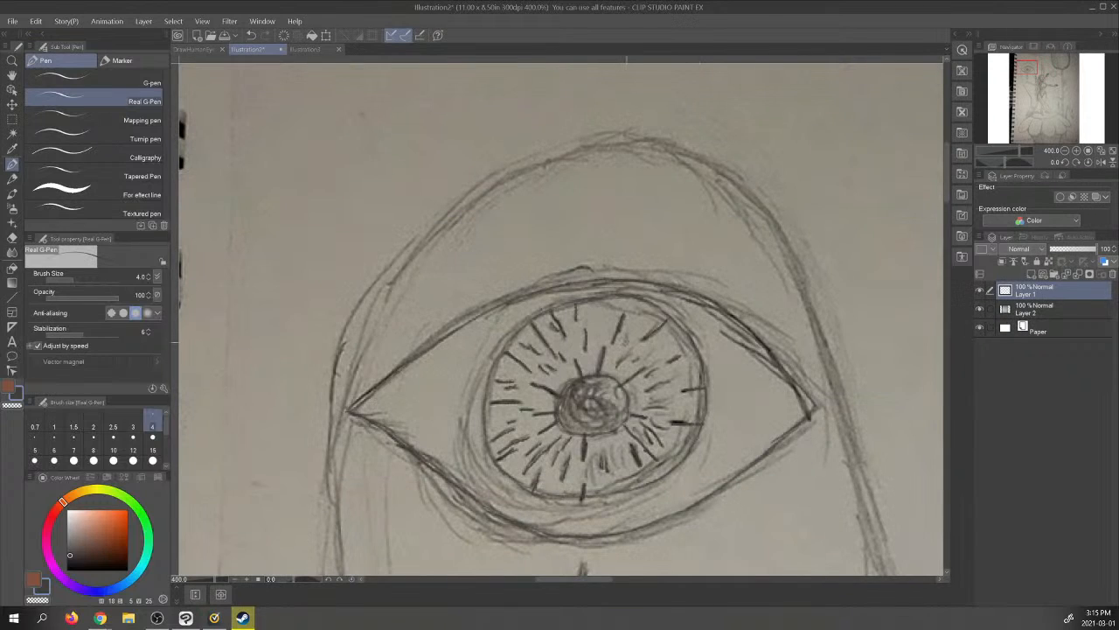
- Fill in the remaining radial lines in the right and lower parts of the iris
mouse_move(627, 353)
left_mouse_down()
mouse_move(616, 368)
mouse_move(655, 351)
mouse_move(662, 383)
mouse_move(675, 377)
mouse_move(666, 399)
mouse_move(676, 397)
mouse_move(661, 447)
mouse_move(648, 442)
mouse_move(617, 470)
left_mouse_up()
mouse_move(596, 454)
left_mouse_down()
mouse_move(608, 470)
mouse_move(594, 486)
left_mouse_up()
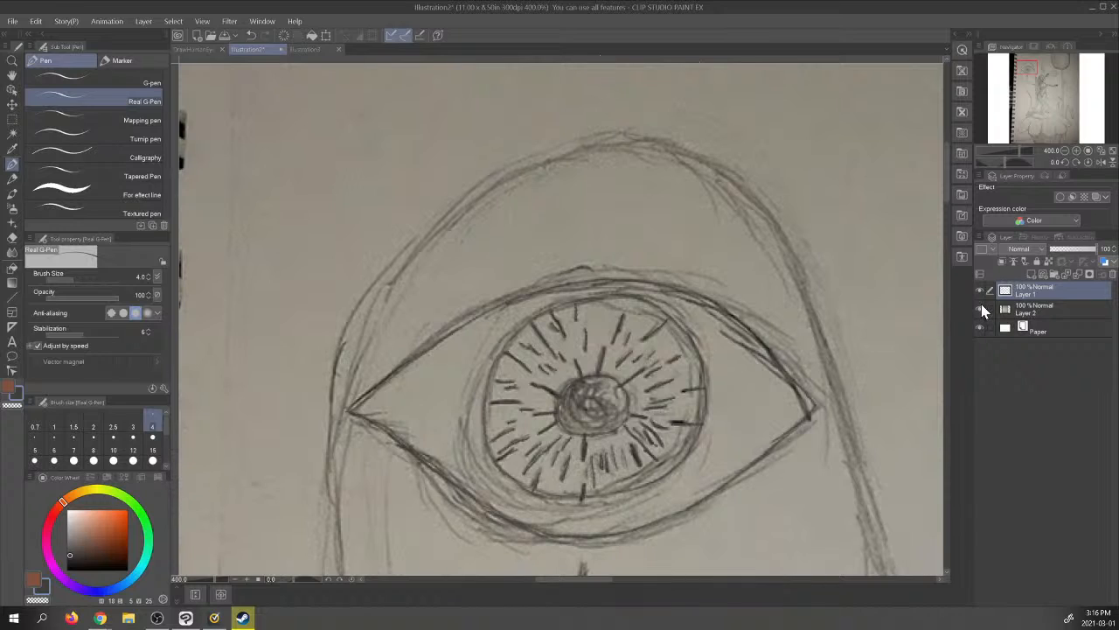
left_click(980, 308)
left_click(980, 308)
- With the photo layer hidden, reinforce the top and lower-left edge of the iris outline, then show the photo layer again
left_click(980, 308)
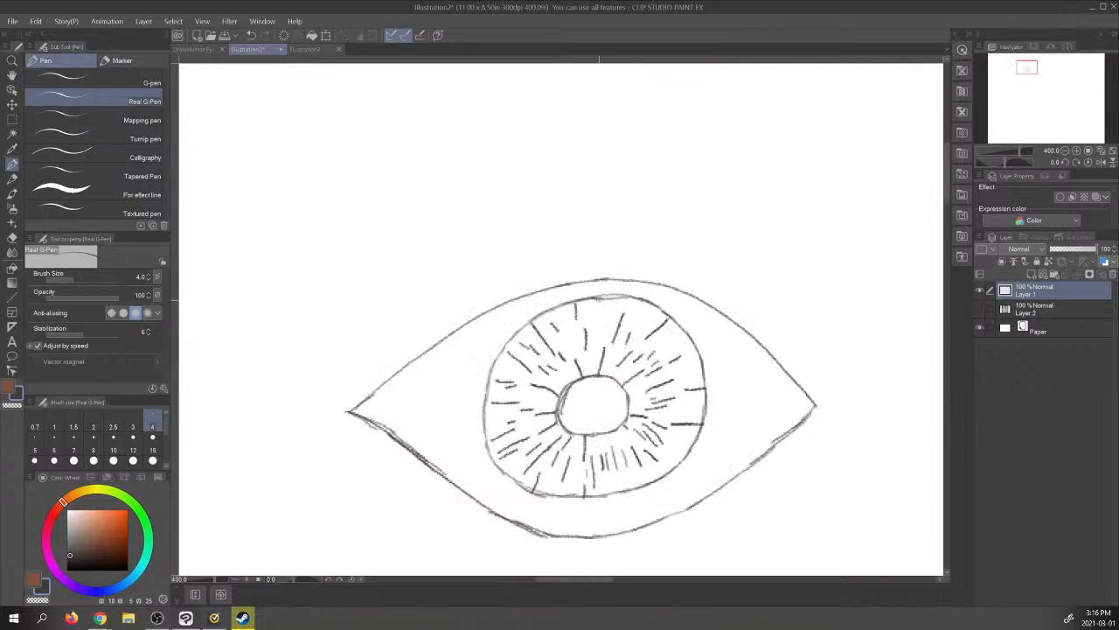
left_click_drag(601, 296, 635, 297)
mouse_move(542, 495)
left_mouse_down()
mouse_move(501, 469)
mouse_move(483, 436)
left_mouse_up()
left_click(980, 309)
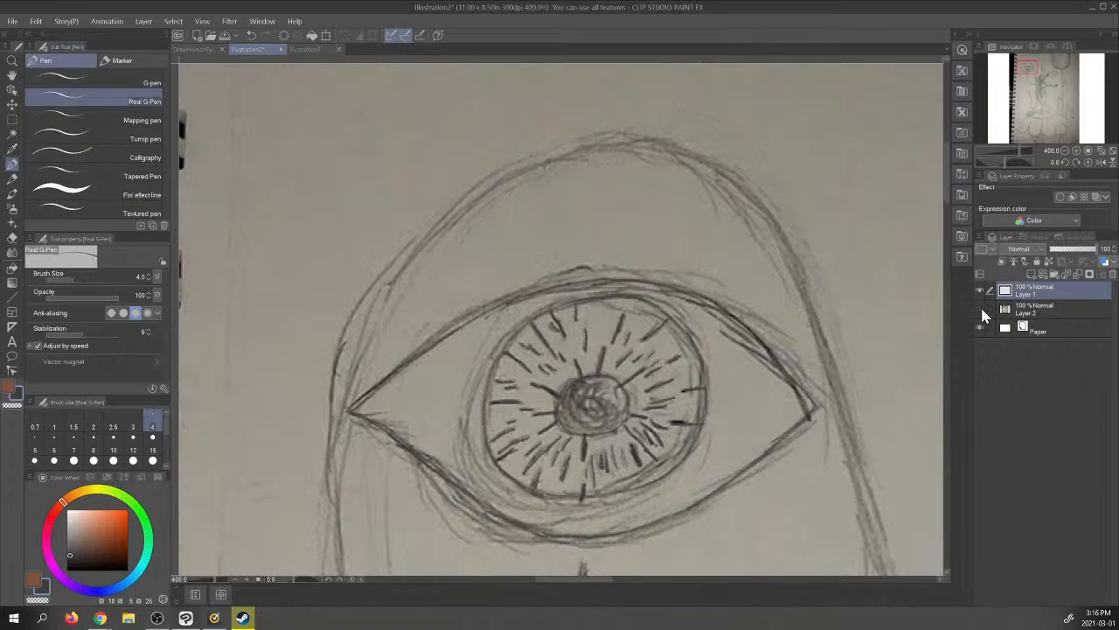
left_click(979, 309)
left_click(978, 309)
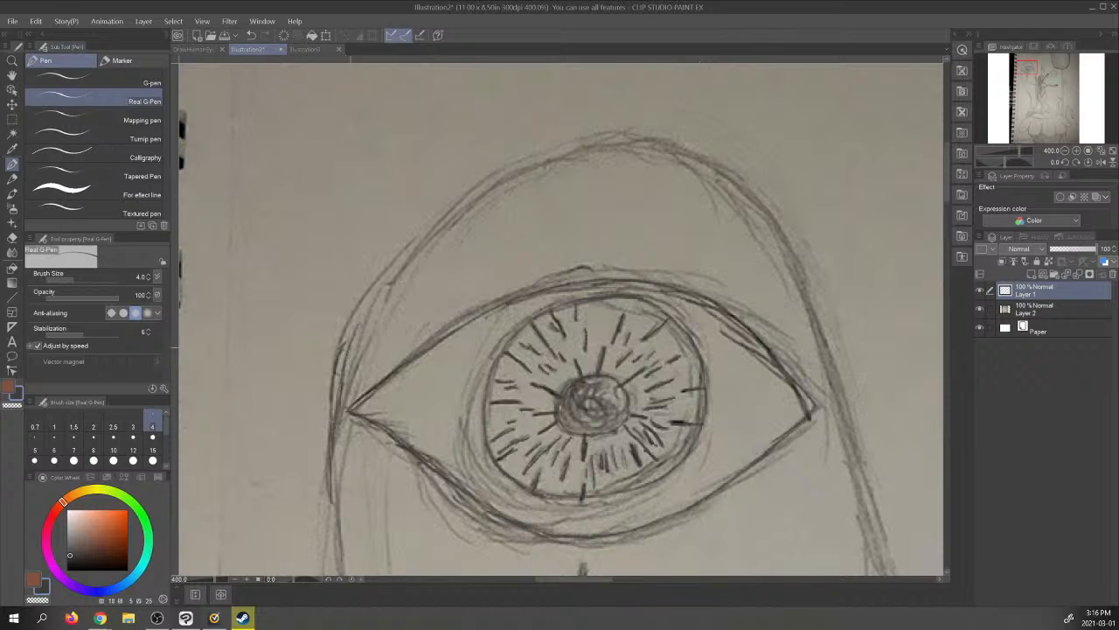
- Trace the rounded arch outline around the eye, from its left side over the top and down the right side
left_click_drag(335, 420, 359, 320)
left_click_drag(339, 394, 376, 295)
left_click_drag(354, 333, 407, 251)
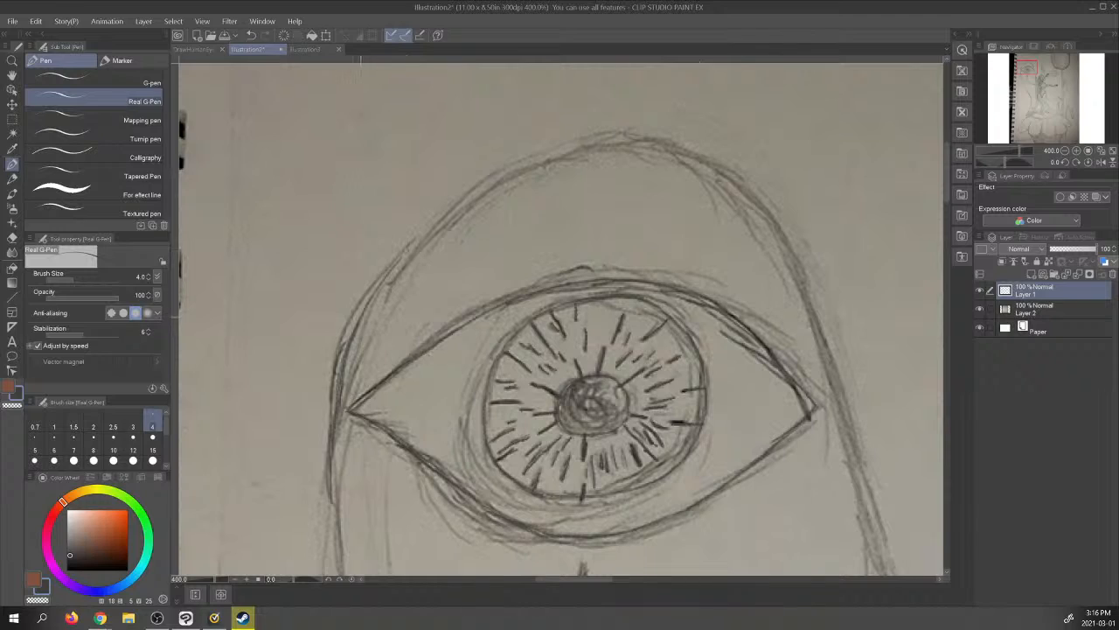
left_click_drag(367, 306, 427, 227)
left_click_drag(397, 266, 480, 184)
mouse_move(430, 225)
left_mouse_down()
mouse_move(519, 159)
mouse_move(612, 136)
mouse_move(712, 161)
mouse_move(756, 194)
mouse_move(800, 269)
mouse_move(856, 418)
mouse_move(888, 567)
left_mouse_up()
- Continue the form's left outline downward below the eye along the sketched edge
left_click_drag(1000, 83, 1033, 76)
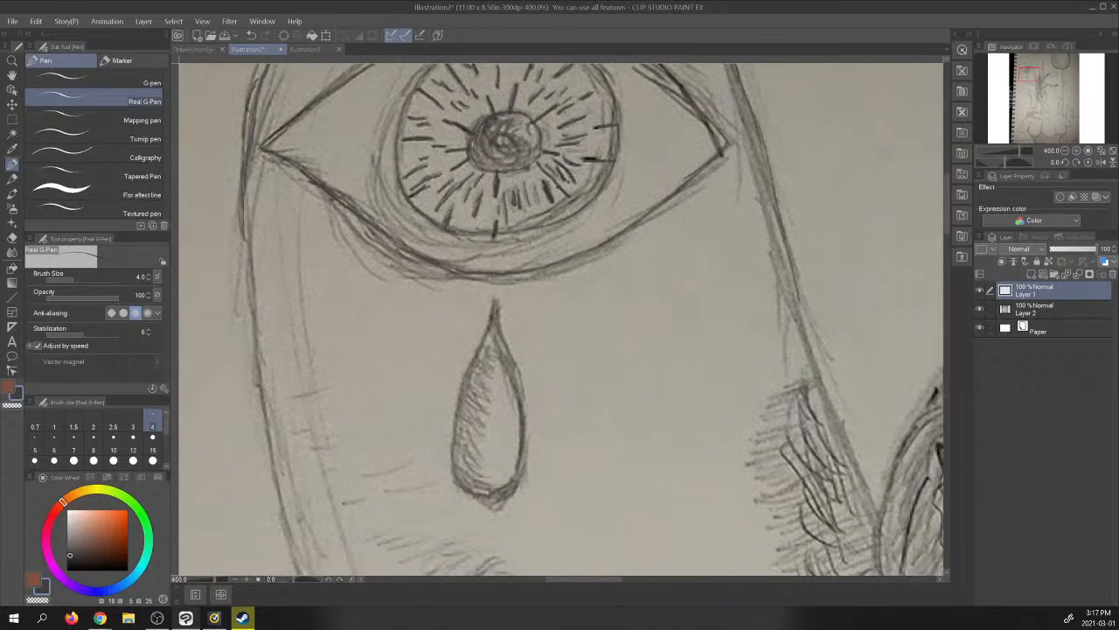
left_click_drag(246, 160, 250, 296)
left_click_drag(244, 253, 254, 348)
left_click_drag(253, 310, 276, 481)
left_click_drag(264, 427, 304, 572)
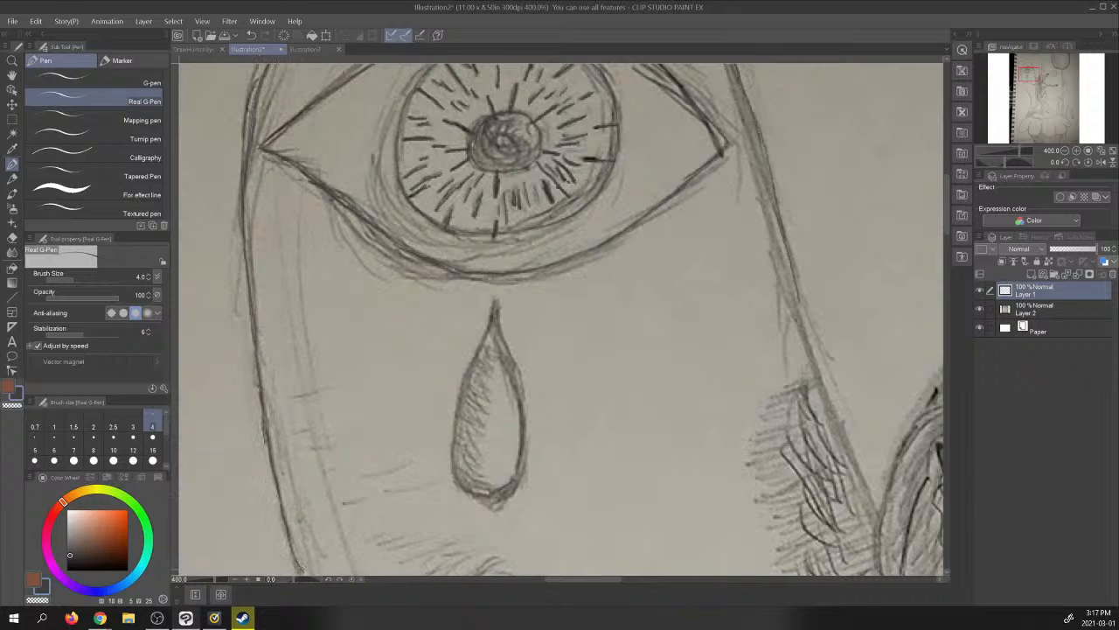
- Continue the form's right outline downward past the eye to where it meets the figure's hair
left_click_drag(736, 65, 789, 257)
left_click_drag(796, 282, 814, 335)
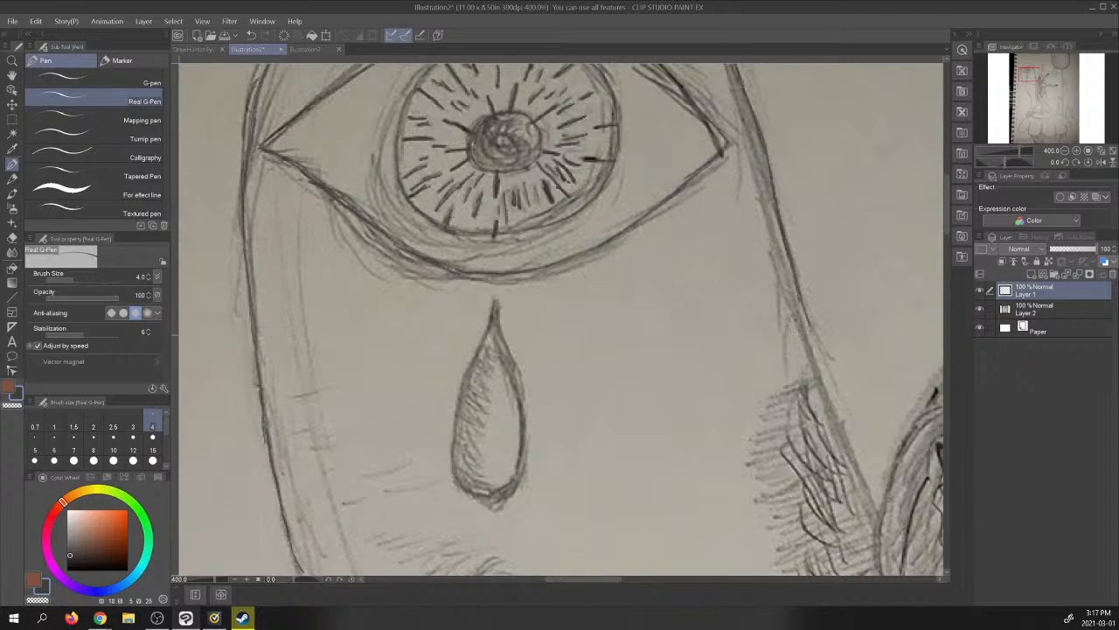
left_click_drag(798, 292, 826, 378)
left_click_drag(811, 327, 839, 418)
left_click_drag(816, 359, 846, 439)
left_click_drag(831, 401, 874, 502)
left_click_drag(855, 465, 873, 502)
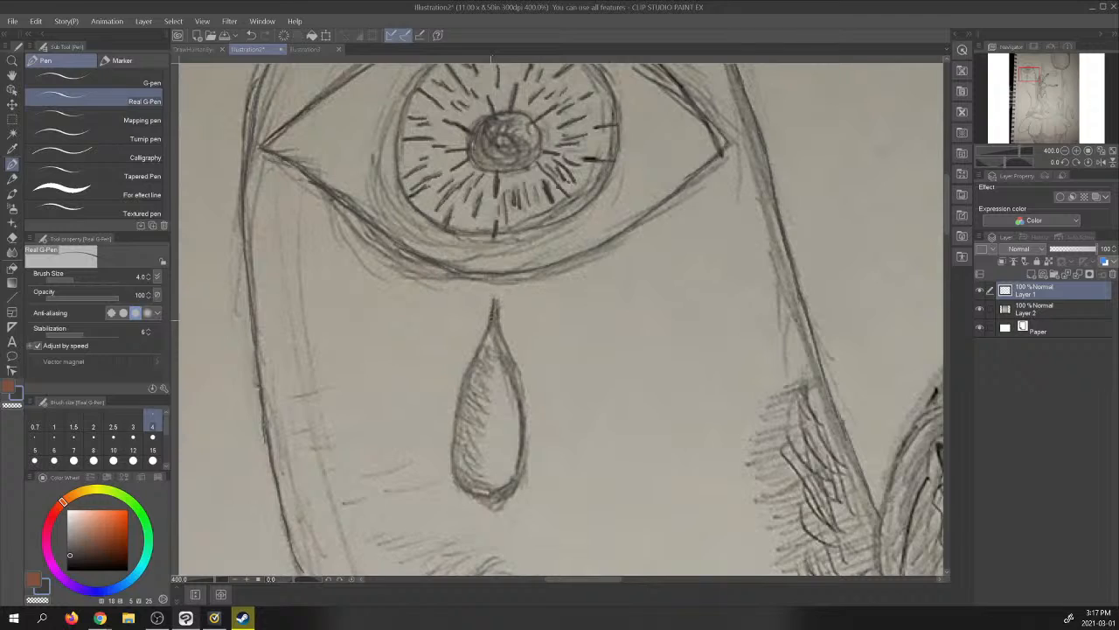
- Trace the teardrop's outline below the eye along both sides up to its pointed tip
mouse_move(490, 330)
left_mouse_down()
mouse_move(460, 391)
mouse_move(452, 454)
mouse_move(452, 477)
mouse_move(477, 499)
left_mouse_up()
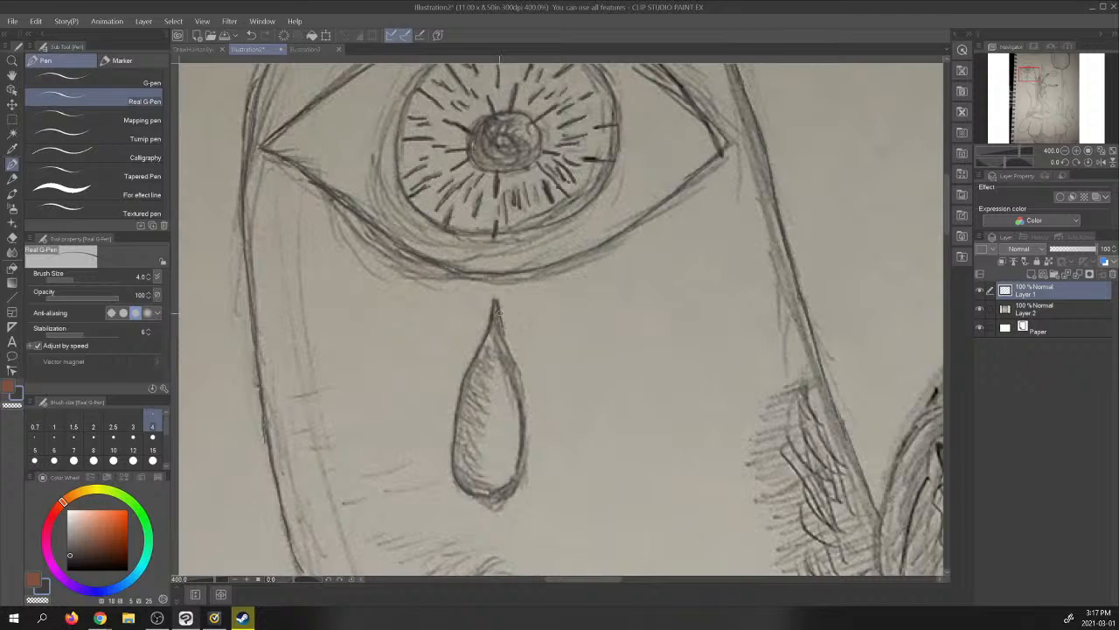
mouse_move(507, 345)
left_mouse_down()
mouse_move(524, 449)
mouse_move(526, 426)
mouse_move(527, 438)
mouse_move(500, 490)
mouse_move(484, 495)
mouse_move(525, 459)
left_mouse_up()
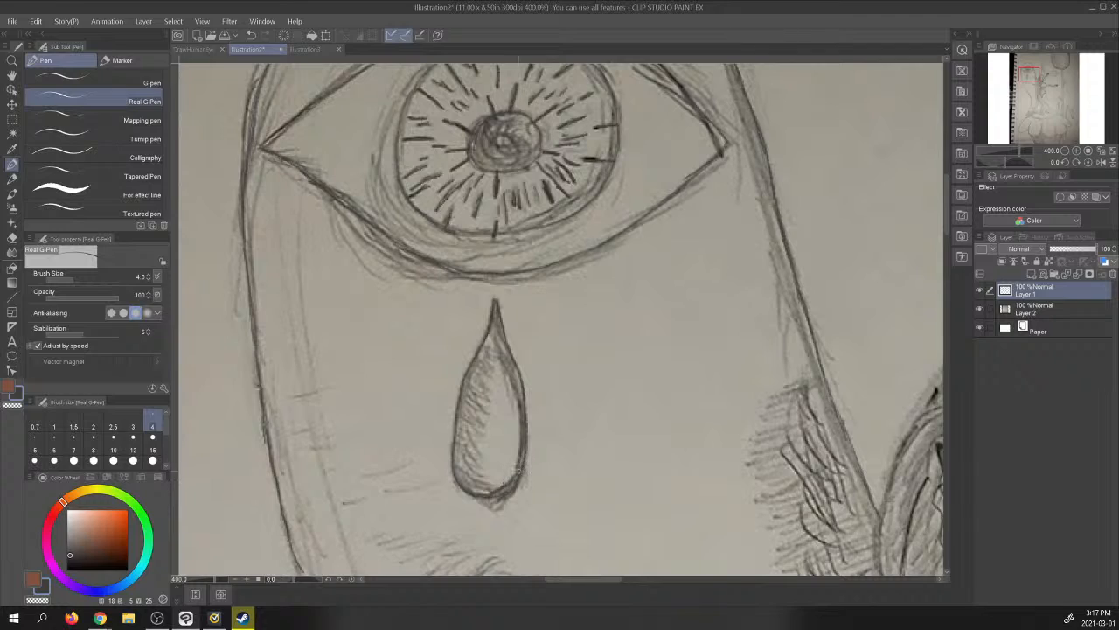
left_click_drag(523, 402, 494, 306)
- Shade the teardrop's left side with short hatching, darken its base, and check the result with the photo layer hidden
left_click_drag(494, 344, 481, 360)
mouse_move(453, 475)
left_mouse_down()
mouse_move(472, 488)
mouse_move(484, 480)
mouse_move(477, 395)
mouse_move(500, 325)
left_mouse_up()
left_click_drag(495, 329, 500, 323)
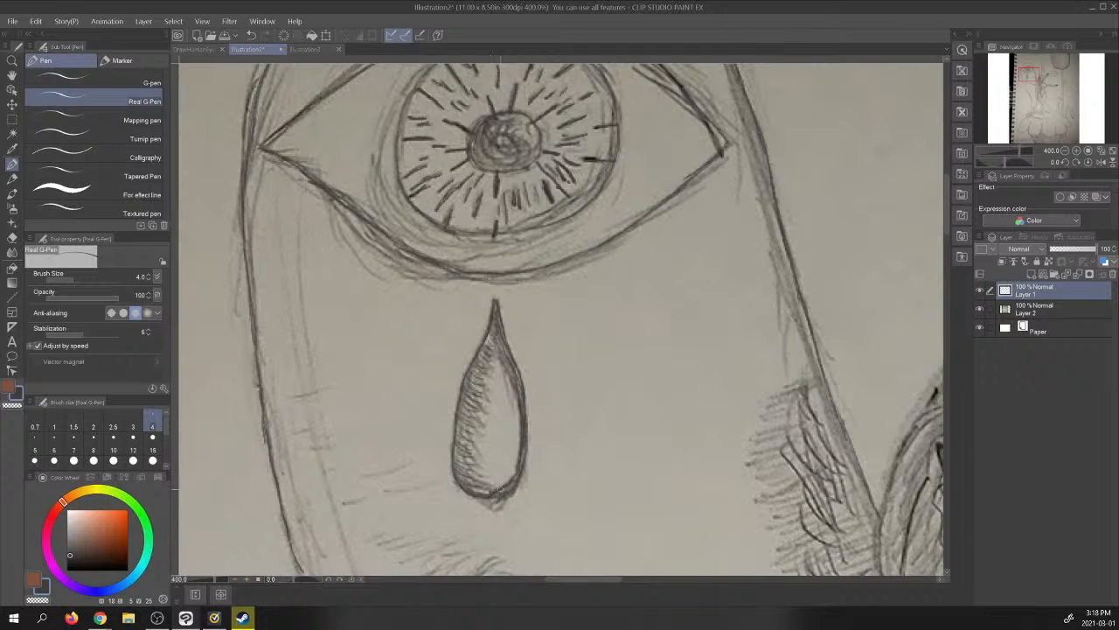
left_click_drag(493, 497, 518, 474)
left_click(981, 310)
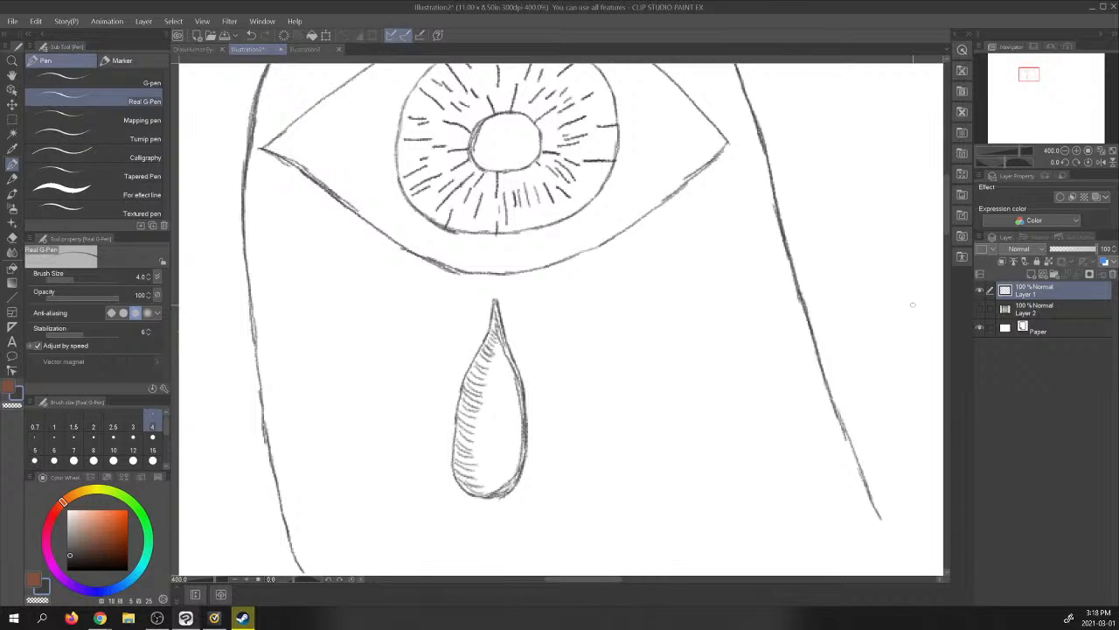
left_click(981, 310)
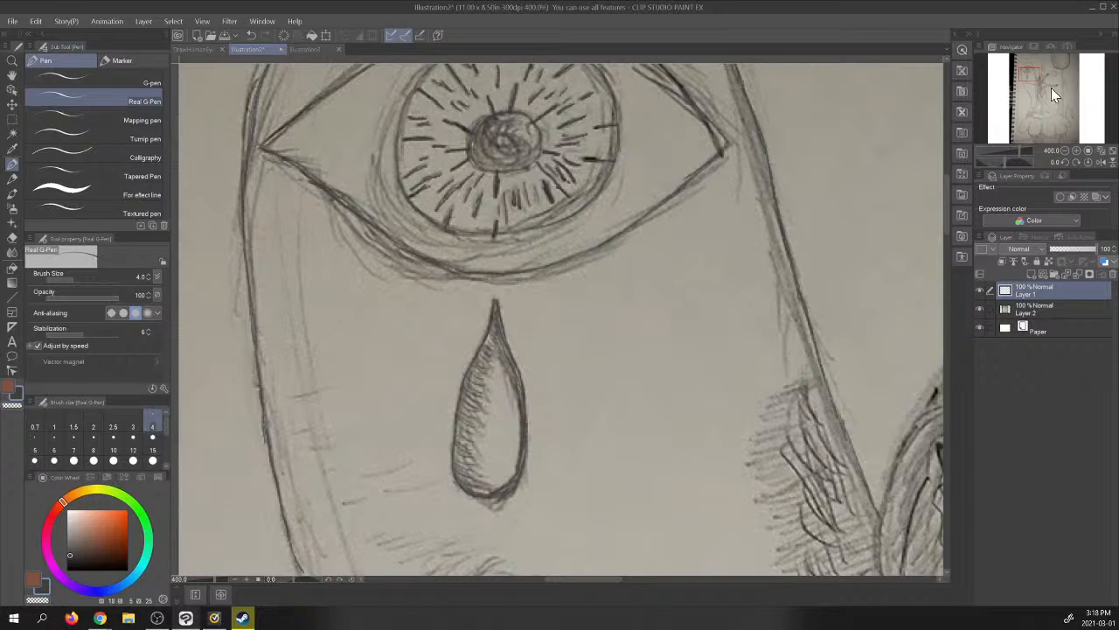
- Continue the large form's left outline from below the teardrop down along the sketched edge through its narrow waist
left_click_drag(1033, 82, 1035, 91)
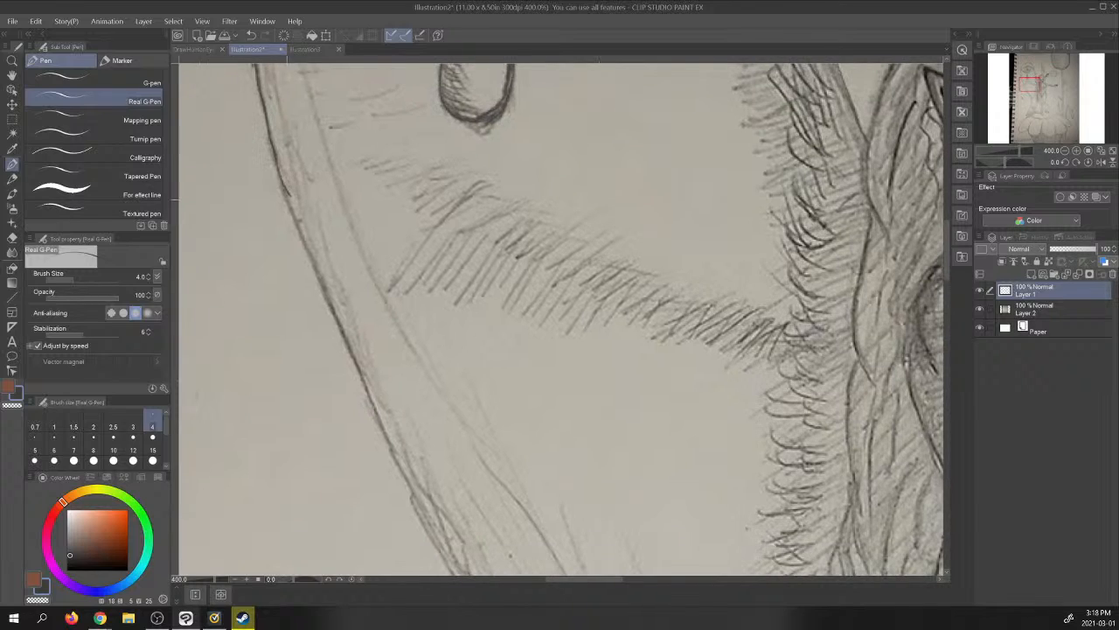
left_click_drag(283, 187, 454, 573)
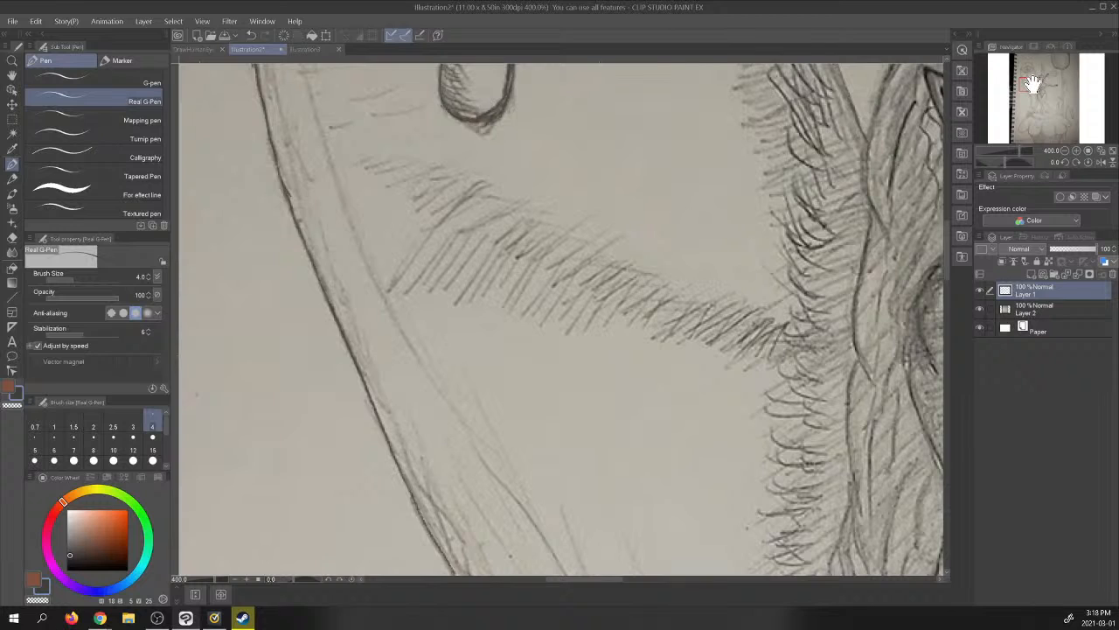
left_click_drag(1032, 85, 1036, 98)
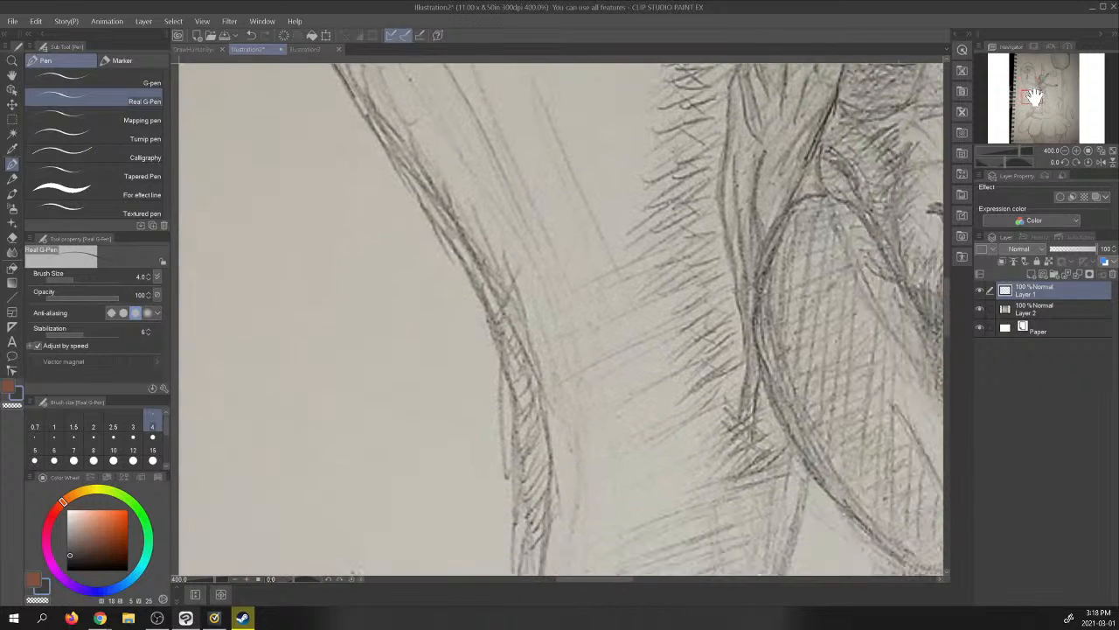
mouse_move(352, 91)
left_mouse_down()
mouse_move(448, 225)
mouse_move(444, 271)
mouse_move(469, 270)
mouse_move(452, 244)
mouse_move(510, 398)
mouse_move(515, 487)
left_mouse_up()
left_click_drag(505, 378, 511, 573)
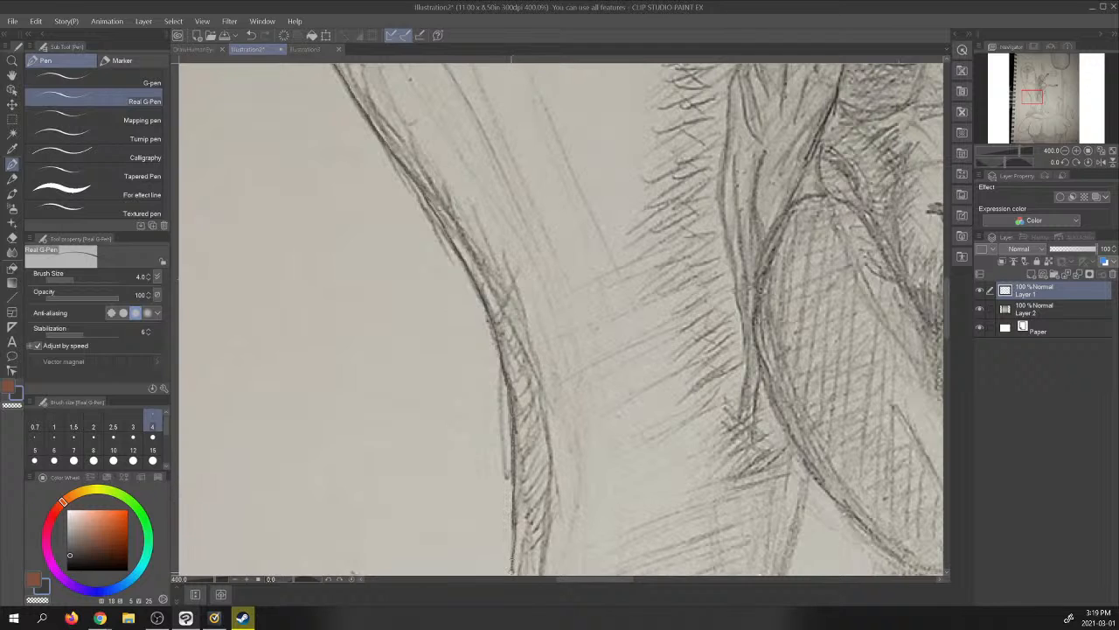
- Extend the form's left outline past the star and around the rounded tip at its base
left_click_drag(1035, 96, 1035, 108)
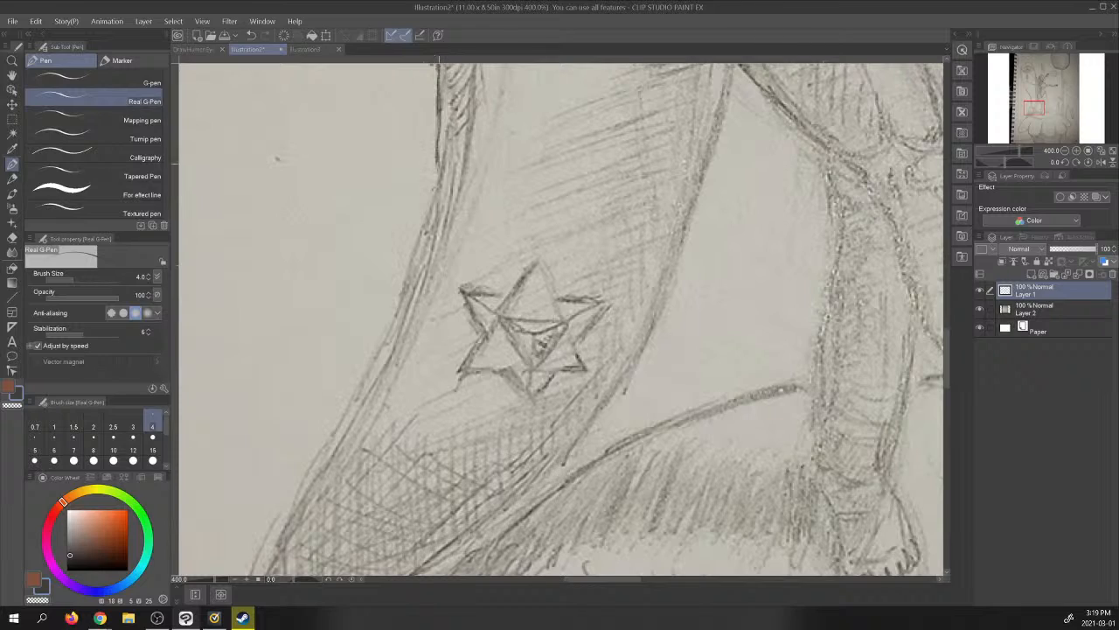
mouse_move(438, 139)
left_mouse_down()
mouse_move(438, 186)
mouse_move(394, 322)
mouse_move(255, 570)
left_mouse_up()
left_click_drag(1036, 108, 1036, 116)
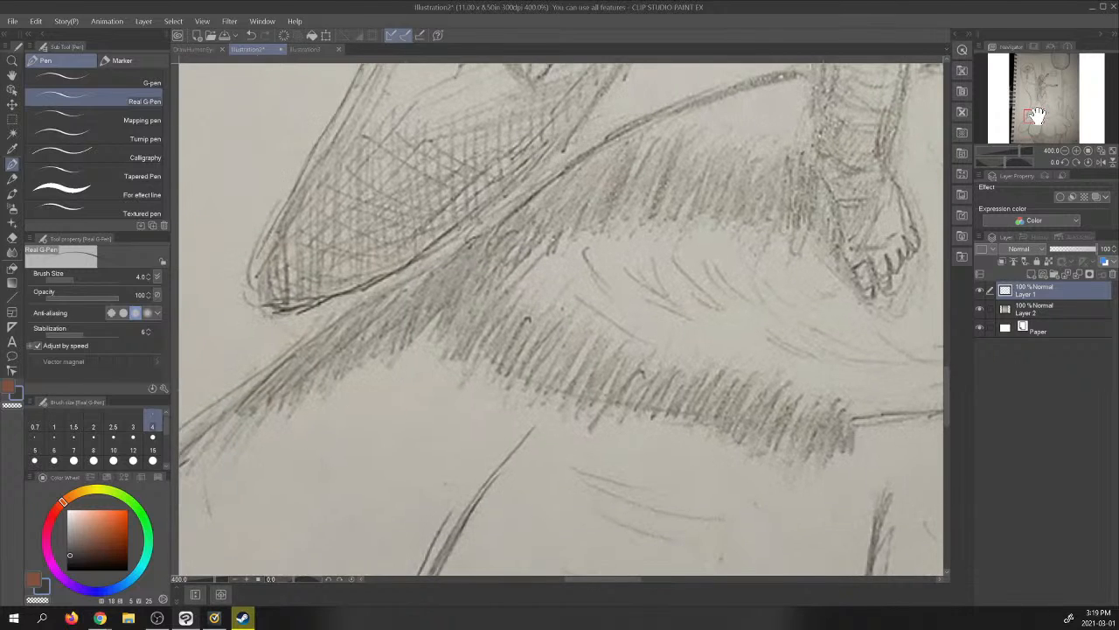
mouse_move(262, 244)
left_mouse_down()
mouse_move(251, 300)
mouse_move(278, 311)
mouse_move(263, 302)
mouse_move(282, 310)
mouse_move(341, 290)
mouse_move(466, 227)
left_mouse_up()
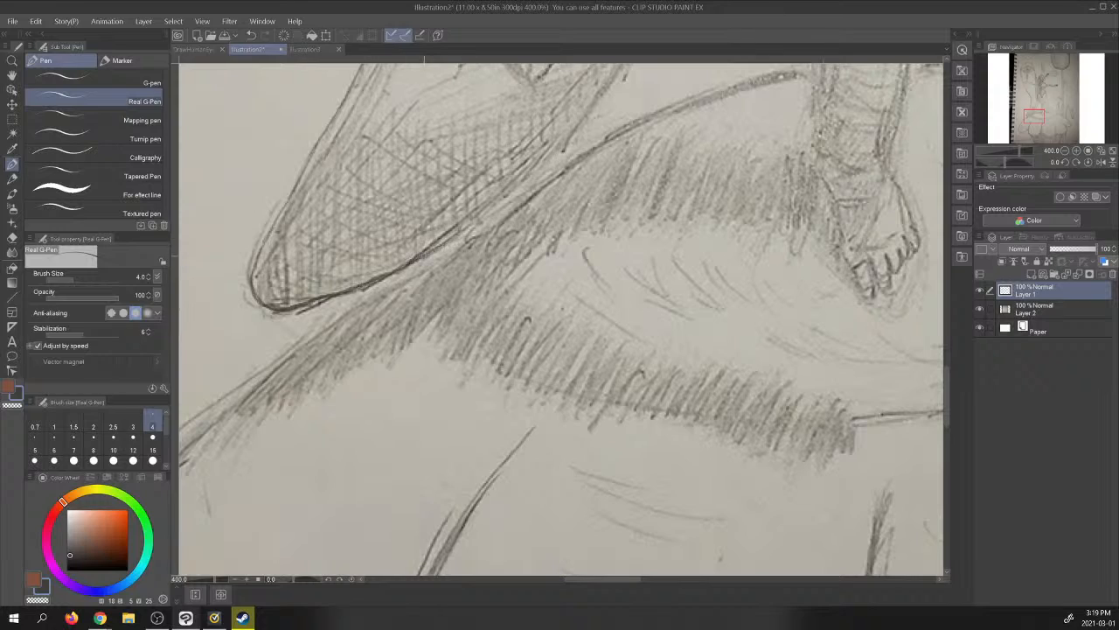
- Trace the form's right outline from the base upward past the star to where it meets the figure's thigh
mouse_move(422, 257)
left_mouse_down()
mouse_move(556, 152)
mouse_move(624, 72)
left_mouse_up()
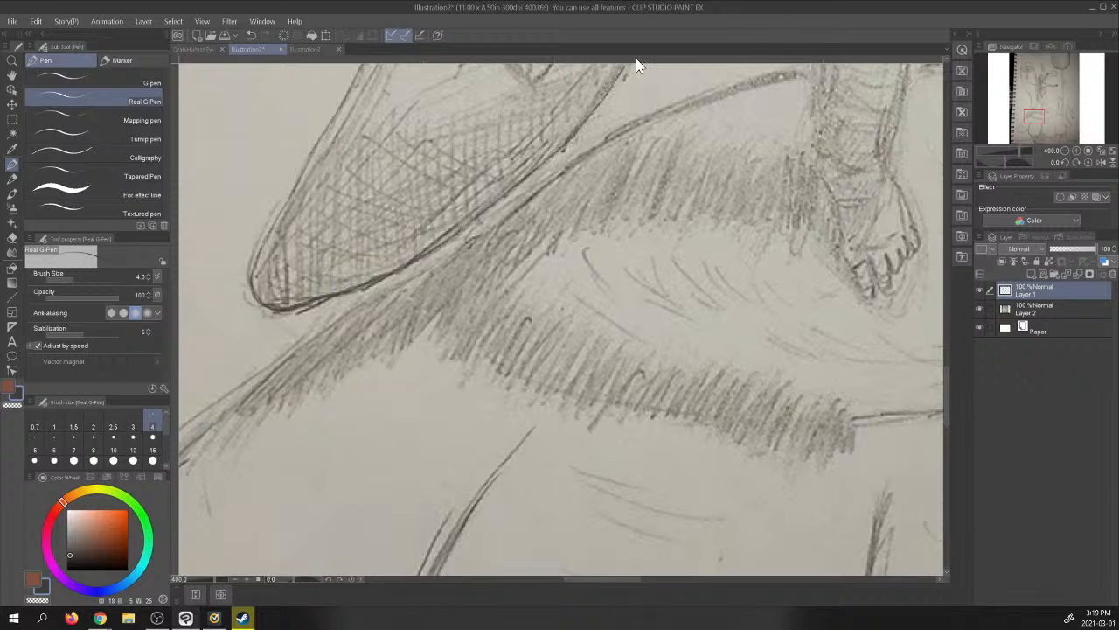
left_click_drag(1046, 106, 1040, 106)
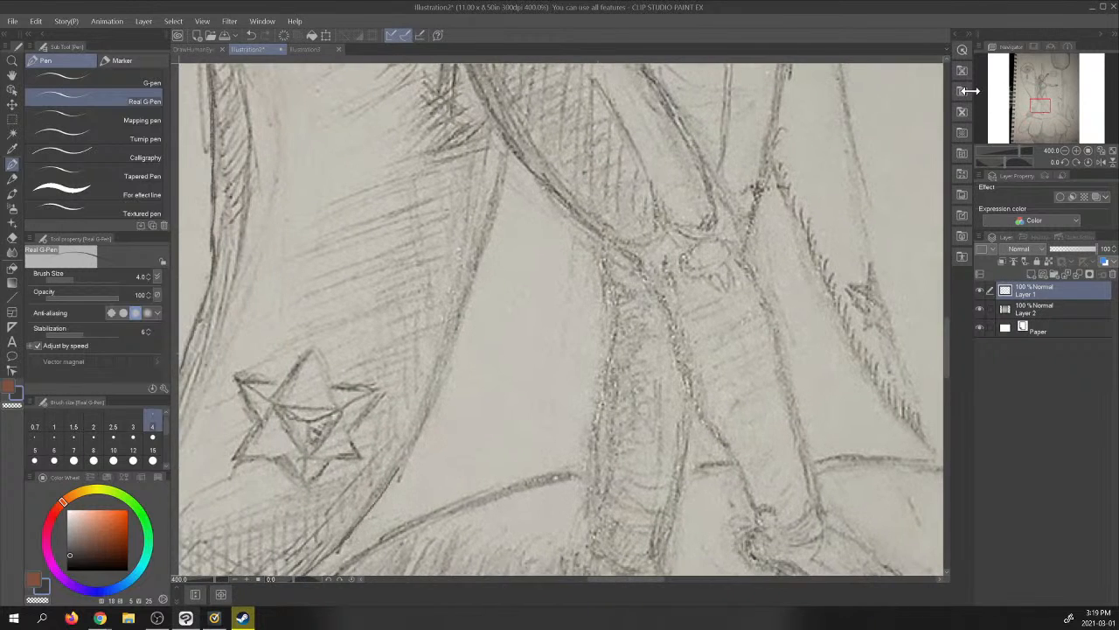
mouse_move(398, 473)
left_mouse_down()
mouse_move(444, 381)
mouse_move(507, 146)
left_mouse_up()
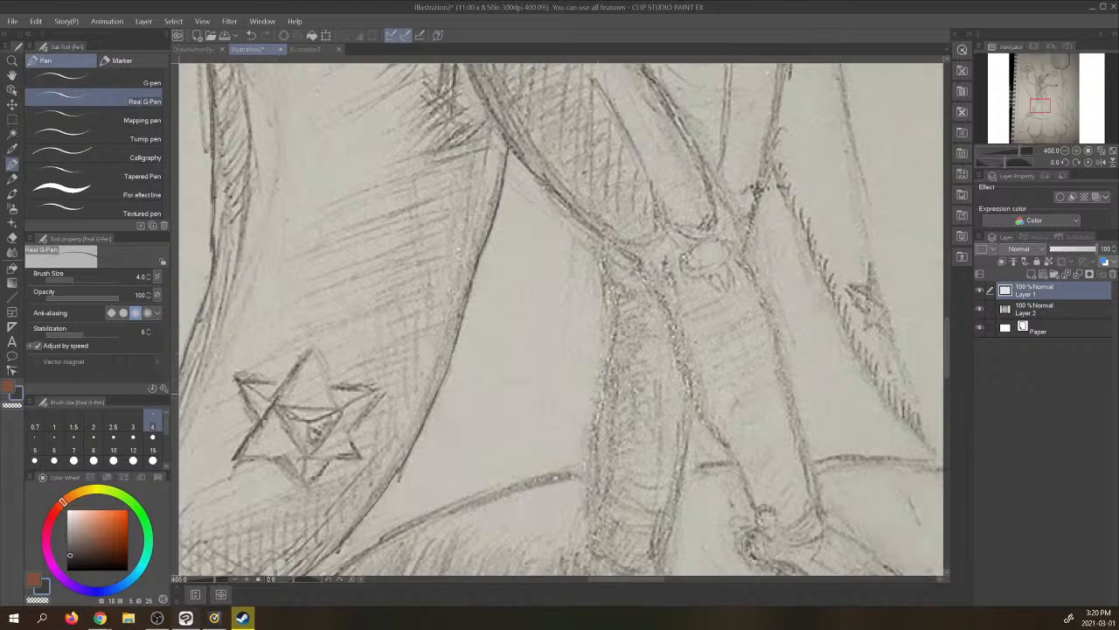
- Trace the upright triangle of the star near the form's base
mouse_move(296, 368)
left_mouse_down()
mouse_move(314, 346)
mouse_move(352, 443)
left_mouse_up()
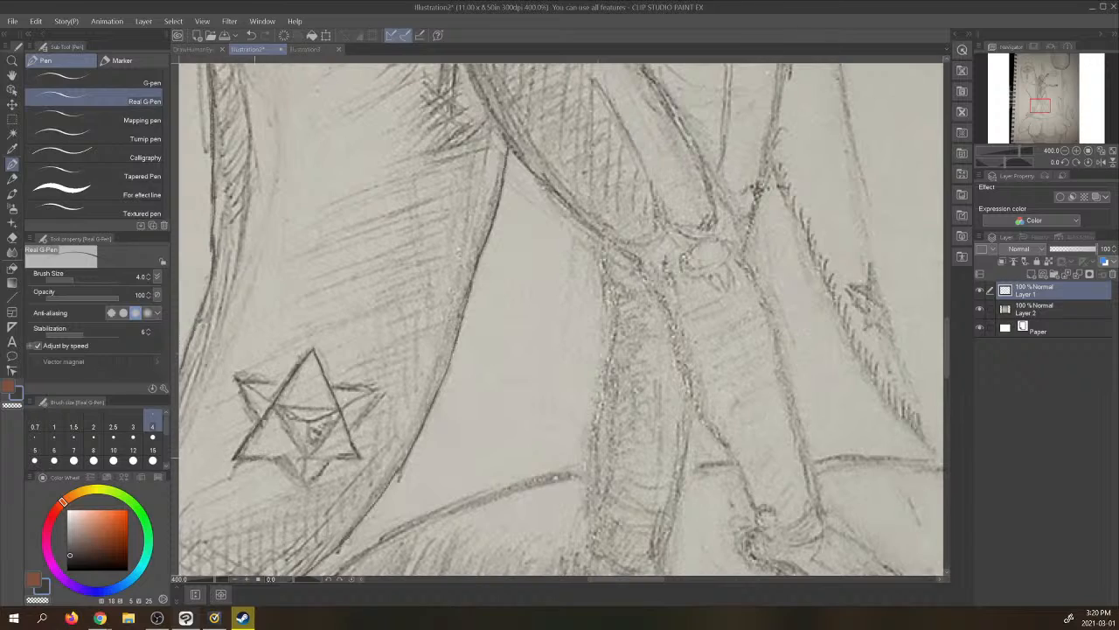
left_click_drag(257, 456, 359, 455)
mouse_move(276, 464)
left_mouse_down()
mouse_move(304, 485)
mouse_move(383, 389)
left_mouse_up()
key("ctrl+z")
key("ctrl+z")
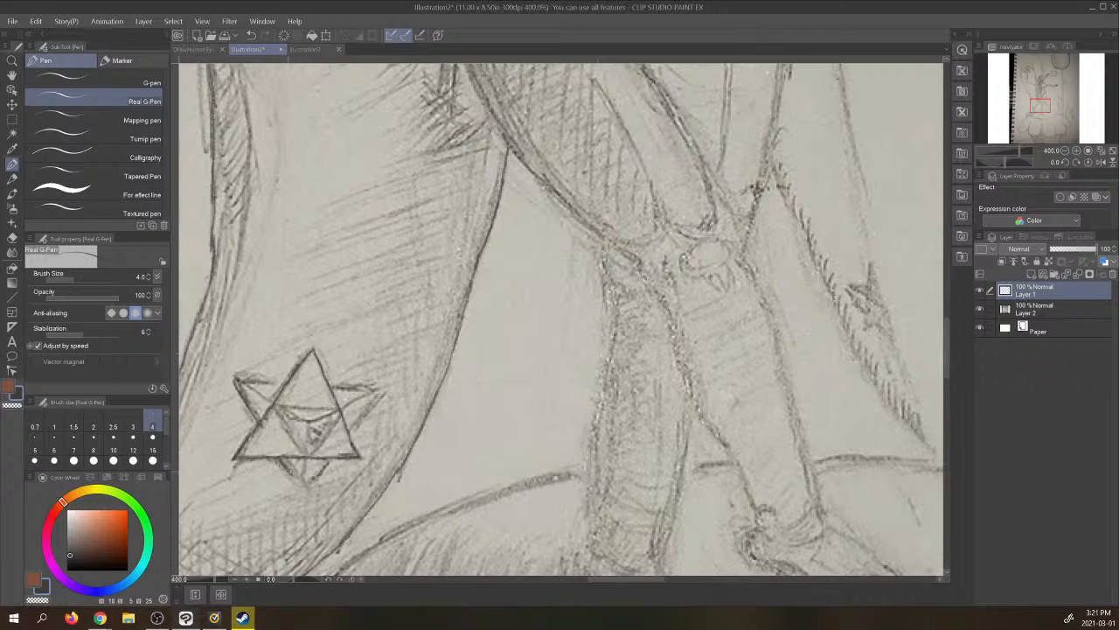
- Trace the star's inverted triangle points and inner facet lines, and check the linework with the photo layer hidden
left_click_drag(287, 468, 306, 490)
left_click_drag(304, 489, 381, 383)
mouse_move(243, 382)
left_mouse_down()
mouse_move(231, 376)
mouse_move(273, 381)
left_mouse_up()
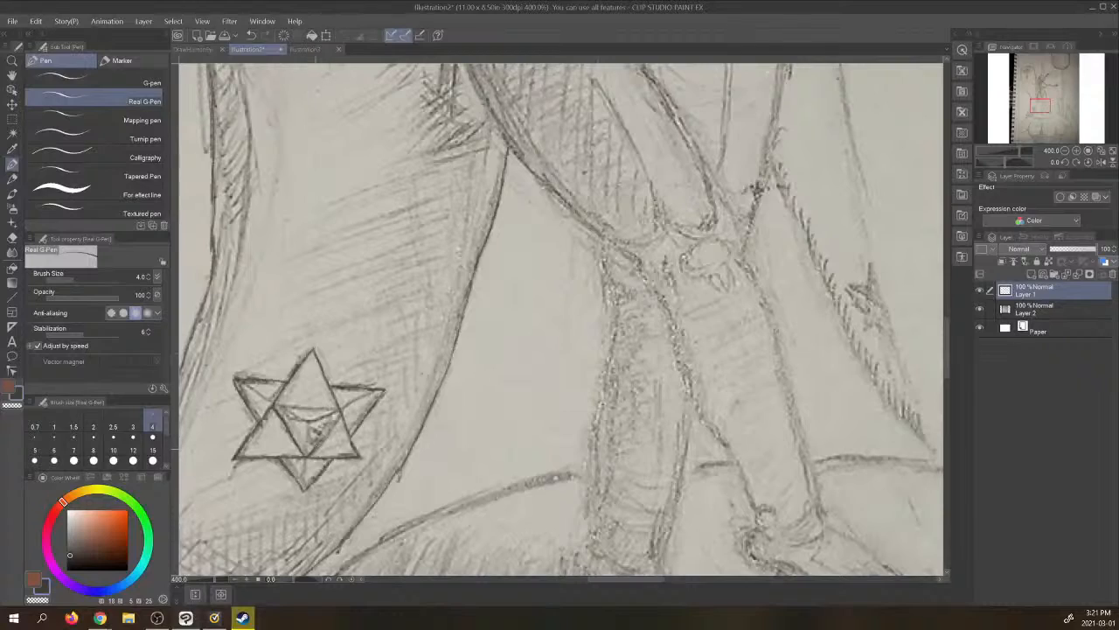
left_click_drag(313, 449, 340, 408)
left_click_drag(311, 347, 300, 354)
mouse_move(274, 405)
left_mouse_down()
mouse_move(341, 408)
mouse_move(308, 433)
mouse_move(304, 489)
left_mouse_up()
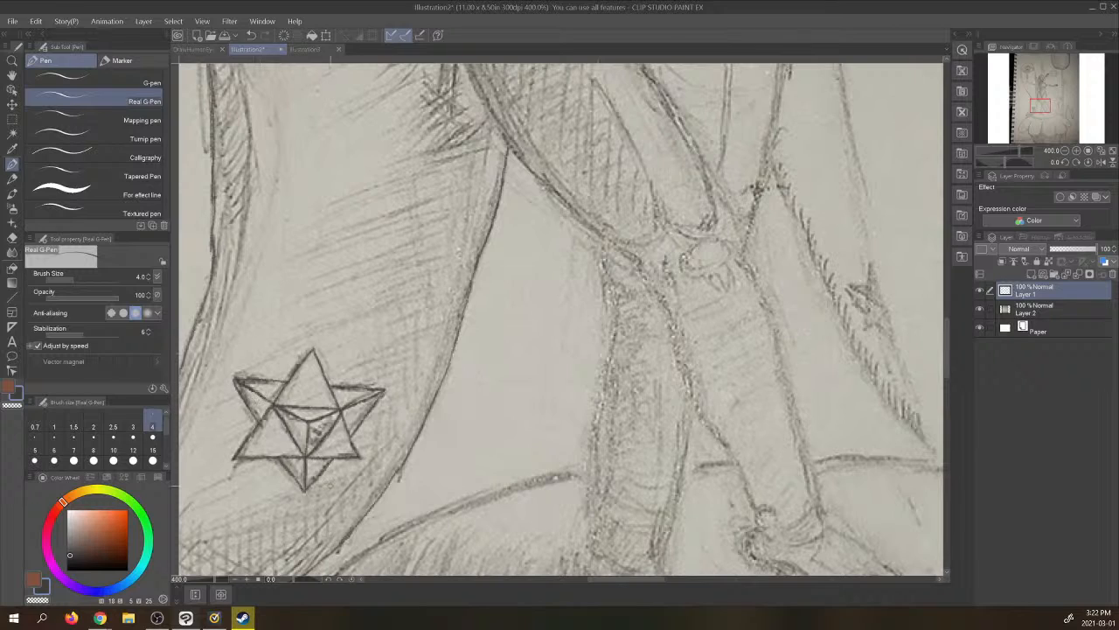
left_click(980, 309)
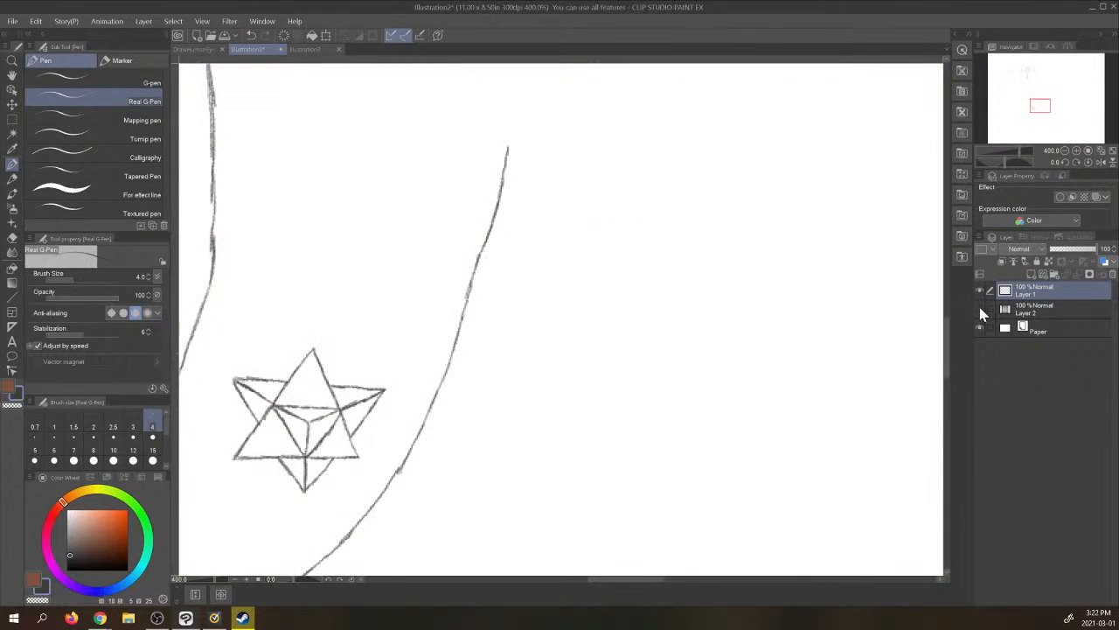
left_click(980, 309)
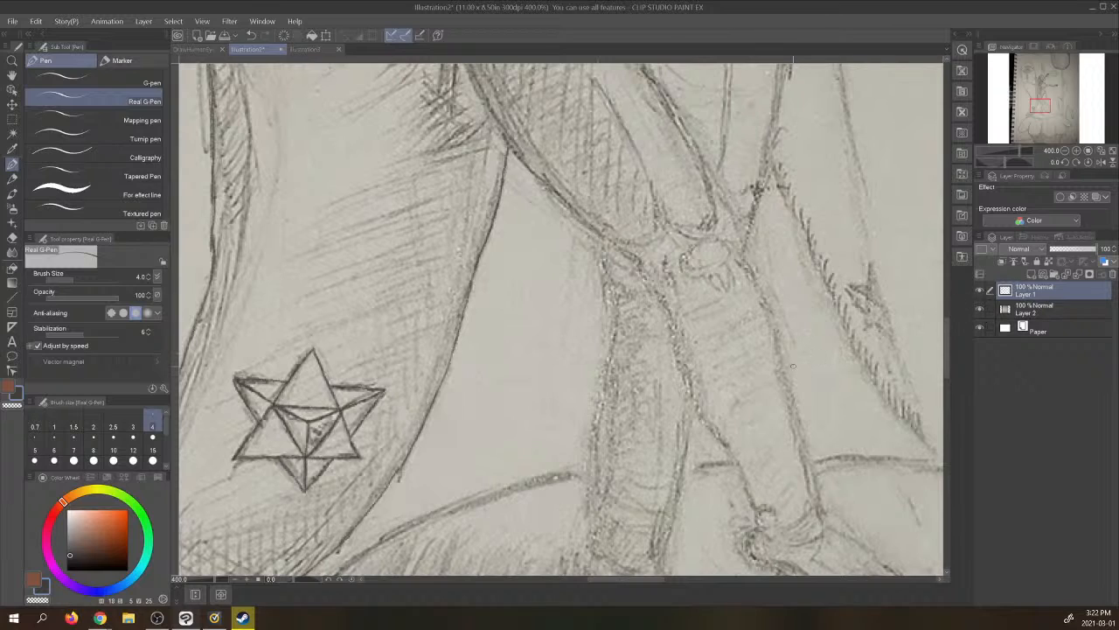
- Trace the lower left edge of the narrow finger-like form above the figure's head
left_click(1065, 151)
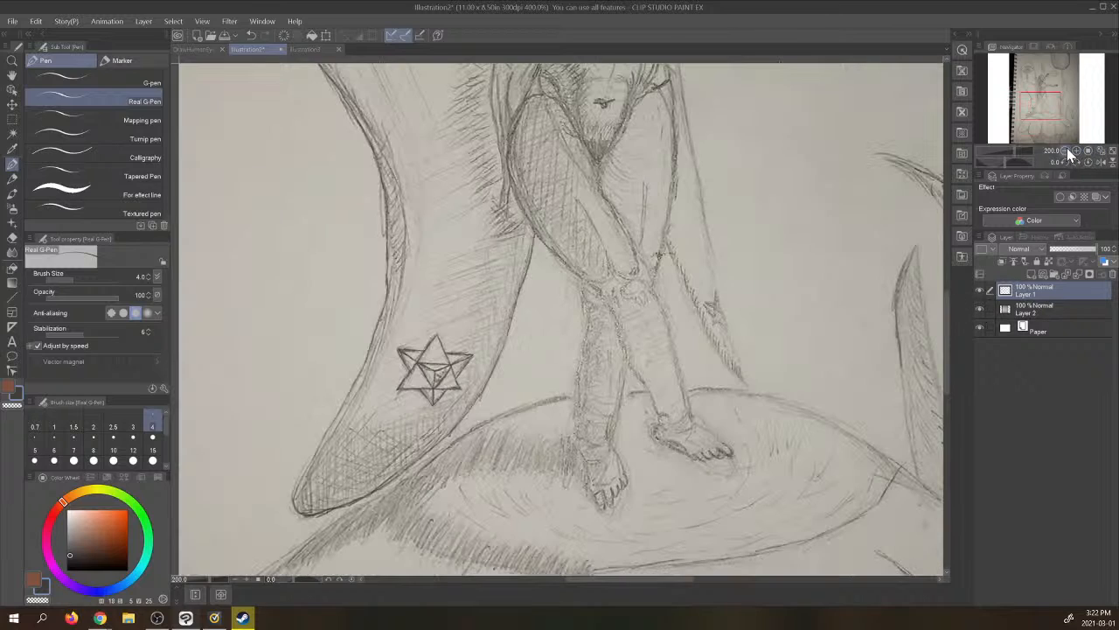
mouse_move(1052, 110)
left_mouse_down()
mouse_move(1048, 121)
mouse_move(1056, 95)
mouse_move(1041, 69)
left_mouse_up()
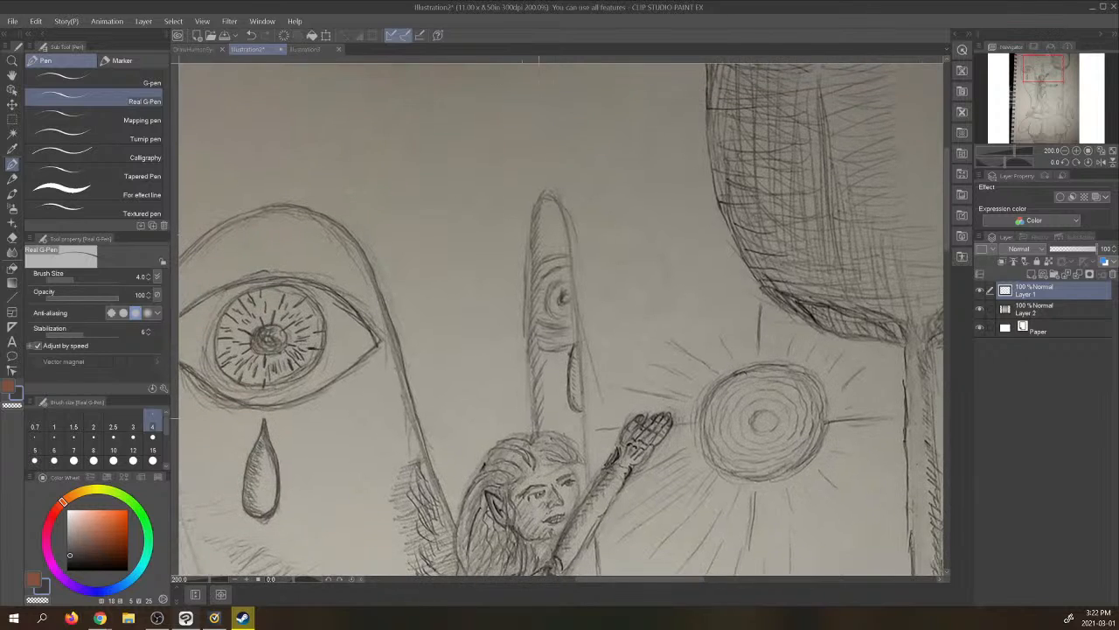
left_click(1077, 151)
mouse_move(1047, 68)
left_mouse_down()
mouse_move(1044, 81)
mouse_move(1041, 69)
left_mouse_up()
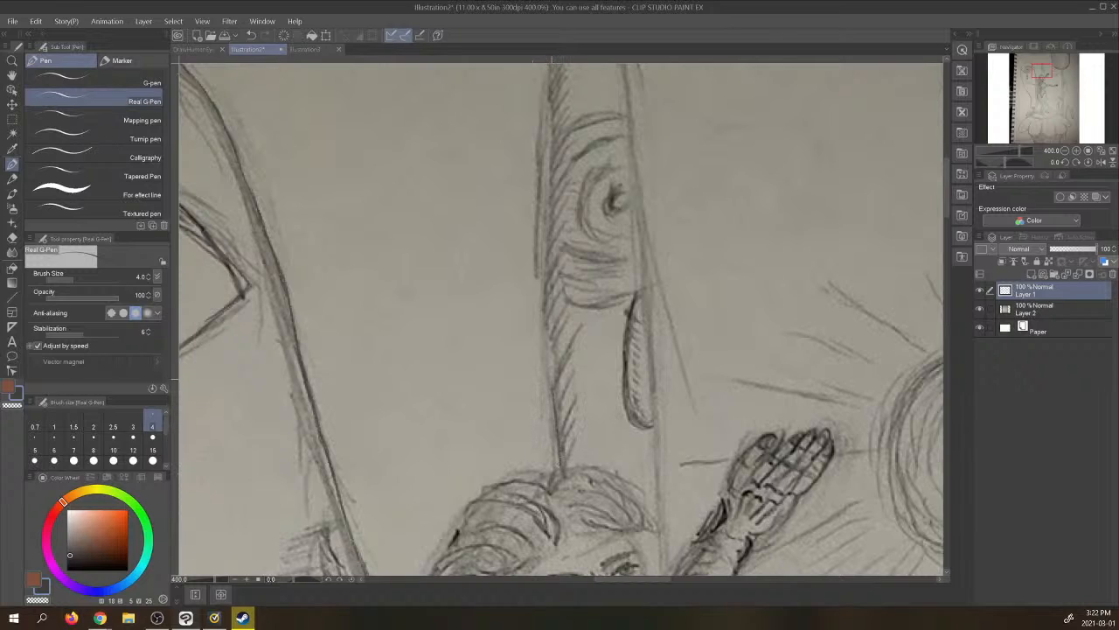
left_click_drag(551, 378, 537, 224)
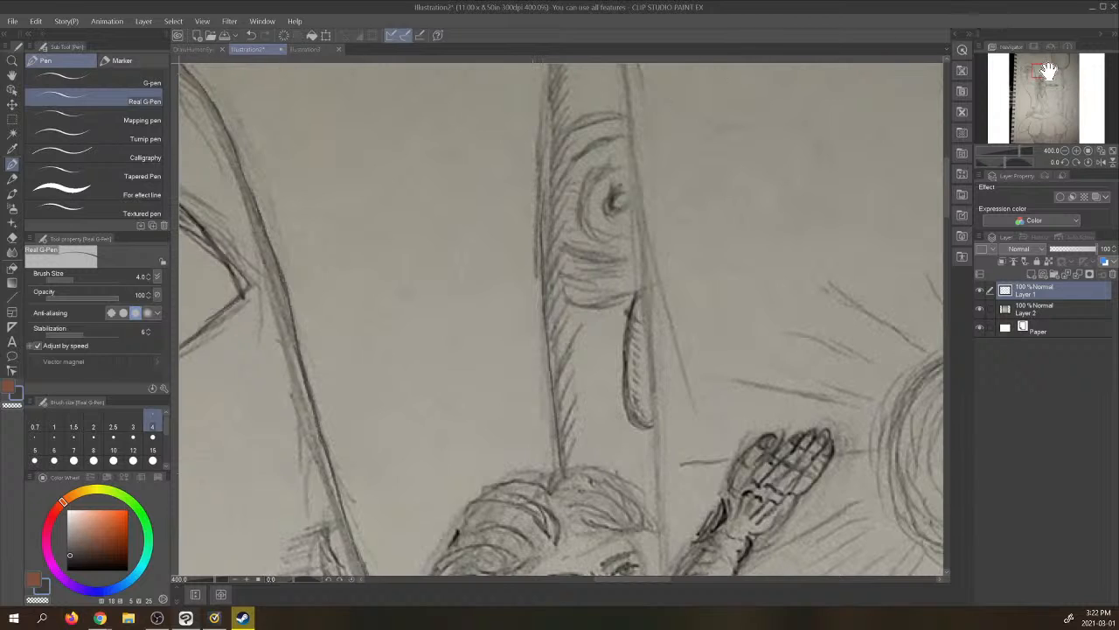
- Outline the narrow form's rounded top and continue its right edge down to the figure's raised arm
mouse_move(1044, 71)
left_mouse_down()
mouse_move(1051, 59)
mouse_move(1037, 63)
left_mouse_up()
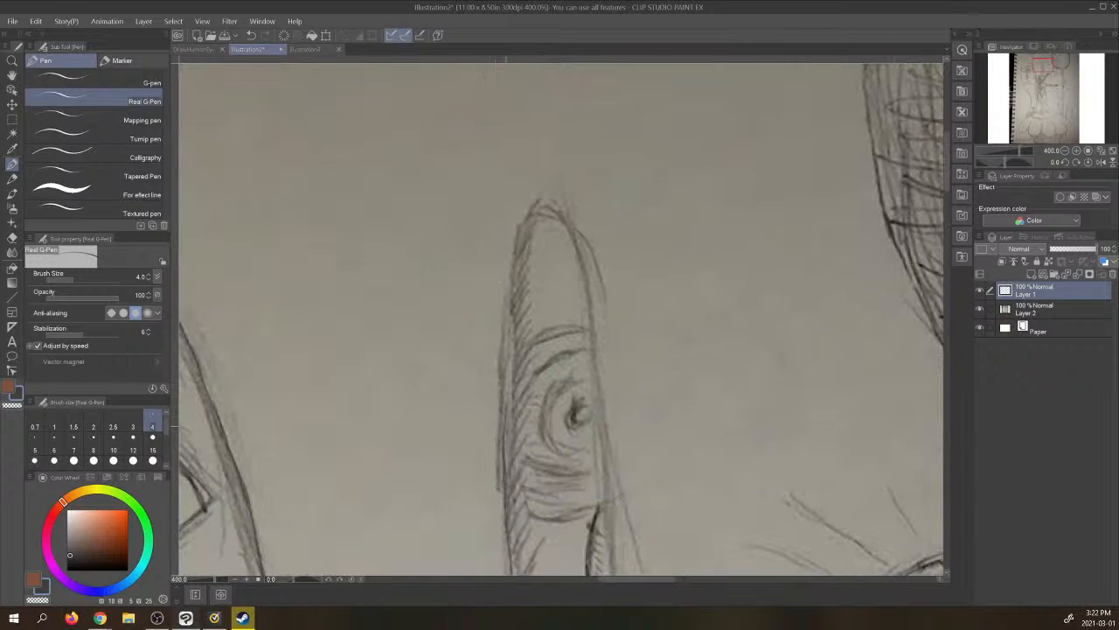
mouse_move(501, 428)
left_mouse_down()
mouse_move(519, 236)
mouse_move(536, 203)
mouse_move(562, 206)
mouse_move(580, 252)
mouse_move(609, 447)
left_mouse_up()
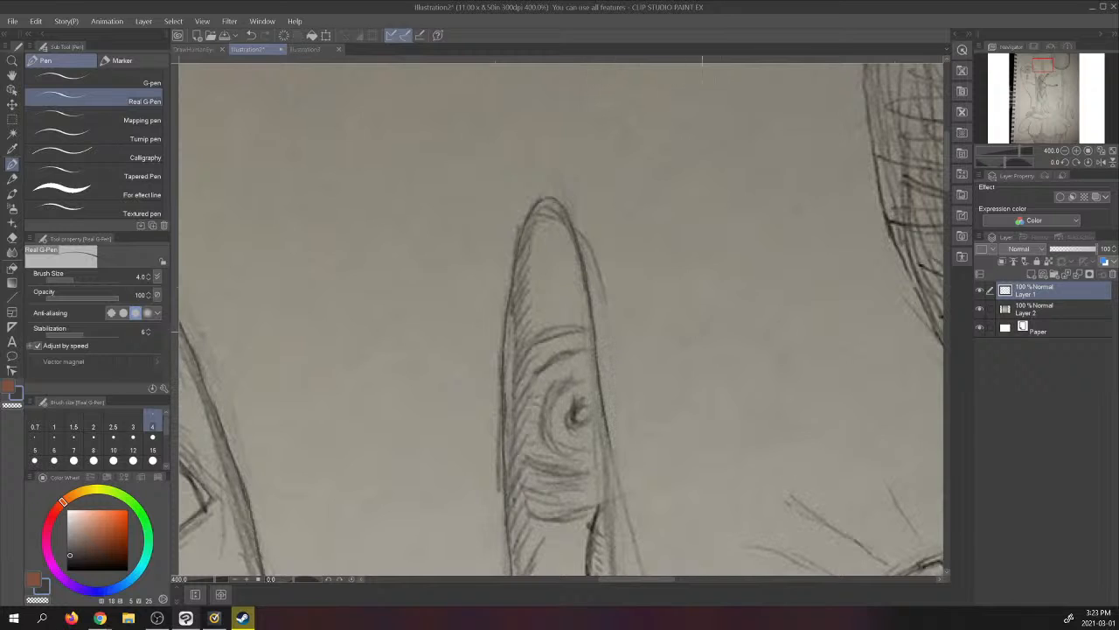
left_click_drag(1049, 65, 1049, 71)
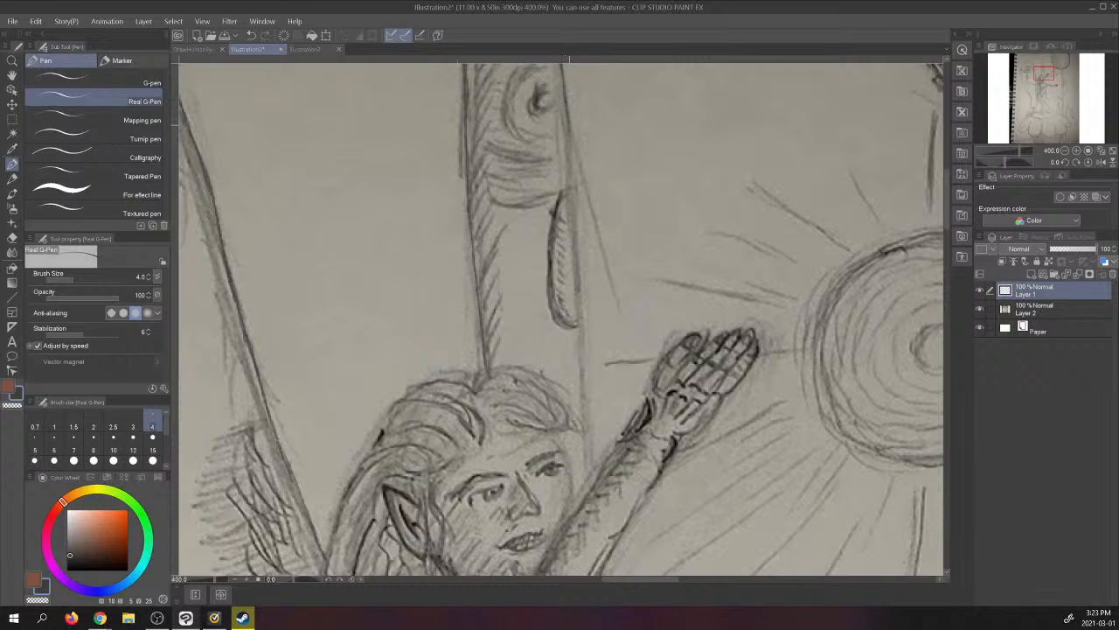
left_click_drag(572, 167, 586, 448)
left_click_drag(581, 405, 586, 468)
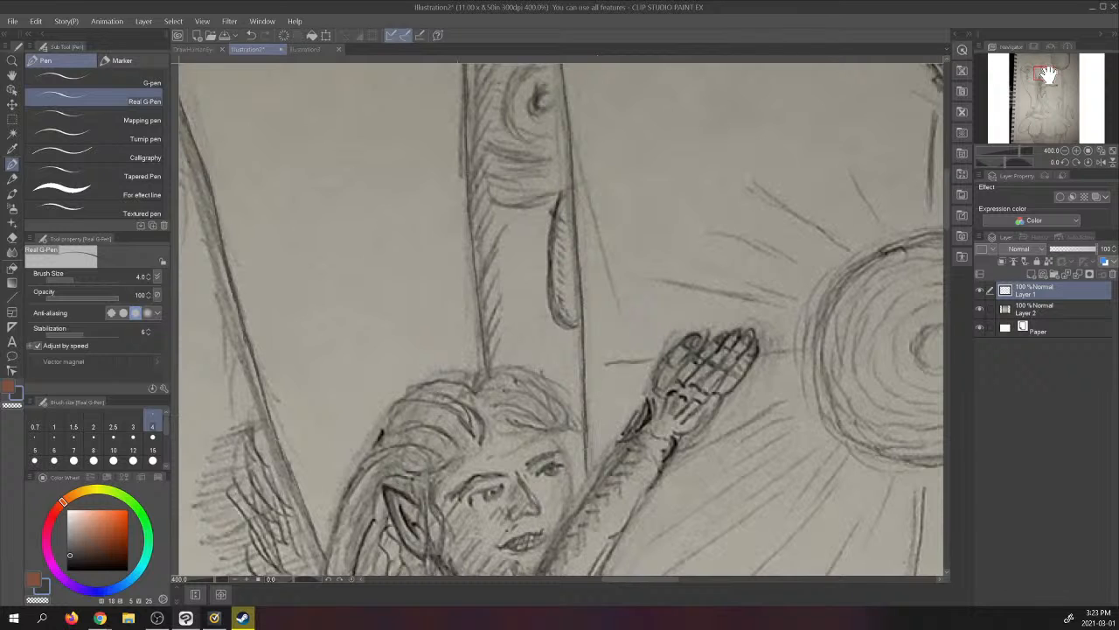
- Trace the narrow form's eye with its lid lines, iris and pupil, and check it with the photo layer hidden
mouse_move(1043, 73)
left_mouse_down()
mouse_move(1045, 63)
mouse_move(1030, 68)
left_mouse_up()
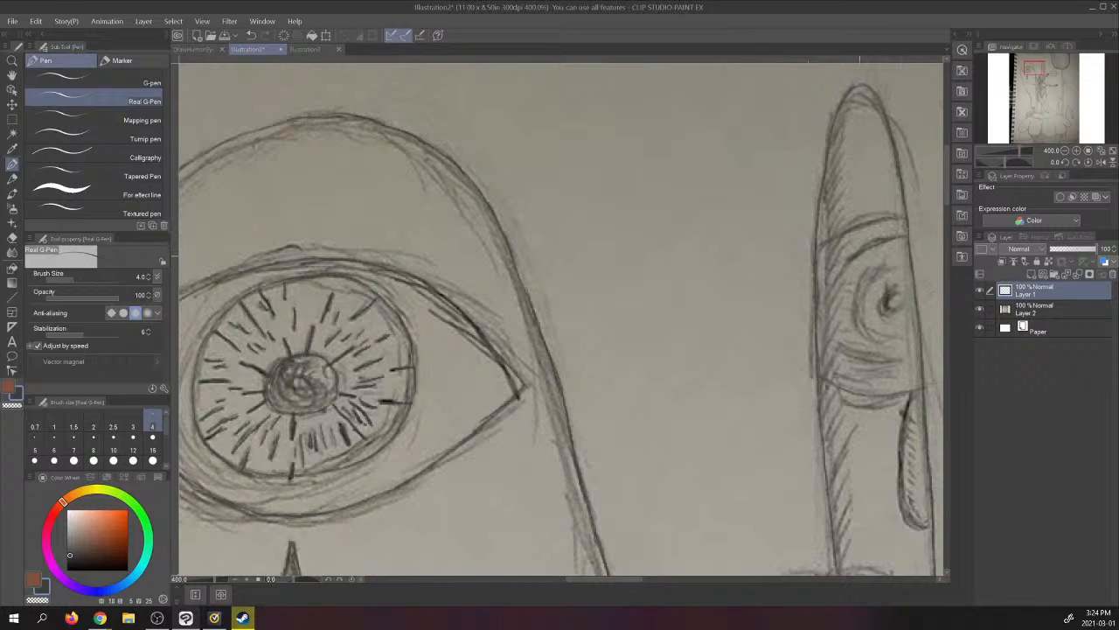
mouse_move(852, 263)
left_mouse_down()
mouse_move(832, 290)
mouse_move(886, 242)
left_mouse_up()
mouse_move(834, 290)
left_mouse_down()
mouse_move(836, 336)
mouse_move(914, 353)
left_mouse_up()
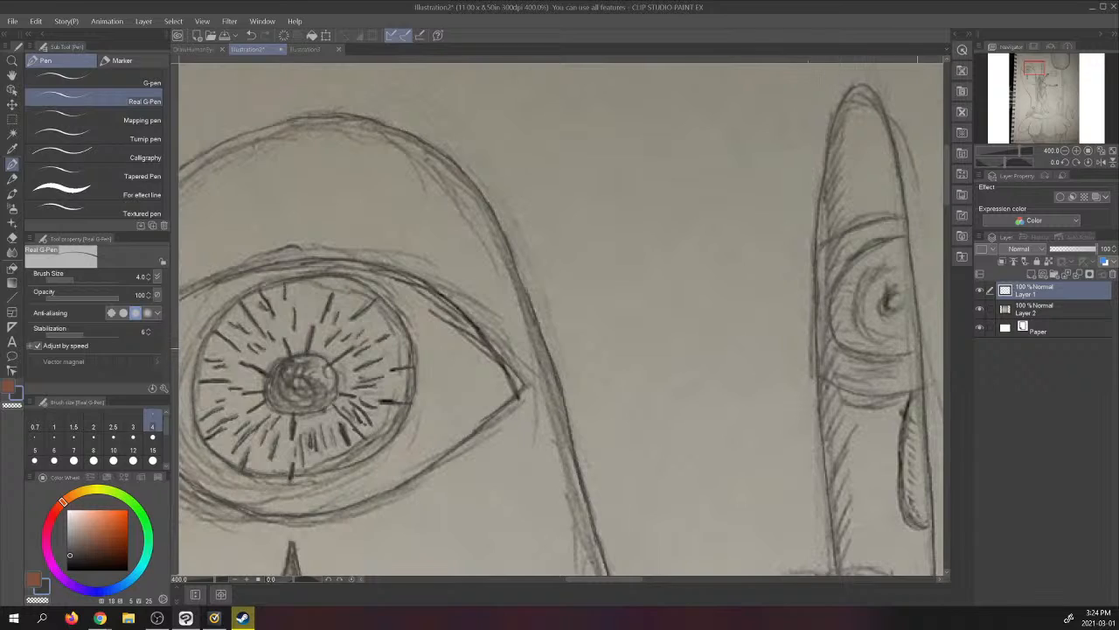
left_click_drag(880, 355, 842, 329)
left_click_drag(887, 287, 881, 300)
left_click_drag(887, 312, 905, 310)
left_click(980, 306)
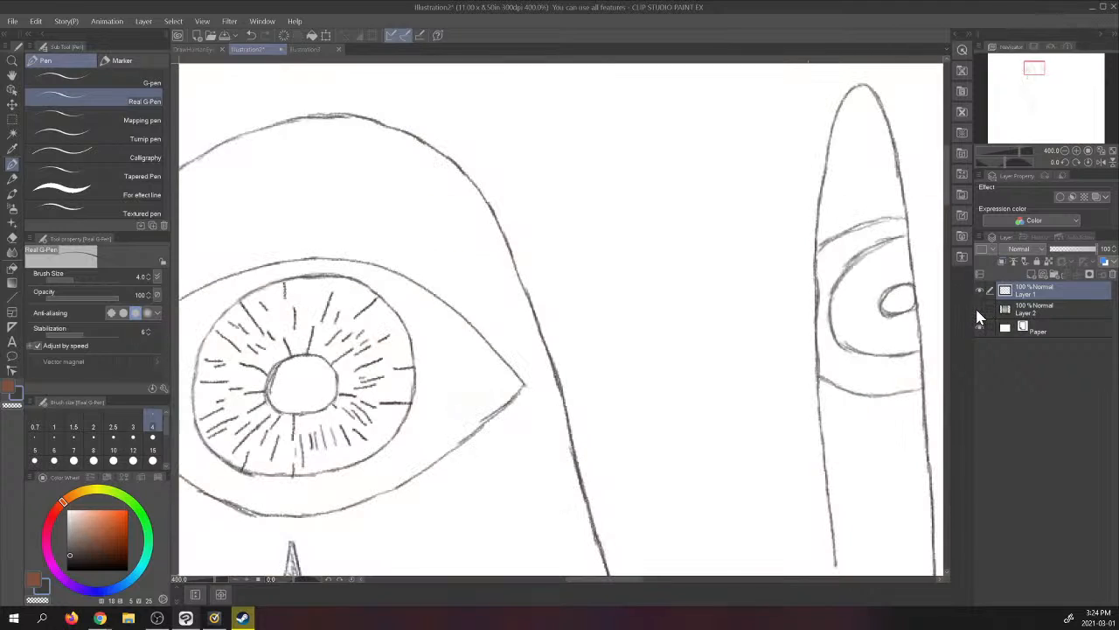
left_click(979, 309)
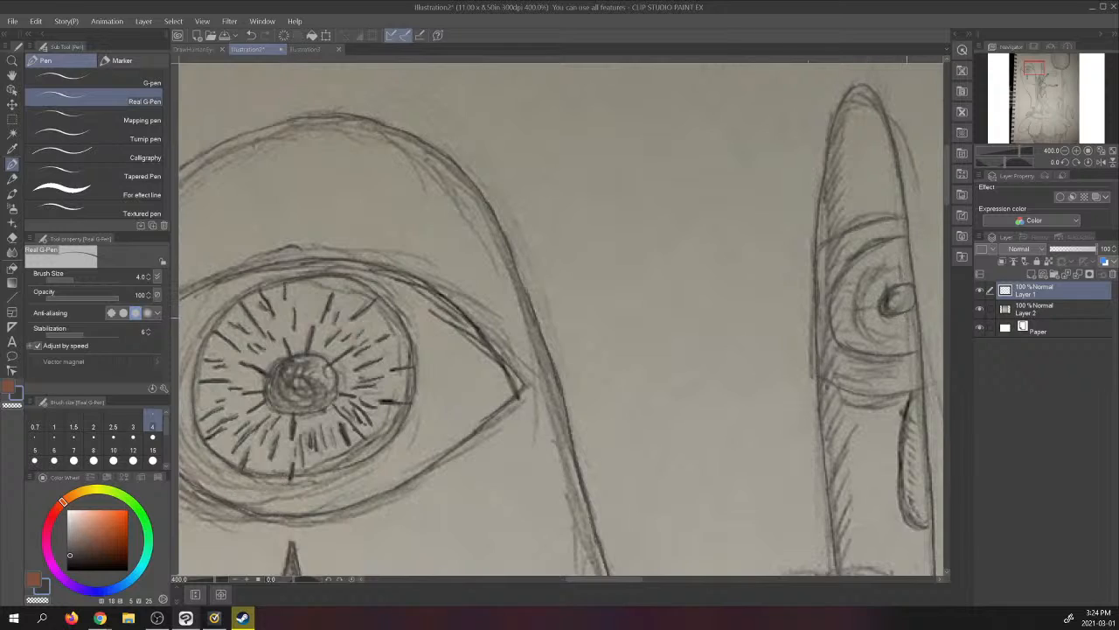
- Add short radial strokes around the pupil inside the narrow form's iris
left_click_drag(907, 317, 908, 336)
left_click_drag(849, 274, 863, 280)
left_click_drag(893, 355, 889, 339)
- Trace the teardrop below the narrow form's eye, and check the whole drawing with the photo layer hidden
mouse_move(905, 414)
left_mouse_down()
mouse_move(906, 516)
mouse_move(932, 521)
left_mouse_up()
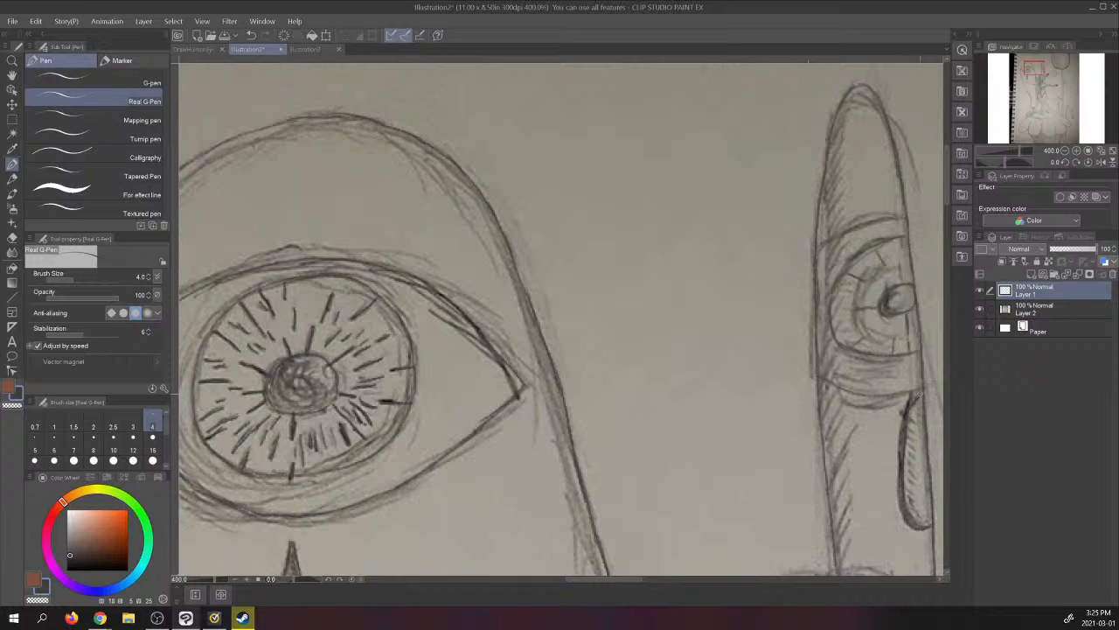
left_click_drag(919, 395, 914, 403)
left_click(980, 308)
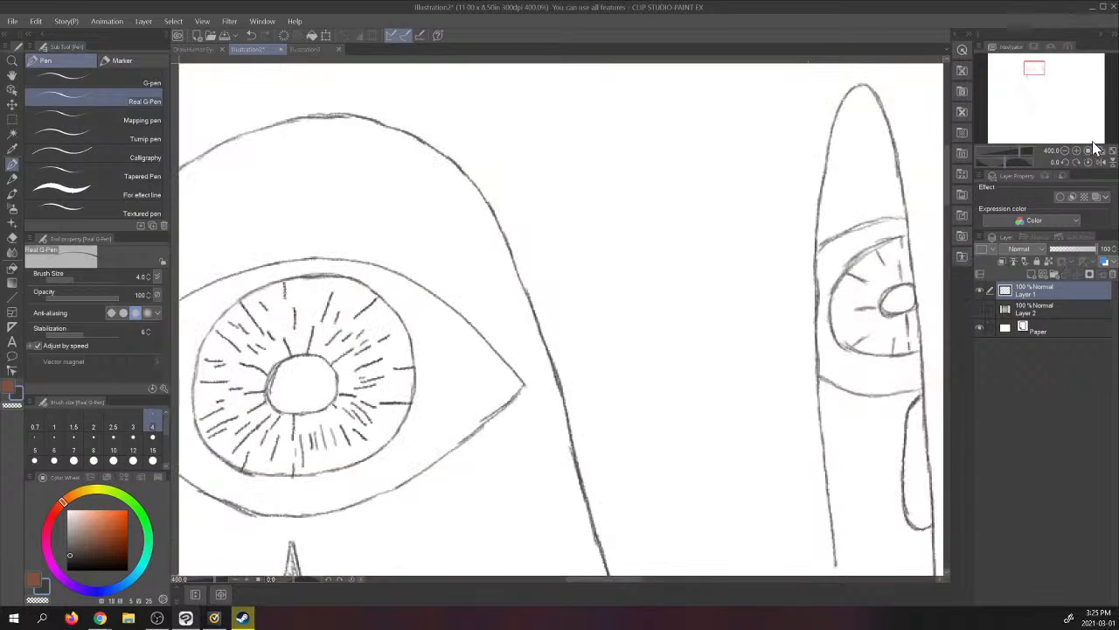
left_click(1095, 149)
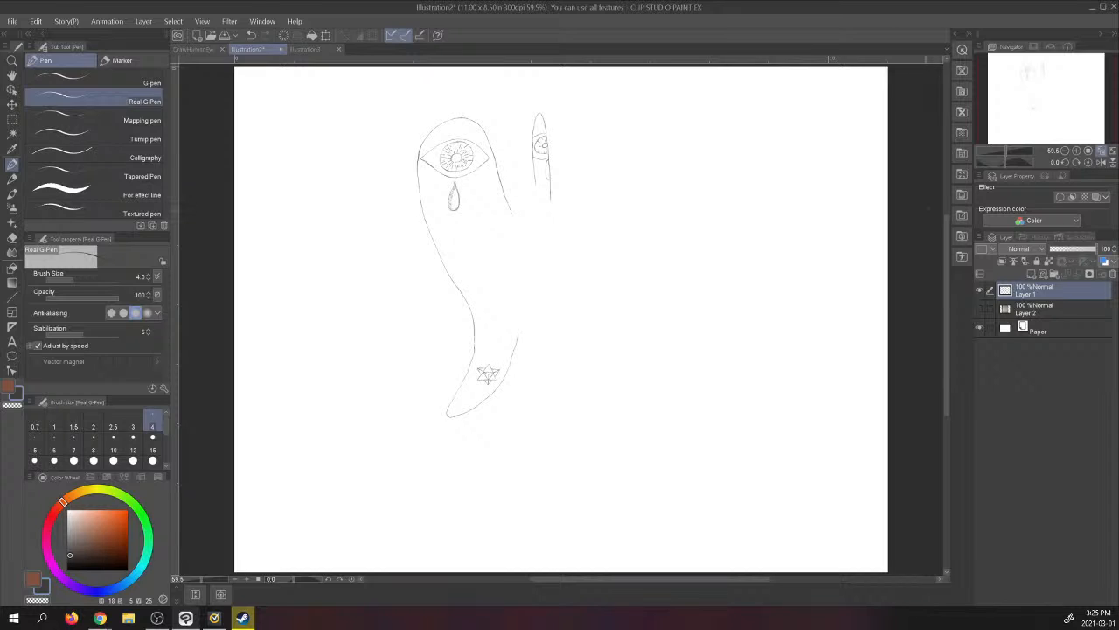
left_click(980, 308)
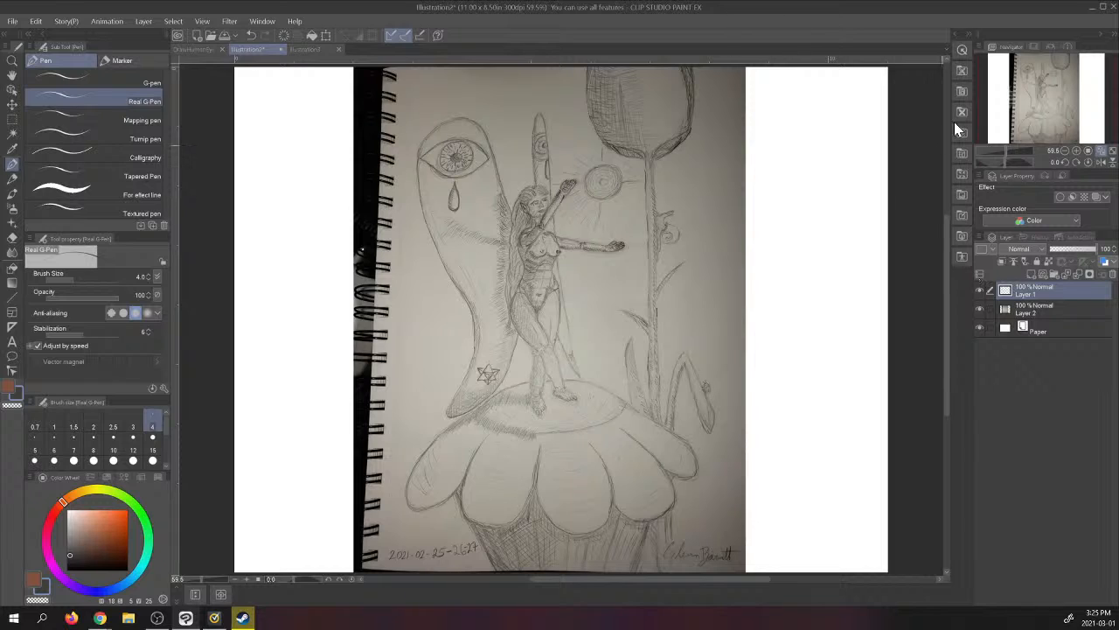
- Trace the standing figure's pointed ear, jaw, eyebrows, eyes, nose and lips, with the first neck lines below the jaw
left_click(1081, 151)
left_click(1083, 156)
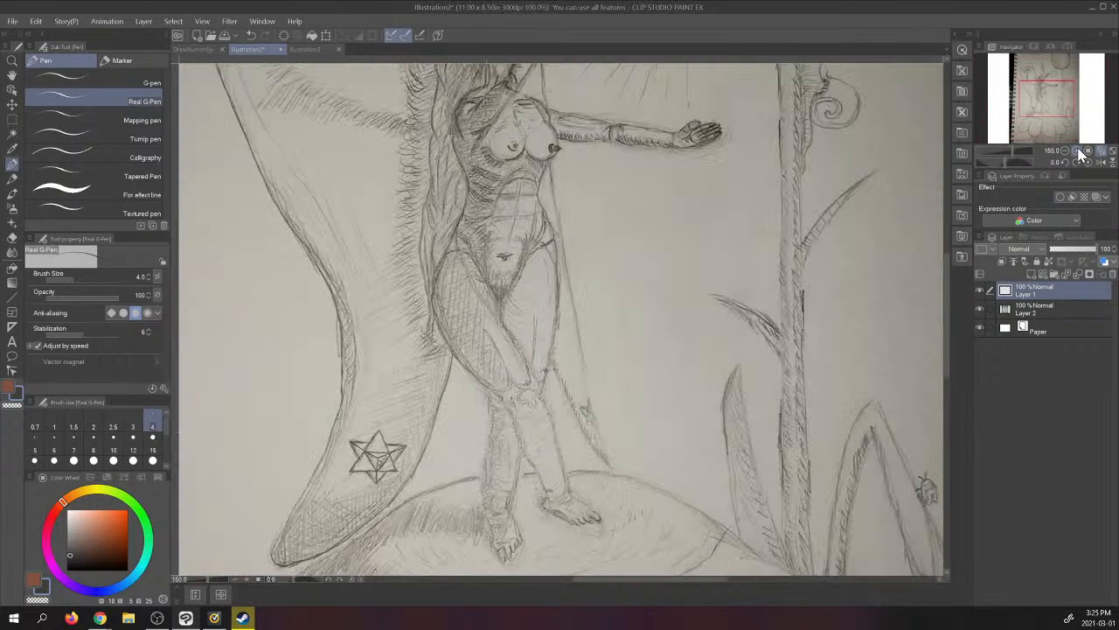
left_click_drag(1056, 100, 1035, 84)
left_click(1078, 151)
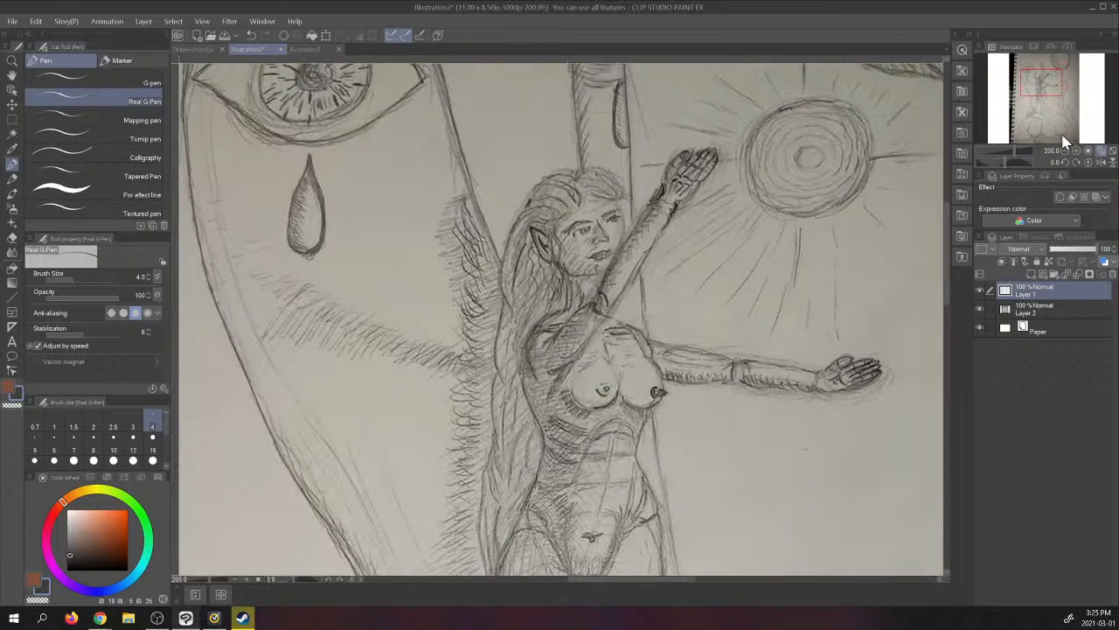
left_click(1077, 150)
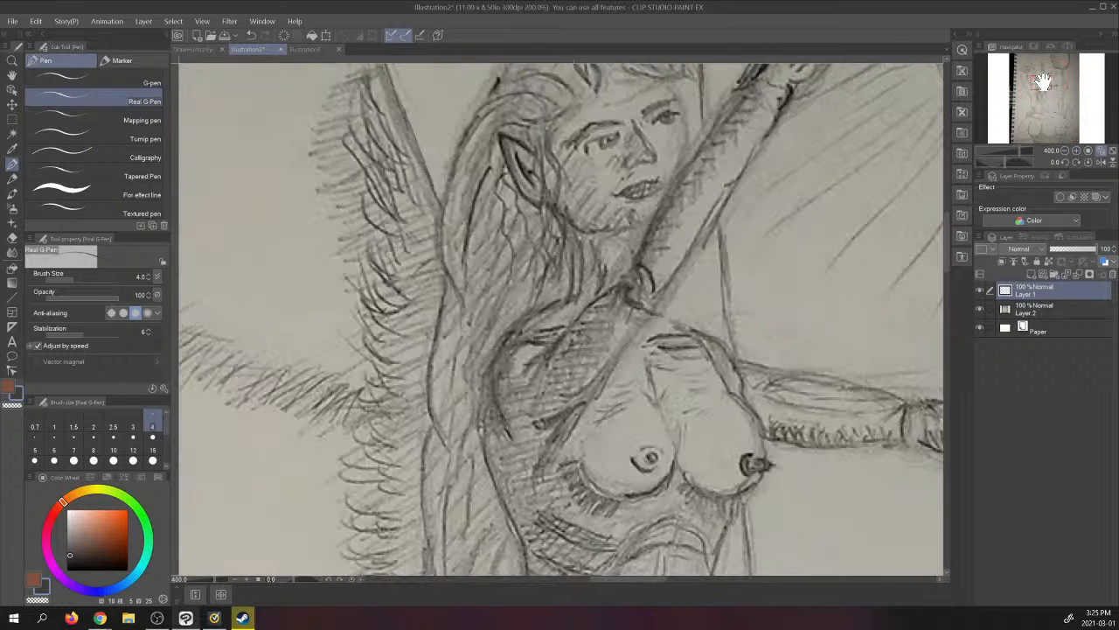
left_click_drag(1043, 82, 1041, 77)
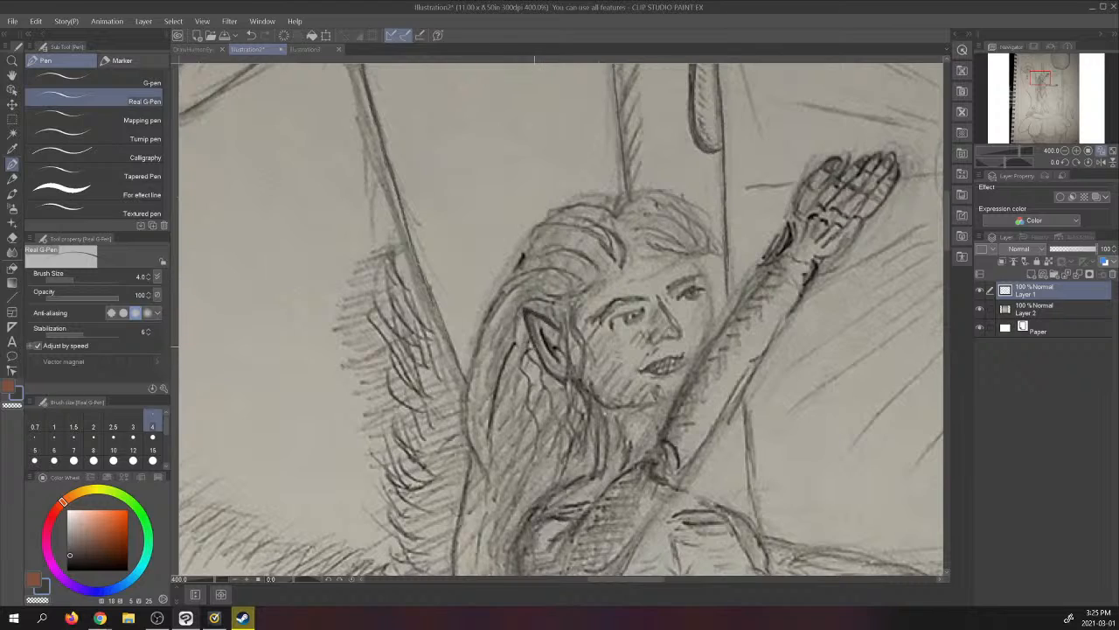
left_click_drag(542, 360, 562, 382)
left_click_drag(645, 405, 674, 402)
mouse_move(684, 356)
left_mouse_down()
mouse_move(695, 358)
mouse_move(659, 375)
mouse_move(698, 358)
left_mouse_up()
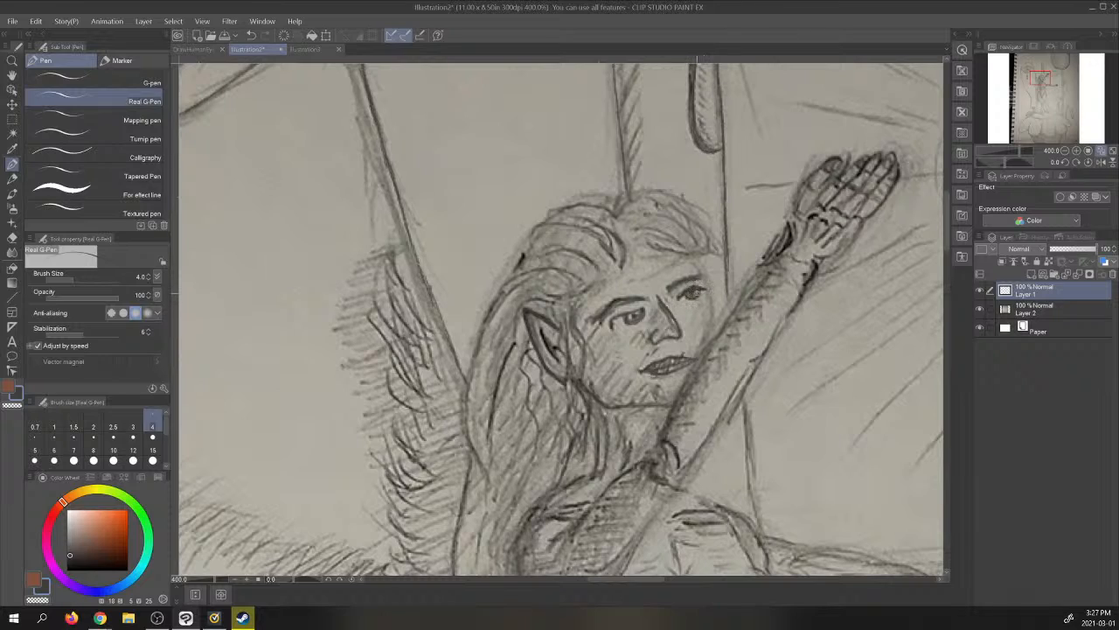
- Add the forehead and cheek contour on the face's far side, and check the face with the photo layer hidden
left_click(980, 310)
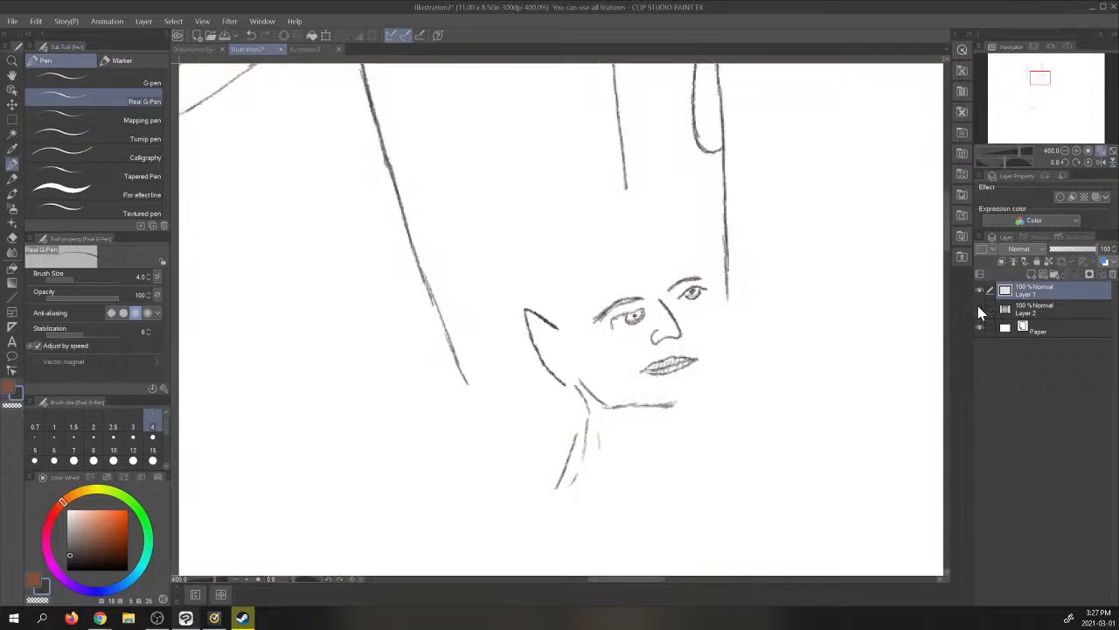
left_click(979, 308)
left_click(979, 308)
left_click(980, 307)
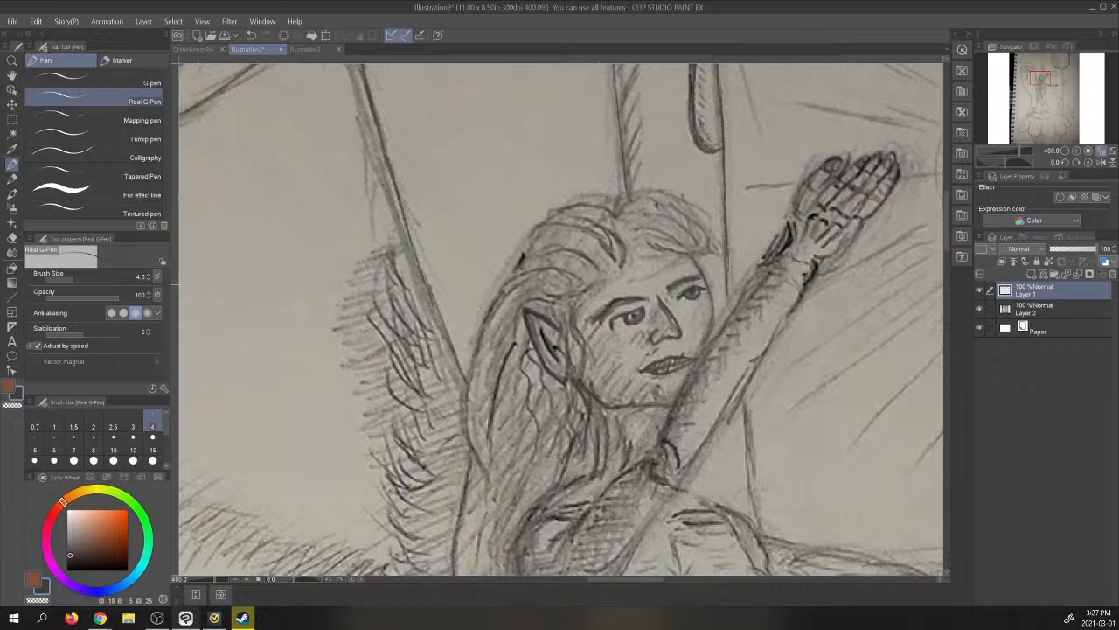
left_click(980, 309)
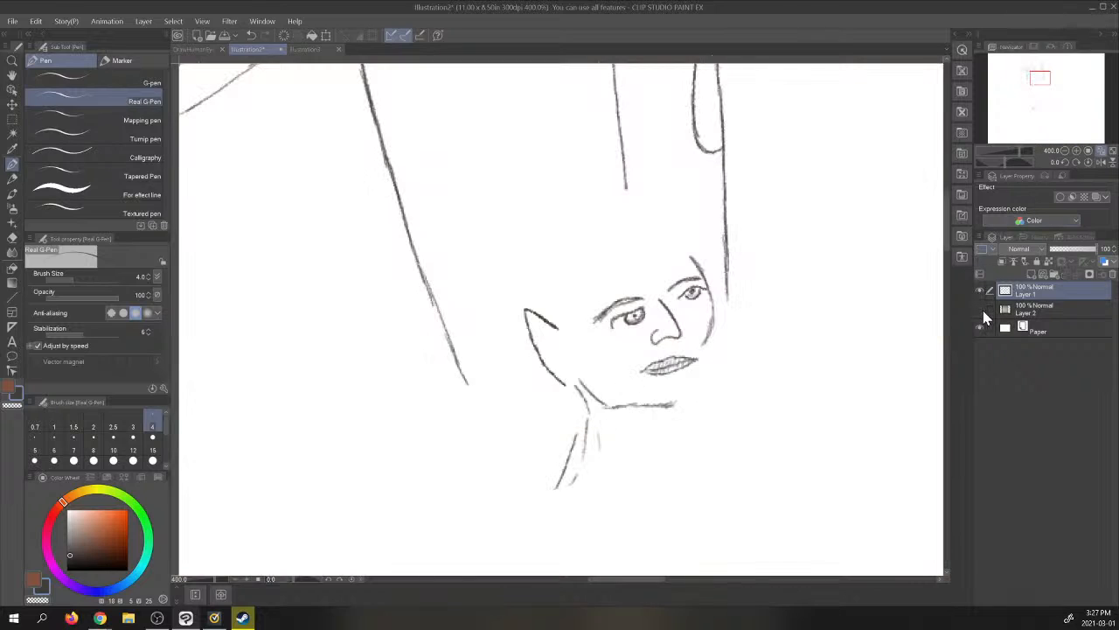
left_click(980, 309)
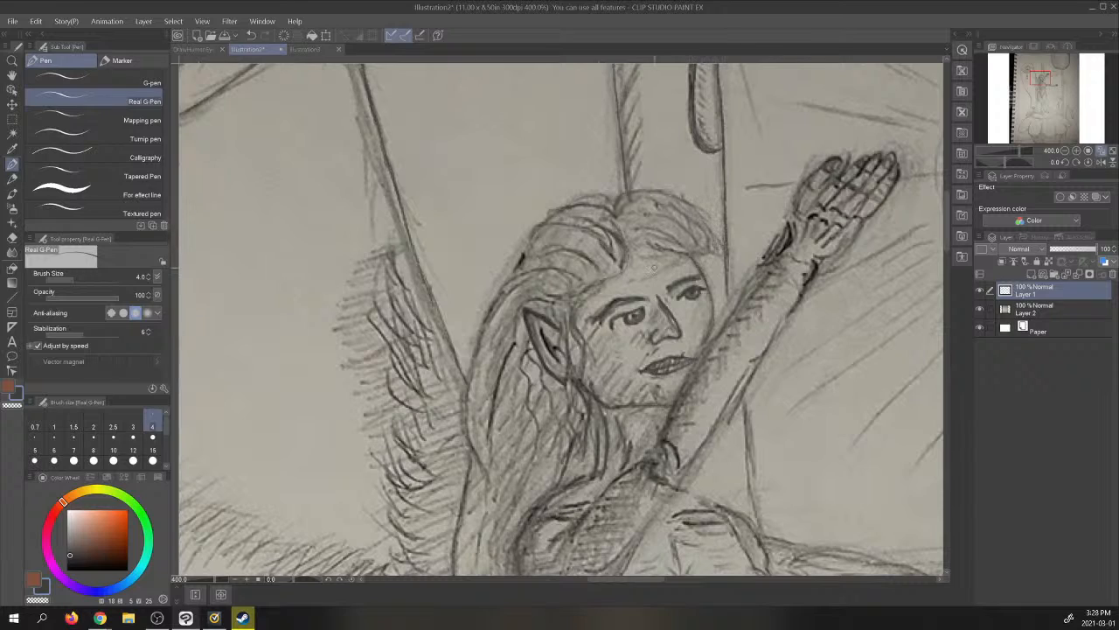
- Outline the swept lock of hair above the forehead and fill it with short strand lines
mouse_move(630, 244)
left_mouse_down()
mouse_move(646, 257)
mouse_move(718, 254)
left_mouse_up()
mouse_move(699, 211)
left_mouse_down()
mouse_move(716, 253)
mouse_move(709, 221)
left_mouse_up()
left_click_drag(654, 199, 678, 209)
left_click_drag(683, 212, 699, 222)
left_click_drag(704, 232, 707, 244)
mouse_move(647, 210)
left_mouse_down()
mouse_move(681, 218)
mouse_move(698, 245)
mouse_move(670, 234)
mouse_move(680, 242)
left_mouse_up()
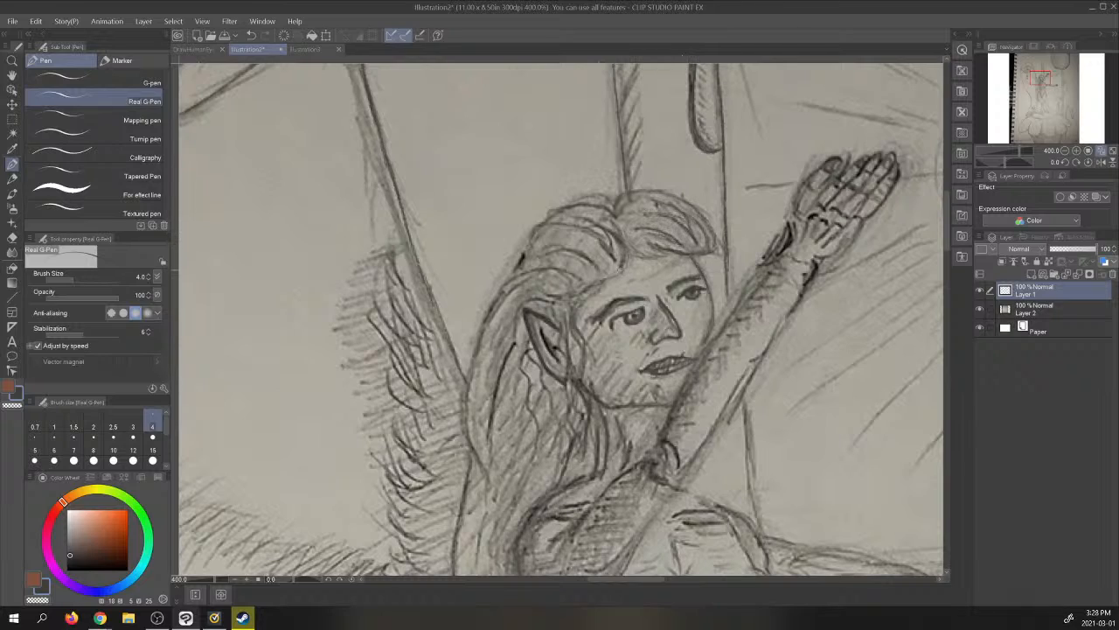
- Trace the hair over the crown and continue its outer edge down behind the ear to below the shoulder
mouse_move(589, 220)
left_mouse_down()
mouse_move(623, 262)
mouse_move(580, 221)
left_mouse_up()
mouse_move(613, 257)
left_mouse_down()
mouse_move(578, 226)
mouse_move(542, 228)
mouse_move(523, 255)
left_mouse_up()
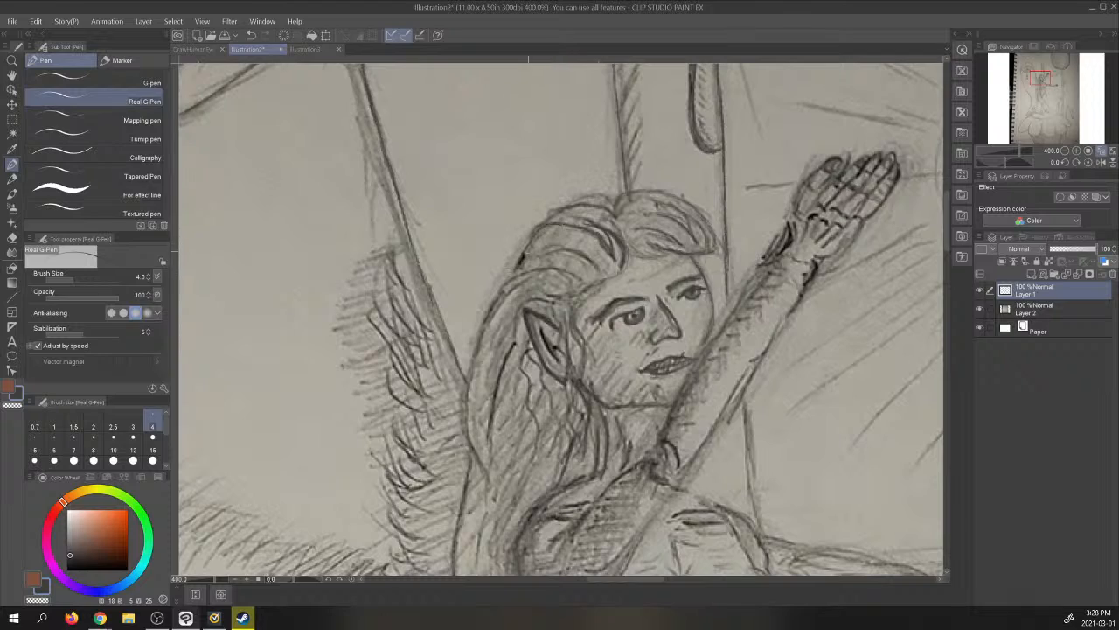
mouse_move(615, 215)
left_mouse_down()
mouse_move(610, 202)
mouse_move(567, 206)
mouse_move(506, 285)
mouse_move(560, 246)
mouse_move(600, 270)
mouse_move(561, 260)
mouse_move(568, 271)
mouse_move(532, 269)
mouse_move(501, 292)
left_mouse_up()
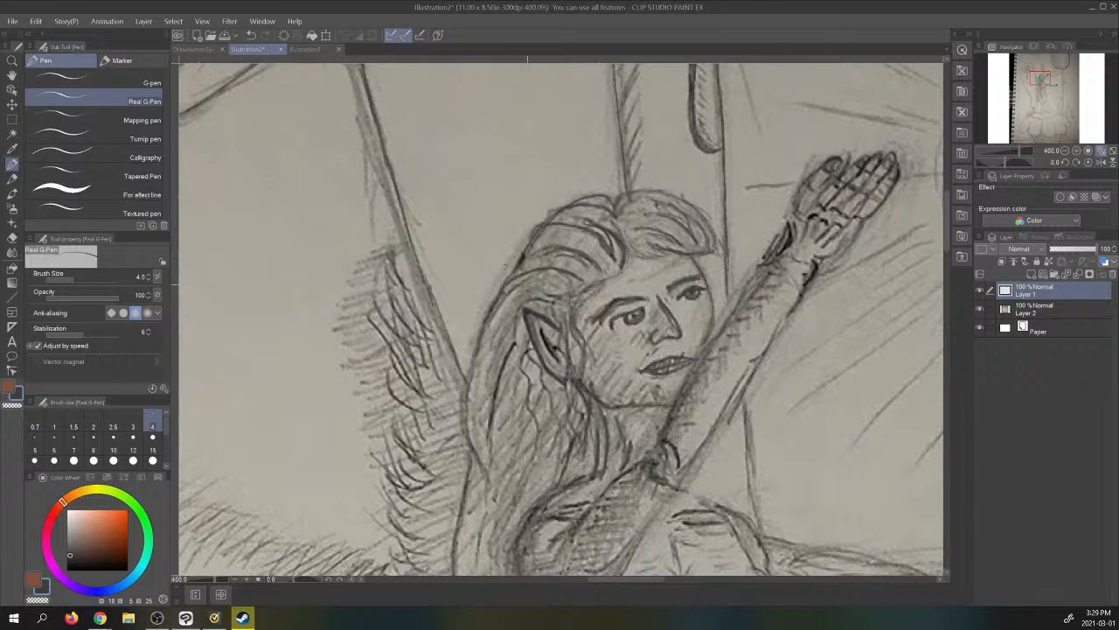
mouse_move(528, 281)
left_mouse_down()
mouse_move(506, 301)
mouse_move(510, 290)
mouse_move(481, 335)
left_mouse_up()
mouse_move(468, 380)
left_mouse_down()
mouse_move(466, 429)
mouse_move(486, 476)
left_mouse_up()
left_click_drag(469, 435, 453, 563)
left_click_drag(503, 376, 497, 388)
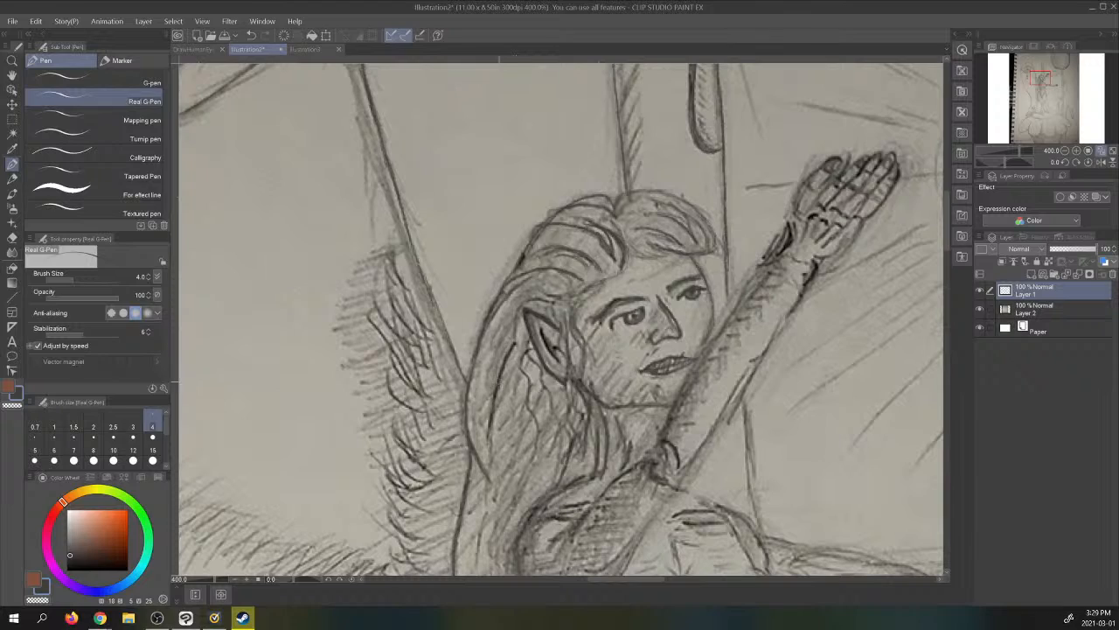
- Trace the wavy inner hair strands below and around the pointed ear
left_click_drag(491, 429, 476, 561)
mouse_move(528, 348)
left_mouse_down()
mouse_move(520, 378)
mouse_move(539, 459)
left_mouse_up()
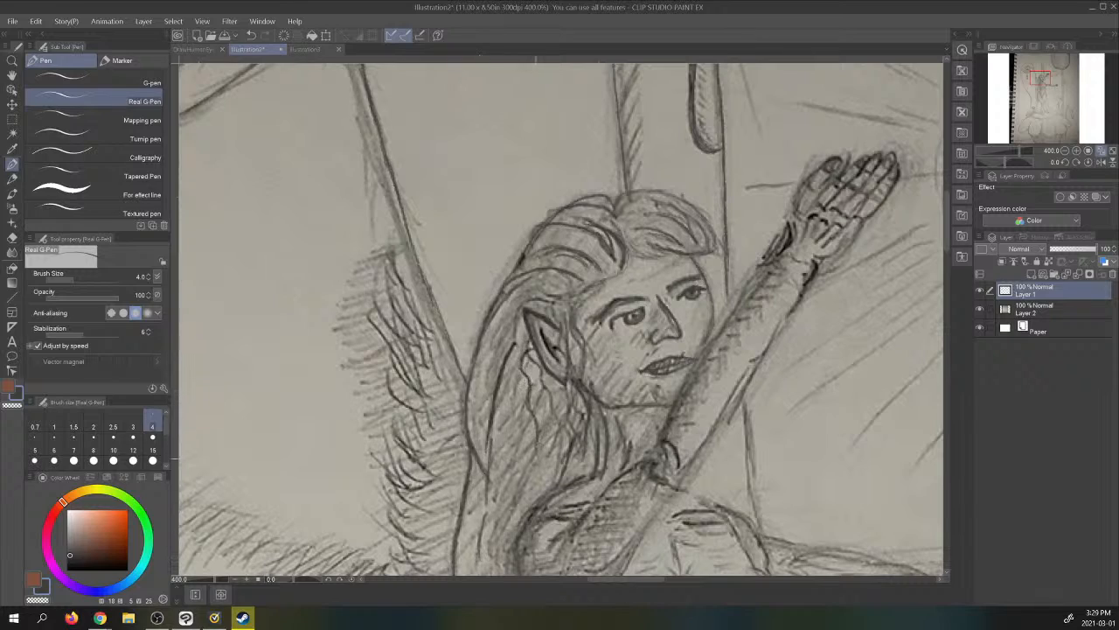
mouse_move(531, 361)
left_mouse_down()
mouse_move(555, 418)
mouse_move(557, 486)
mouse_move(572, 438)
mouse_move(568, 390)
left_mouse_up()
left_click_drag(558, 318, 581, 472)
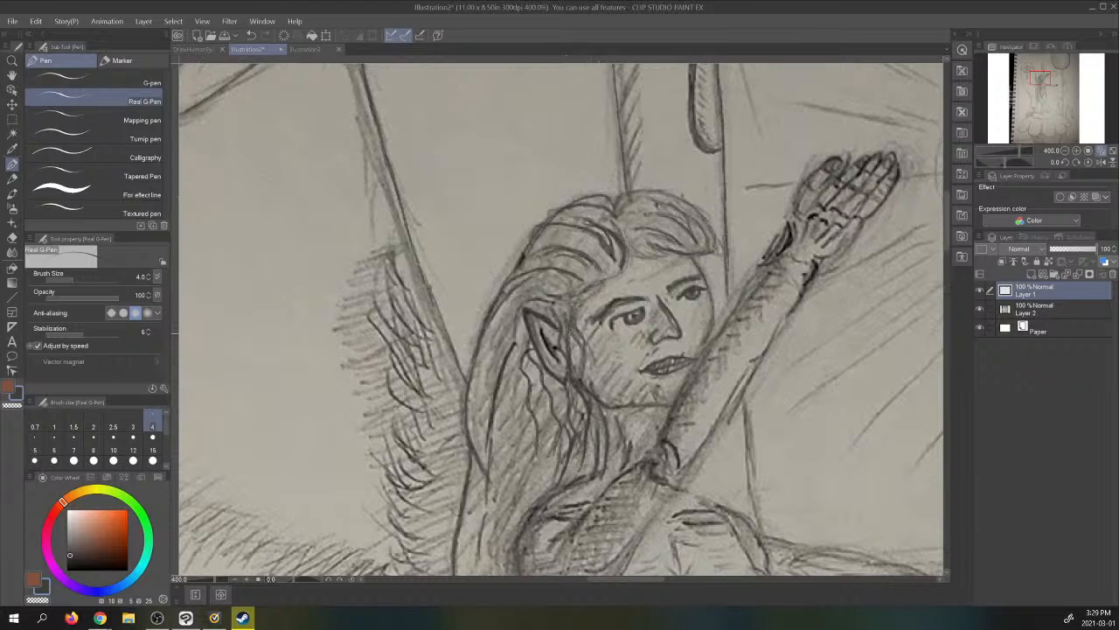
mouse_move(570, 333)
left_mouse_down()
mouse_move(587, 441)
mouse_move(573, 323)
mouse_move(585, 427)
left_mouse_up()
left_click_drag(568, 382, 586, 420)
- Trace the shoulder, the torso's left side and the raised arm's upper part around the elbow
left_click_drag(1044, 80, 1035, 81)
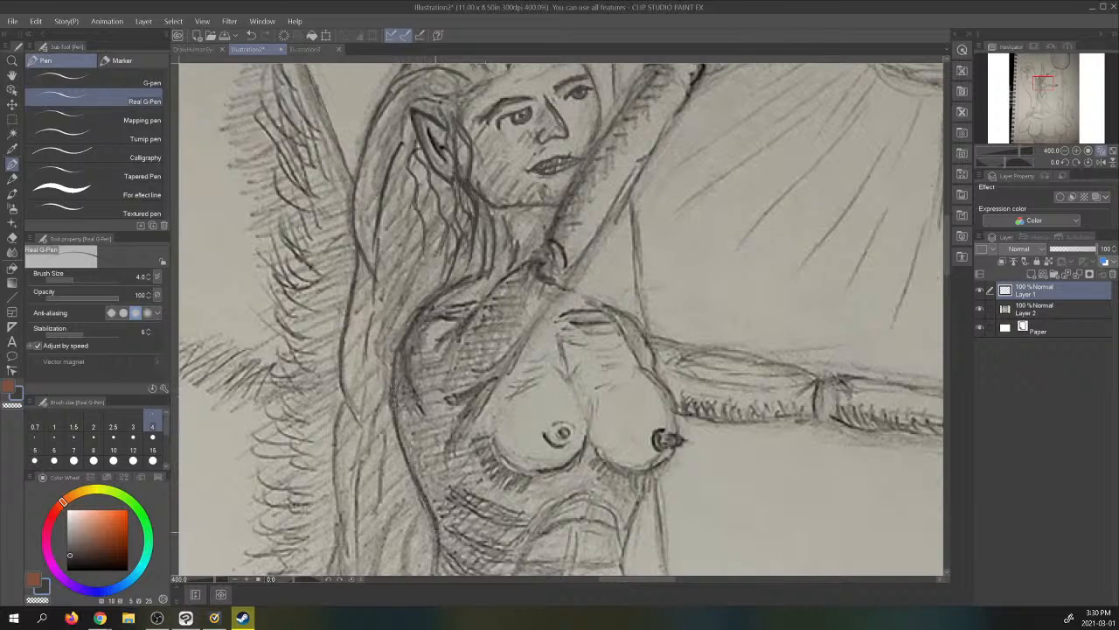
left_click_drag(437, 531, 437, 569)
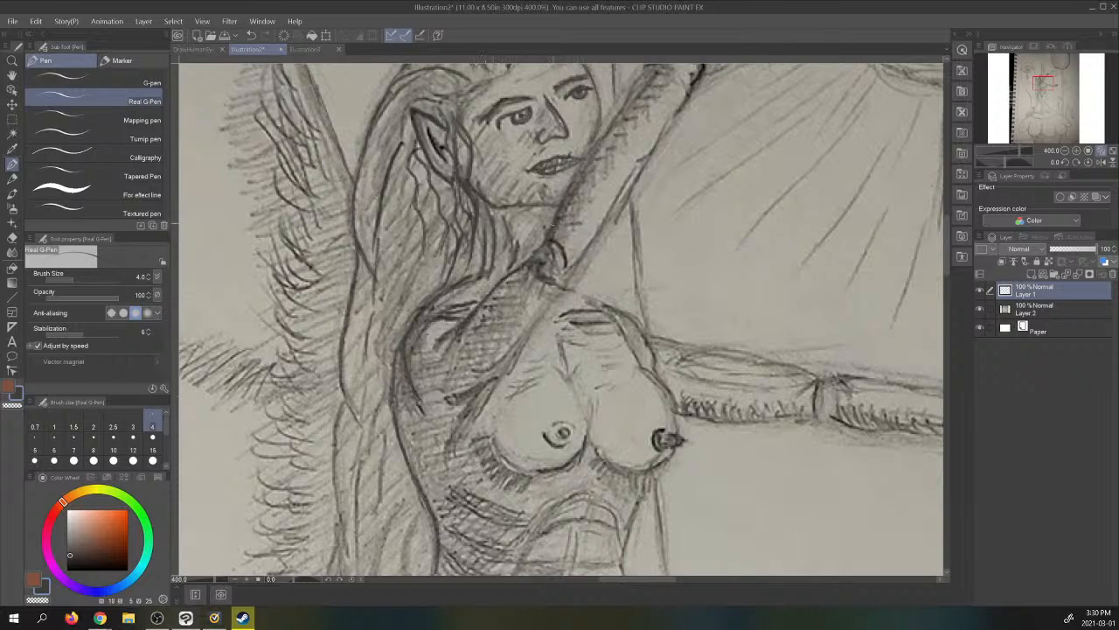
left_click_drag(554, 220, 588, 158)
left_click_drag(443, 401, 502, 372)
left_click_drag(450, 452, 529, 339)
left_click_drag(498, 376, 572, 279)
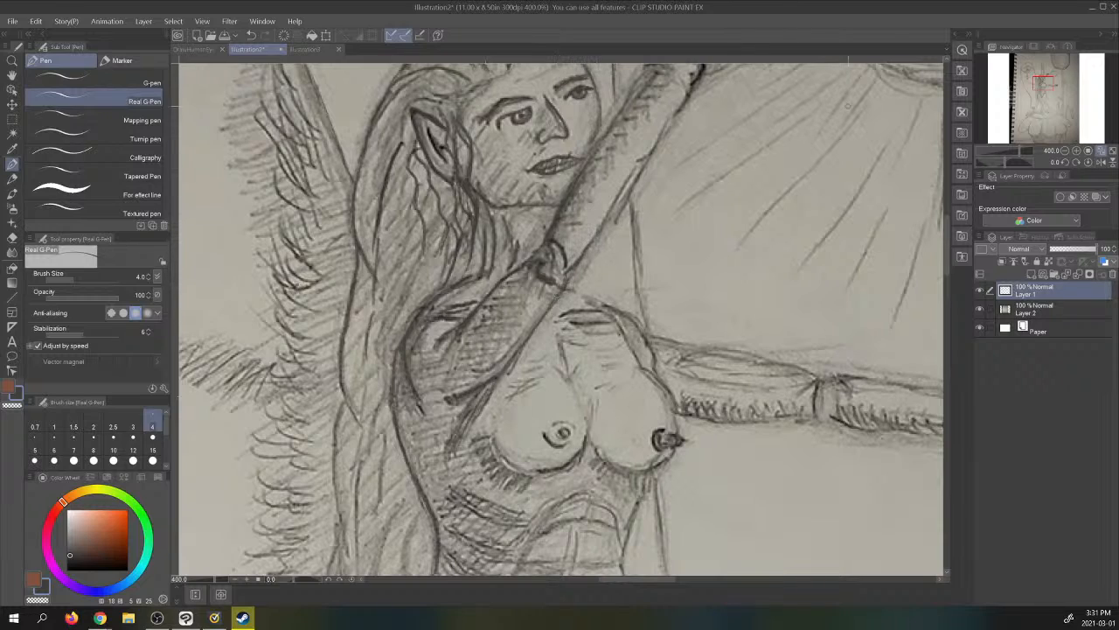
- Trace the raised forearm and the hand with its fingers and palm lines, and check them with the photo layer hidden
left_click_drag(1050, 82, 1053, 77)
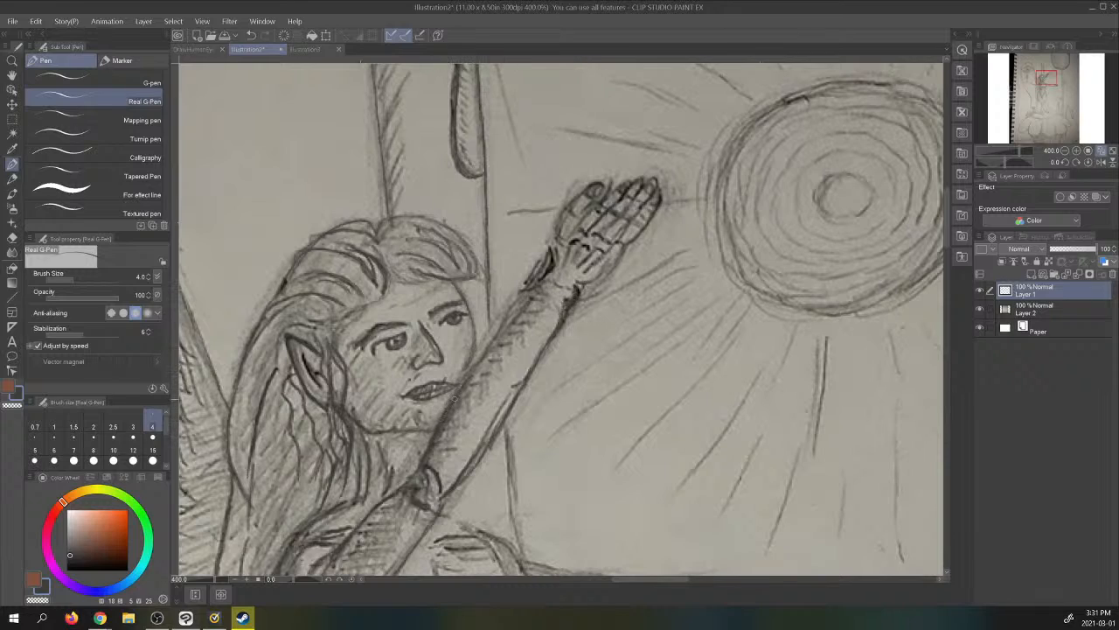
mouse_move(473, 372)
left_mouse_down()
mouse_move(544, 276)
mouse_move(526, 297)
left_mouse_up()
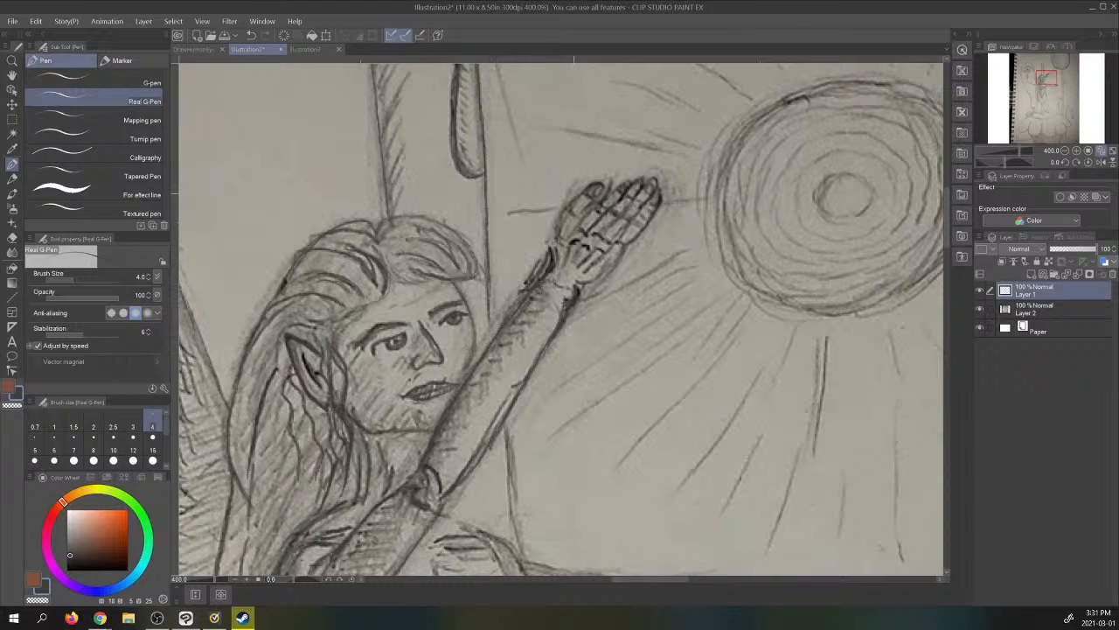
left_click_drag(553, 257, 549, 229)
left_click_drag(566, 209, 579, 194)
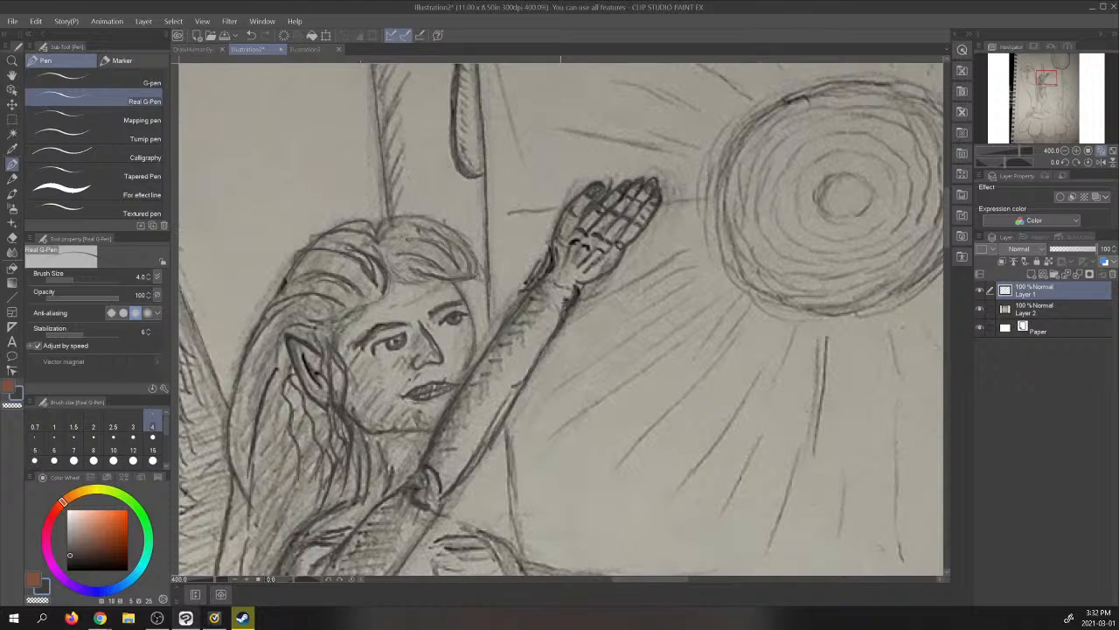
left_click_drag(558, 234, 574, 261)
left_click(980, 311)
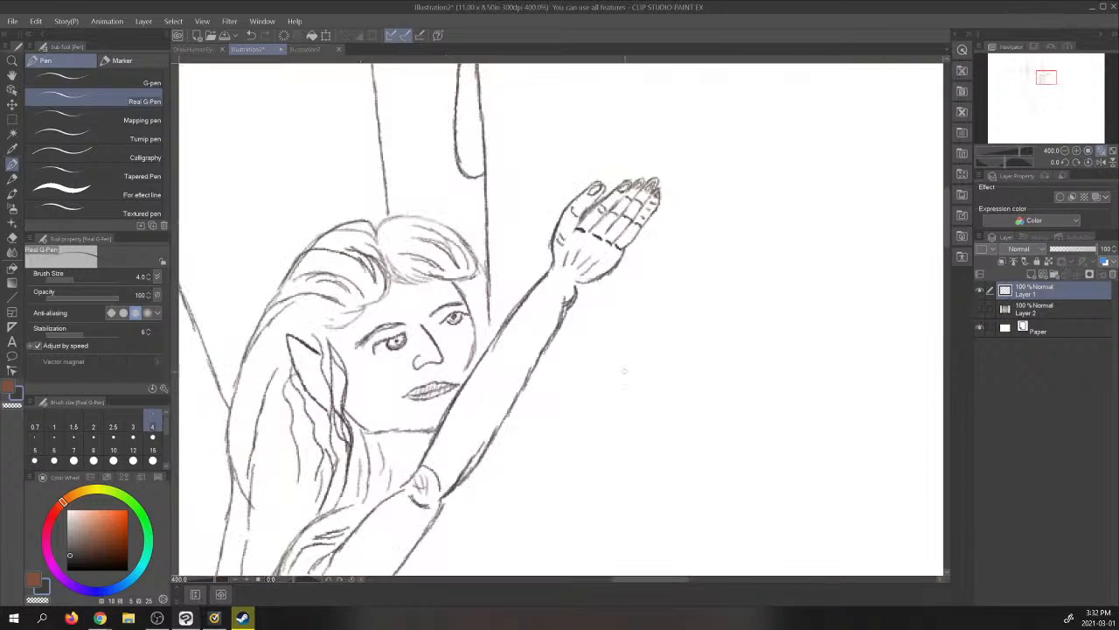
left_click(980, 308)
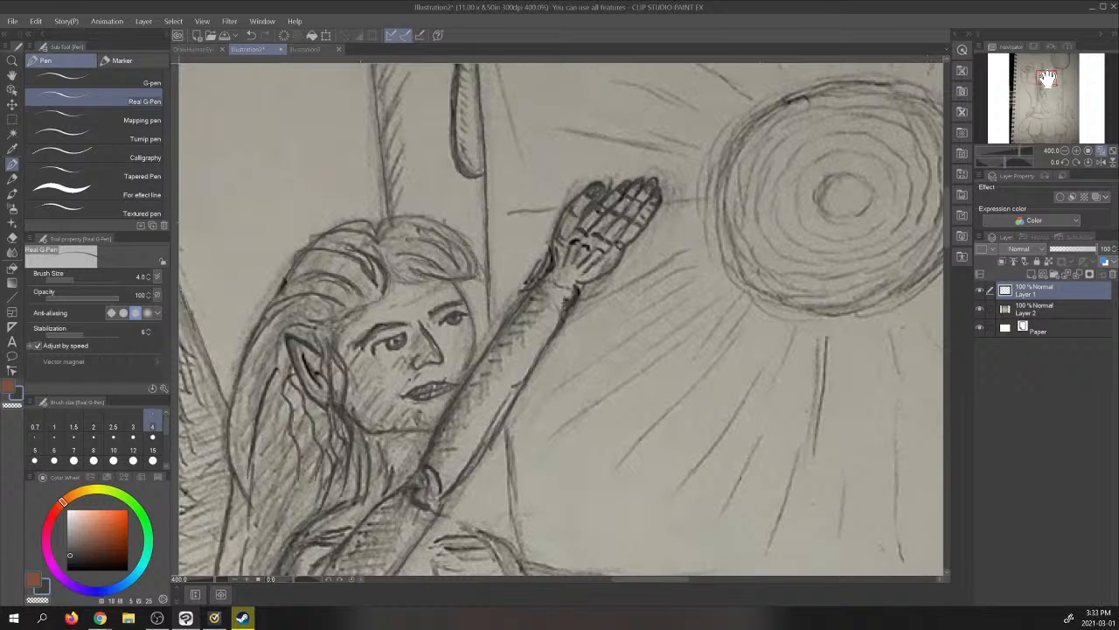
- Continue the long hair's outer edge and lower strands down beside the torso
left_click_drag(1046, 79, 1042, 87)
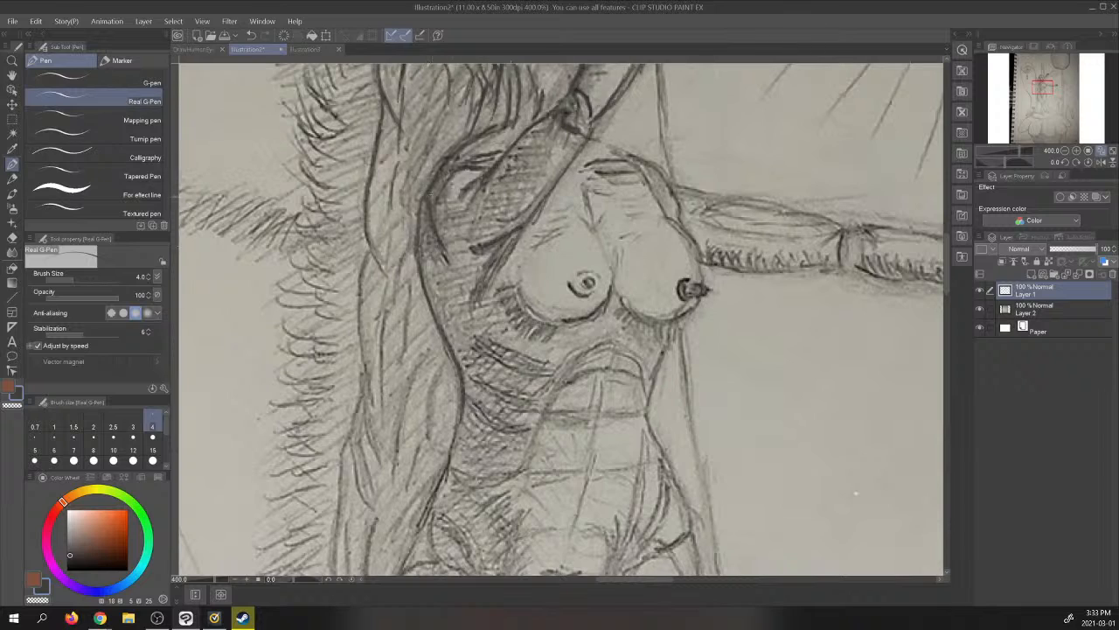
left_click(979, 308)
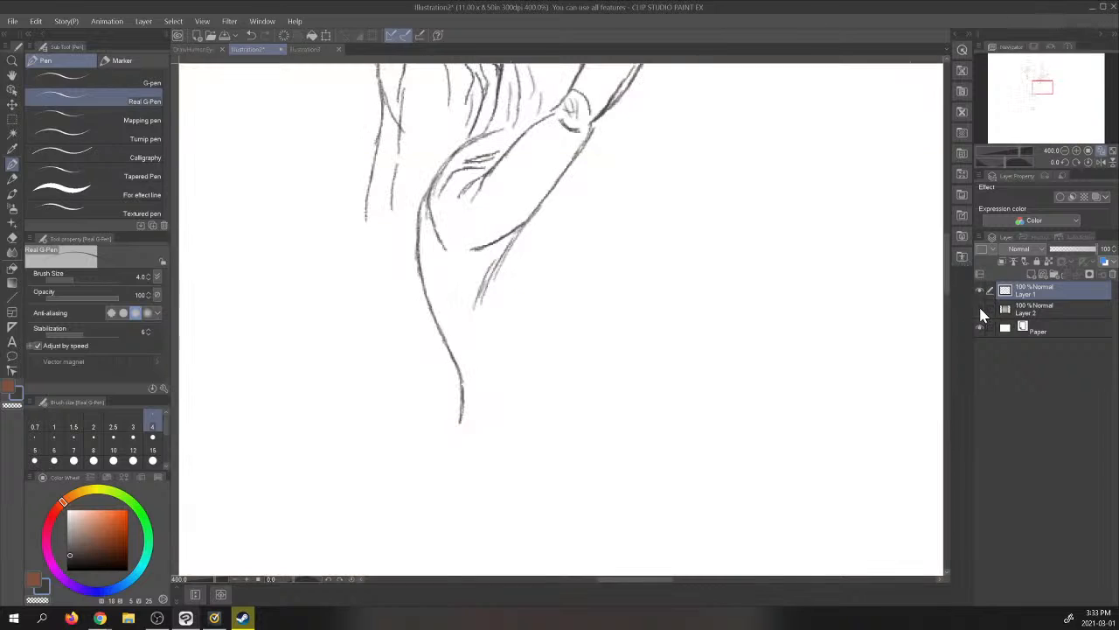
left_click(979, 307)
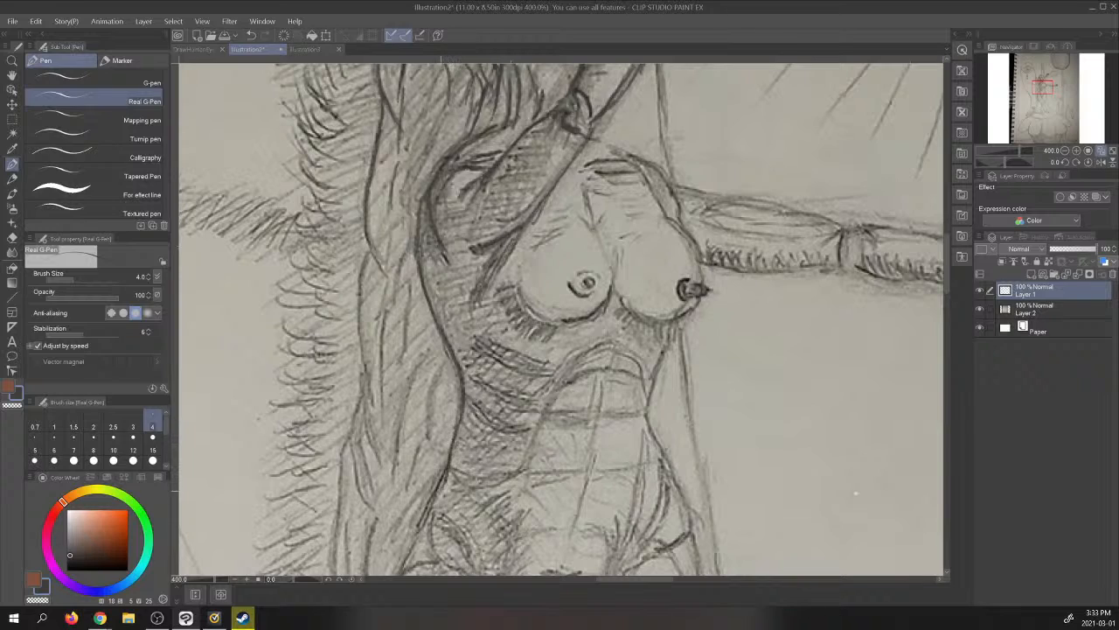
left_click_drag(438, 491, 403, 571)
mouse_move(367, 245)
left_mouse_down()
mouse_move(355, 306)
mouse_move(374, 407)
left_mouse_up()
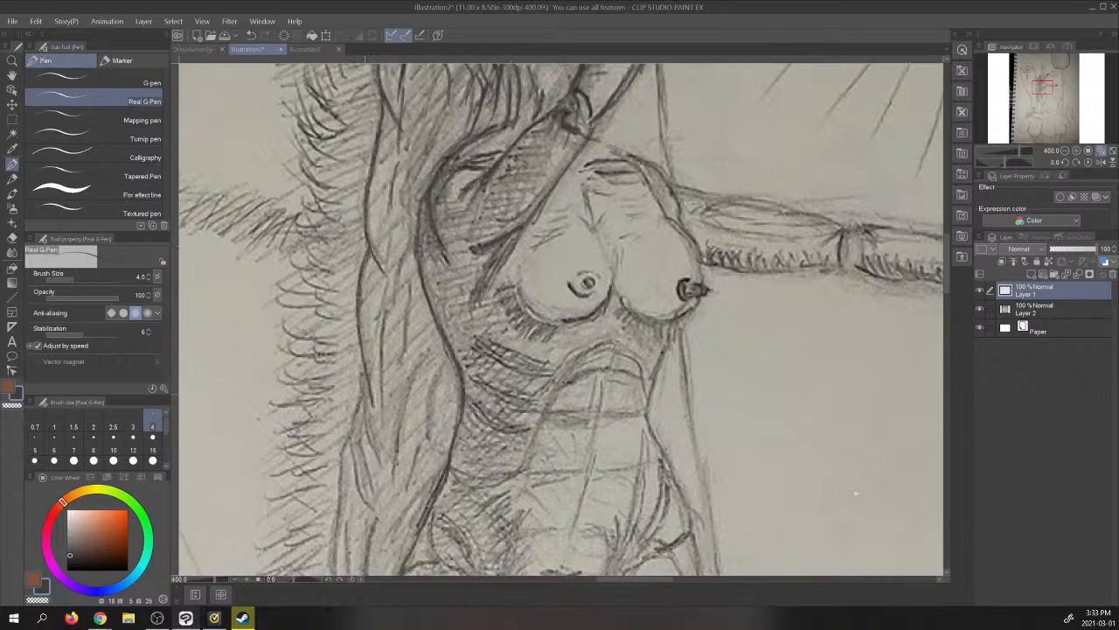
mouse_move(358, 371)
left_mouse_down()
mouse_move(354, 476)
mouse_move(367, 512)
left_mouse_up()
left_click_drag(350, 433, 328, 574)
left_click_drag(348, 516, 337, 574)
left_click_drag(378, 518, 366, 575)
left_click_drag(360, 437, 374, 503)
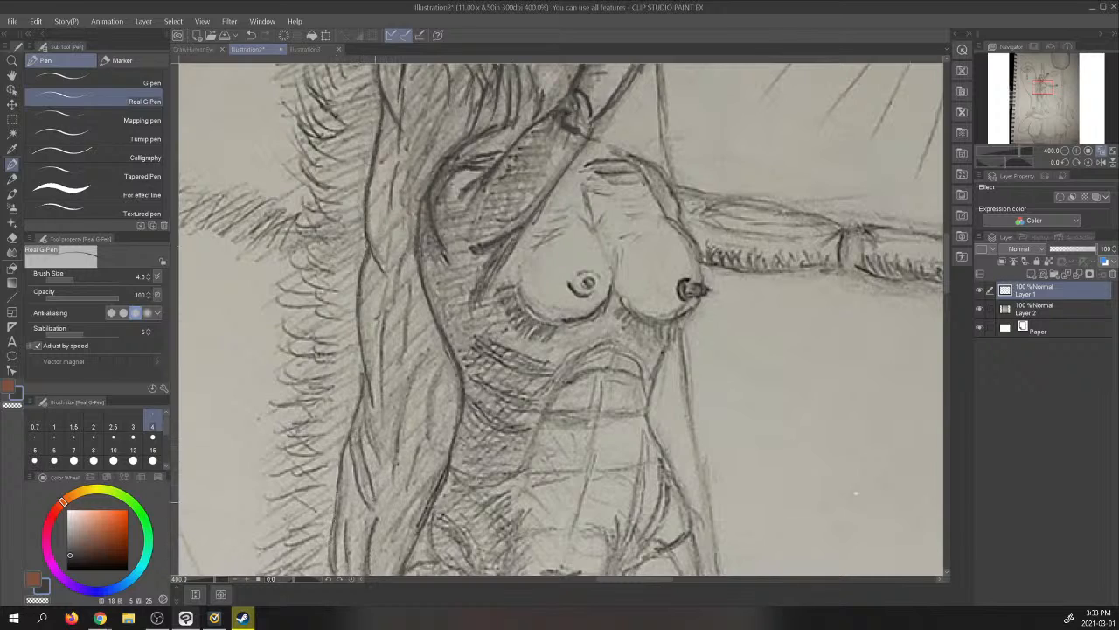
- Add inner strands to the long hair beside the waist and behind the shoulder
mouse_move(360, 393)
left_mouse_down()
mouse_move(383, 466)
mouse_move(427, 350)
mouse_move(436, 378)
mouse_move(408, 488)
left_mouse_up()
left_click_drag(390, 542, 453, 428)
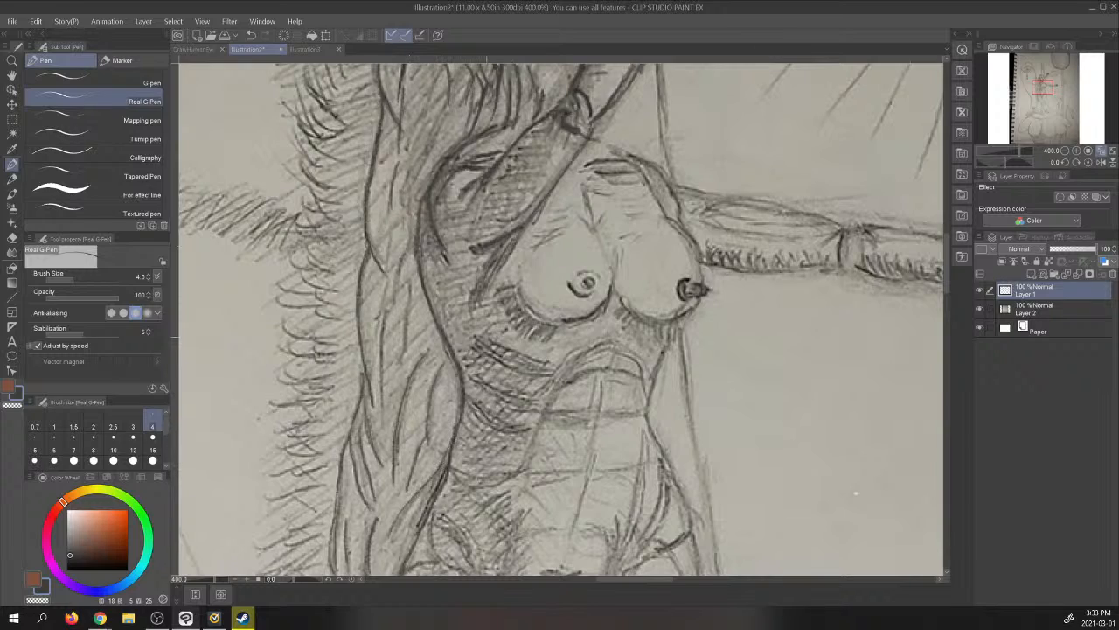
mouse_move(404, 187)
left_mouse_down()
mouse_move(443, 119)
mouse_move(448, 58)
left_mouse_up()
left_click_drag(416, 127, 440, 72)
left_click_drag(415, 163, 442, 105)
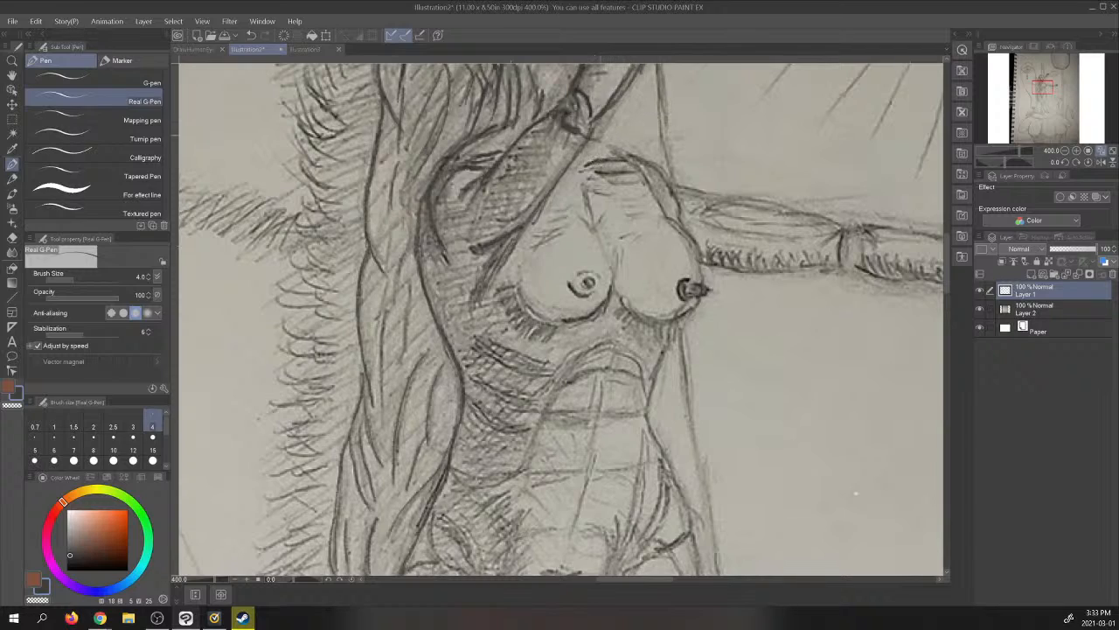
- Trace the far shoulder, the chest and the right side of the waist, and check the figure with the photo layer hidden
mouse_move(589, 135)
left_mouse_down()
mouse_move(654, 165)
mouse_move(678, 207)
left_mouse_up()
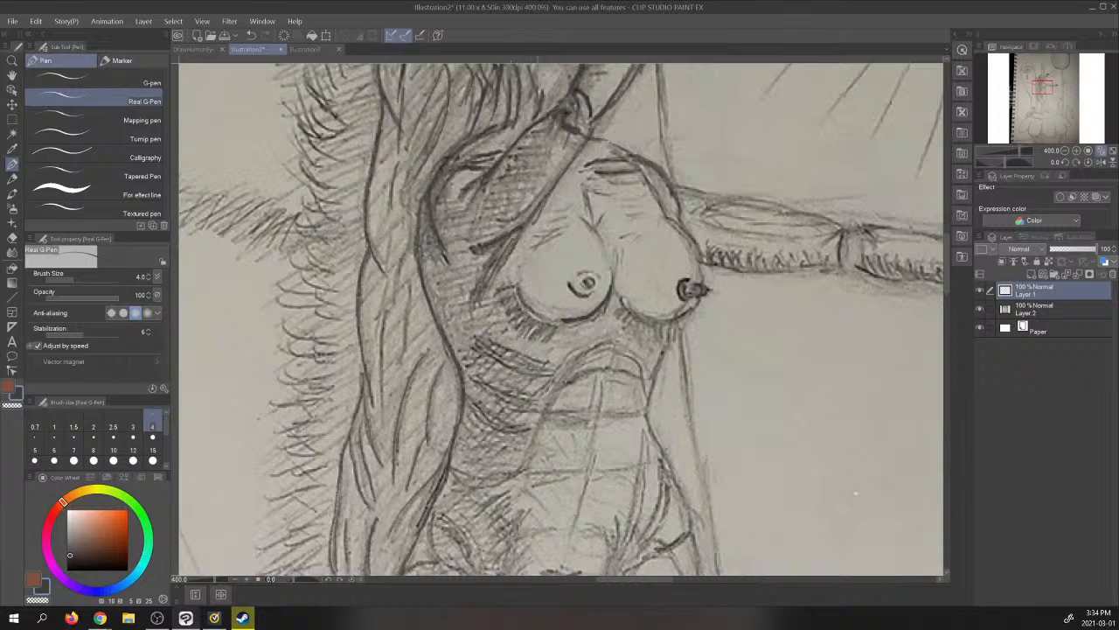
mouse_move(529, 307)
left_mouse_down()
mouse_move(562, 320)
mouse_move(534, 300)
mouse_move(565, 314)
mouse_move(589, 308)
mouse_move(569, 284)
mouse_move(595, 295)
mouse_move(590, 271)
mouse_move(601, 276)
left_mouse_up()
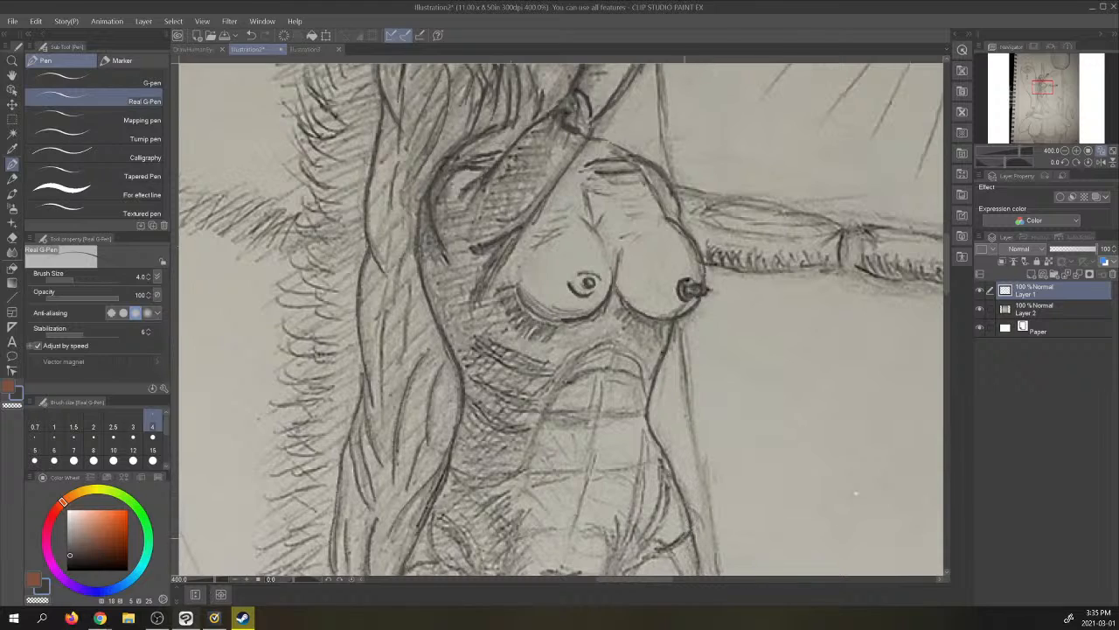
left_click(981, 309)
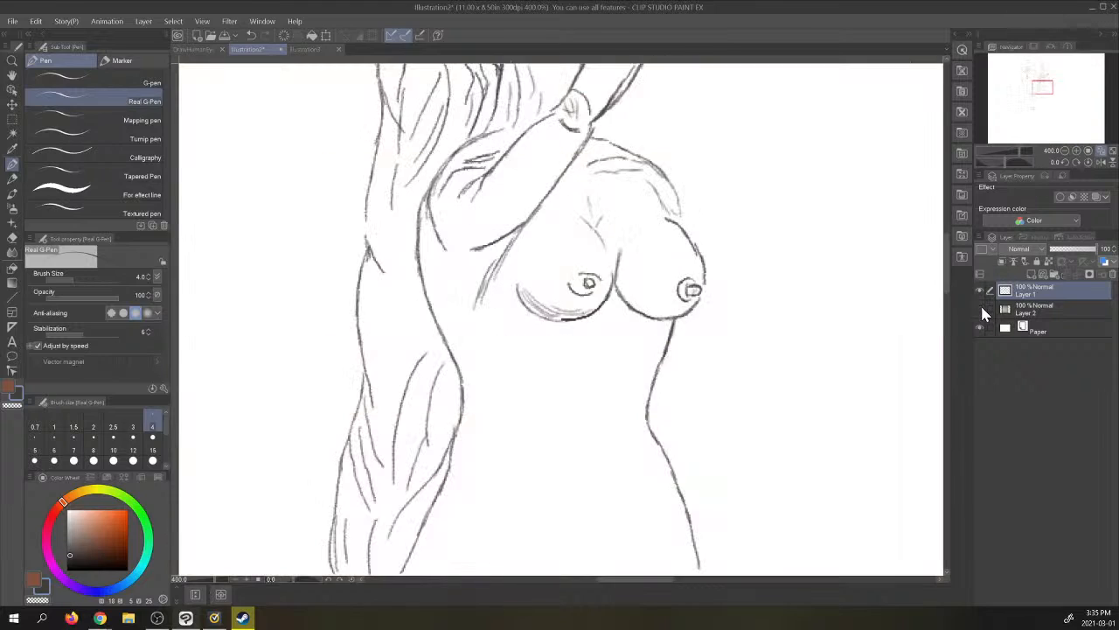
left_click(980, 308)
left_click_drag(1046, 83, 1041, 78)
left_click(980, 309)
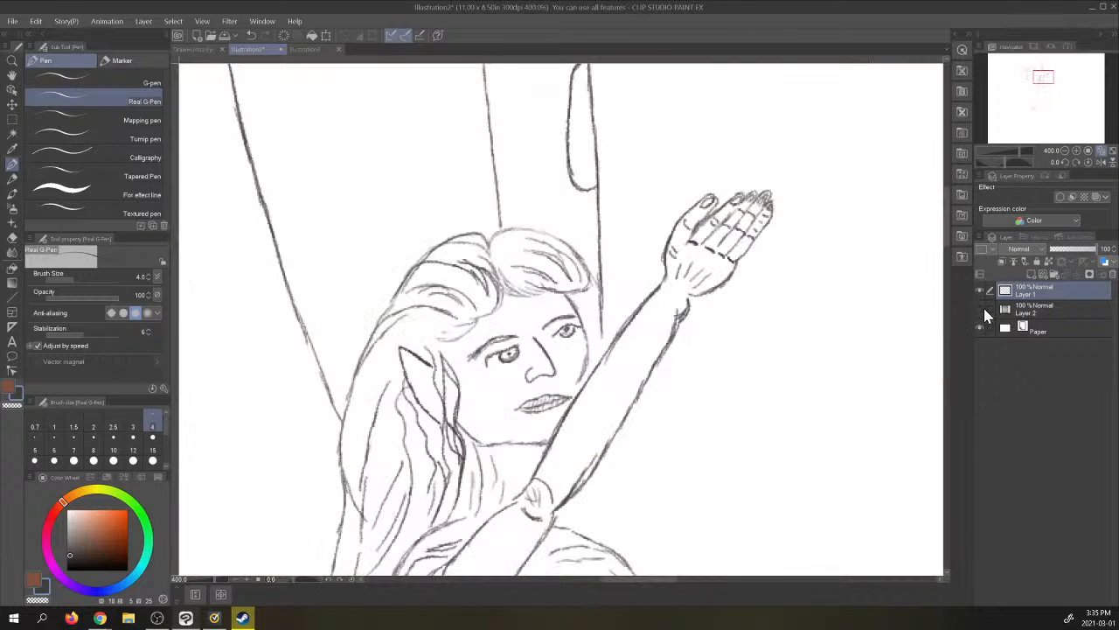
left_click(980, 309)
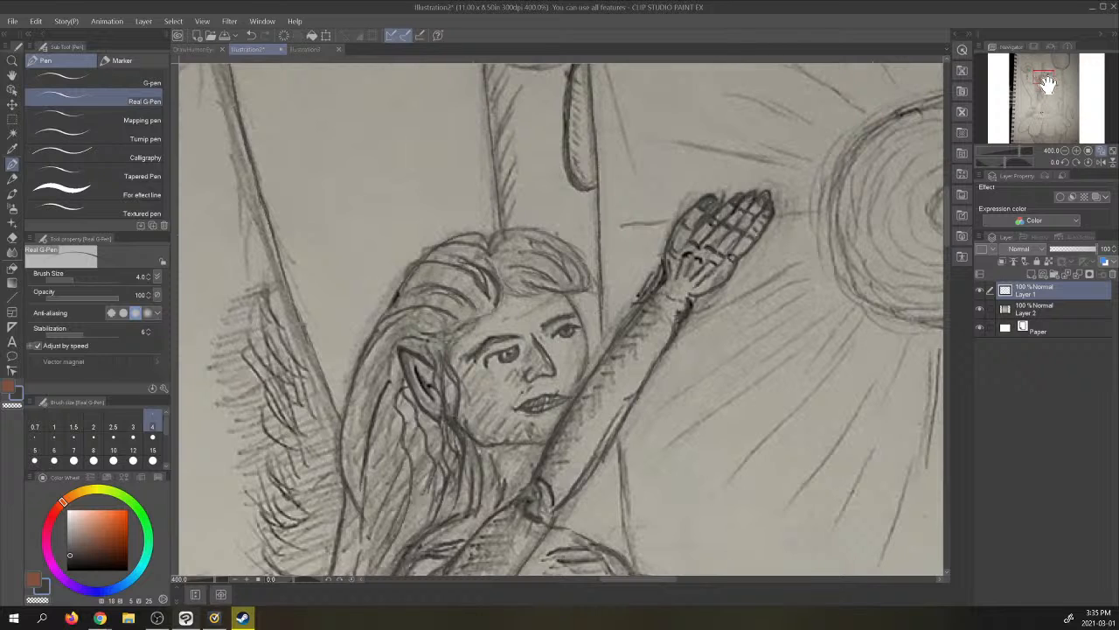
- Trace the form's edge above the far shoulder and the outstretched arm's outlines, and check them with the photo layer hidden
mouse_move(1043, 78)
left_mouse_down()
mouse_move(1048, 88)
mouse_move(1046, 78)
left_mouse_up()
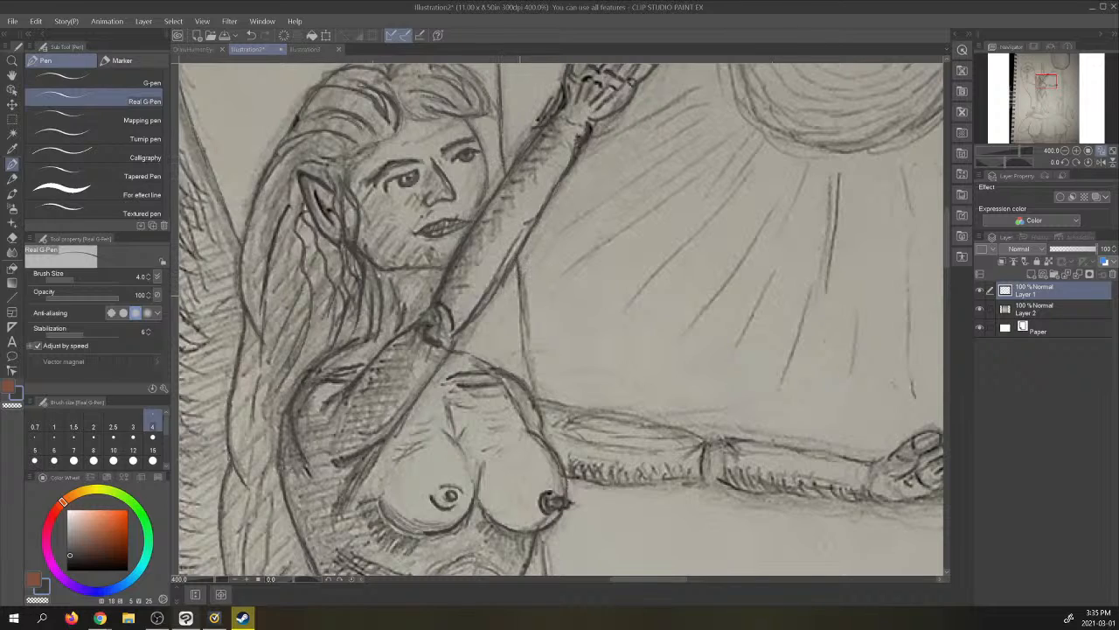
mouse_move(516, 261)
left_mouse_down()
mouse_move(532, 396)
mouse_move(530, 385)
left_mouse_up()
mouse_move(536, 395)
left_mouse_down()
mouse_move(679, 428)
mouse_move(705, 440)
mouse_move(702, 469)
left_mouse_up()
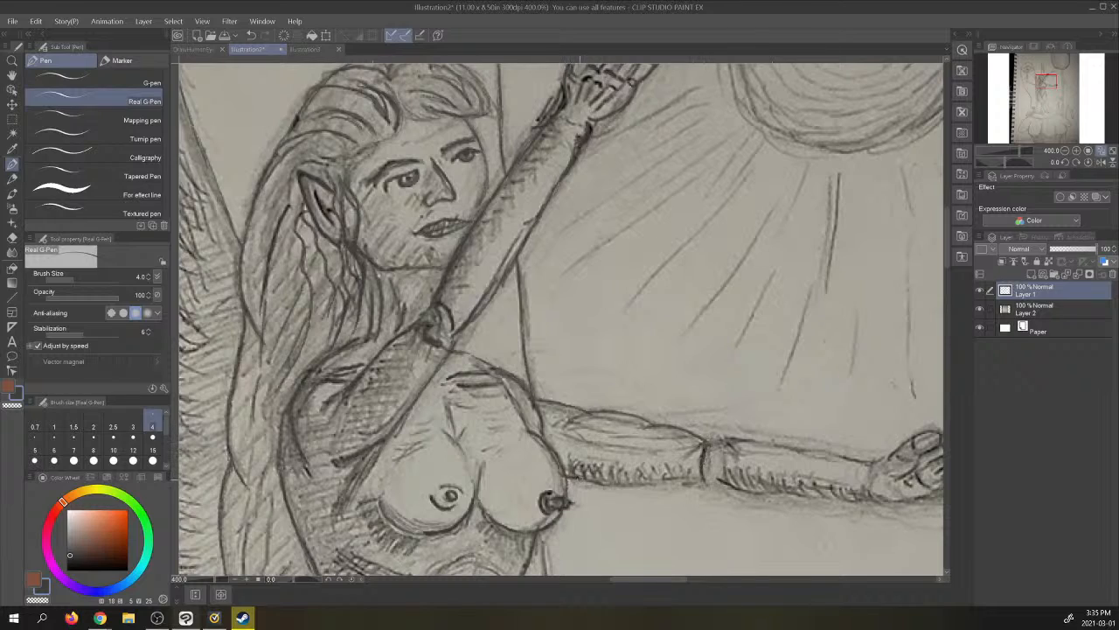
mouse_move(591, 483)
left_mouse_down()
mouse_move(704, 482)
mouse_move(719, 440)
mouse_move(886, 460)
left_mouse_up()
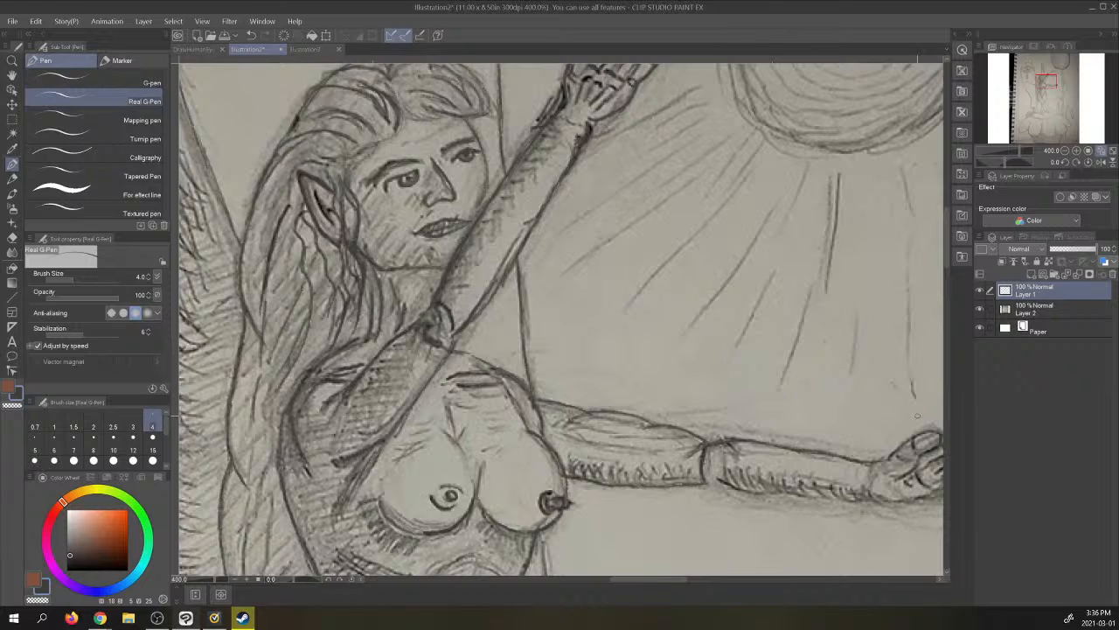
left_click(1102, 153)
left_click(981, 309)
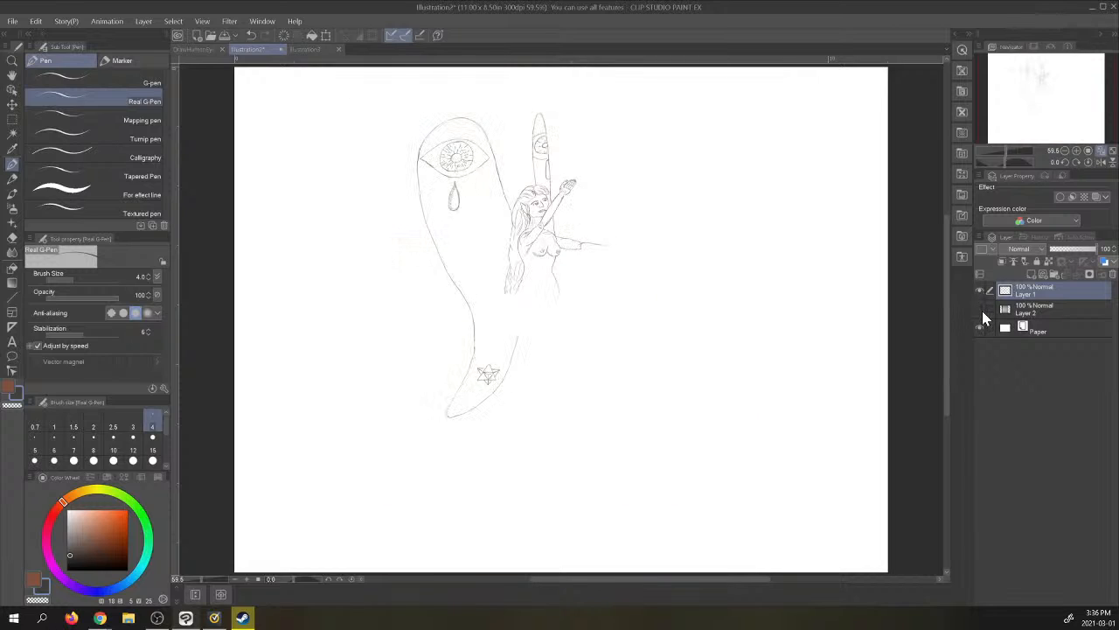
left_click(981, 310)
- Trace the outstretched hand with its palm, thumb and fingers at the end of the horizontal arm
left_click(1082, 152)
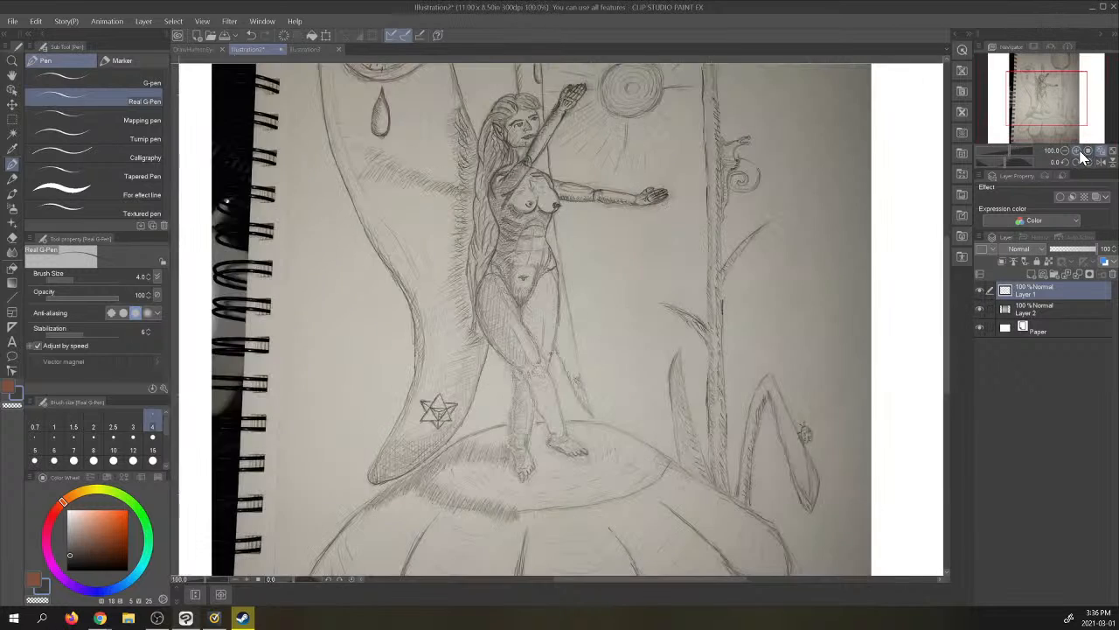
left_click(1081, 151)
left_click(1081, 151)
left_click(1081, 151)
left_click(1050, 86)
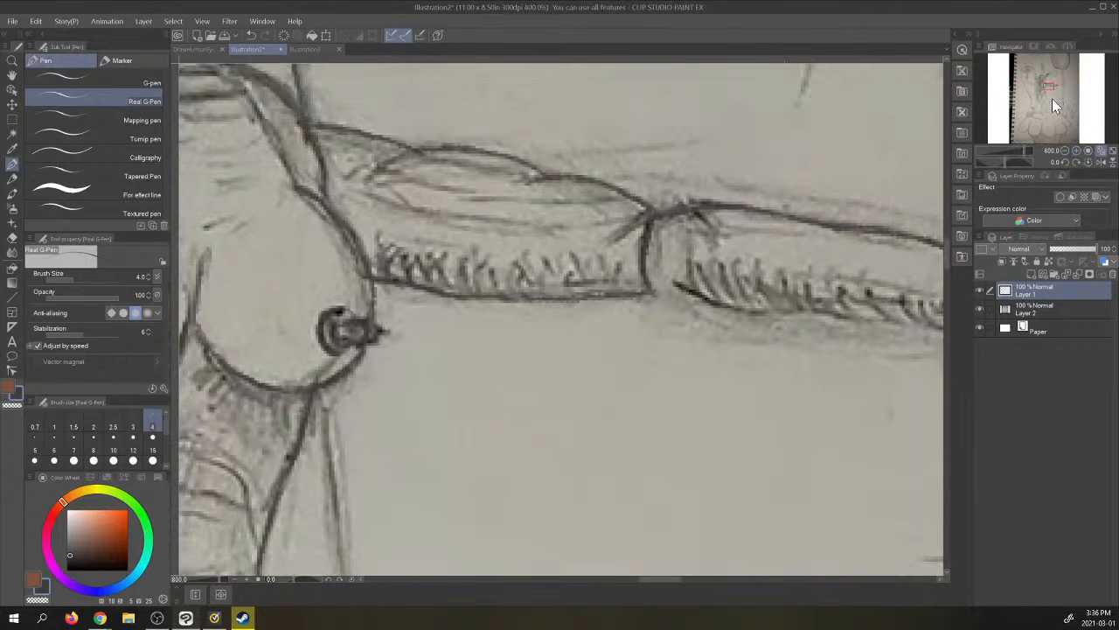
left_click(1064, 151)
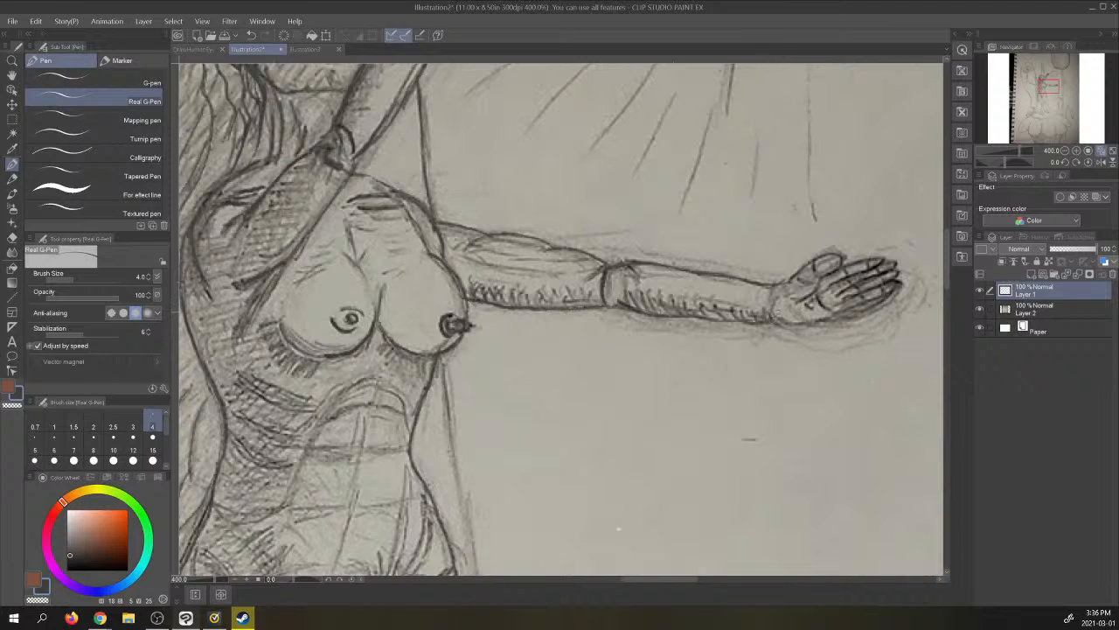
mouse_move(778, 318)
left_mouse_down()
mouse_move(839, 315)
mouse_move(886, 293)
mouse_move(899, 283)
mouse_move(848, 291)
mouse_move(897, 267)
left_mouse_up()
left_click_drag(827, 288, 877, 260)
mouse_move(838, 255)
left_mouse_down()
mouse_move(760, 286)
mouse_move(816, 289)
mouse_move(792, 304)
mouse_move(815, 306)
left_mouse_up()
mouse_move(861, 264)
left_mouse_down()
mouse_move(870, 269)
mouse_move(842, 284)
mouse_move(859, 302)
mouse_move(882, 297)
mouse_move(884, 285)
left_mouse_up()
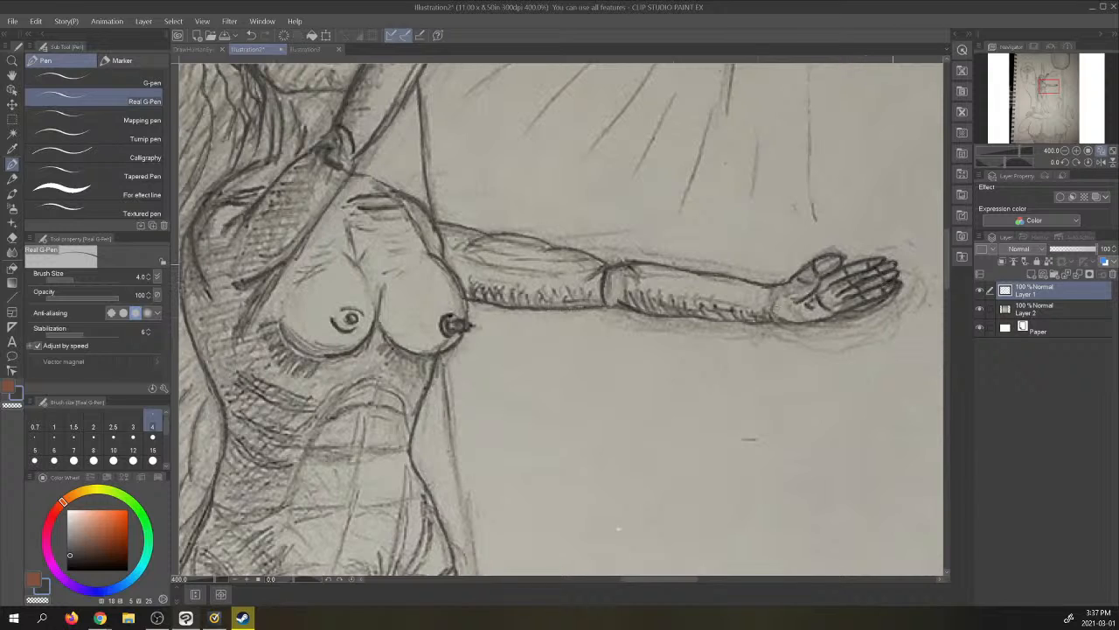
- Trace the long outer edge of the narrow form behind the figure from below the chest down past the thigh
mouse_move(1054, 86)
left_mouse_down()
mouse_move(1055, 98)
mouse_move(1055, 88)
left_mouse_up()
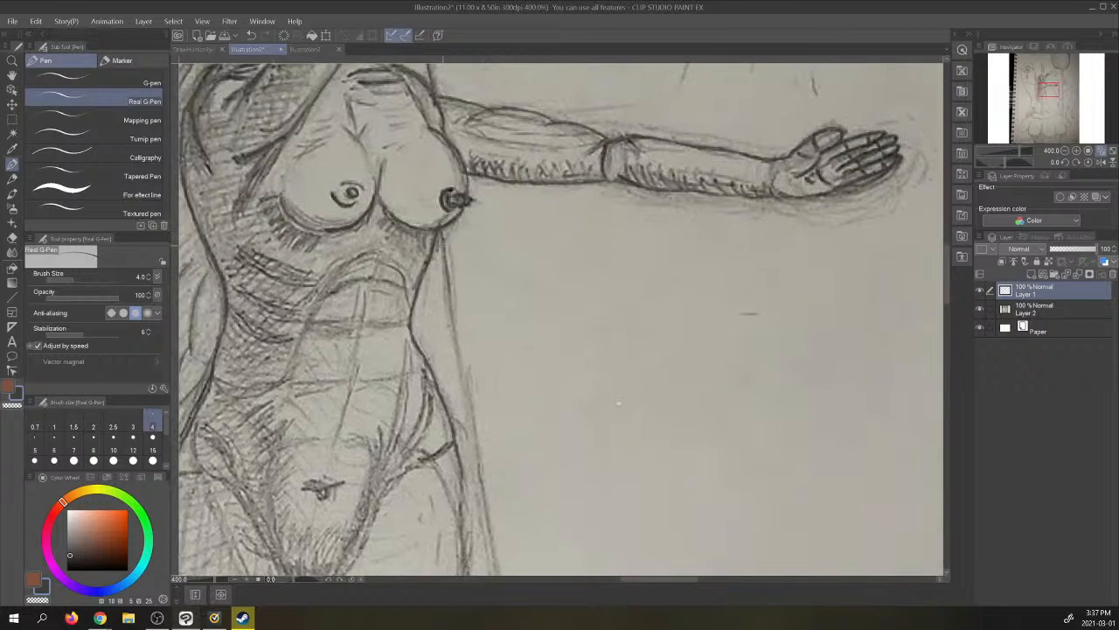
left_click_drag(442, 234, 471, 418)
left_click_drag(459, 374, 482, 488)
left_click_drag(475, 448, 489, 531)
left_click_drag(1049, 89, 1049, 98)
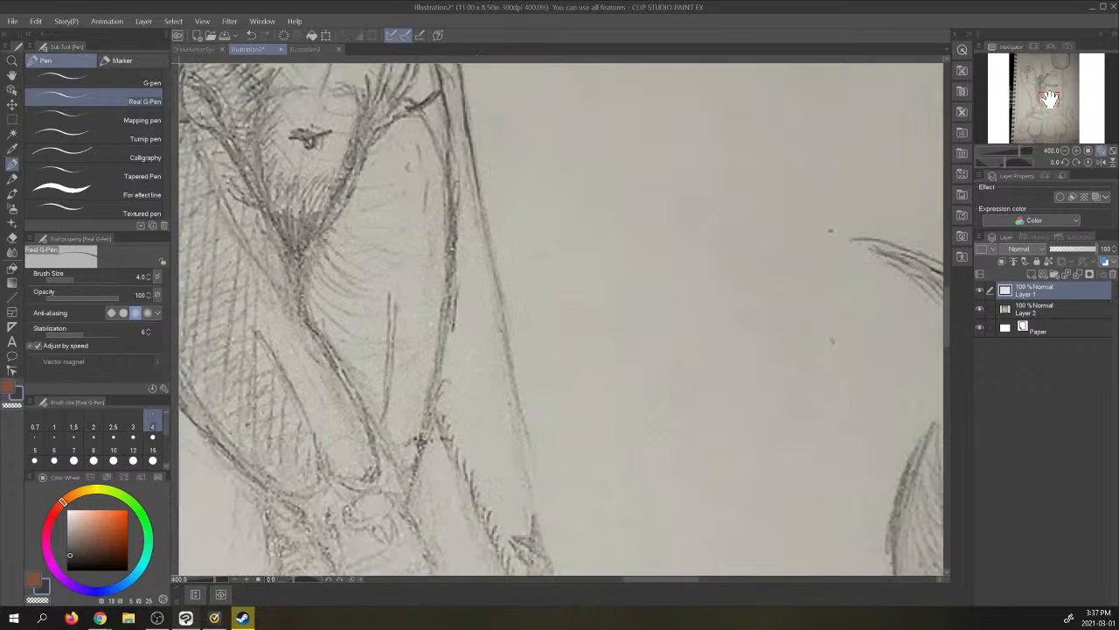
left_click_drag(468, 143, 502, 332)
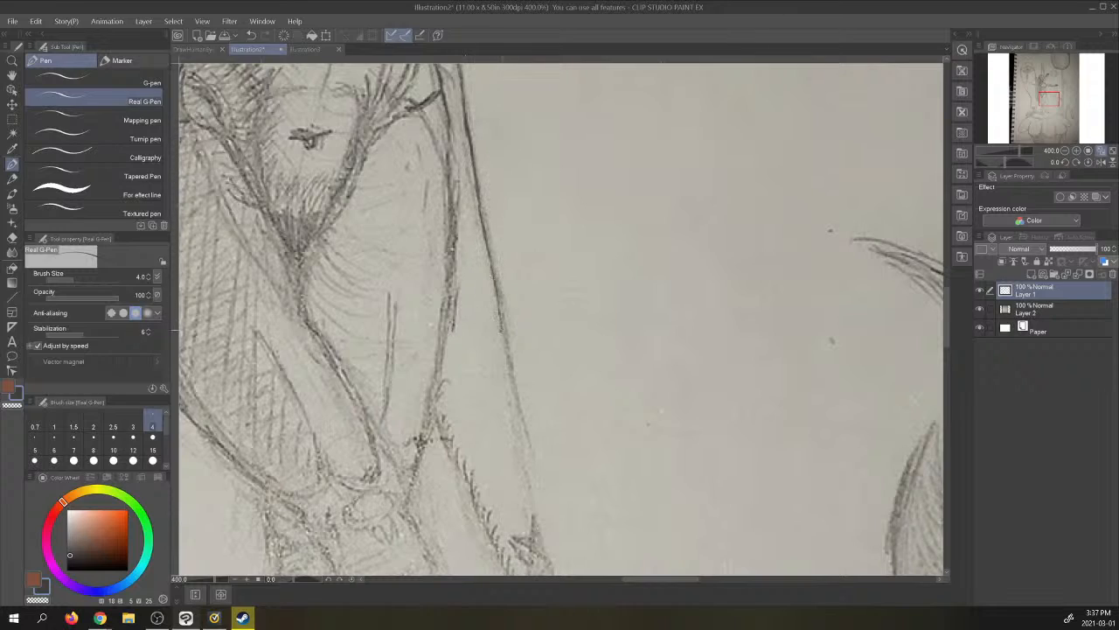
left_click_drag(496, 293, 509, 369)
left_click_drag(502, 331, 527, 436)
left_click_drag(506, 367, 525, 464)
left_click_drag(504, 356, 519, 445)
left_click_drag(1052, 99, 1053, 105)
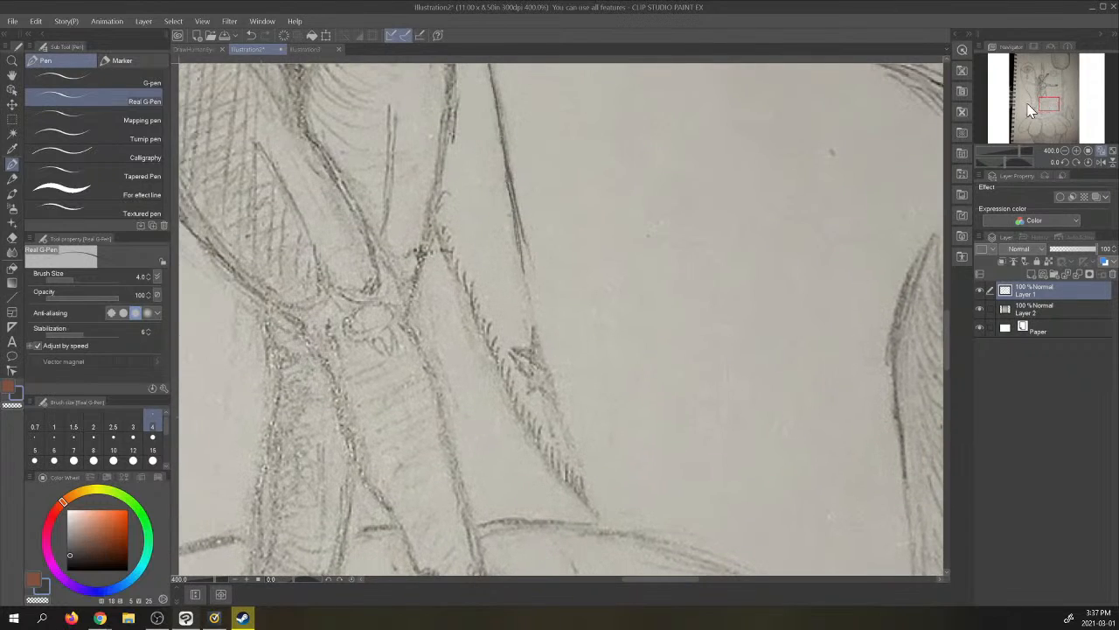
key("ctrl+z")
key("ctrl+z")
key("ctrl+z")
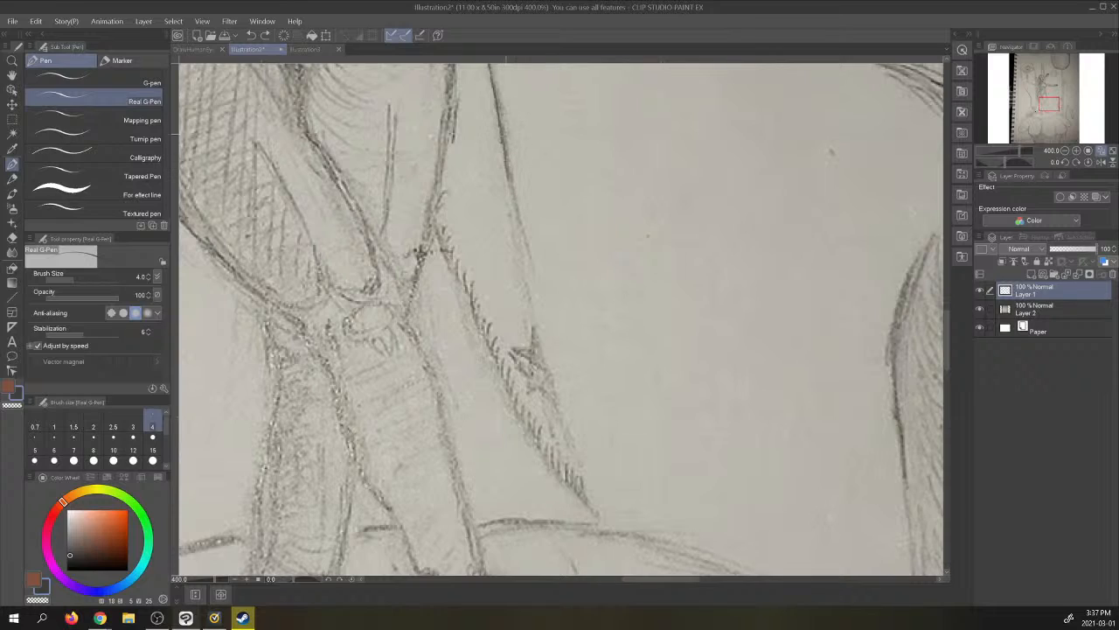
- Trace both lower edges of the narrow form down to its pointed tip and draw the small star inside it
mouse_move(505, 164)
left_mouse_down()
mouse_move(538, 337)
mouse_move(533, 323)
mouse_move(599, 517)
left_mouse_up()
left_click_drag(433, 214, 464, 300)
left_click_drag(441, 250, 498, 373)
mouse_move(481, 337)
left_mouse_down()
mouse_move(529, 439)
mouse_move(599, 514)
left_mouse_up()
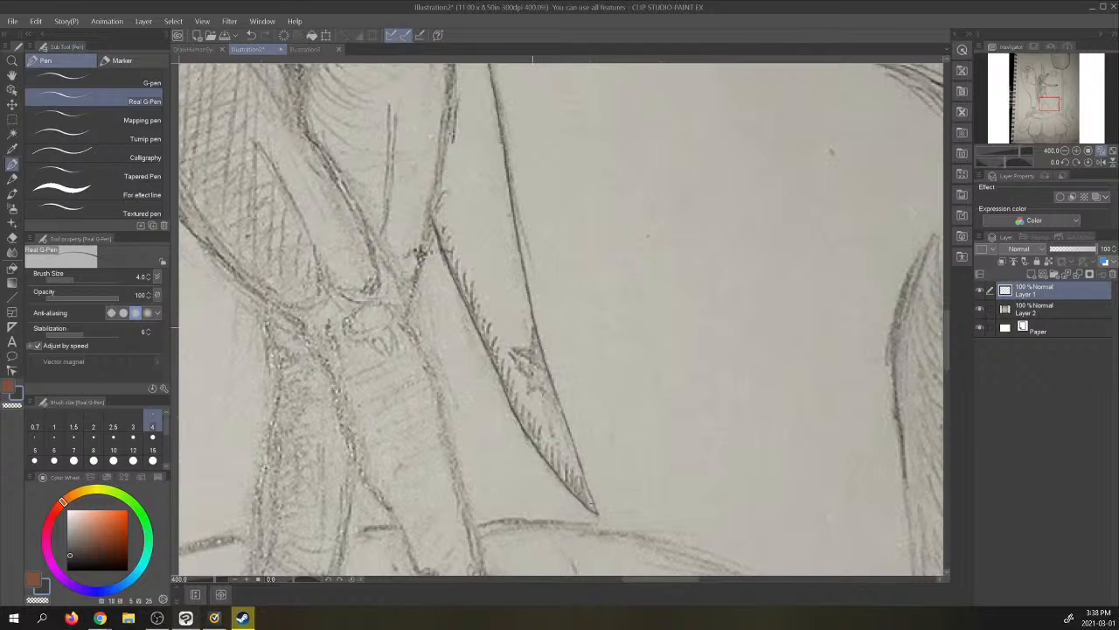
mouse_move(532, 325)
left_mouse_down()
mouse_move(528, 392)
mouse_move(553, 380)
mouse_move(542, 394)
mouse_move(559, 404)
mouse_move(507, 350)
mouse_move(533, 345)
mouse_move(550, 377)
mouse_move(540, 358)
left_mouse_up()
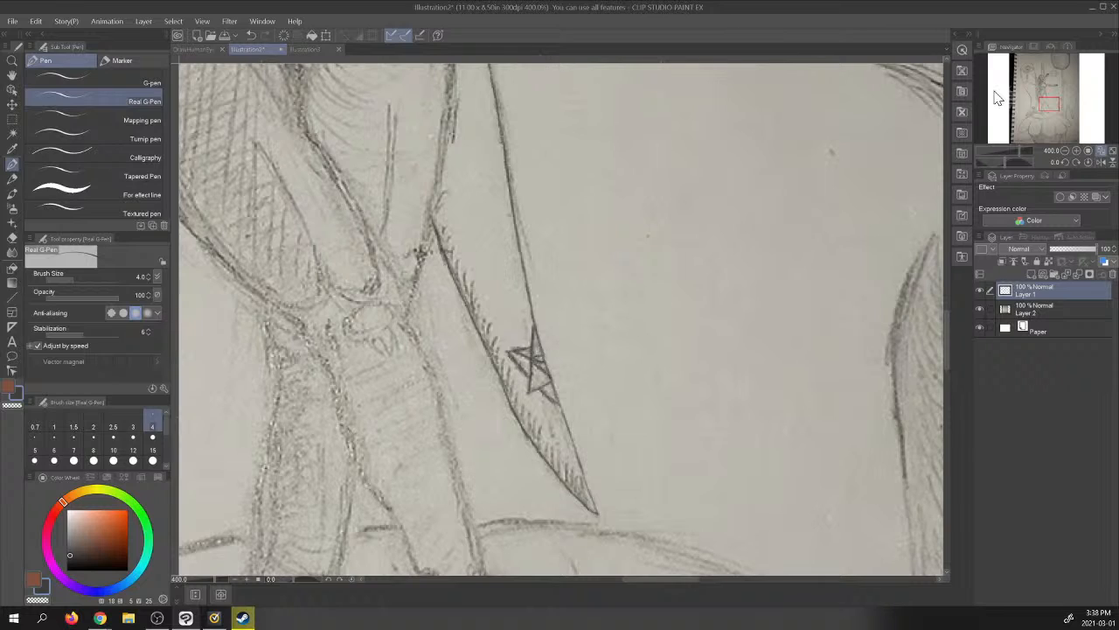
- Trace the abdomen's muscle lines, including the rib arch, the vertical centre line and the horizontal divisions
left_click_drag(1049, 85, 1047, 89)
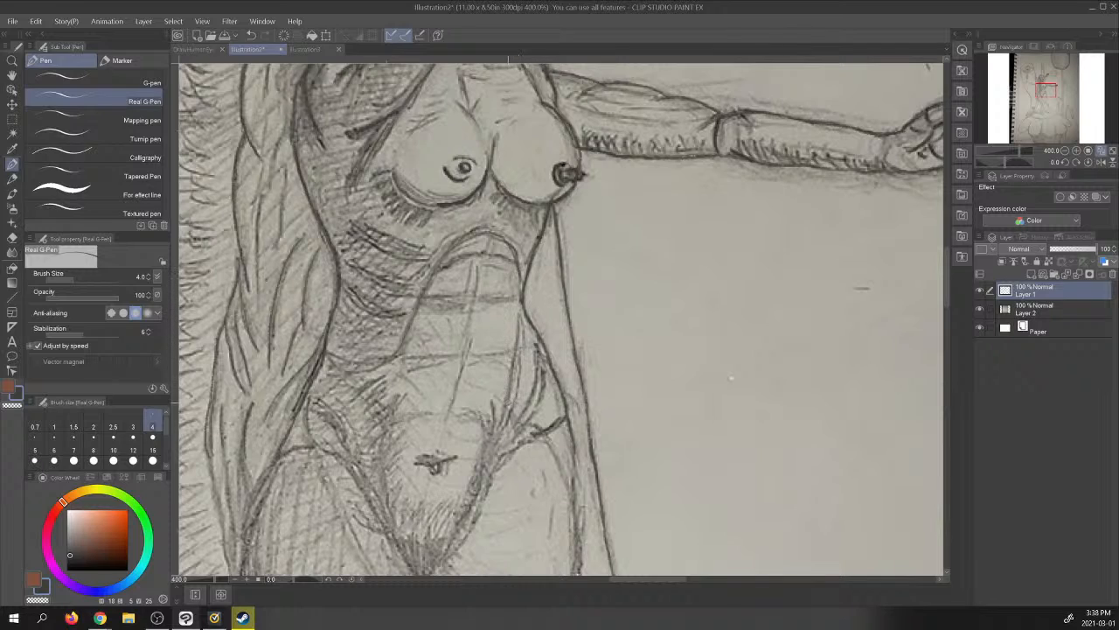
mouse_move(542, 361)
left_mouse_down()
mouse_move(520, 426)
mouse_move(536, 401)
mouse_move(537, 352)
left_mouse_up()
left_click_drag(478, 269, 465, 362)
mouse_move(443, 423)
left_mouse_down()
mouse_move(475, 318)
mouse_move(473, 258)
mouse_move(491, 244)
mouse_move(516, 261)
left_mouse_up()
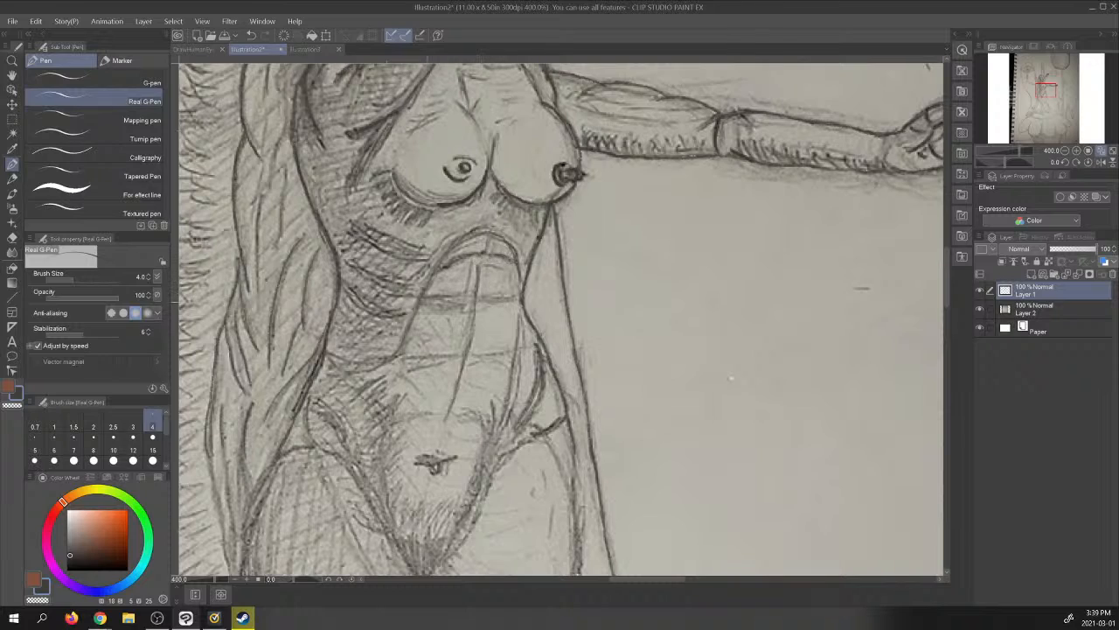
left_click_drag(427, 301, 520, 297)
left_click_drag(404, 356, 515, 351)
left_click_drag(518, 306, 518, 346)
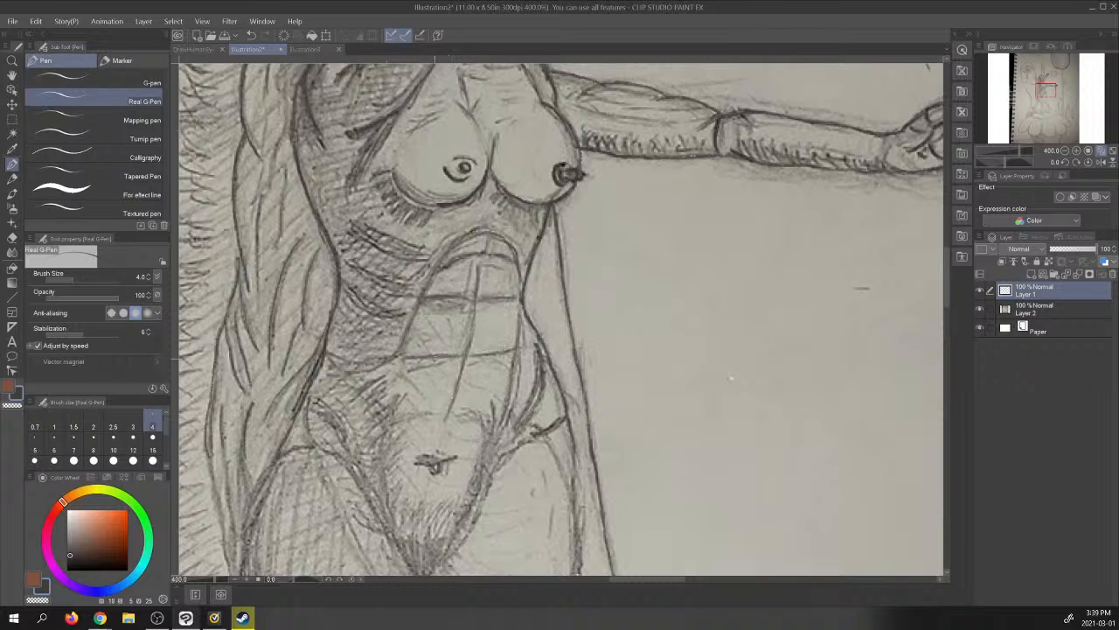
- Trace the hip contours below the long hair, the outer thigh's start and the crease between thigh and lower abdomen
mouse_move(310, 402)
left_mouse_down()
mouse_move(347, 442)
mouse_move(344, 432)
left_mouse_up()
left_click_drag(342, 436, 347, 446)
mouse_move(320, 401)
left_mouse_down()
mouse_move(340, 429)
mouse_move(324, 445)
left_mouse_up()
left_click_drag(323, 357, 313, 378)
mouse_move(299, 424)
left_mouse_down()
mouse_move(258, 488)
mouse_move(243, 545)
left_mouse_up()
left_click_drag(256, 505, 243, 554)
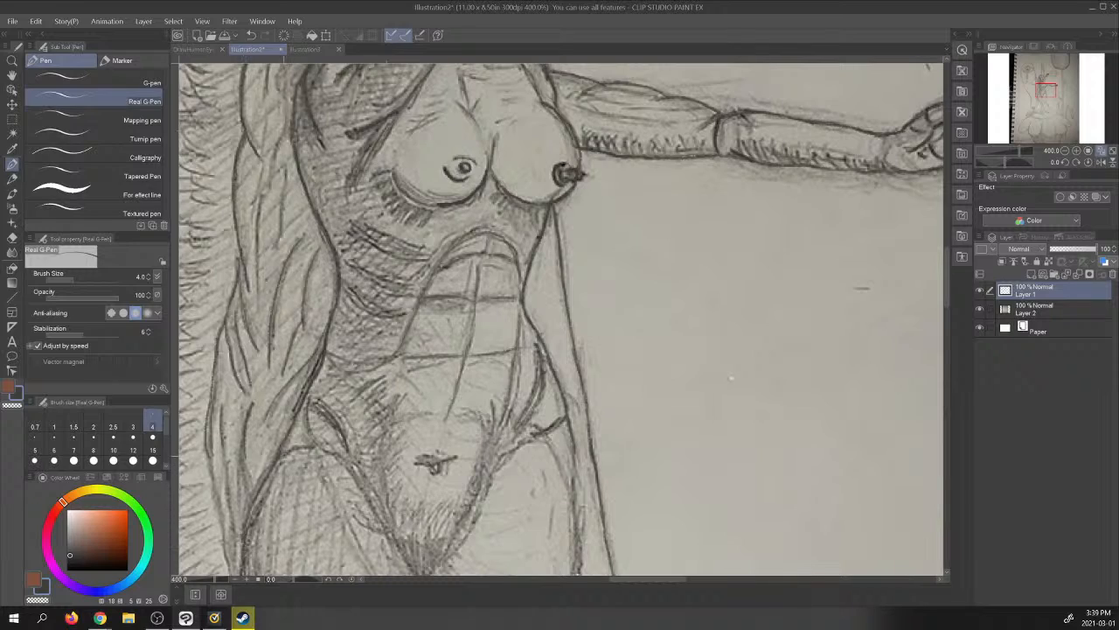
mouse_move(283, 455)
left_mouse_down()
mouse_move(322, 452)
mouse_move(376, 504)
left_mouse_up()
left_click_drag(338, 458, 371, 497)
left_click_drag(373, 504, 411, 572)
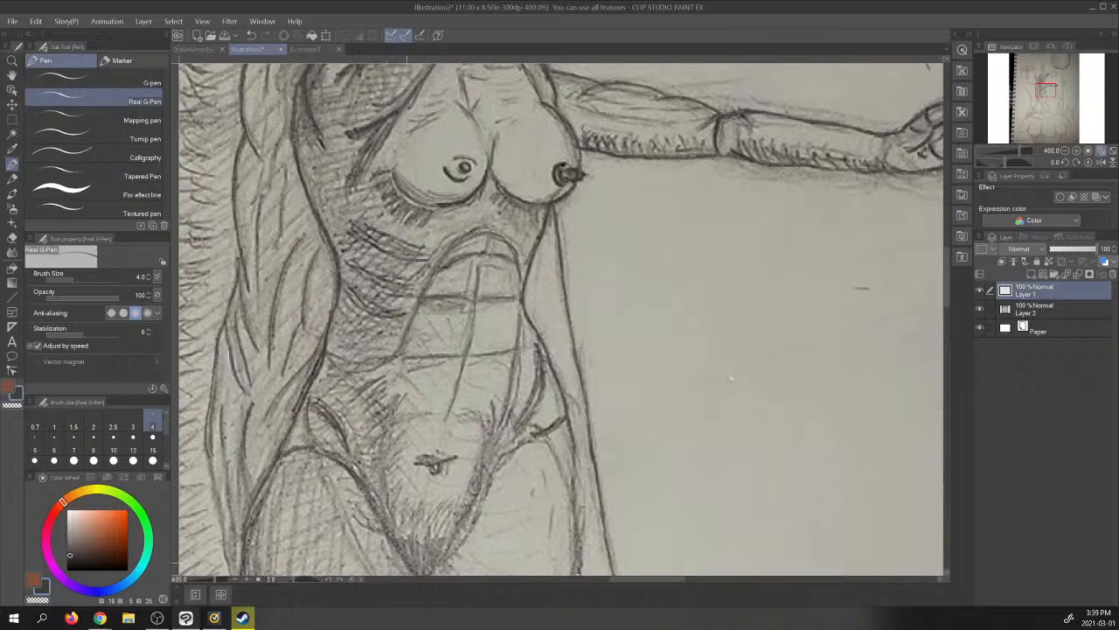
- Trace the navel and the lower abdomen's opposite contour from the waist down to the crotch
mouse_move(418, 464)
left_mouse_down()
mouse_move(453, 457)
mouse_move(423, 463)
mouse_move(438, 471)
left_mouse_up()
left_click_drag(440, 466, 432, 472)
left_click_drag(520, 367, 485, 439)
left_click_drag(443, 559, 484, 487)
left_click_drag(465, 531, 503, 434)
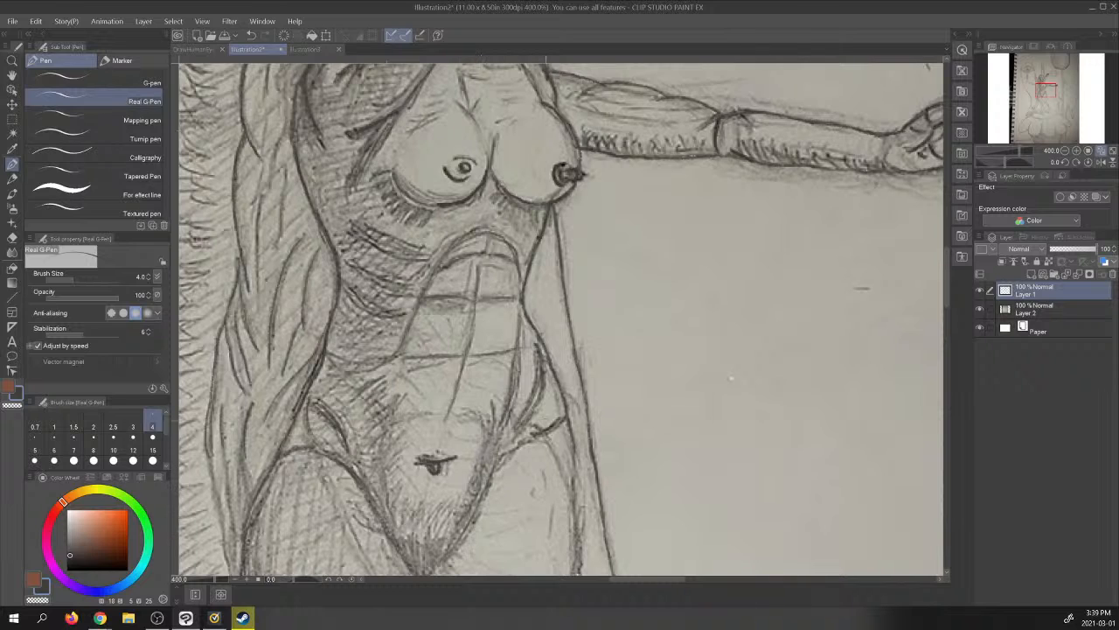
- Trace the outer edge of the rear thigh from the hip down to the knee
mouse_move(1049, 87)
left_mouse_down()
mouse_move(1050, 108)
mouse_move(1047, 99)
left_mouse_up()
left_click_drag(519, 143, 542, 204)
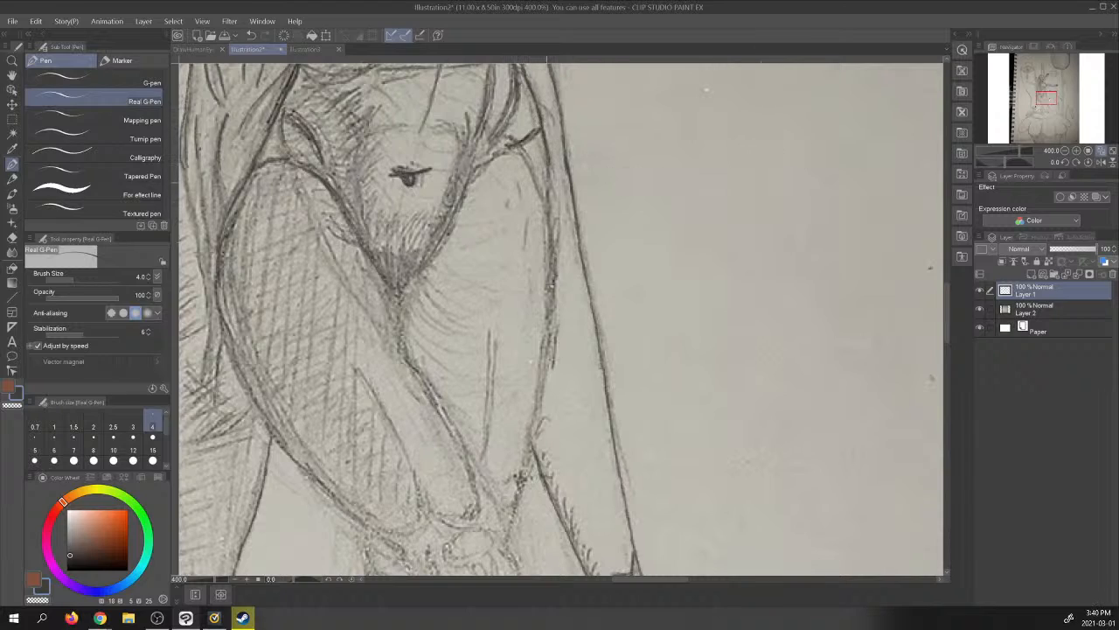
mouse_move(543, 182)
left_mouse_down()
mouse_move(554, 252)
mouse_move(554, 236)
mouse_move(548, 319)
left_mouse_up()
left_click_drag(552, 269, 543, 355)
left_click_drag(551, 292, 541, 386)
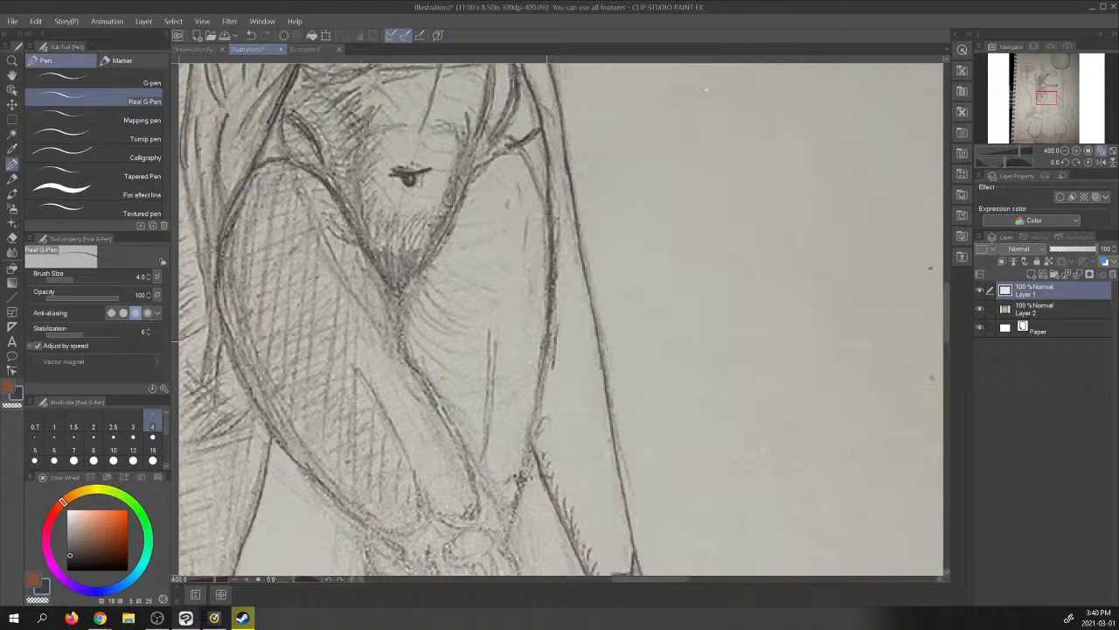
left_click_drag(553, 321, 530, 443)
mouse_move(539, 401)
left_mouse_down()
mouse_move(525, 460)
mouse_move(530, 421)
left_mouse_up()
left_click_drag(532, 448, 518, 497)
mouse_move(520, 501)
left_mouse_down()
mouse_move(505, 532)
mouse_move(503, 507)
left_mouse_up()
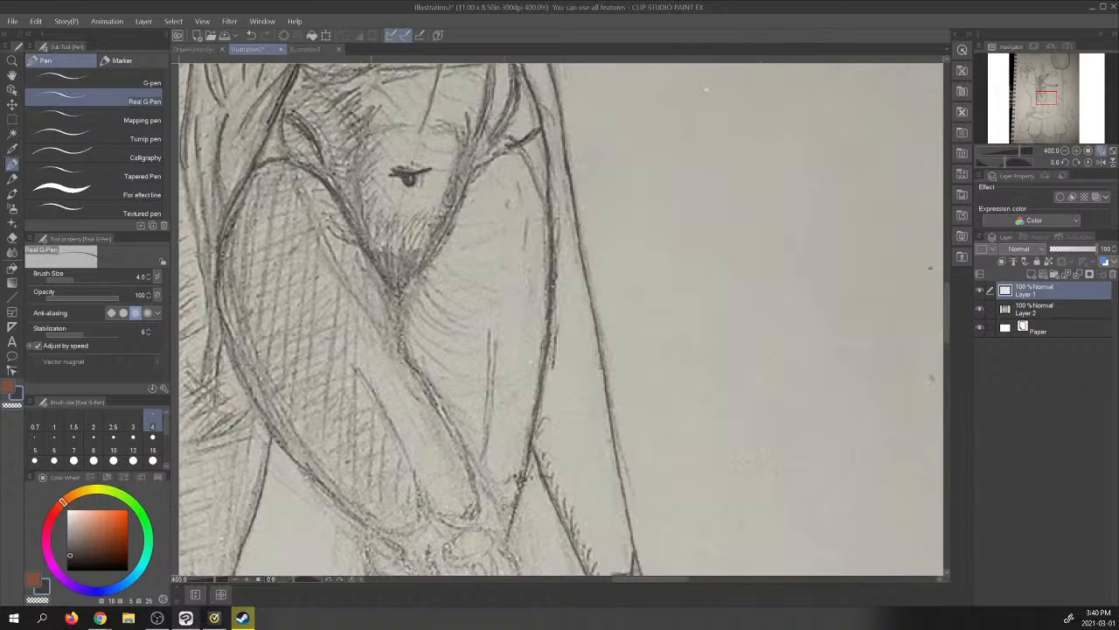
- Trace the front thigh's inner edge from the crotch down to the knee, and check the figure with the photo layer hidden
left_click_drag(375, 268, 463, 451)
left_click_drag(470, 473, 477, 504)
left_click_drag(460, 444, 481, 482)
left_click_drag(475, 477, 502, 537)
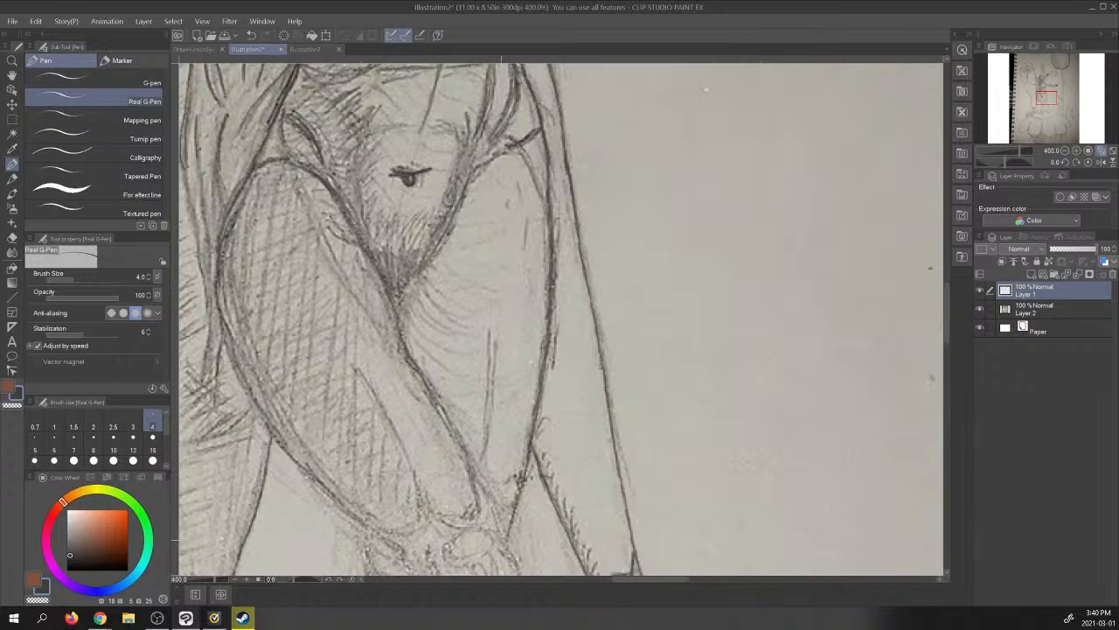
left_click_drag(476, 478, 498, 522)
left_click_drag(493, 519, 503, 551)
left_click(1101, 151)
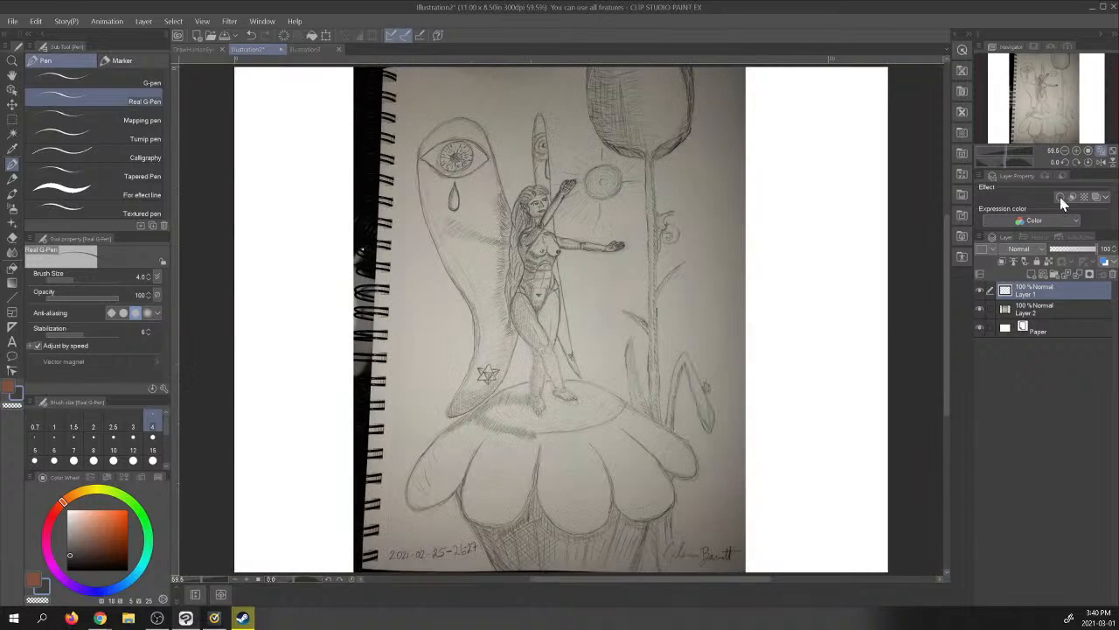
left_click(979, 309)
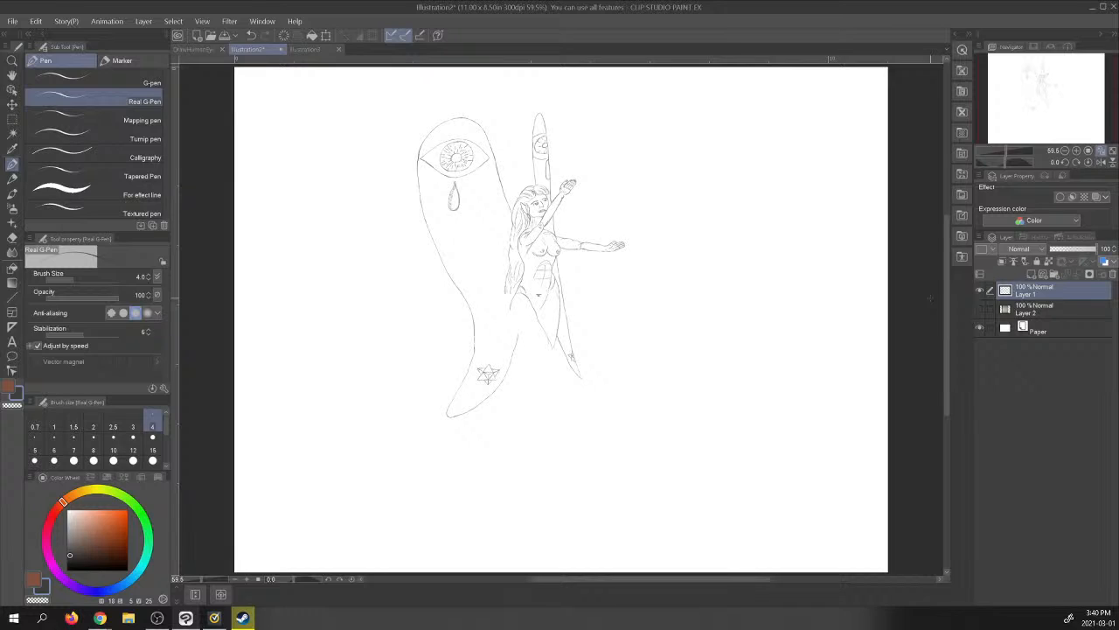
- Show the photo layer again and trace the crotch contour and the front thigh's outer edge from the hip down to the knee
left_click(980, 309)
left_click(1079, 153)
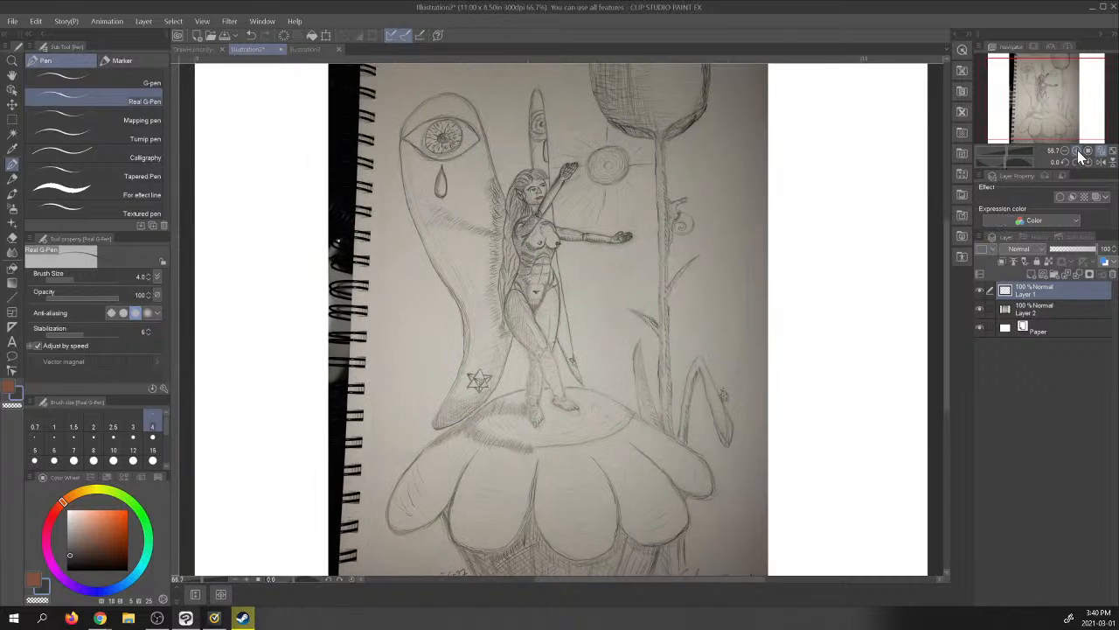
left_click(1082, 155)
left_click(1082, 155)
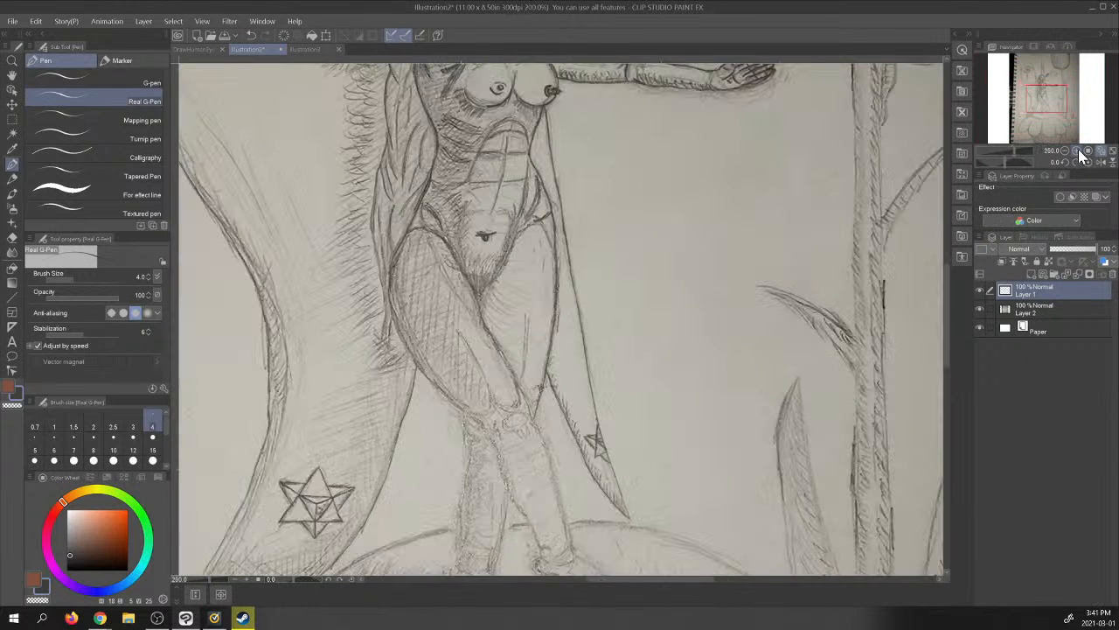
left_click(1082, 155)
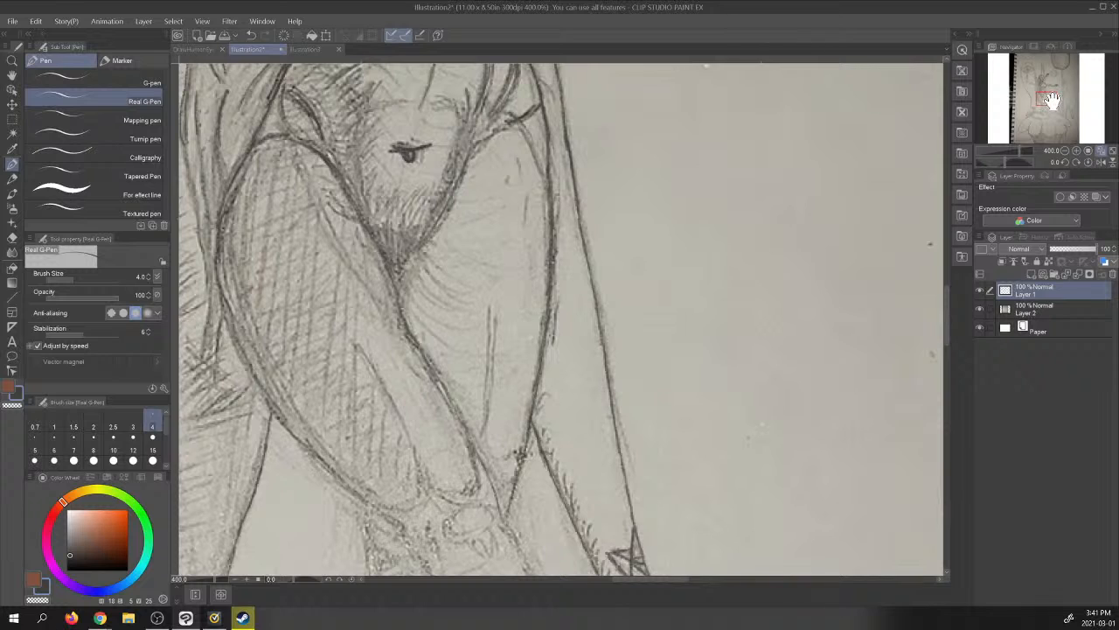
mouse_move(1052, 99)
left_mouse_down()
mouse_move(1060, 114)
mouse_move(1045, 122)
mouse_move(1023, 104)
left_mouse_up()
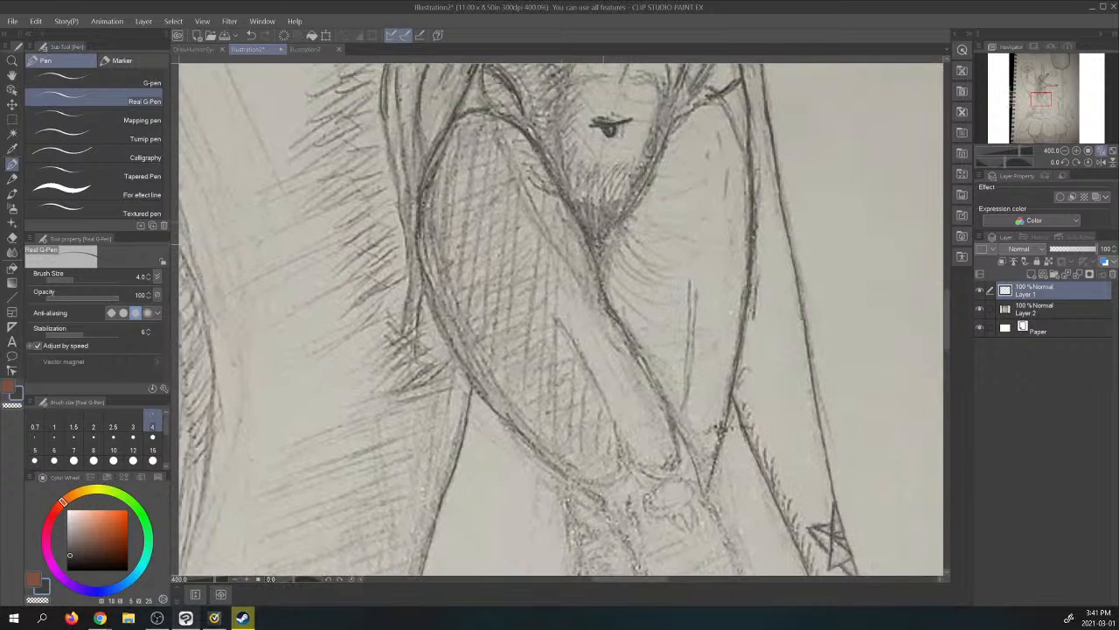
mouse_move(598, 257)
left_mouse_down()
mouse_move(661, 157)
mouse_move(677, 103)
left_mouse_up()
left_click_drag(419, 243, 452, 345)
mouse_move(450, 345)
left_mouse_down()
mouse_move(488, 404)
mouse_move(575, 486)
mouse_move(615, 477)
left_mouse_up()
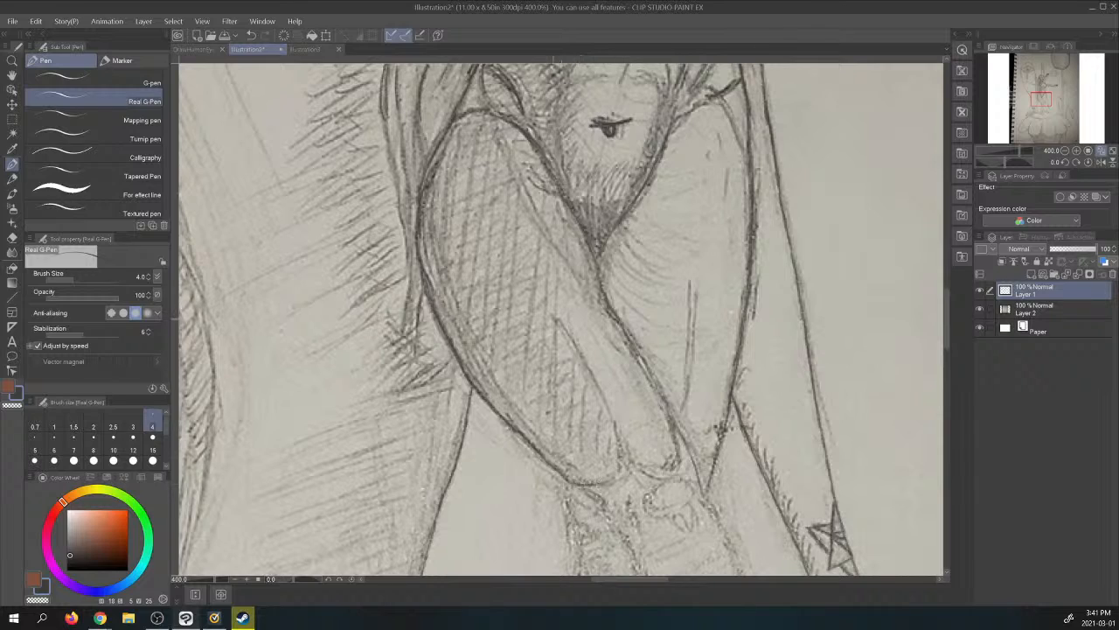
- Trace the long muscle contour inside the front thigh, its rounded end above the knee, and the kneecap shapes
left_click_drag(556, 322, 577, 350)
mouse_move(570, 341)
left_mouse_down()
mouse_move(622, 446)
mouse_move(614, 482)
left_mouse_up()
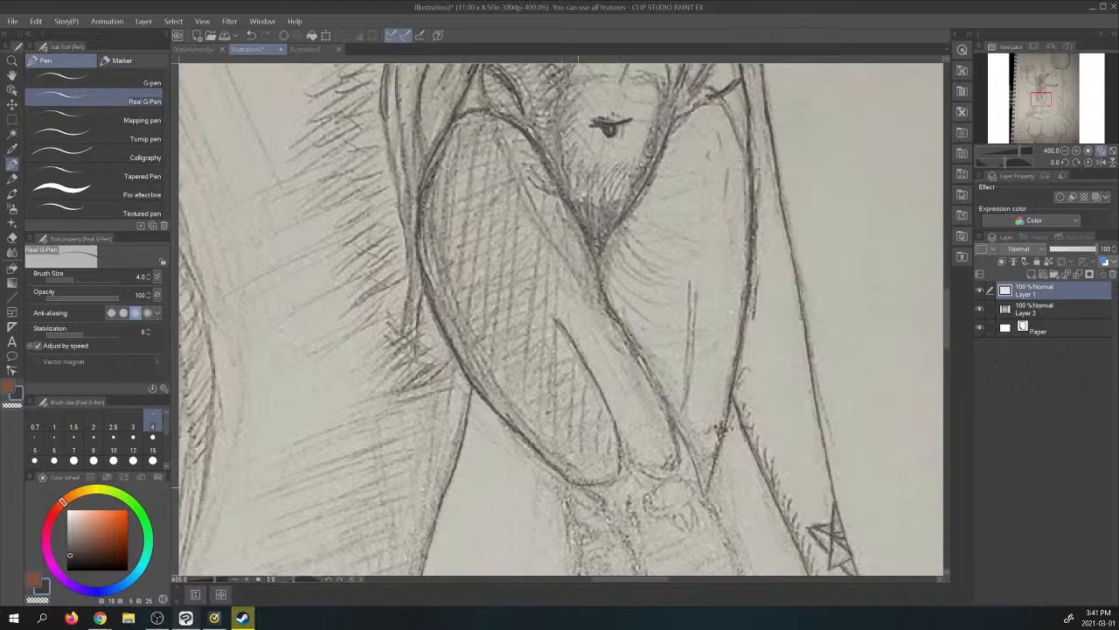
mouse_move(623, 442)
left_mouse_down()
mouse_move(650, 474)
mouse_move(677, 466)
mouse_move(668, 400)
left_mouse_up()
left_click_drag(629, 341, 661, 385)
mouse_move(658, 382)
left_mouse_down()
mouse_move(679, 444)
mouse_move(673, 476)
mouse_move(647, 504)
mouse_move(671, 481)
mouse_move(689, 482)
mouse_move(647, 516)
mouse_move(692, 495)
mouse_move(671, 514)
mouse_move(687, 532)
mouse_move(694, 514)
mouse_move(696, 523)
left_mouse_up()
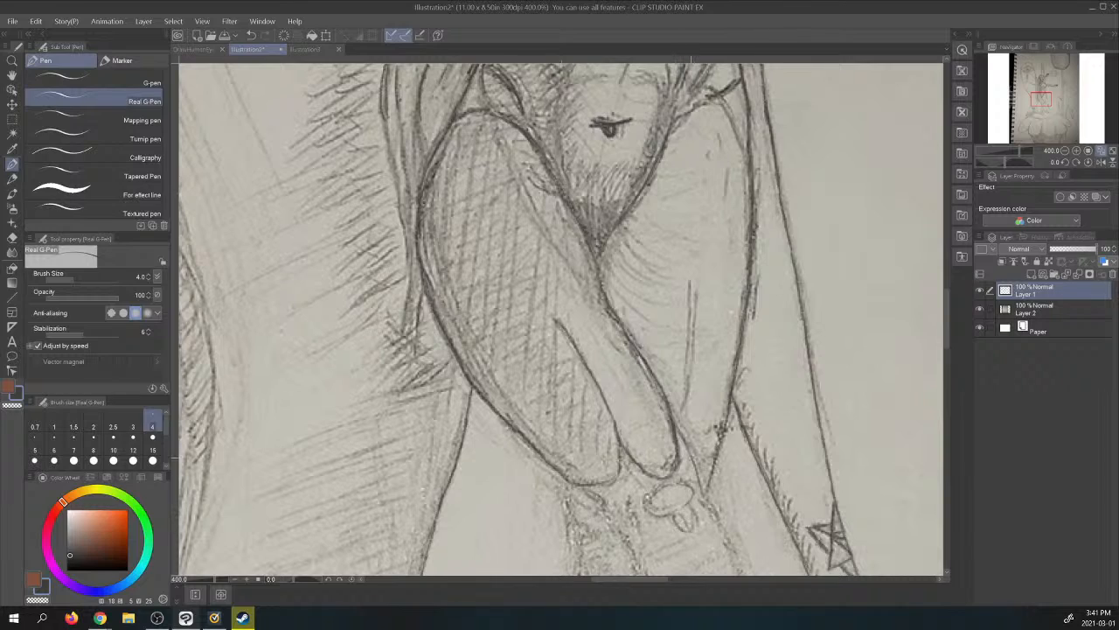
- Trace both edges of the front lower leg from the knee down to the ankle, including the round ankle bone
left_click_drag(673, 421, 744, 574)
left_click_drag(573, 483, 645, 571)
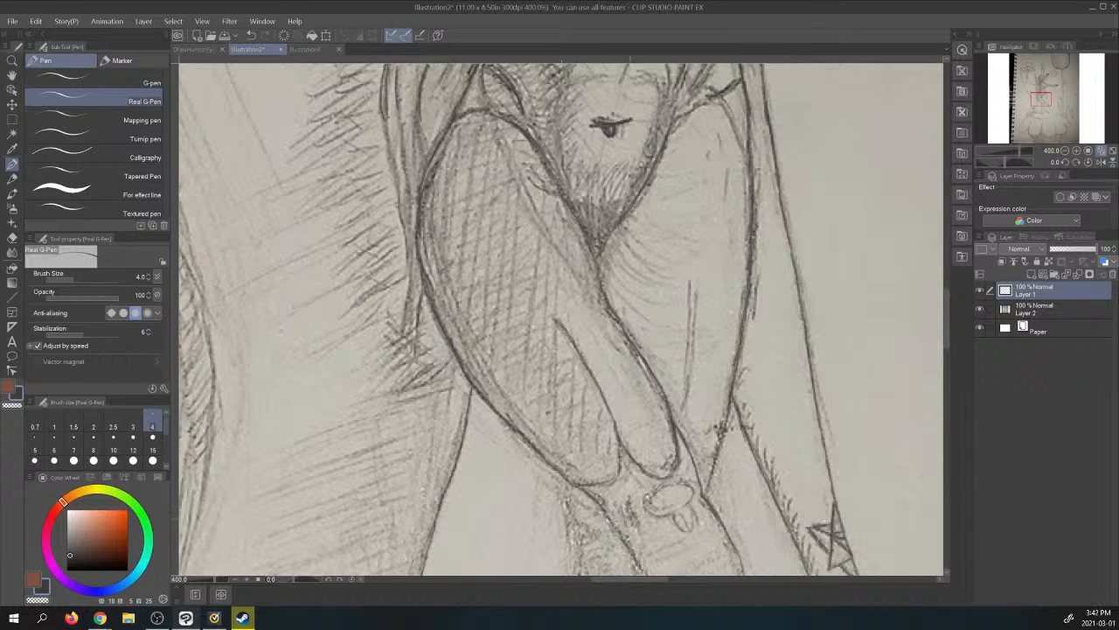
left_click_drag(632, 515, 640, 540)
left_click_drag(1040, 99, 1045, 105)
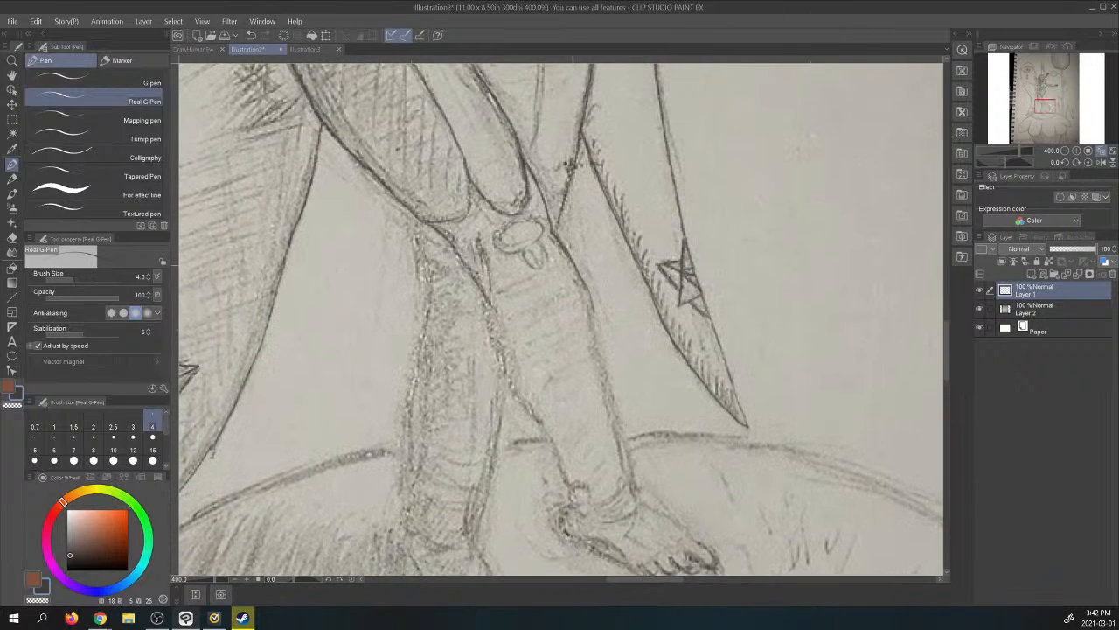
left_click_drag(573, 265, 628, 477)
mouse_move(488, 303)
left_mouse_down()
mouse_move(513, 391)
mouse_move(581, 487)
mouse_move(575, 504)
mouse_move(587, 493)
left_mouse_up()
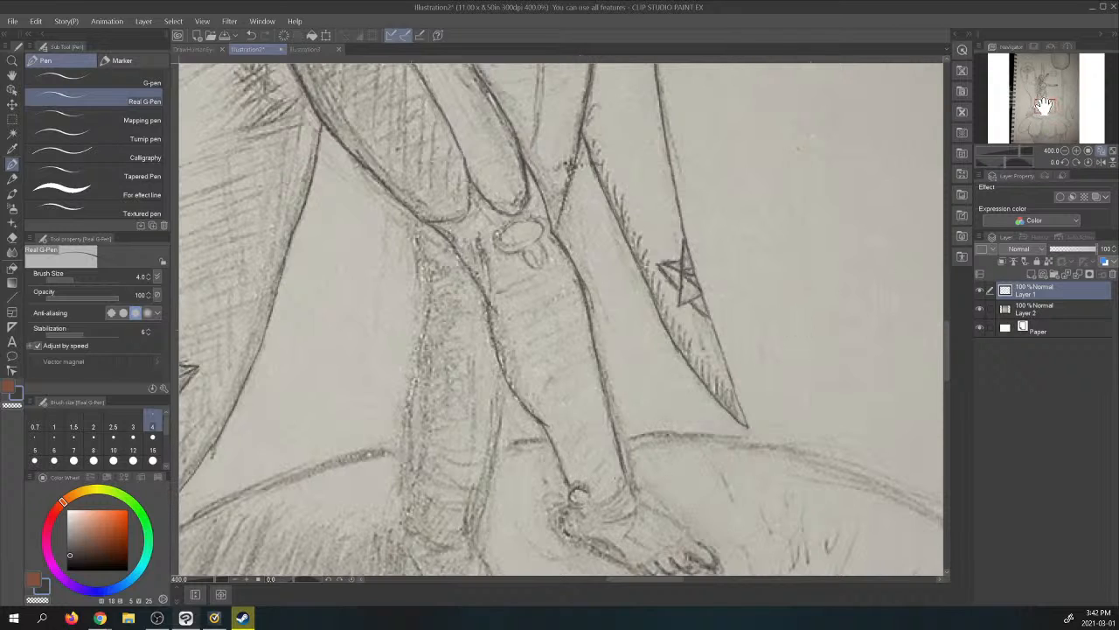
- Trace the outer edge of the rear lower leg from below the knee down over the calf
mouse_move(1044, 105)
left_mouse_down()
mouse_move(1047, 91)
mouse_move(1043, 104)
left_mouse_up()
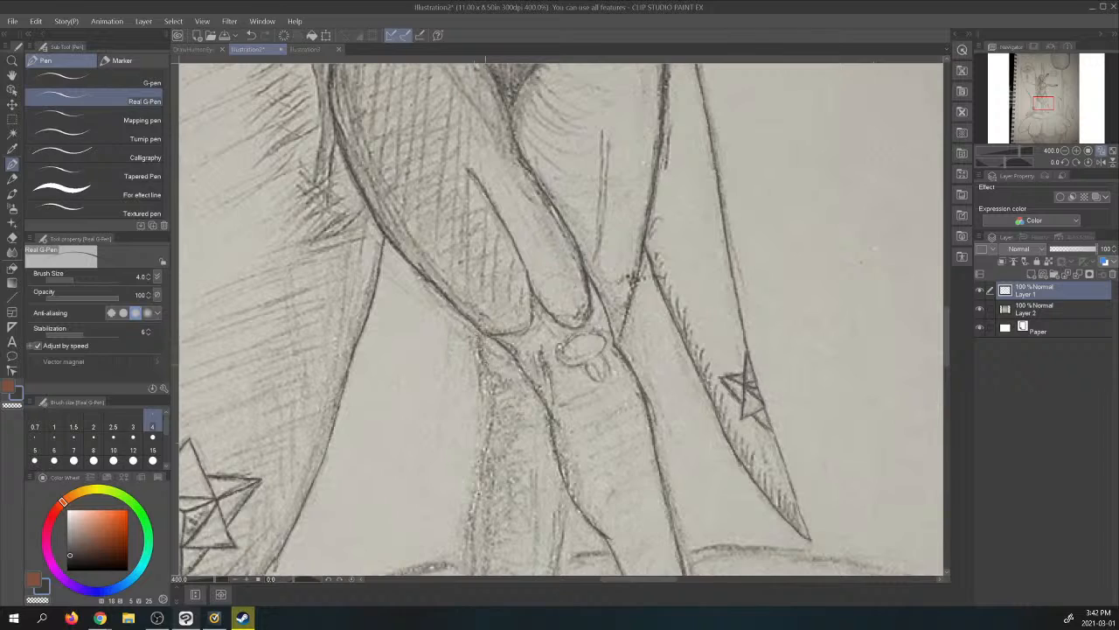
mouse_move(477, 331)
left_mouse_down()
mouse_move(497, 410)
mouse_move(492, 450)
left_mouse_up()
left_click_drag(1044, 102, 1041, 105)
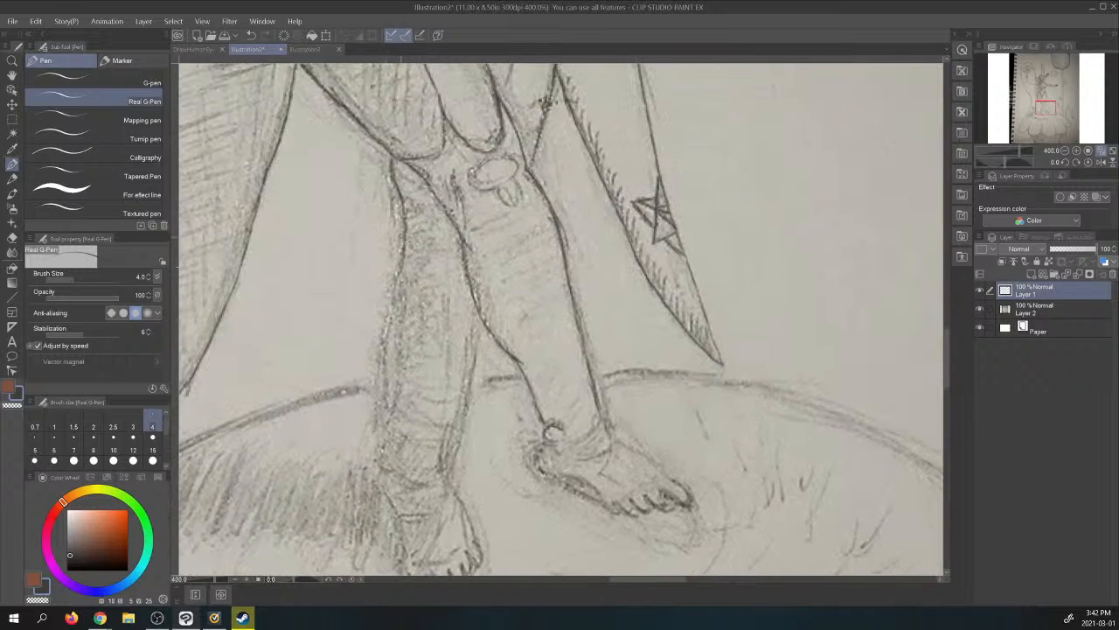
mouse_move(402, 235)
left_mouse_down()
mouse_move(376, 390)
mouse_move(392, 426)
mouse_move(381, 464)
mouse_move(384, 307)
left_mouse_up()
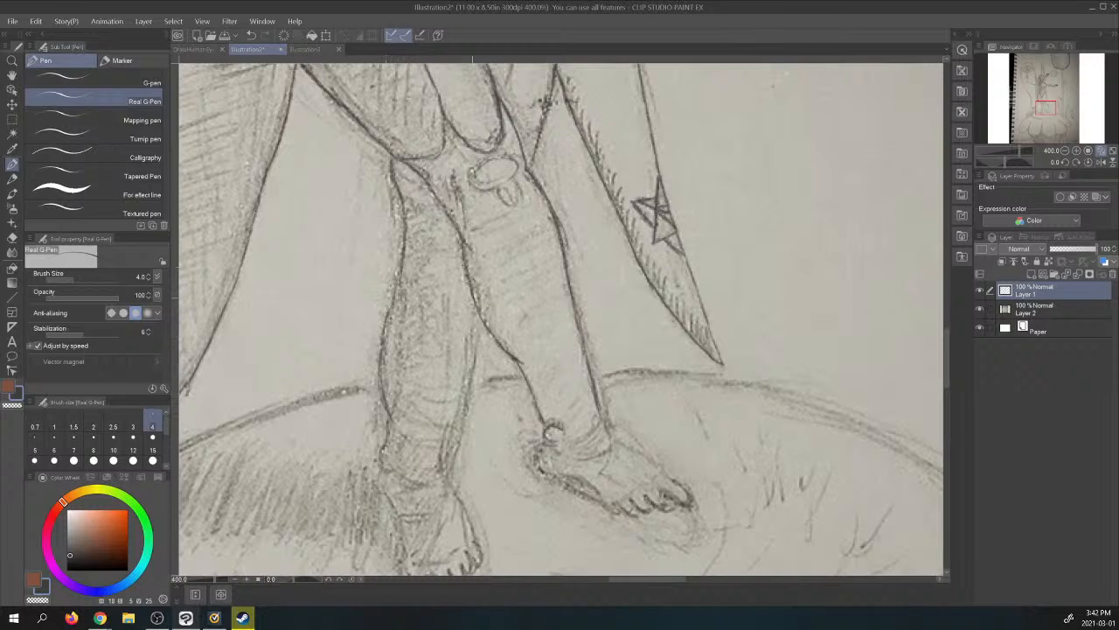
- Trace the rear lower leg's inner edge down to the ankle and reinforce its outer edge just above the ankle
left_click_drag(473, 300, 456, 404)
mouse_move(466, 339)
left_mouse_down()
mouse_move(451, 413)
mouse_move(462, 390)
left_mouse_up()
left_click_drag(463, 391, 449, 421)
left_click_drag(472, 363, 454, 416)
left_click_drag(453, 418, 437, 463)
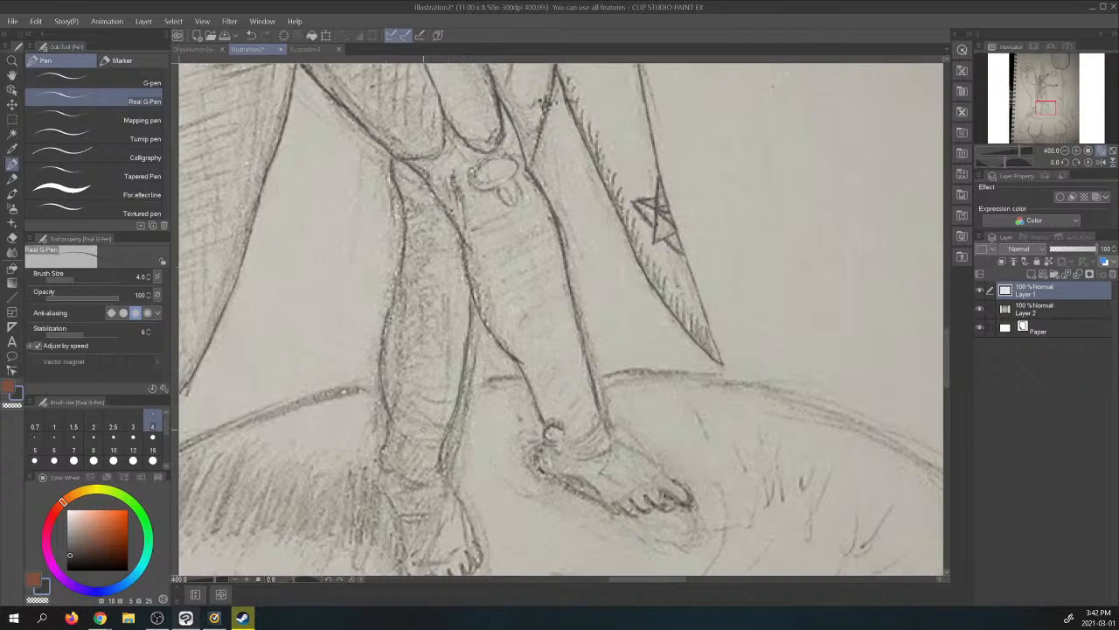
left_click_drag(388, 415, 384, 468)
- Trace the rear foot from the ankle along both sides, then outline its toes and toenails
left_click_drag(1043, 112, 1042, 116)
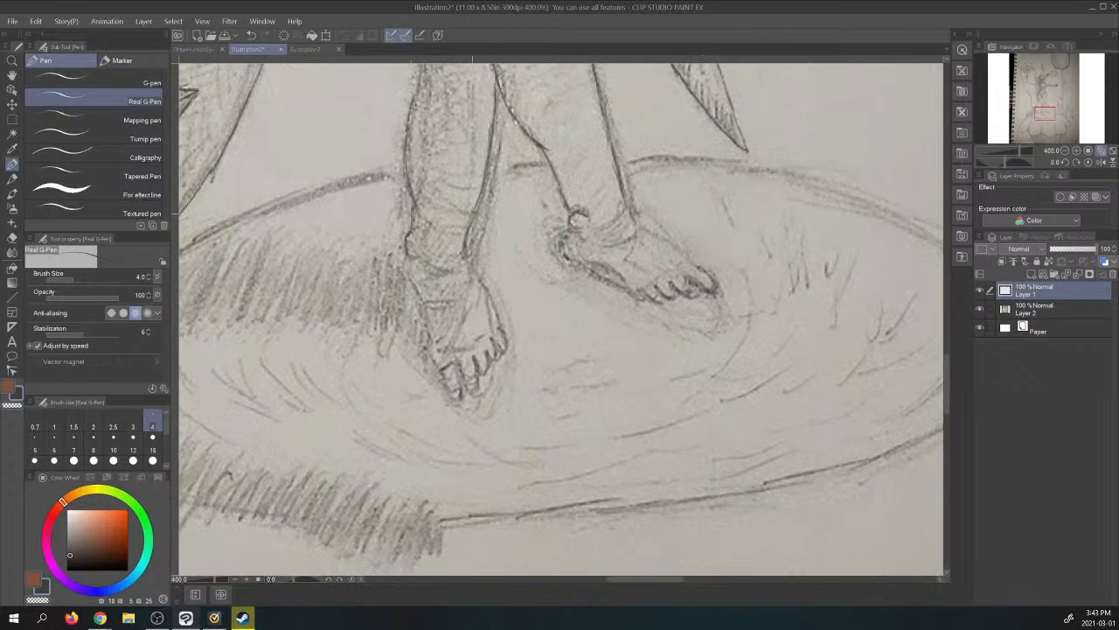
left_click_drag(472, 214, 463, 260)
mouse_move(398, 254)
left_mouse_down()
mouse_move(451, 399)
mouse_move(465, 385)
mouse_move(455, 357)
mouse_move(474, 381)
mouse_move(474, 357)
mouse_move(482, 376)
mouse_move(483, 349)
mouse_move(503, 341)
mouse_move(494, 318)
left_mouse_up()
left_click_drag(464, 259, 495, 321)
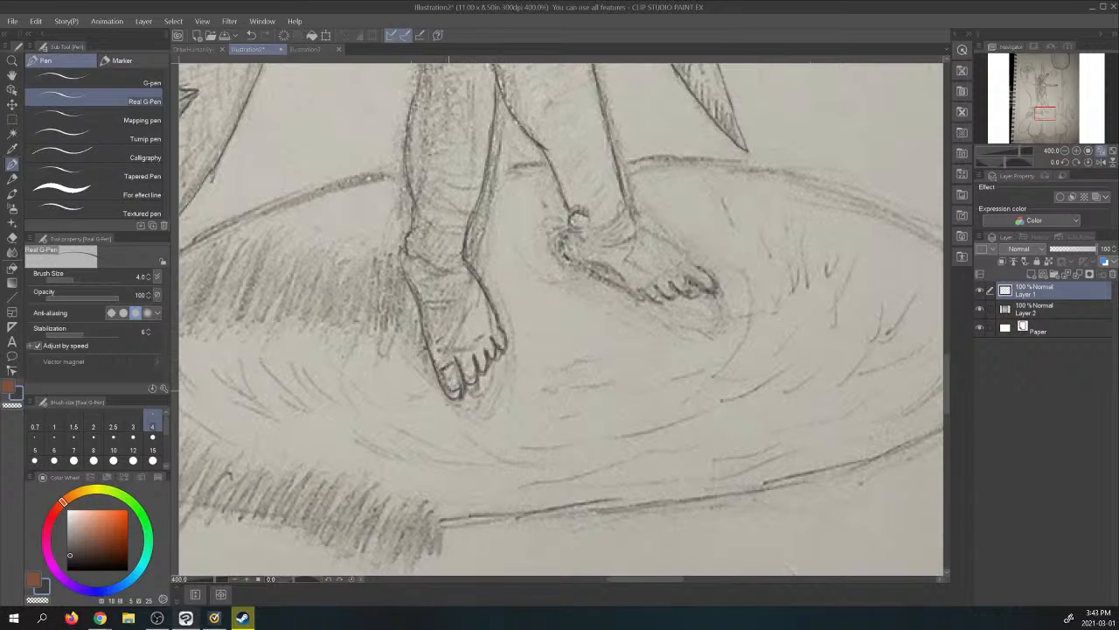
mouse_move(448, 390)
left_mouse_down()
mouse_move(444, 377)
mouse_move(473, 375)
mouse_move(501, 344)
left_mouse_up()
left_click_drag(403, 252, 422, 315)
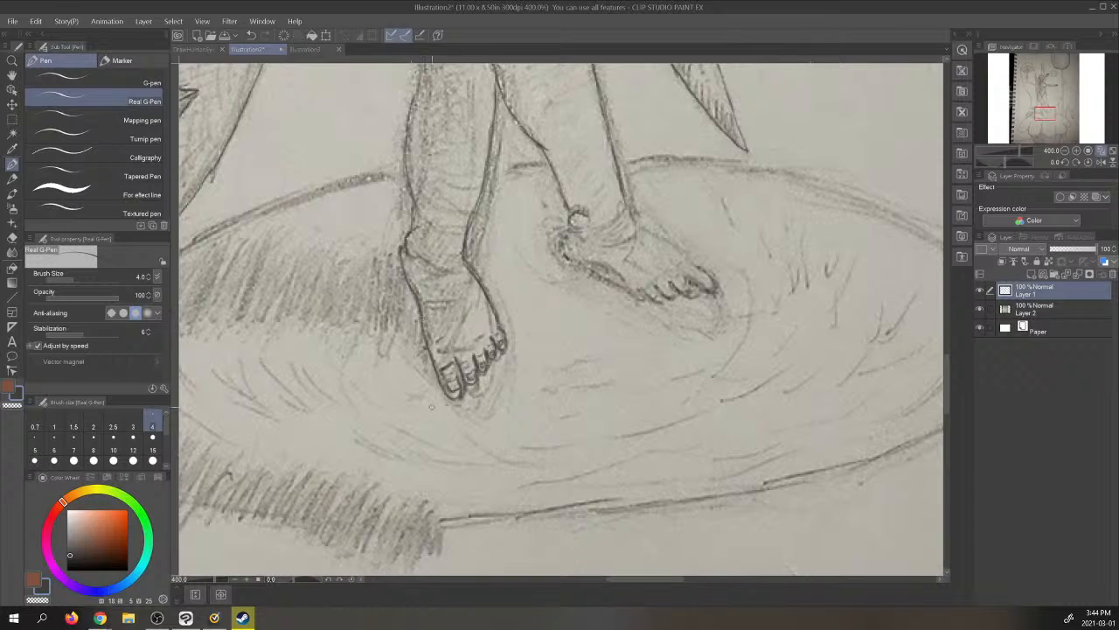
left_click_drag(414, 210, 418, 224)
- Check the traced legs with the photo layer hidden, on the full page and again close up, showing the photo after each check
left_click(1101, 151)
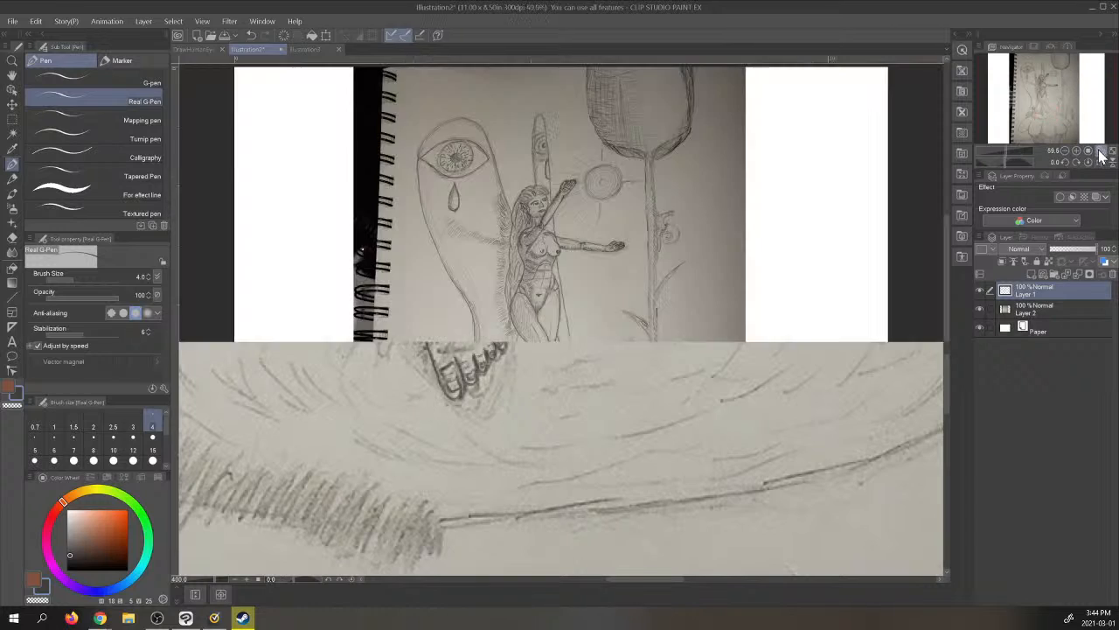
left_click(980, 308)
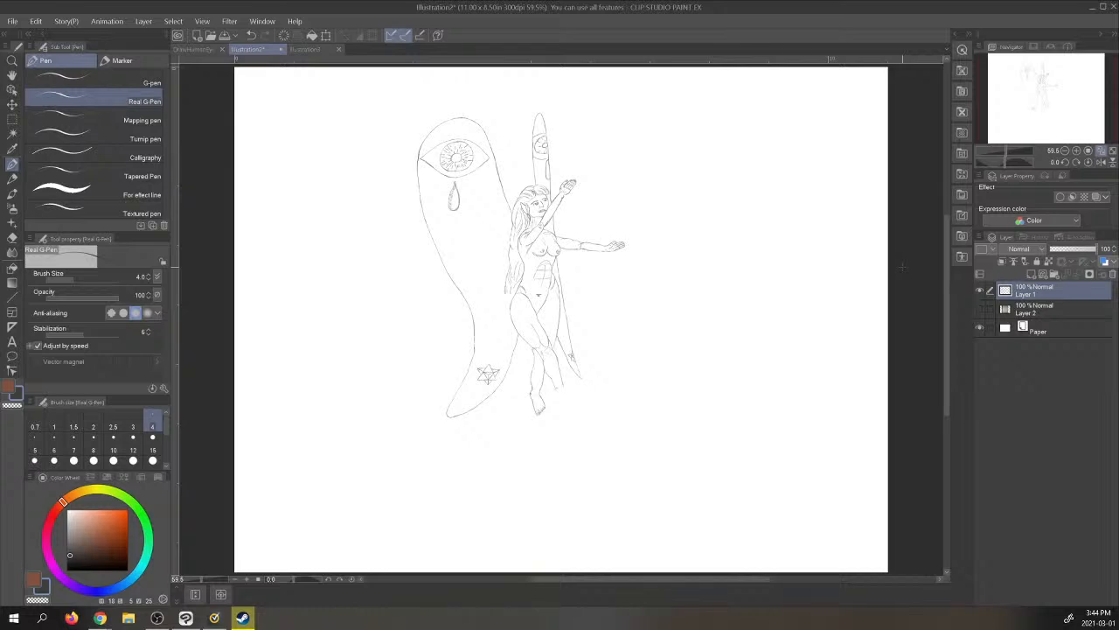
left_click(981, 308)
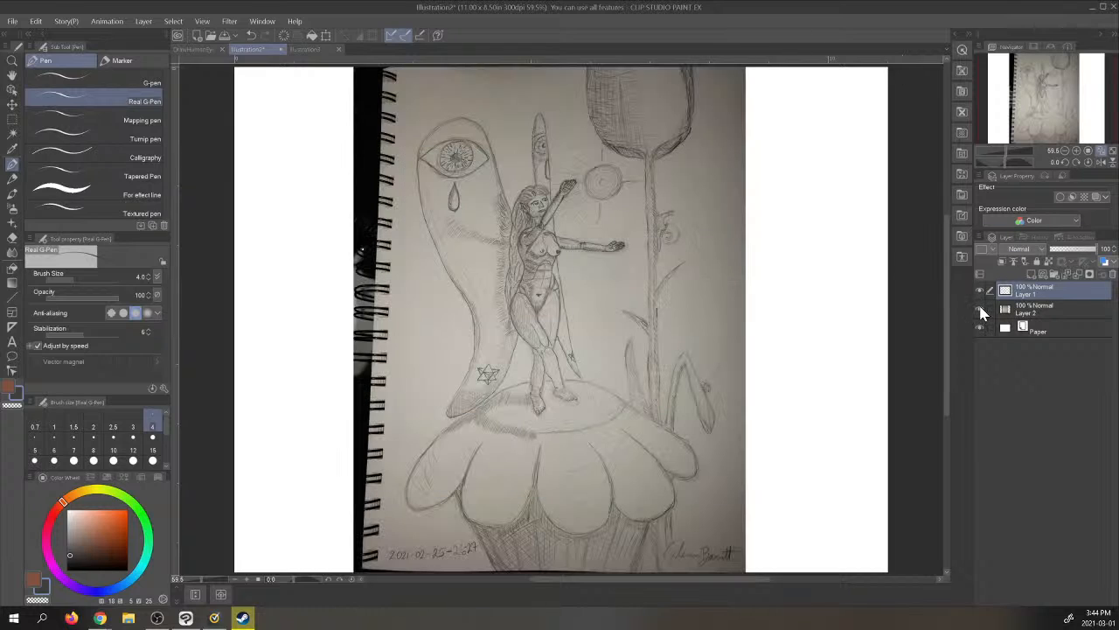
left_click(1077, 151)
left_click(1076, 150)
left_click(1076, 151)
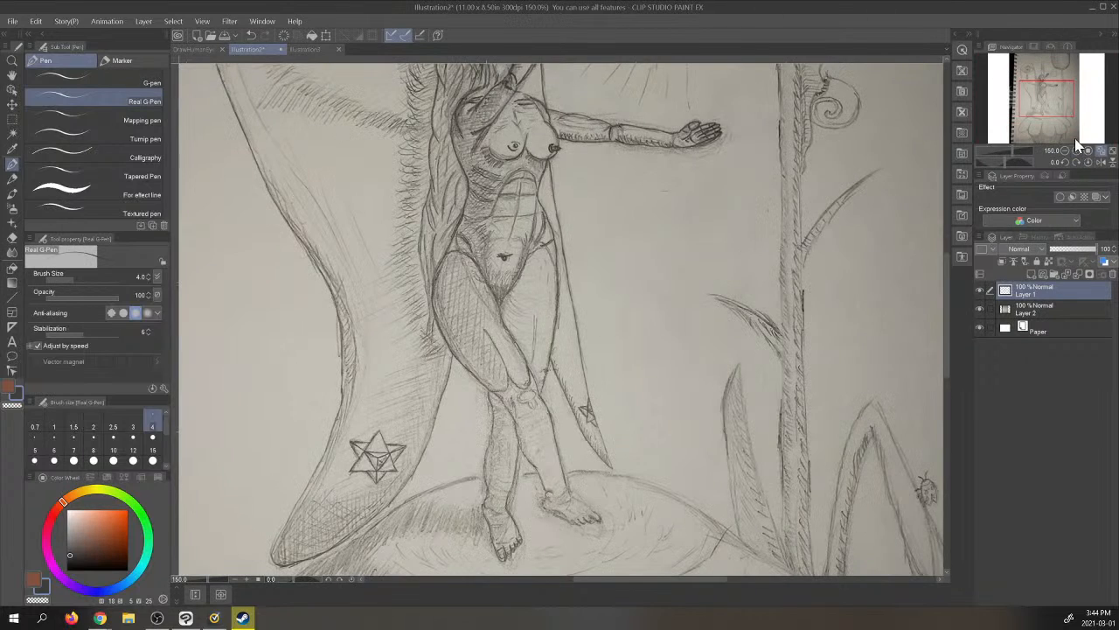
left_click(1076, 151)
left_click_drag(1056, 94, 1054, 112)
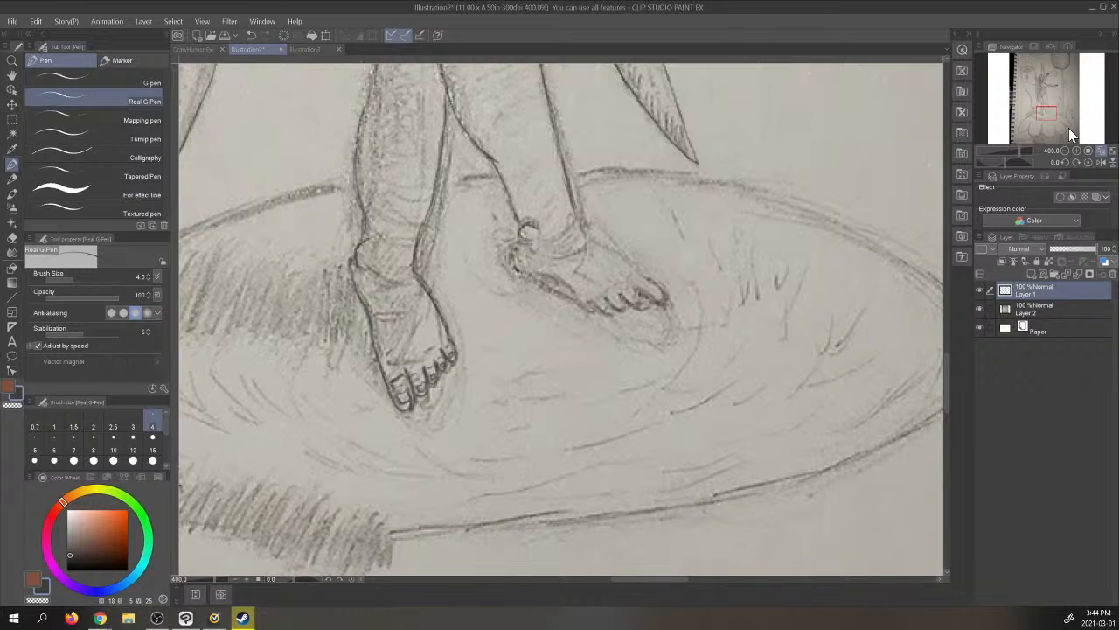
left_click_drag(1047, 112, 1047, 105)
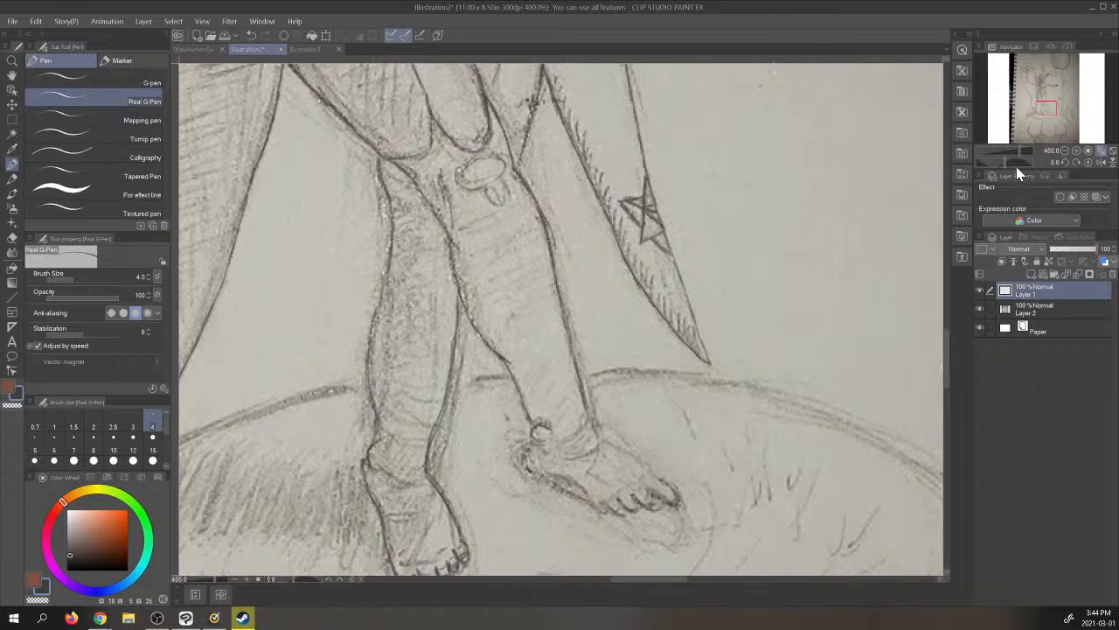
left_click(980, 310)
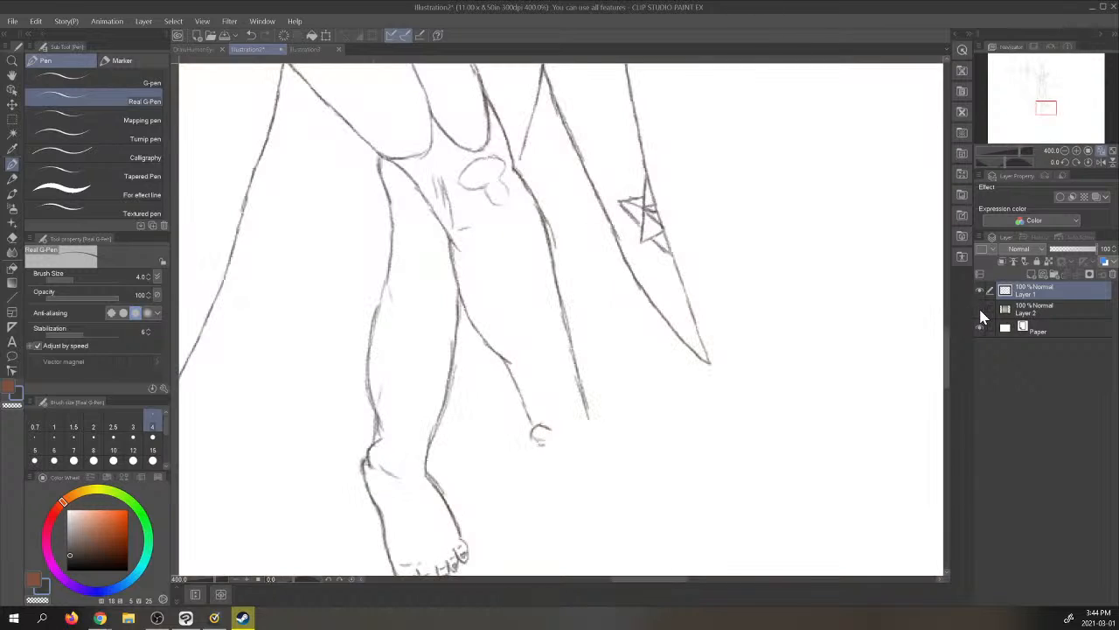
left_click(979, 310)
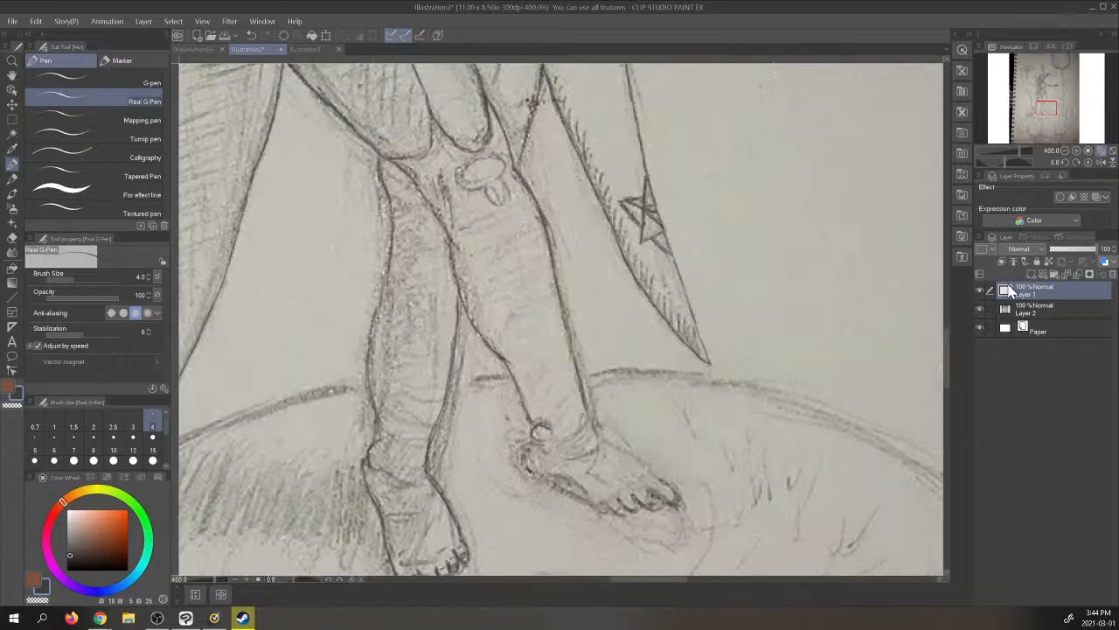
- Hide the photo layer and clean up the traced leg lines with the soft eraser at size 4, then return to the Real G-Pen
left_click(979, 311)
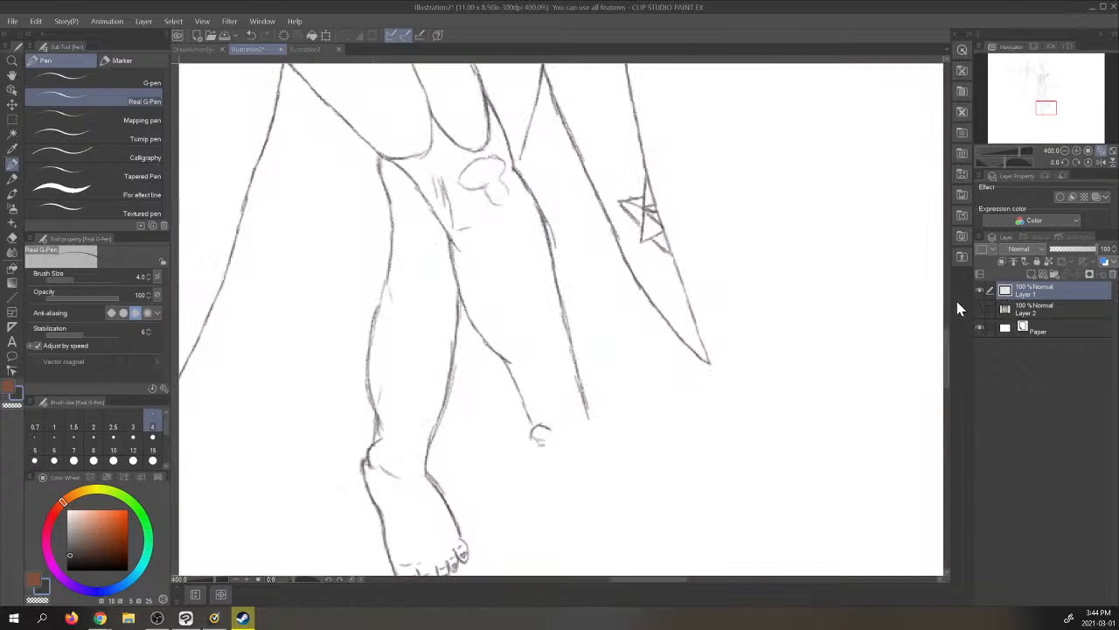
left_click(12, 237)
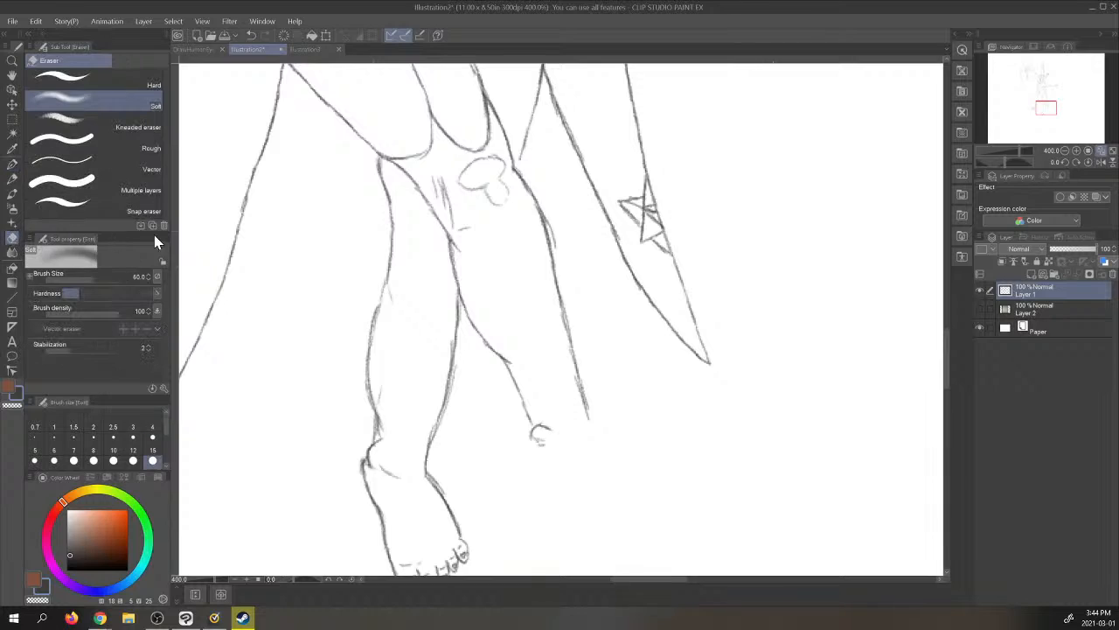
left_click(152, 428)
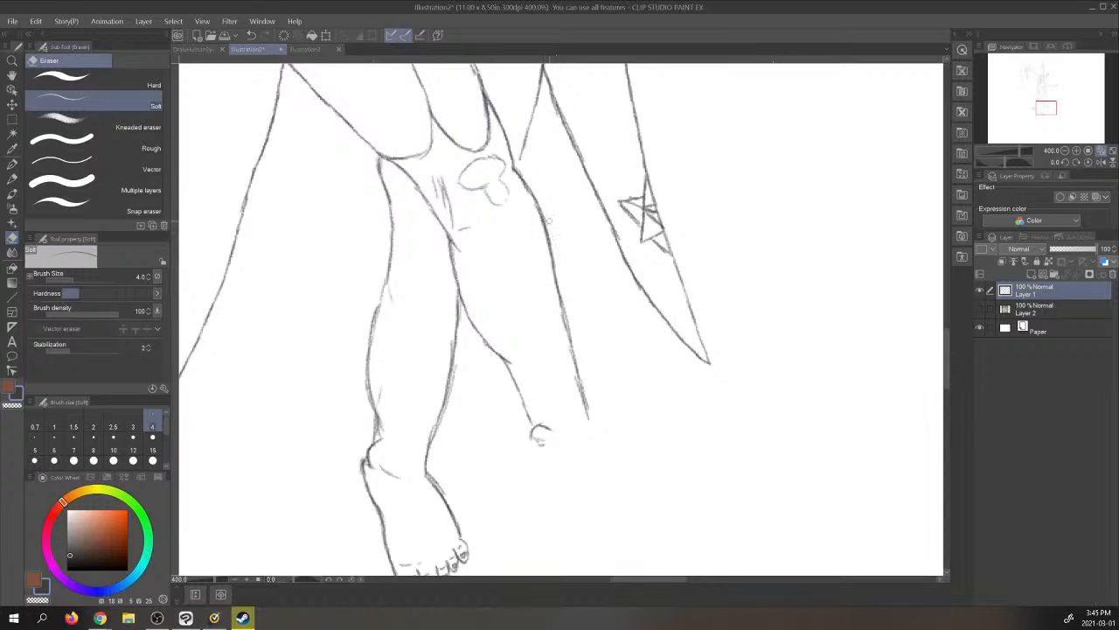
left_click(12, 164)
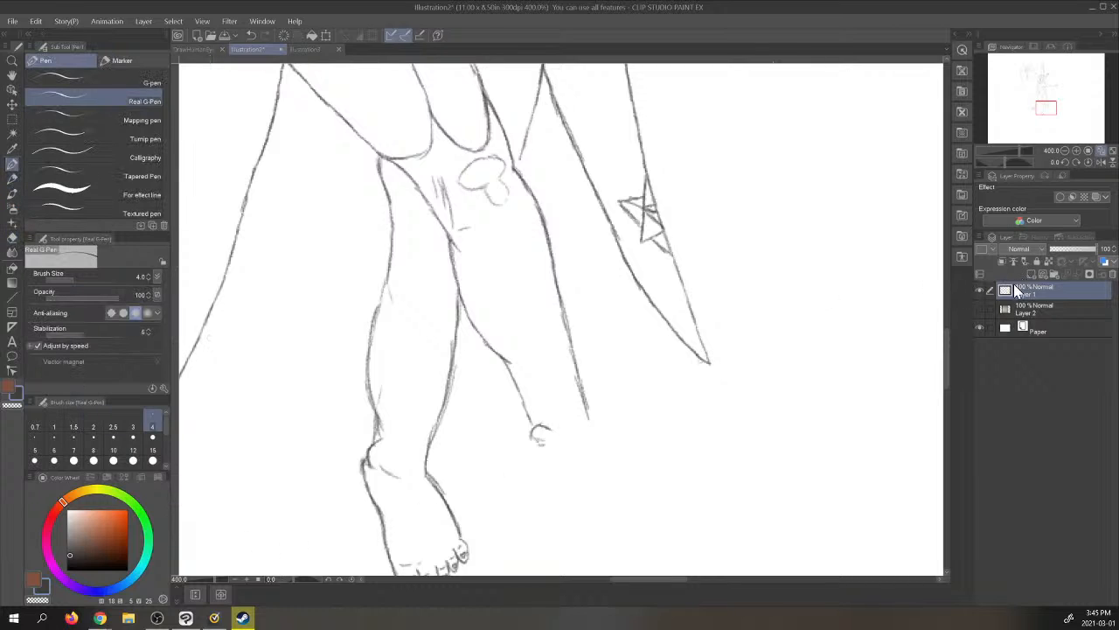
- Show the photo layer and trace the front foot's heel, sole, toes and upper edge, joining it to the ankle
left_click(980, 310)
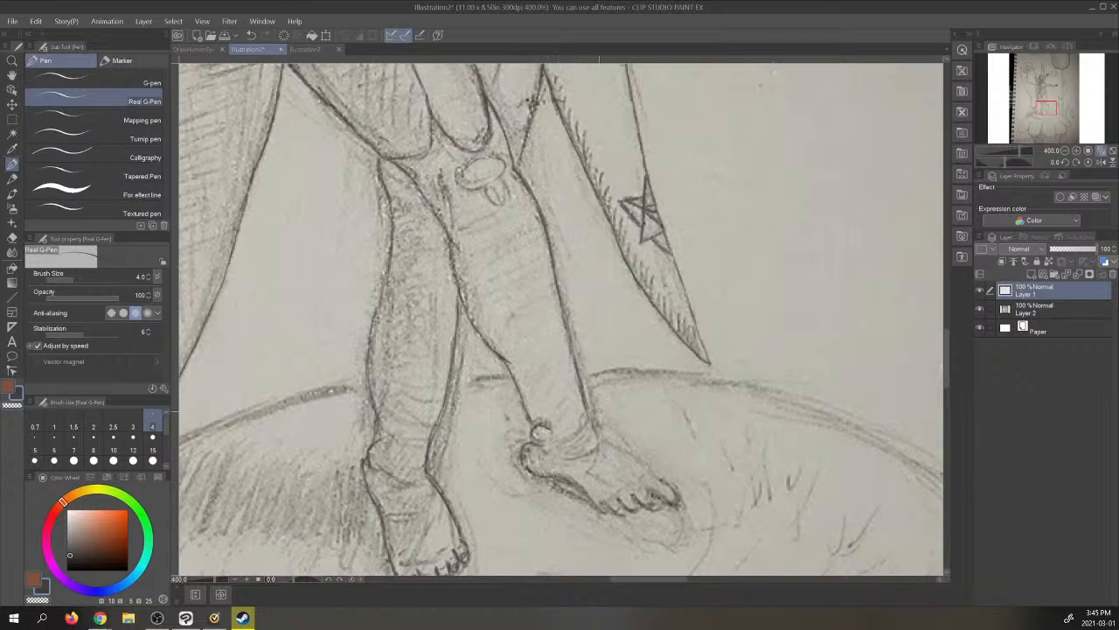
mouse_move(587, 402)
left_mouse_down()
mouse_move(599, 439)
mouse_move(673, 494)
mouse_move(653, 501)
mouse_move(659, 508)
mouse_move(642, 501)
mouse_move(656, 509)
mouse_move(619, 500)
mouse_move(607, 515)
mouse_move(575, 486)
left_mouse_up()
mouse_move(582, 480)
left_mouse_down()
mouse_move(568, 492)
mouse_move(558, 484)
mouse_move(617, 513)
mouse_move(677, 502)
mouse_move(660, 484)
left_mouse_up()
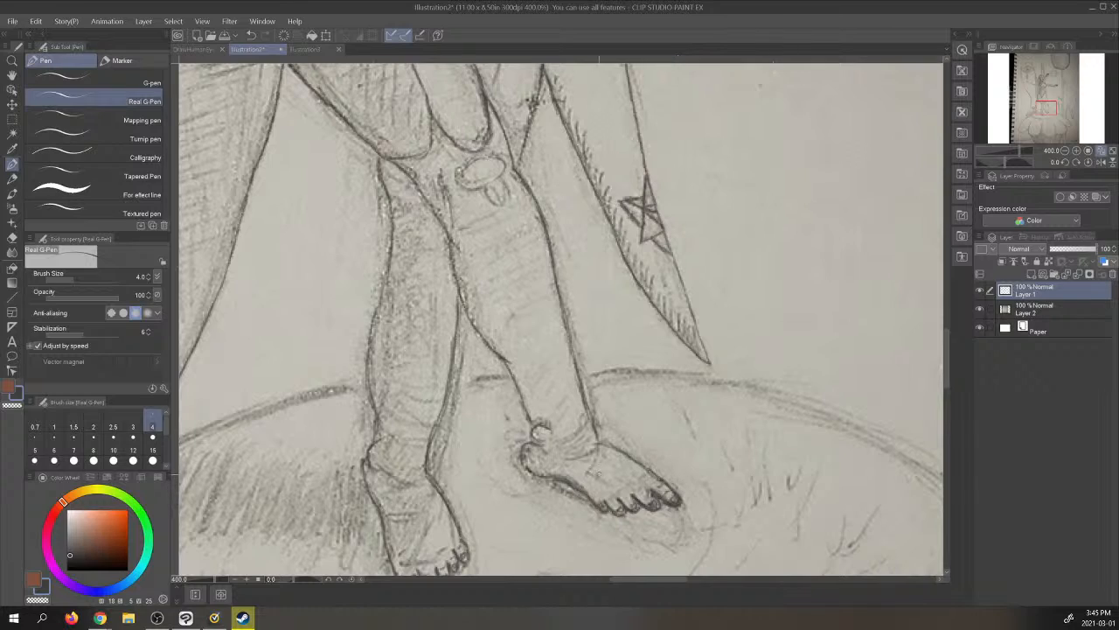
left_click_drag(579, 457, 604, 447)
- Check the completed legs and feet on the full page with the photo layer hidden, and show the photo again
left_click(1104, 152)
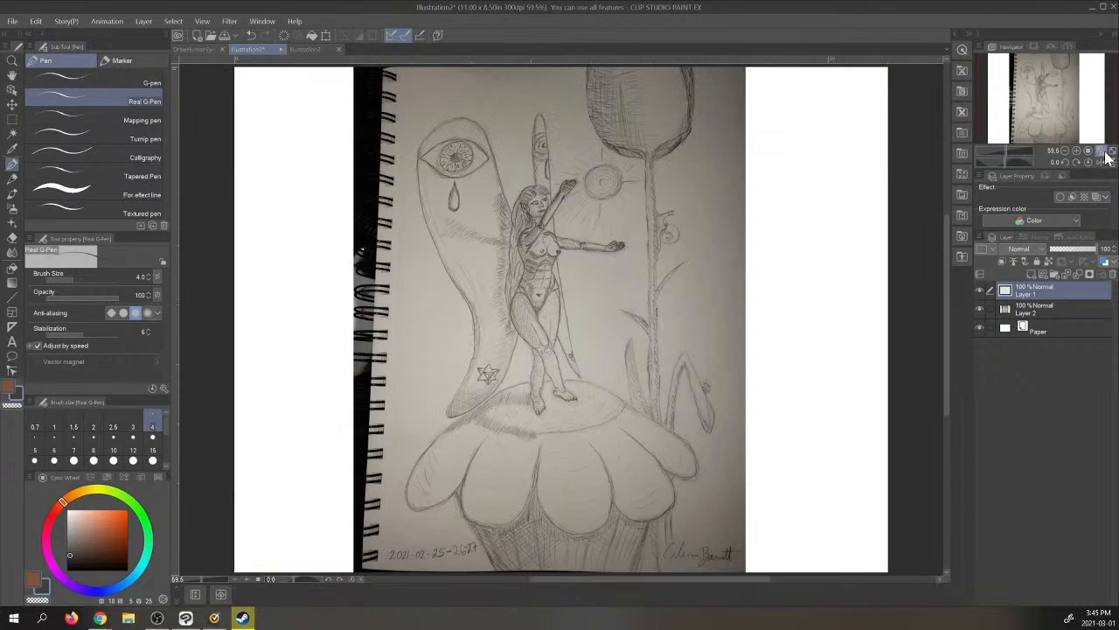
left_click(981, 310)
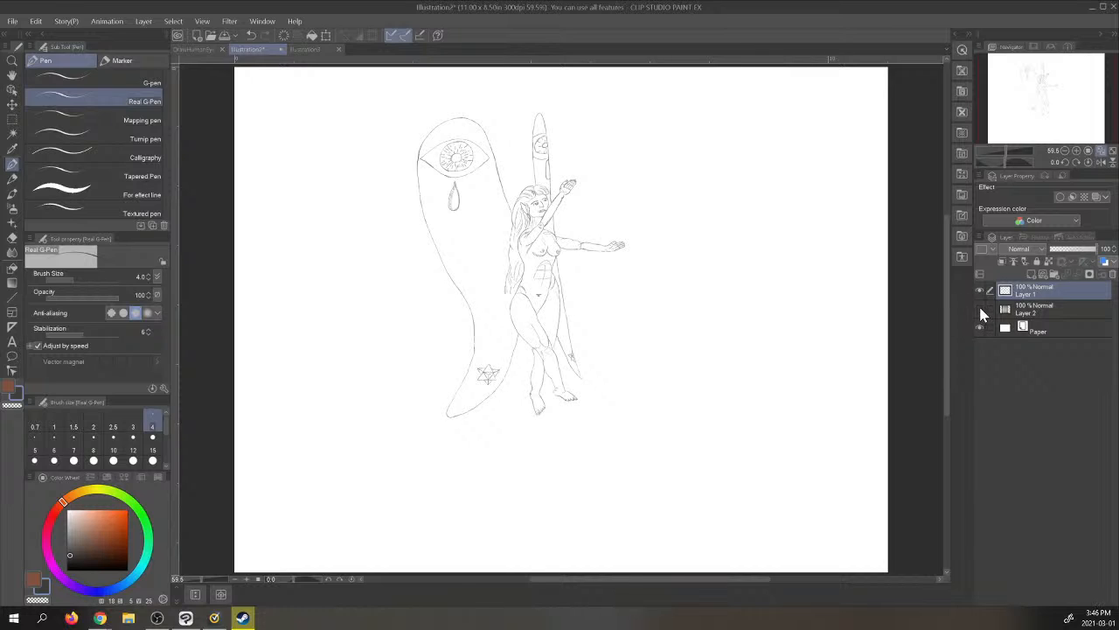
left_click(980, 310)
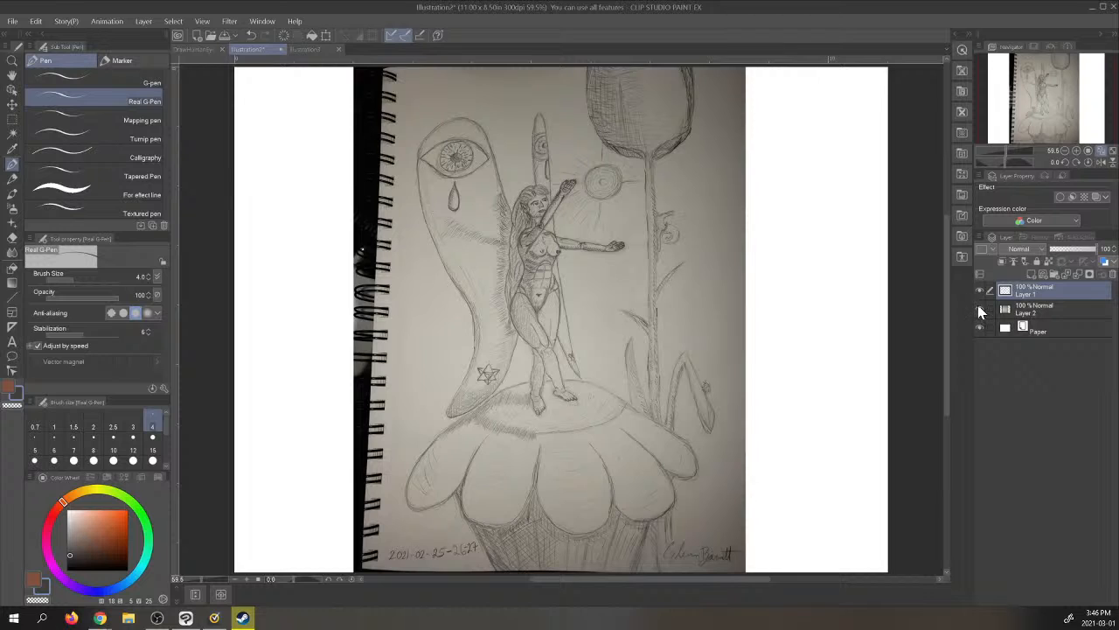
left_click(1077, 151)
left_click(1077, 151)
left_click(1077, 151)
left_click(1077, 151)
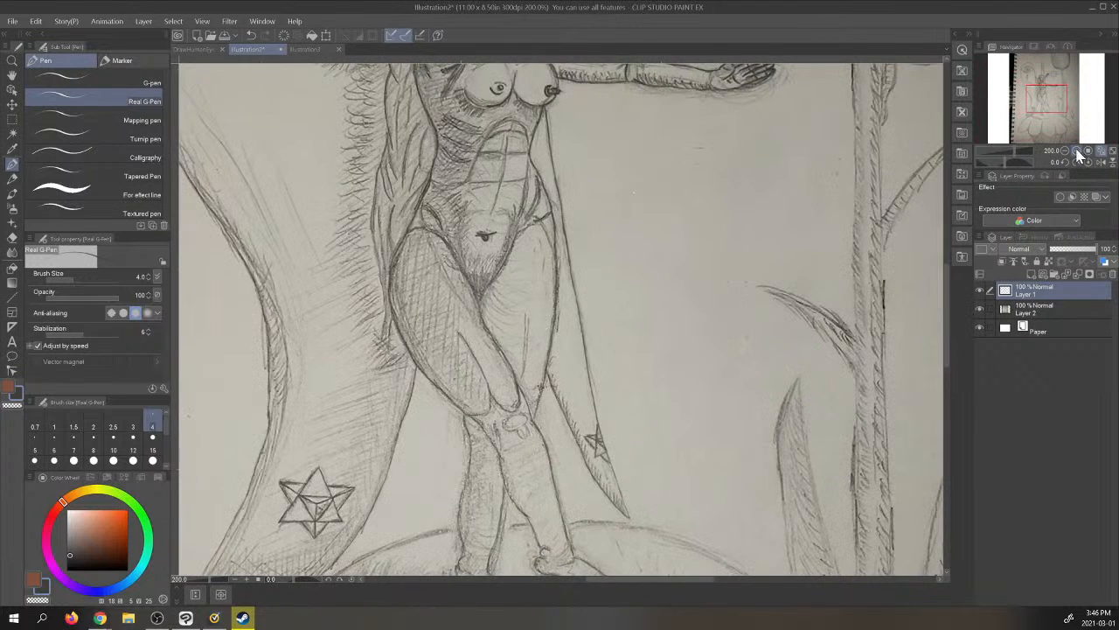
- Trace the upper rim of the oval mound behind the figure's legs, from its right side across to the left
left_click_drag(1051, 107, 1042, 125)
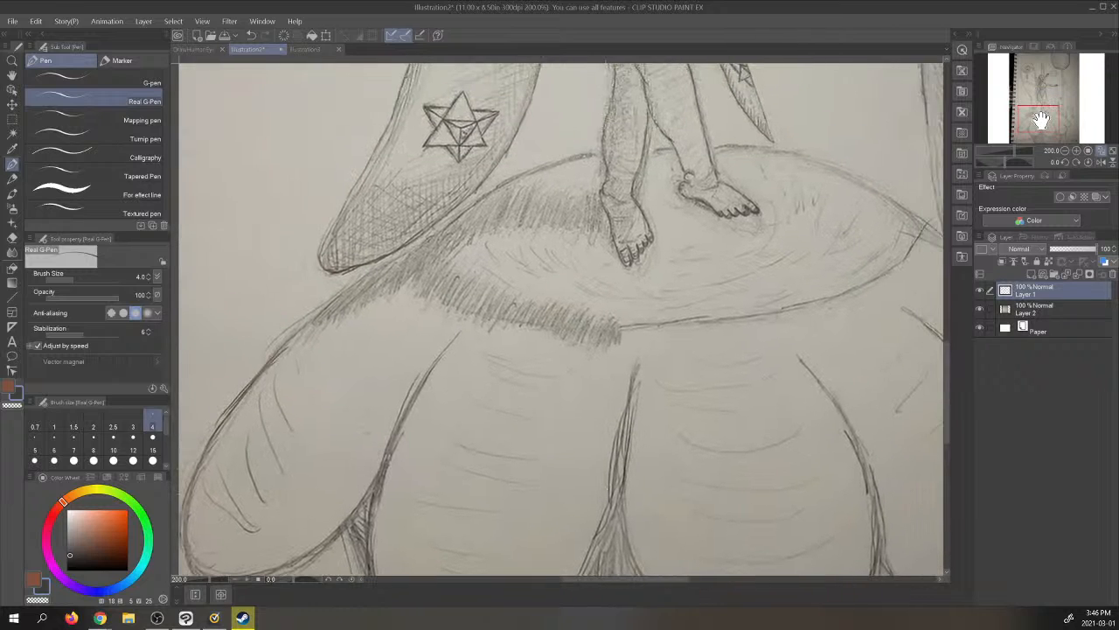
left_click(1077, 150)
left_click_drag(1045, 118, 1047, 110)
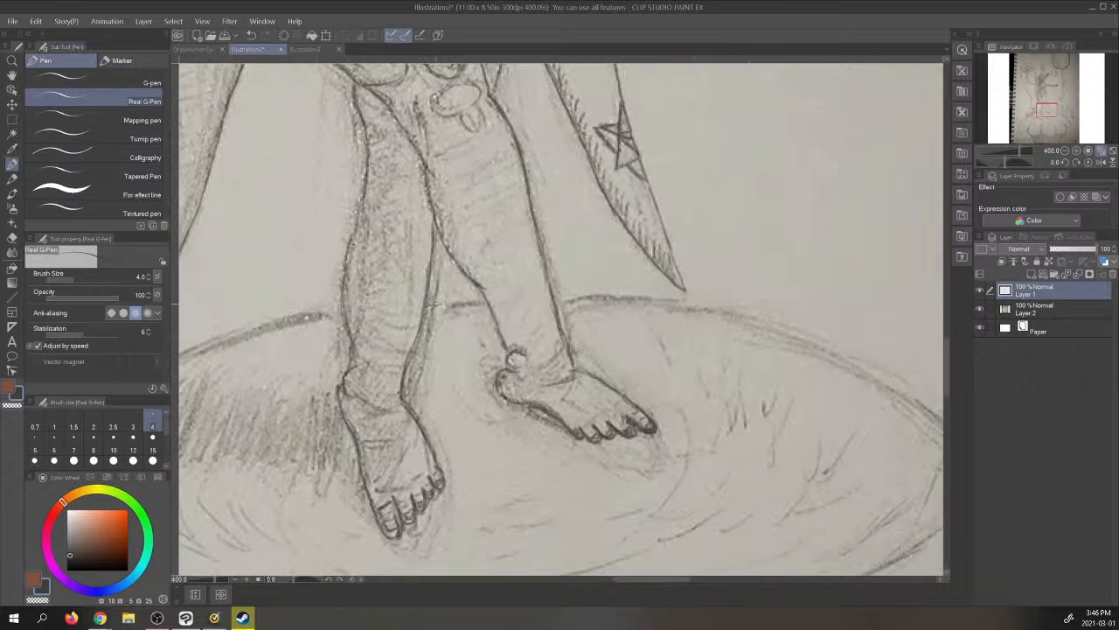
left_click_drag(432, 305, 483, 304)
mouse_move(555, 300)
left_mouse_down()
mouse_move(689, 304)
mouse_move(774, 323)
mouse_move(936, 422)
left_mouse_up()
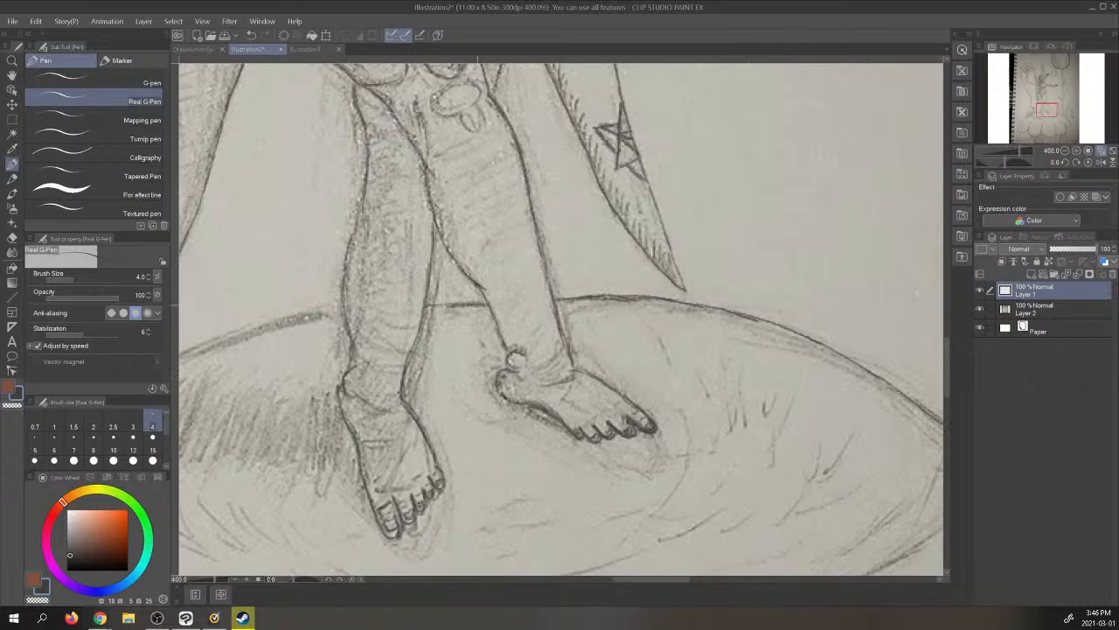
left_click_drag(482, 305, 415, 306)
mouse_move(339, 312)
left_mouse_down()
mouse_move(255, 331)
mouse_move(280, 328)
left_mouse_up()
left_click_drag(284, 325, 183, 363)
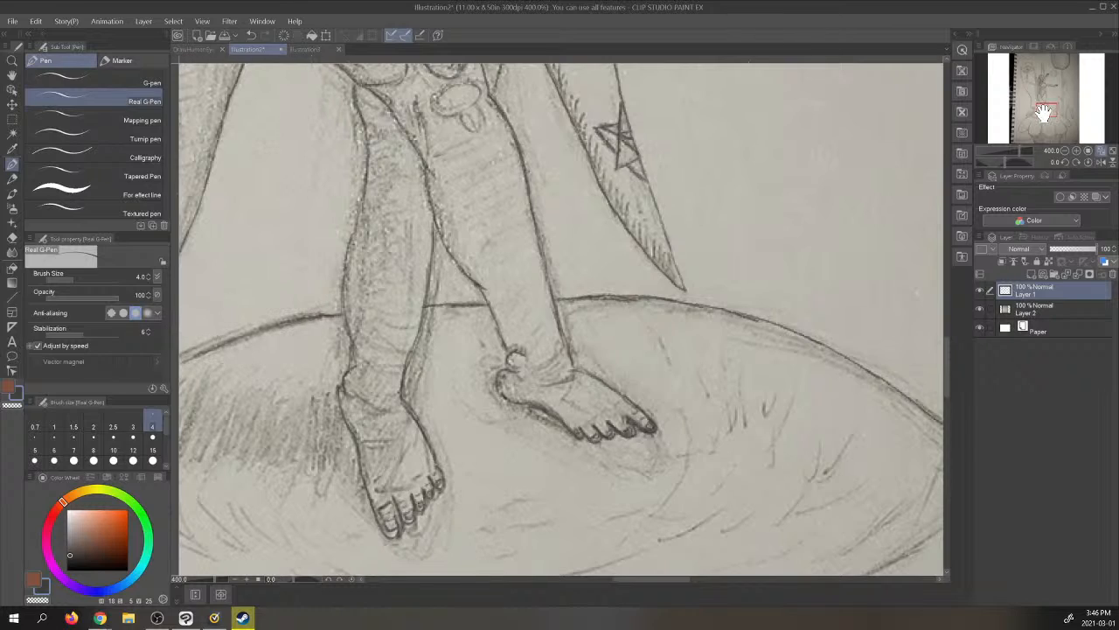
- Check the traced lines with the photo layer hidden, show it again, and extend the mound's outline down past the left teardrop form's tip
mouse_move(1031, 110)
left_mouse_down()
mouse_move(1026, 117)
mouse_move(1034, 114)
left_mouse_up()
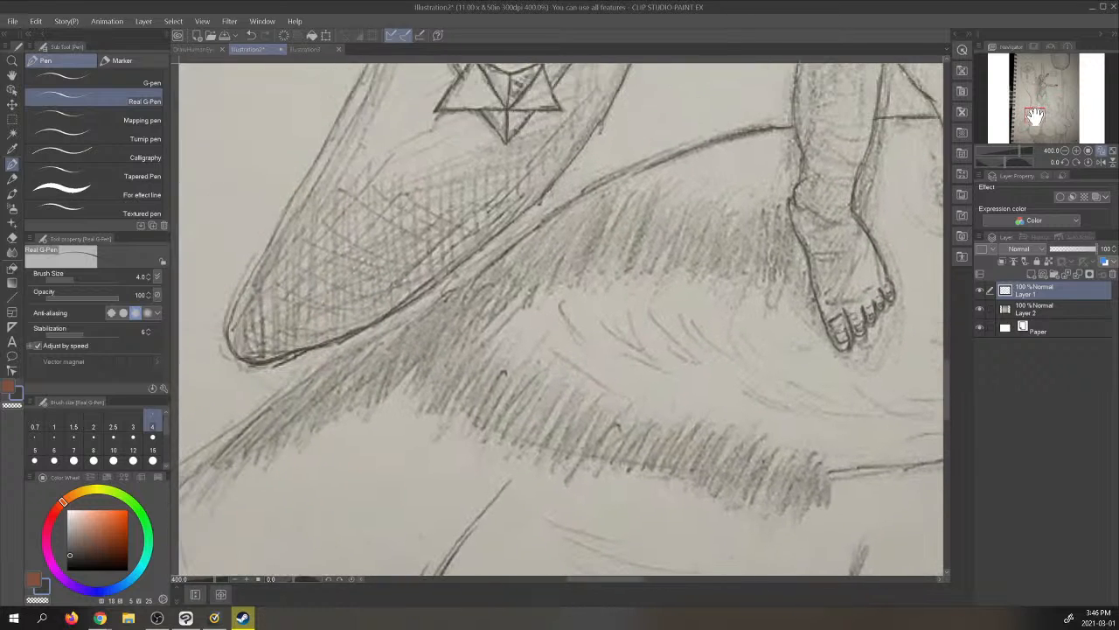
left_click(980, 306)
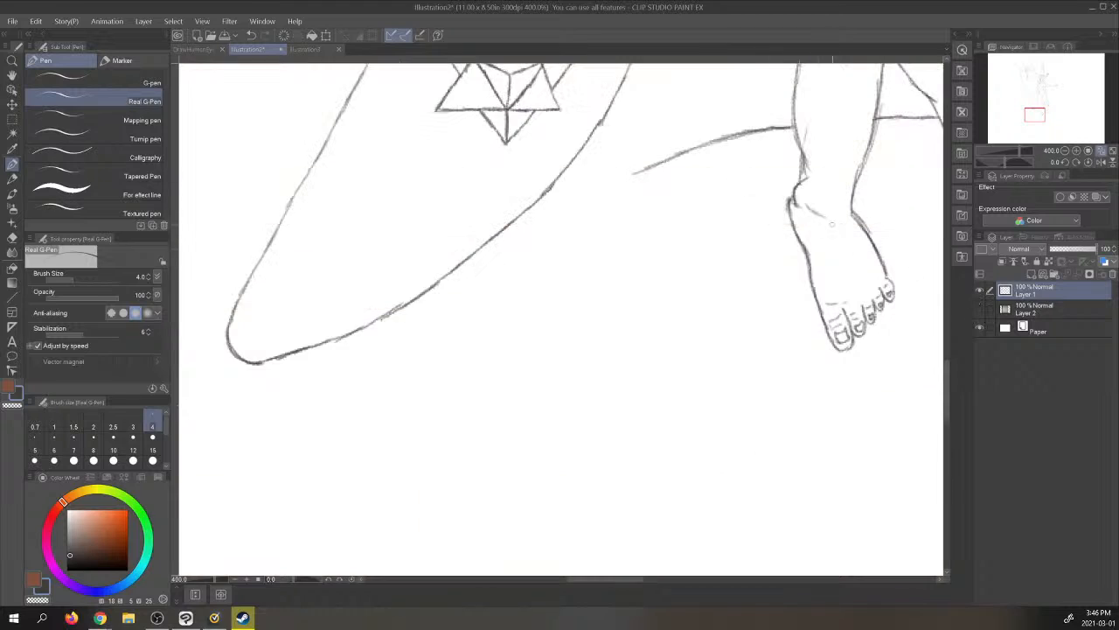
left_click(980, 307)
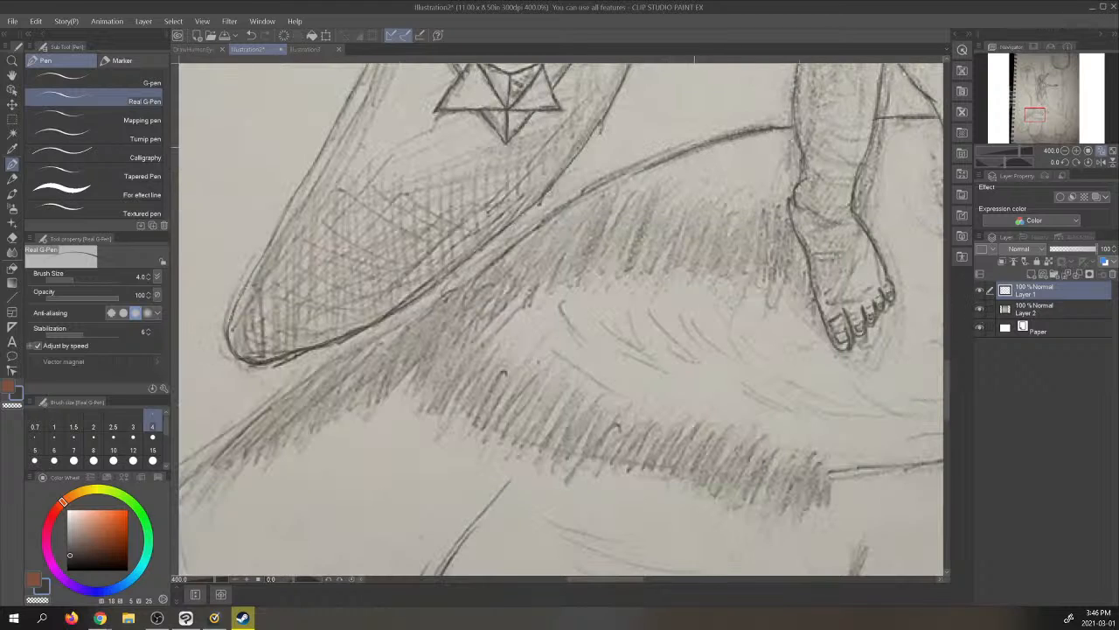
left_click_drag(698, 145, 576, 199)
left_click_drag(630, 172, 391, 325)
left_click_drag(517, 239, 362, 344)
left_click_drag(425, 303, 300, 388)
left_click_drag(369, 341, 279, 400)
left_click_drag(311, 377, 261, 419)
- Trace the outer edge and rounded lower end of the mound's leftmost lobe, checking once with the photo layer hidden
left_click_drag(1038, 118, 1029, 123)
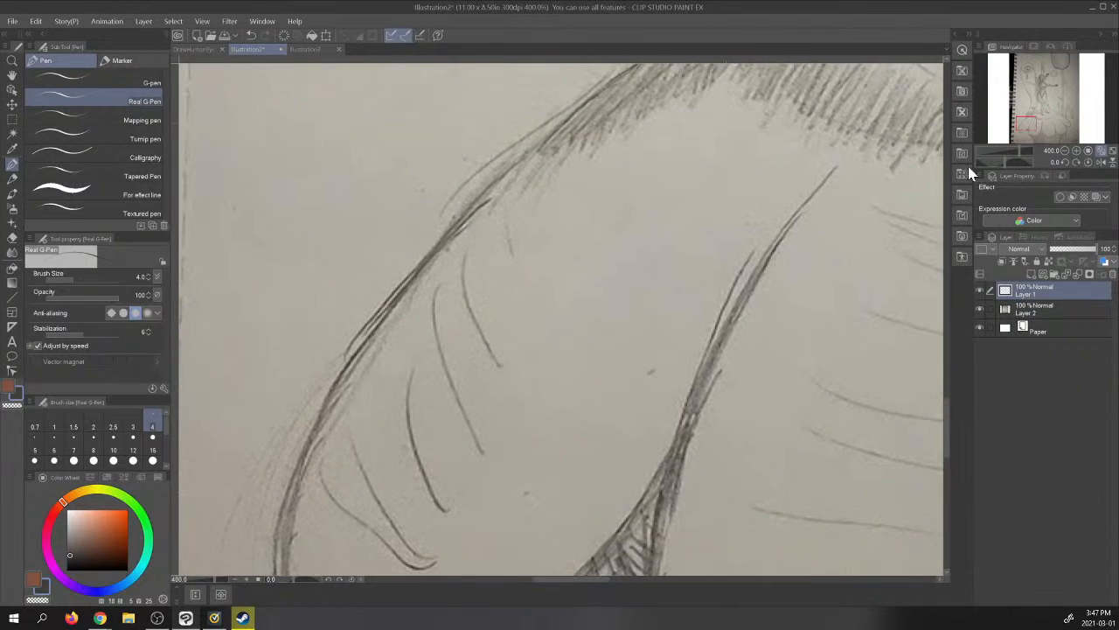
left_click(980, 308)
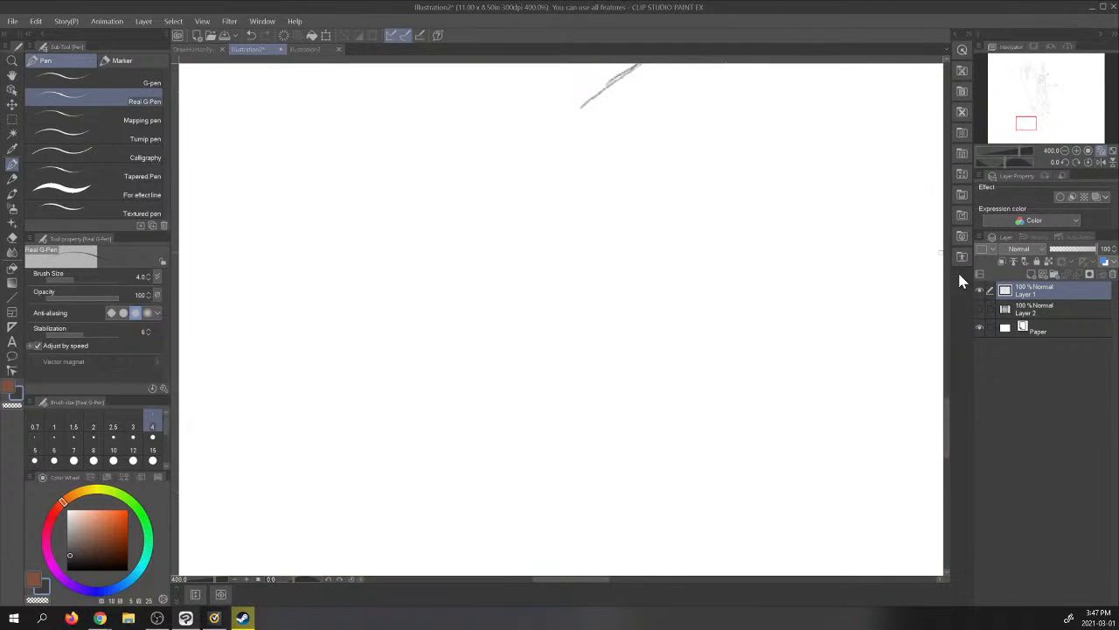
left_click(980, 310)
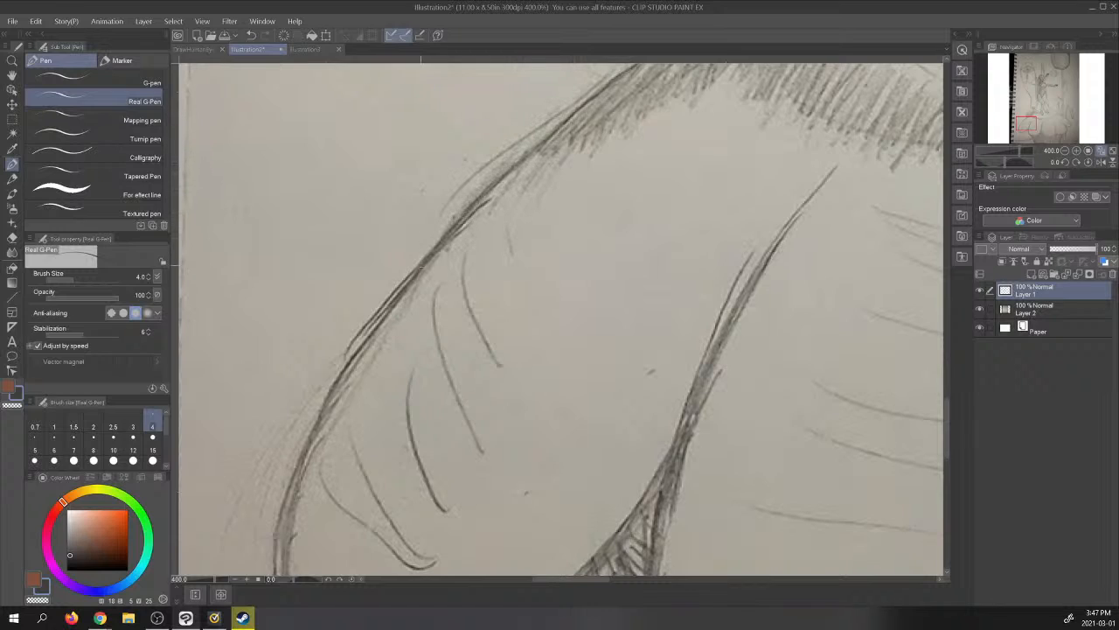
mouse_move(397, 305)
left_mouse_down()
mouse_move(327, 402)
mouse_move(289, 494)
left_mouse_up()
left_click_drag(306, 456, 278, 574)
left_click_drag(1030, 124, 1025, 127)
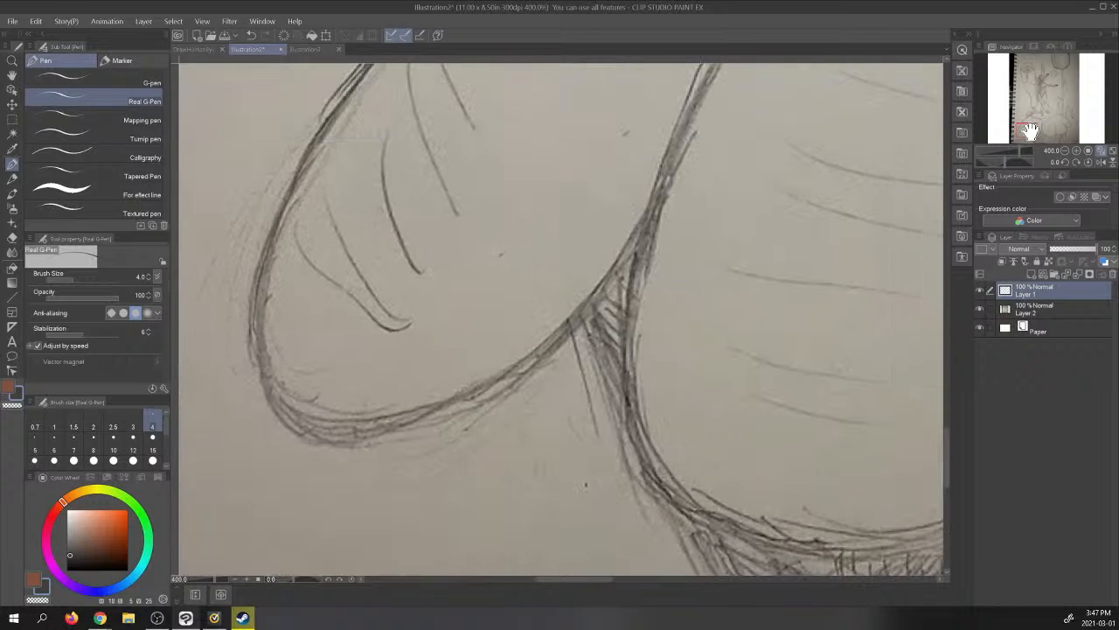
left_click_drag(257, 288, 258, 373)
mouse_move(254, 333)
left_mouse_down()
mouse_move(271, 403)
mouse_move(328, 440)
left_mouse_up()
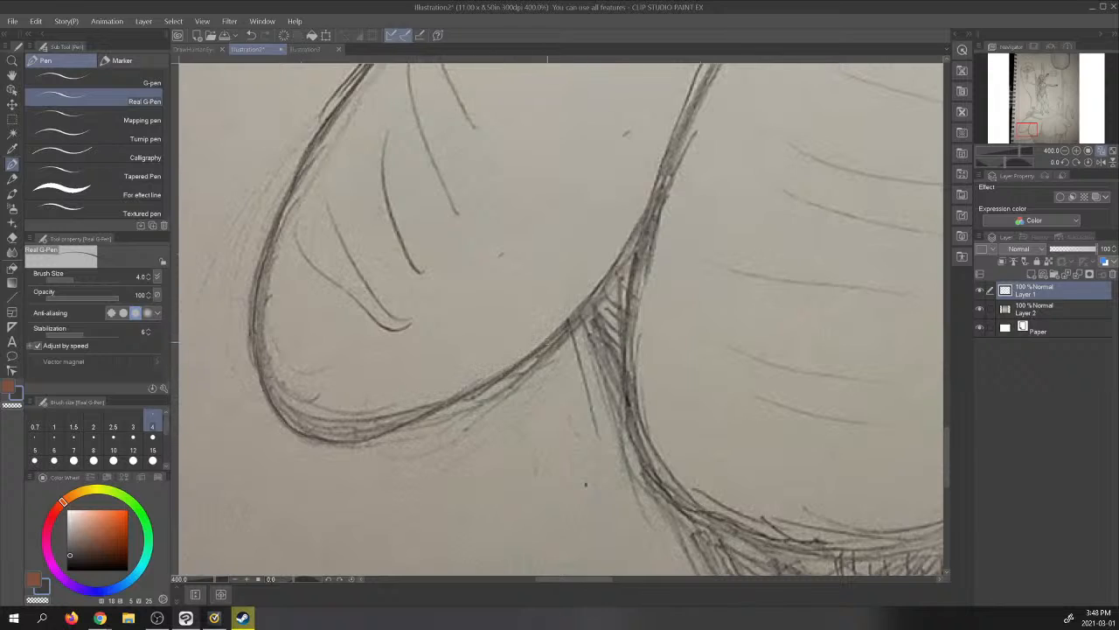
- Trace the leftmost lobe's inner edge upward from its underside to the pointed top of the dividing line
left_click_drag(556, 337, 652, 209)
left_click_drag(612, 276, 659, 191)
left_click_drag(1030, 127, 1034, 125)
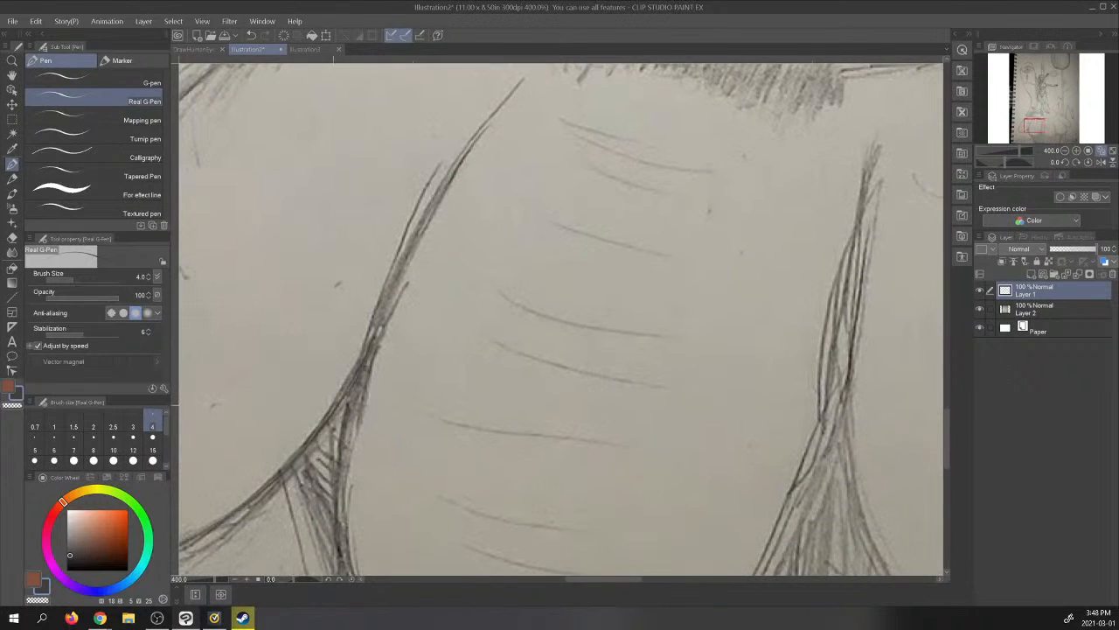
left_click_drag(356, 369, 405, 268)
left_click_drag(374, 333, 418, 234)
mouse_move(399, 275)
left_mouse_down()
mouse_move(446, 173)
mouse_move(487, 123)
left_mouse_up()
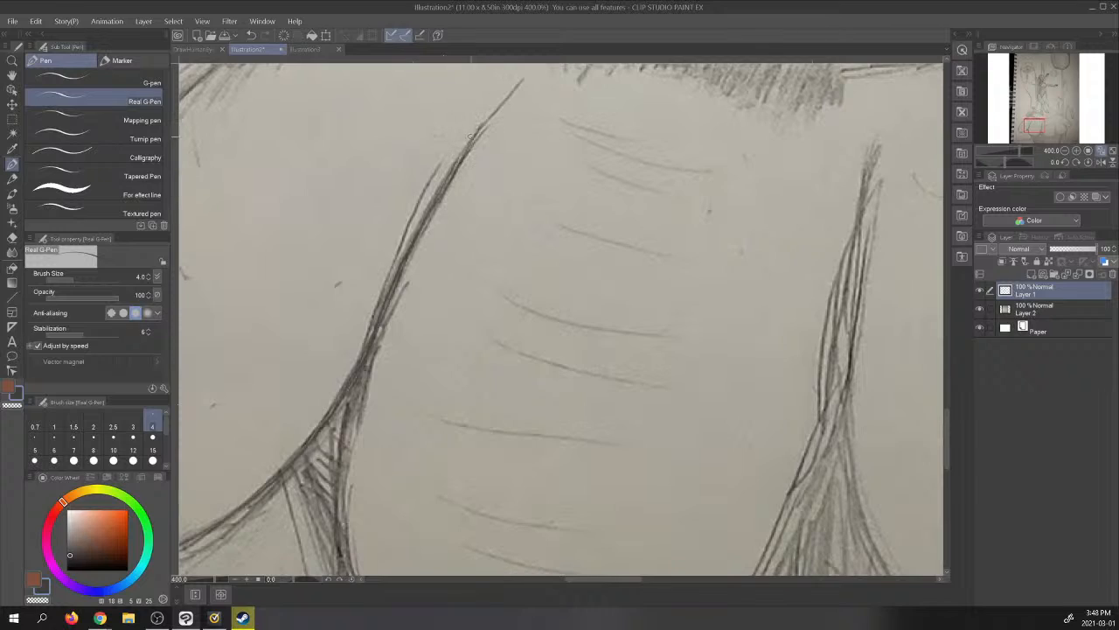
left_click_drag(462, 161, 522, 64)
- Trace the right end of the oval mound top and its front lower edge toward the shaded area
left_click_drag(1031, 120, 1058, 113)
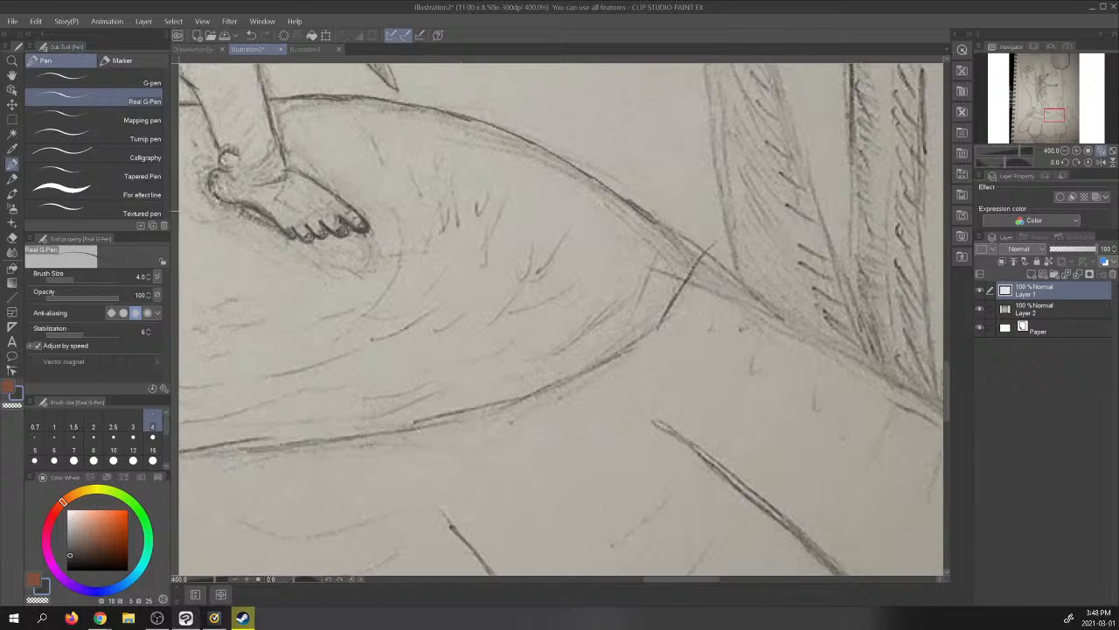
mouse_move(621, 200)
left_mouse_down()
mouse_move(677, 231)
mouse_move(696, 258)
mouse_move(673, 302)
mouse_move(642, 341)
mouse_move(476, 408)
left_mouse_up()
left_click_drag(545, 385, 400, 427)
left_click_drag(1058, 115, 1044, 116)
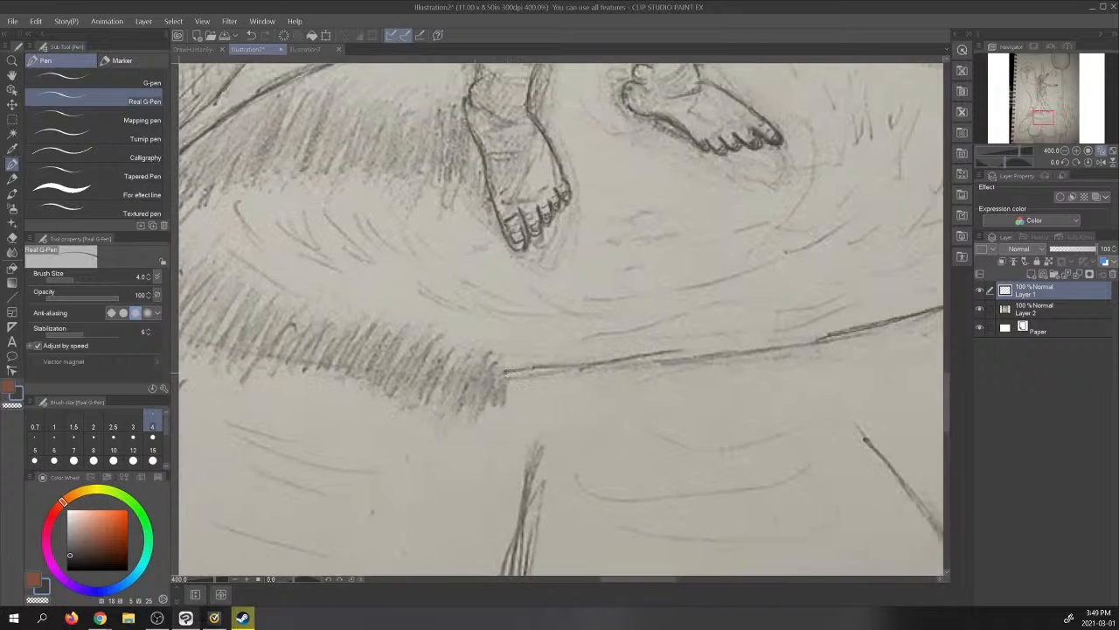
left_click_drag(504, 374, 867, 329)
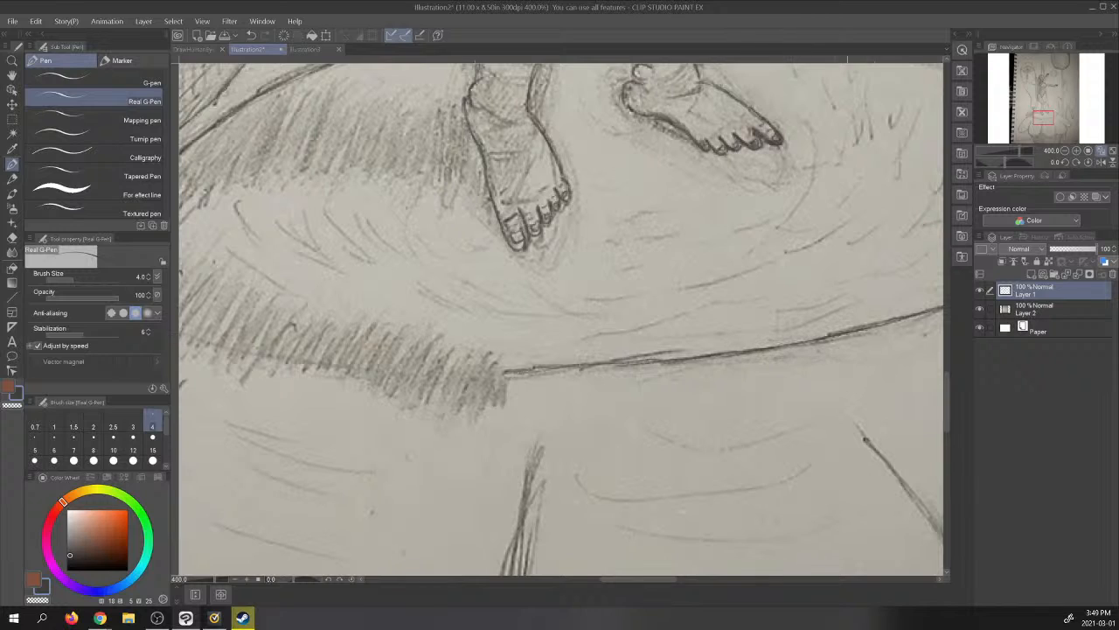
left_click_drag(797, 348, 938, 305)
- Trace the outer edge of the mound's rightmost lobe from the oval's right tip down past the plant bases
mouse_move(1048, 119)
left_mouse_down()
mouse_move(1024, 100)
mouse_move(1037, 121)
left_mouse_up()
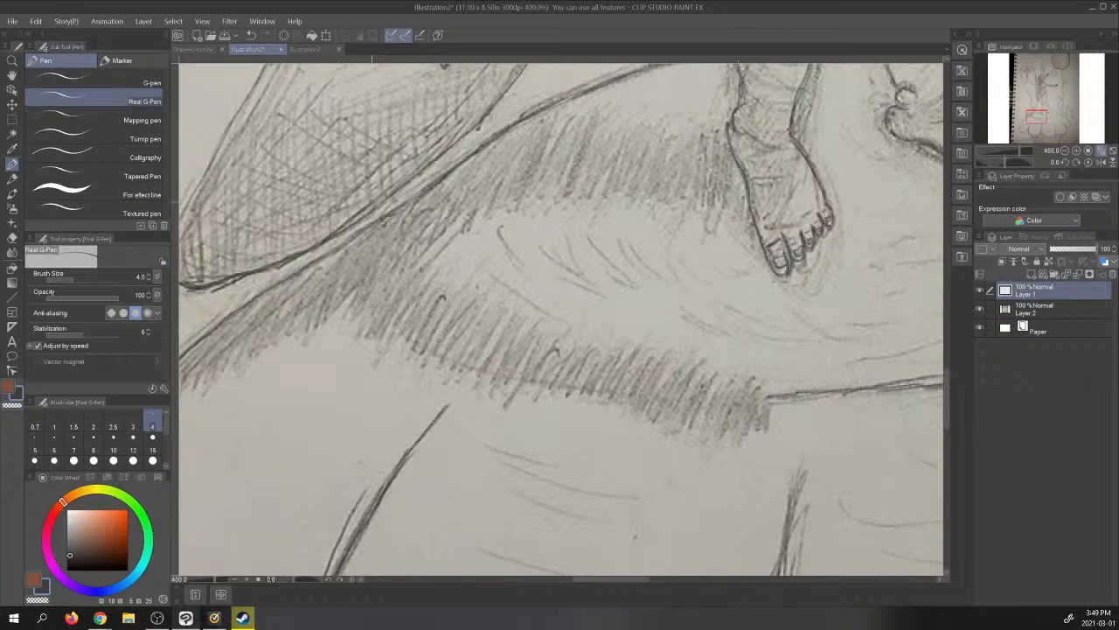
left_click_drag(1037, 120, 1061, 120)
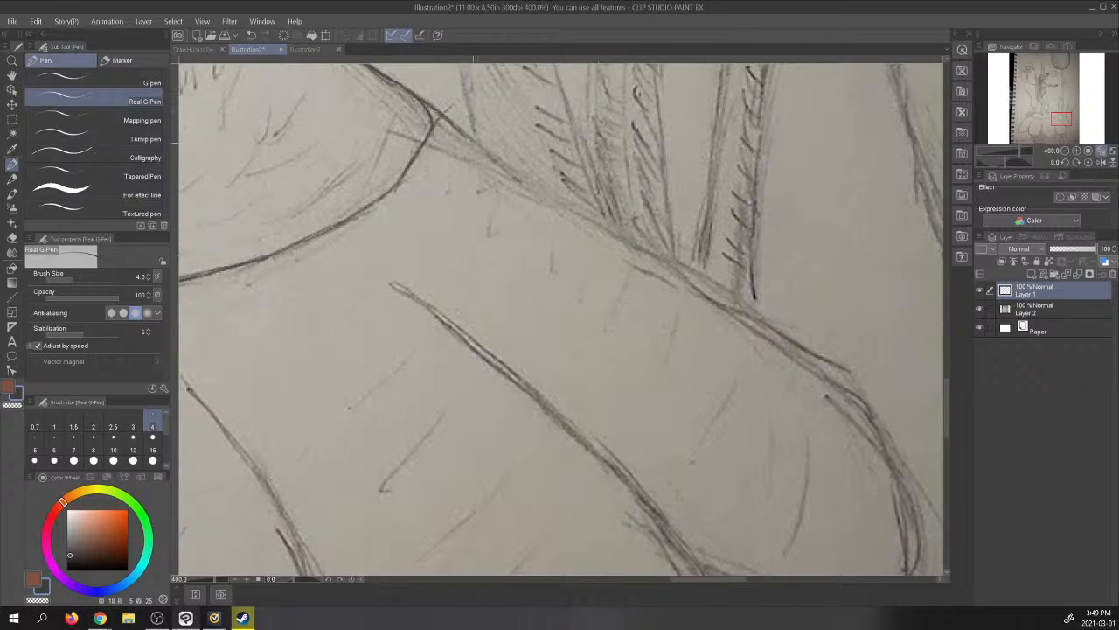
mouse_move(466, 136)
left_mouse_down()
mouse_move(850, 376)
mouse_move(874, 433)
left_mouse_up()
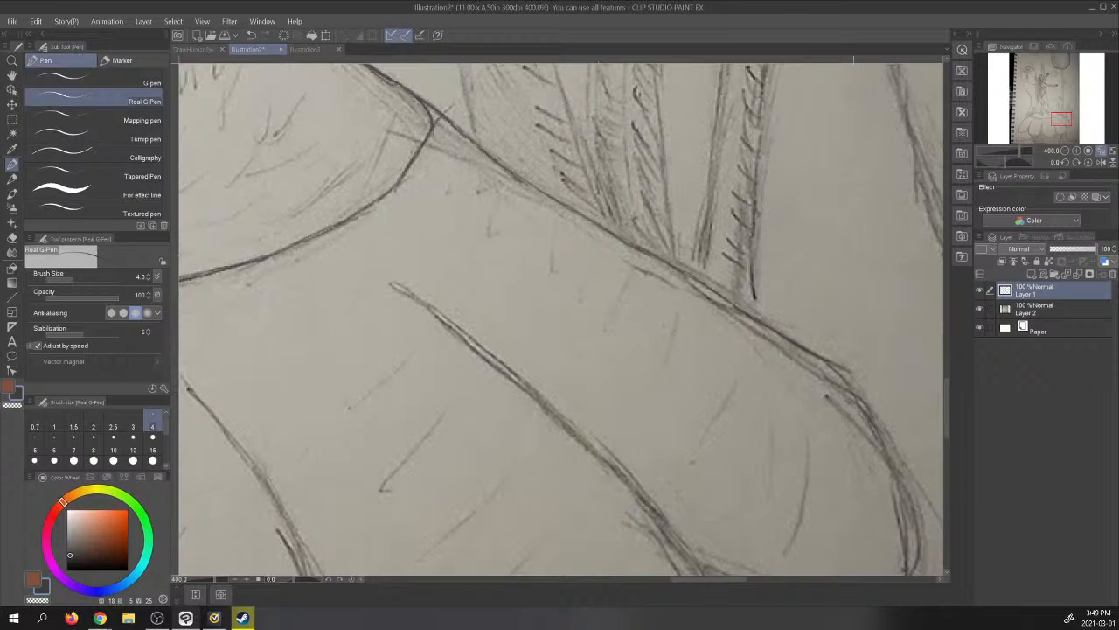
left_click_drag(840, 374, 894, 468)
left_click_drag(877, 432, 922, 569)
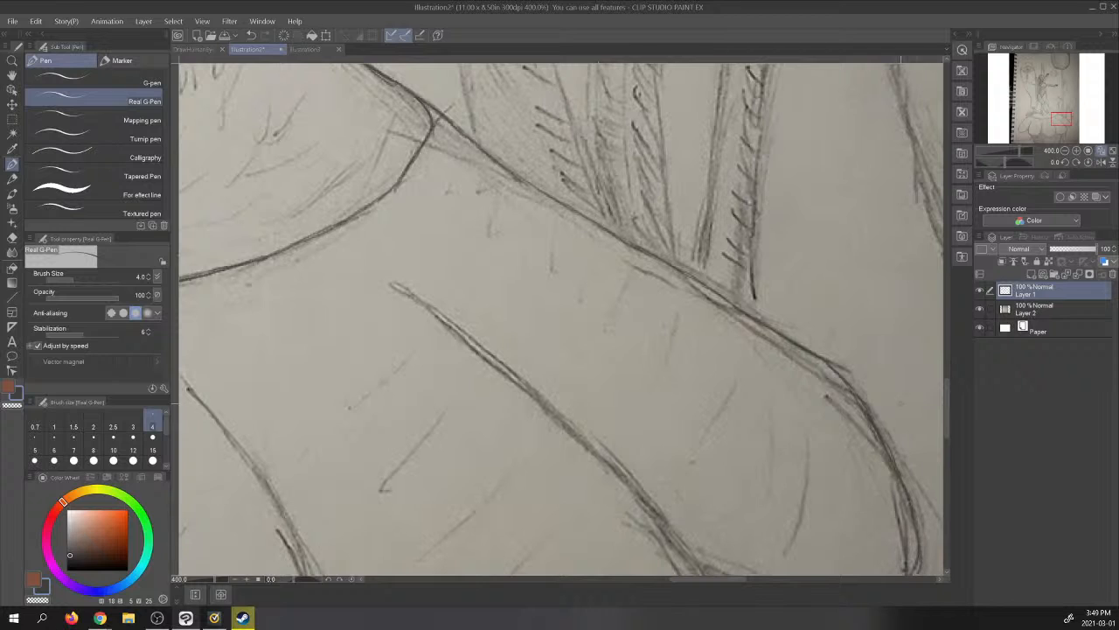
- Trace the rightmost lobe's rounded end and underside to the dividing line, checking the curve once with the photo layer hidden
mouse_move(1072, 116)
left_mouse_down()
mouse_move(1072, 103)
mouse_move(1070, 120)
left_mouse_up()
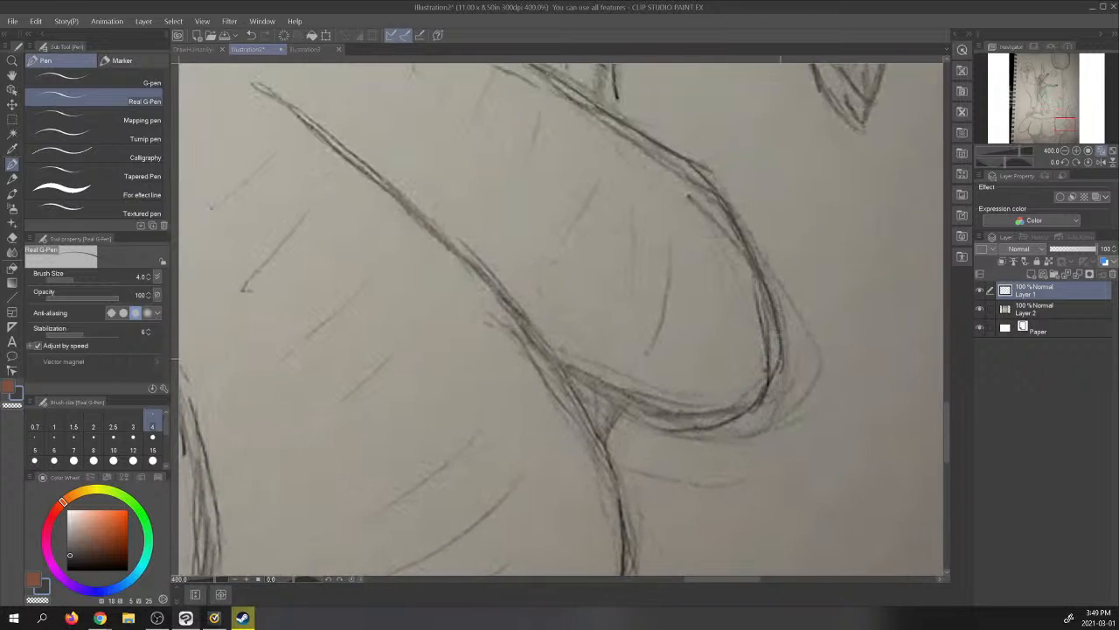
mouse_move(772, 382)
left_mouse_down()
mouse_move(724, 424)
mouse_move(702, 427)
mouse_move(658, 405)
left_mouse_up()
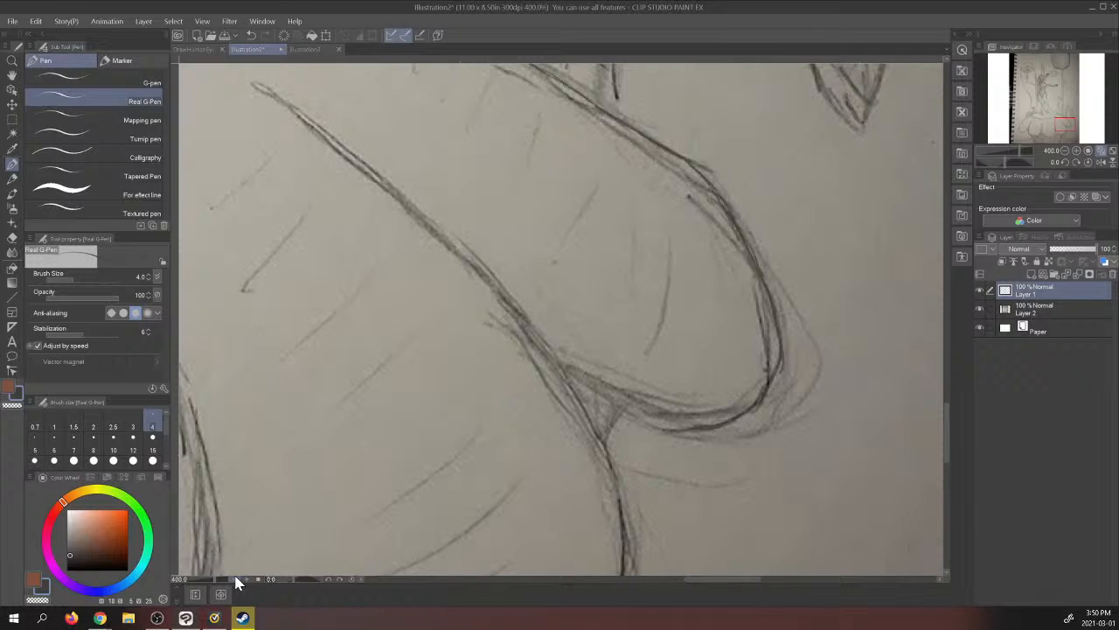
left_click(980, 308)
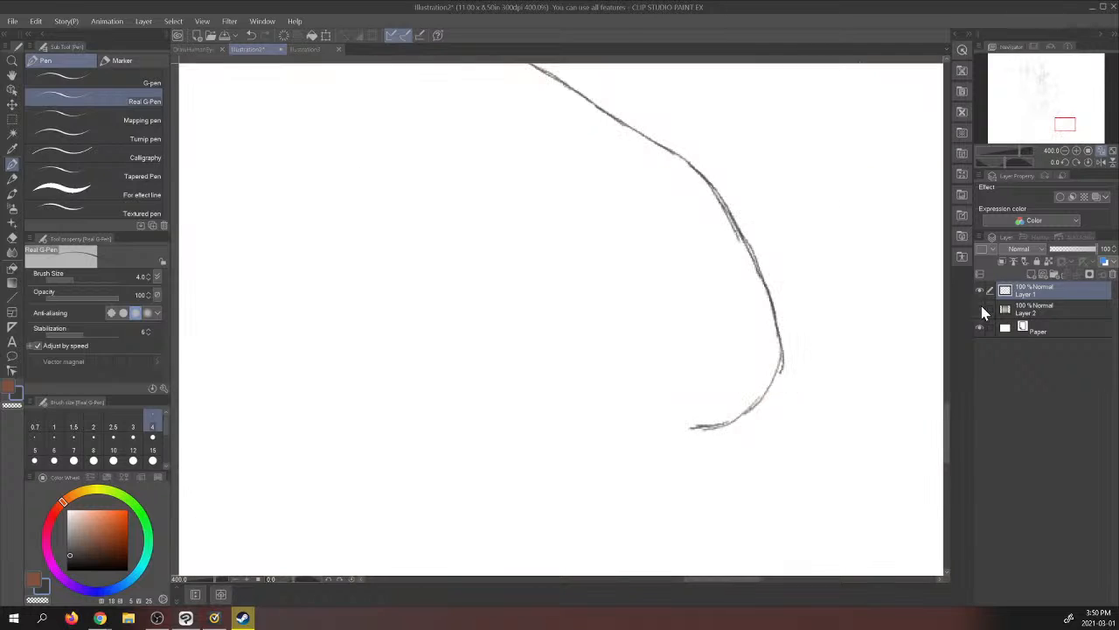
left_click(980, 311)
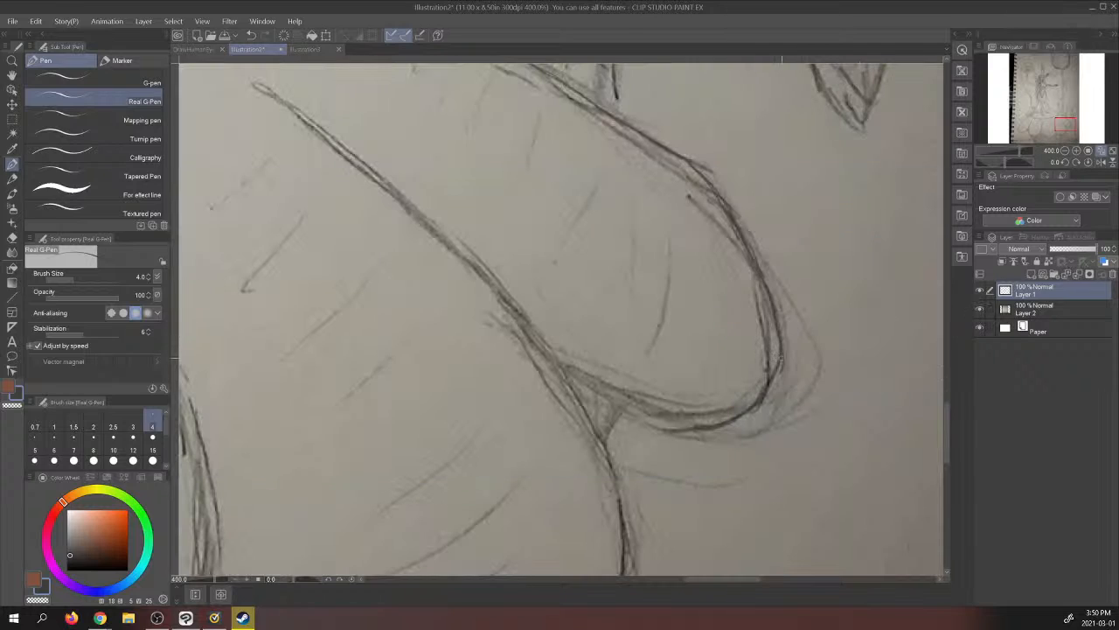
left_click_drag(772, 380, 781, 366)
mouse_move(699, 427)
left_mouse_down()
mouse_move(647, 421)
mouse_move(563, 368)
left_mouse_up()
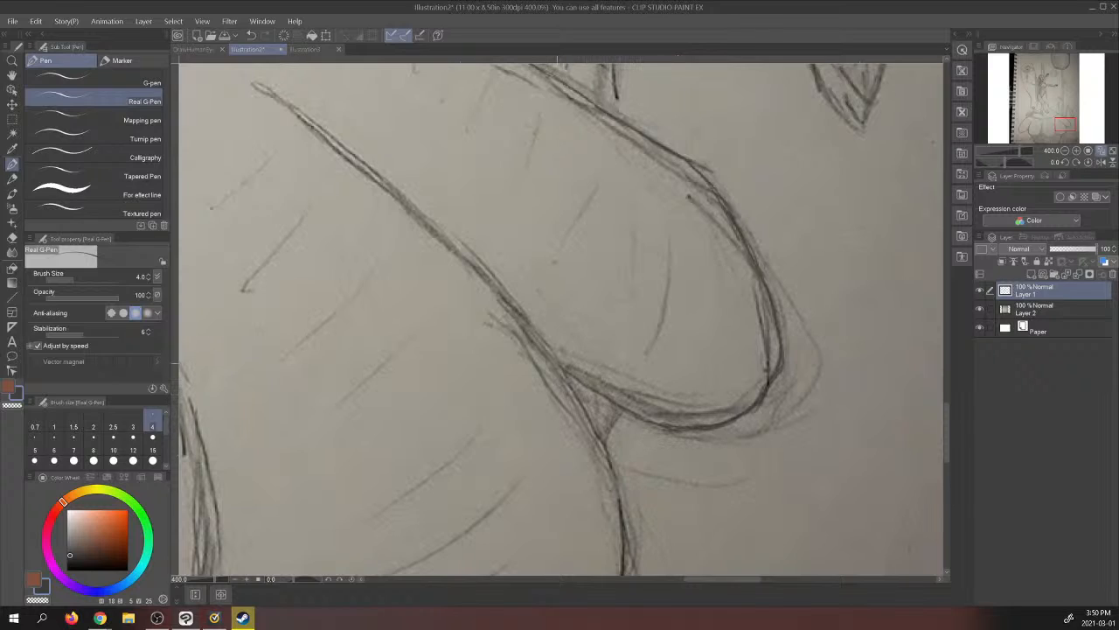
- Trace the dividing line beside the rightmost lobe from its upper tip down the neighbouring lobe's right edge
left_click_drag(255, 83, 304, 116)
mouse_move(281, 96)
left_mouse_down()
mouse_move(478, 269)
mouse_move(569, 383)
left_mouse_up()
left_click_drag(539, 342, 620, 498)
left_click_drag(623, 543, 626, 572)
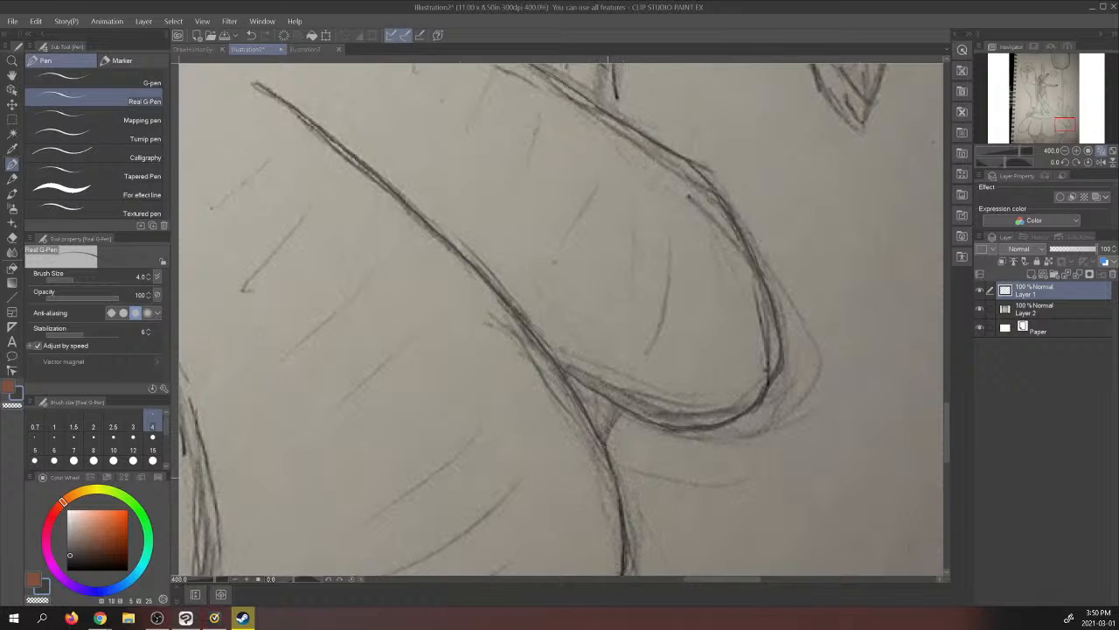
- Check the lines with the photo layer hidden, show it, and trace the second lobe from the right around its underside and left edge
left_click_drag(1064, 130, 1062, 133)
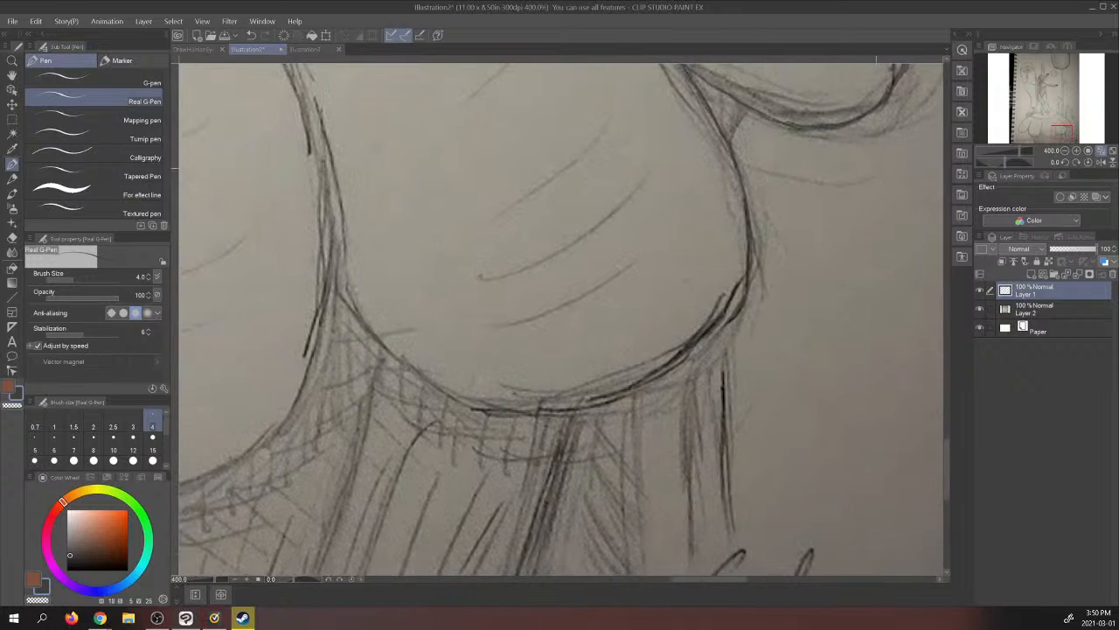
left_click(980, 308)
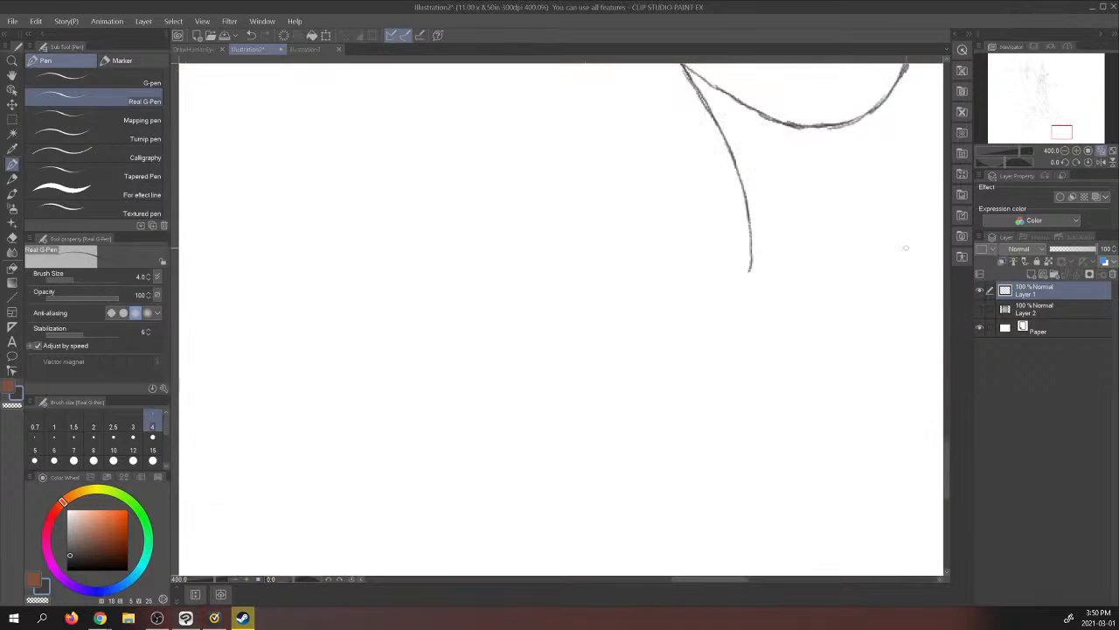
left_click(980, 310)
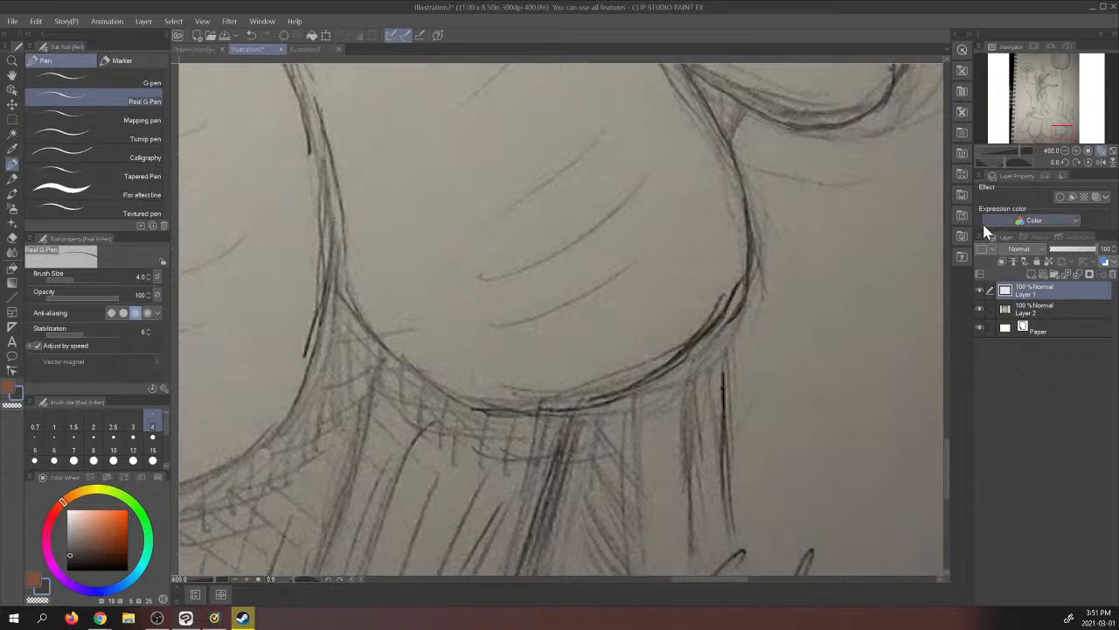
left_click(980, 308)
left_click(979, 308)
mouse_move(751, 264)
left_mouse_down()
mouse_move(712, 332)
mouse_move(672, 360)
left_mouse_up()
mouse_move(596, 395)
left_mouse_down()
mouse_move(515, 409)
mouse_move(453, 398)
mouse_move(494, 409)
left_mouse_up()
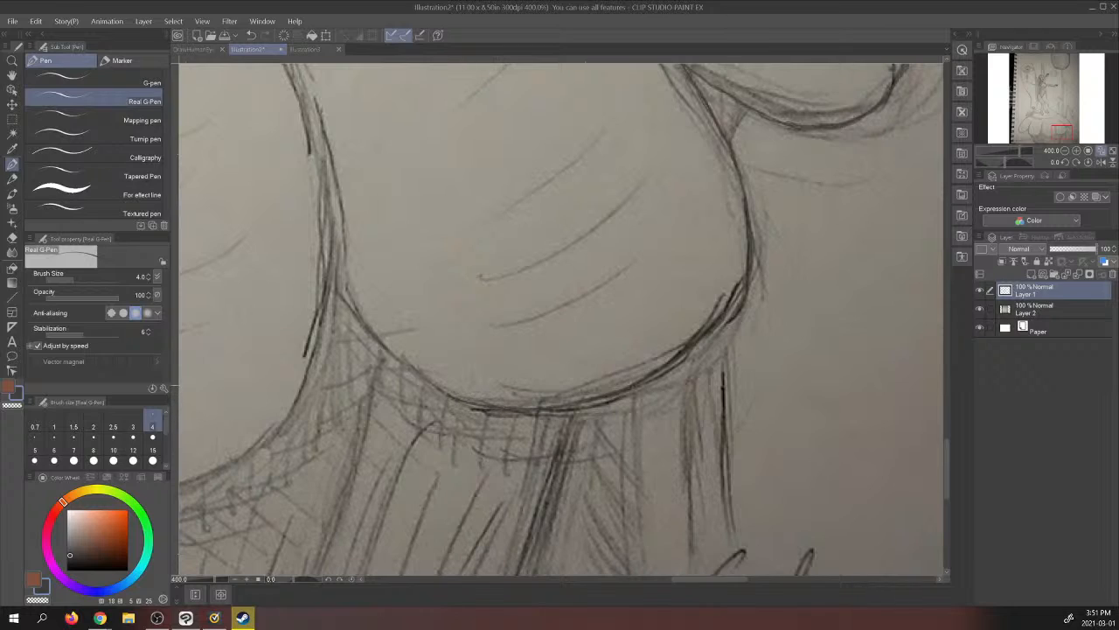
mouse_move(437, 386)
left_mouse_down()
mouse_move(359, 321)
mouse_move(327, 256)
left_mouse_up()
mouse_move(352, 312)
left_mouse_down()
mouse_move(332, 280)
mouse_move(328, 173)
mouse_move(306, 89)
left_mouse_up()
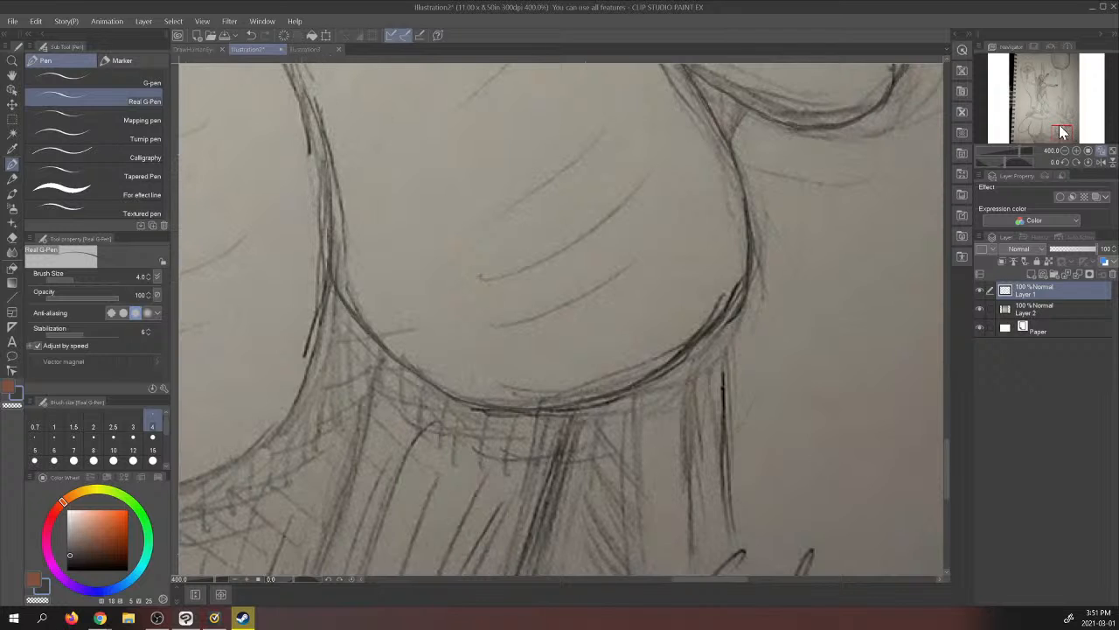
- Trace the dividing line left of that lobe from its upper tip downward and check the join with the photo layer hidden
left_click_drag(1059, 124, 1058, 124)
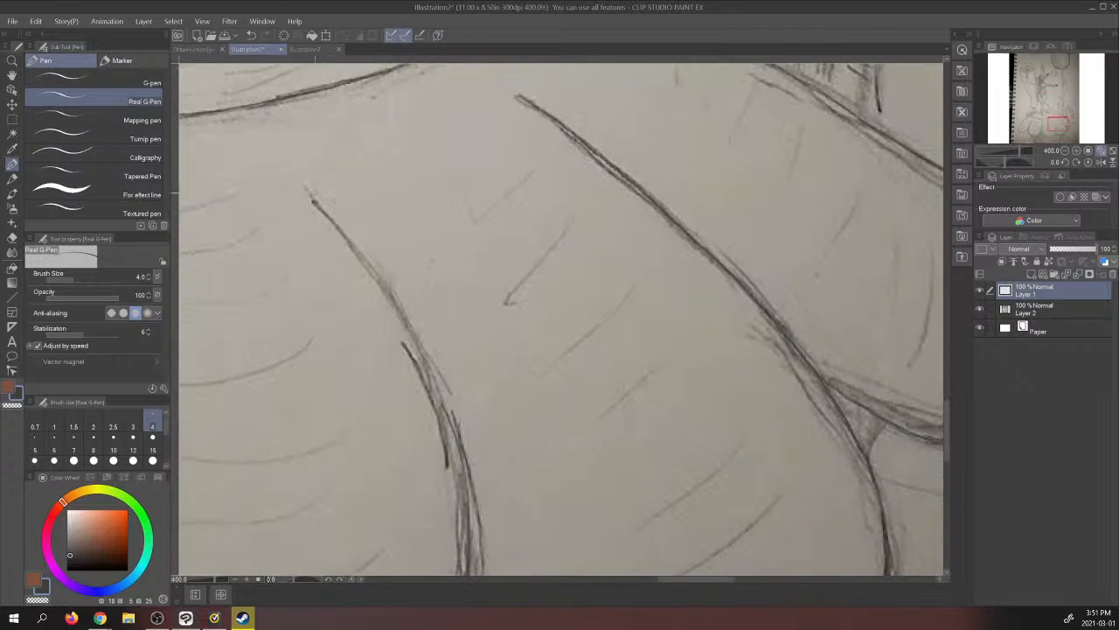
mouse_move(306, 187)
left_mouse_down()
mouse_move(413, 328)
mouse_move(460, 486)
mouse_move(467, 568)
left_mouse_up()
left_click_drag(1057, 125, 1053, 136)
left_click(980, 310)
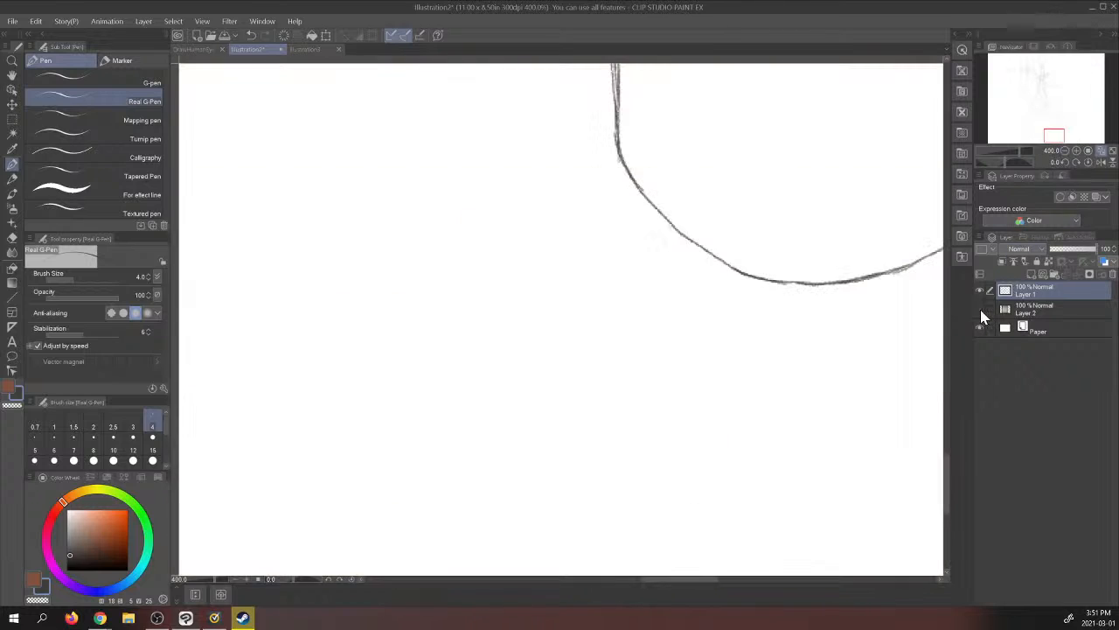
left_click(980, 310)
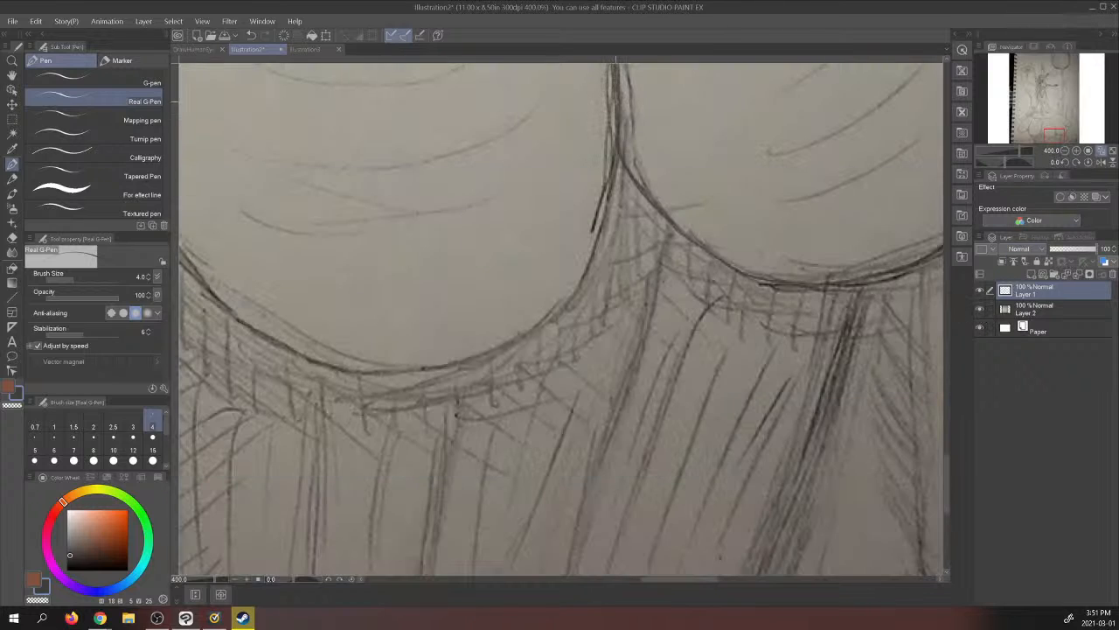
- Trace the middle lobe's right edge and rounded underside to its left side, then check the curve with the photo layer hidden
left_click_drag(615, 164, 607, 205)
mouse_move(593, 256)
left_mouse_down()
mouse_move(561, 310)
mouse_move(518, 340)
left_mouse_up()
mouse_move(565, 301)
left_mouse_down()
mouse_move(481, 358)
mouse_move(336, 370)
mouse_move(257, 334)
mouse_move(171, 268)
left_mouse_up()
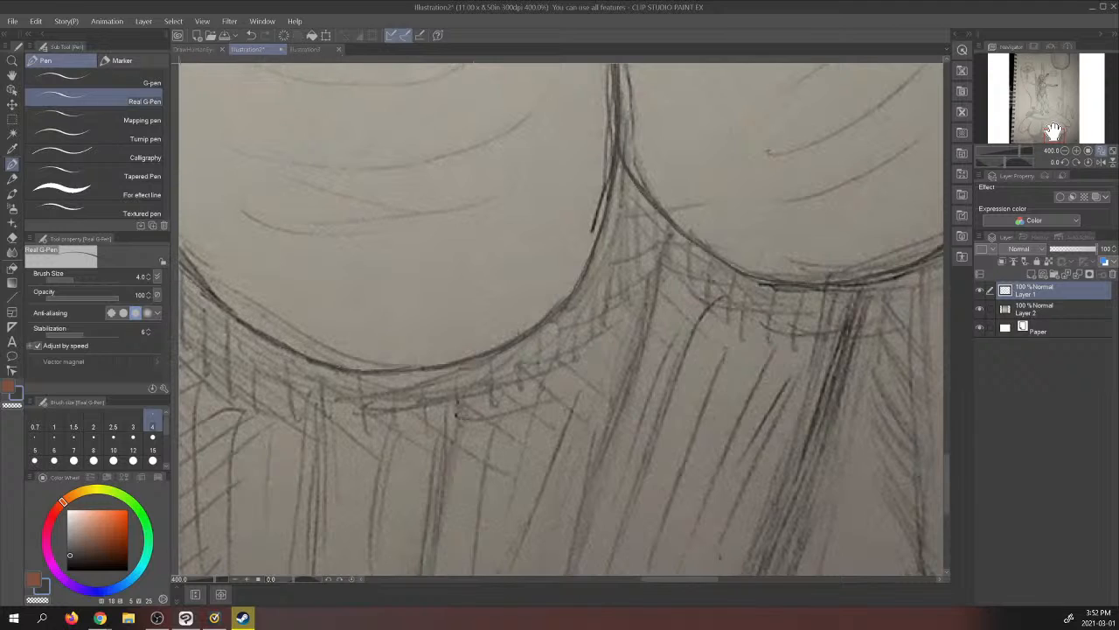
mouse_move(1053, 131)
left_mouse_down()
mouse_move(1045, 105)
mouse_move(1044, 120)
left_mouse_up()
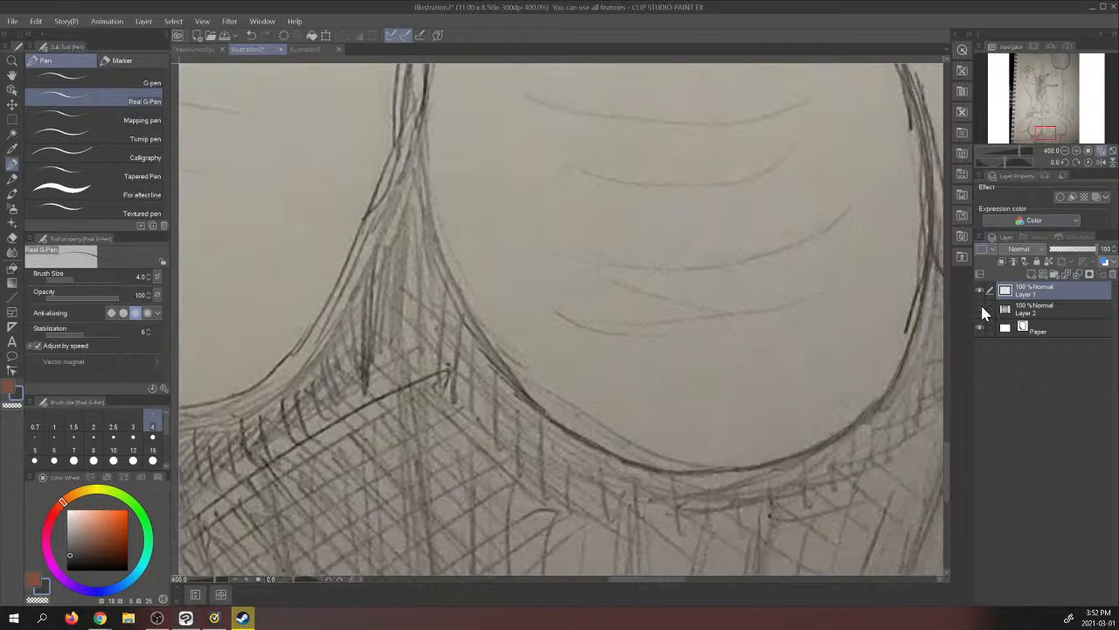
left_click(980, 308)
left_click(980, 308)
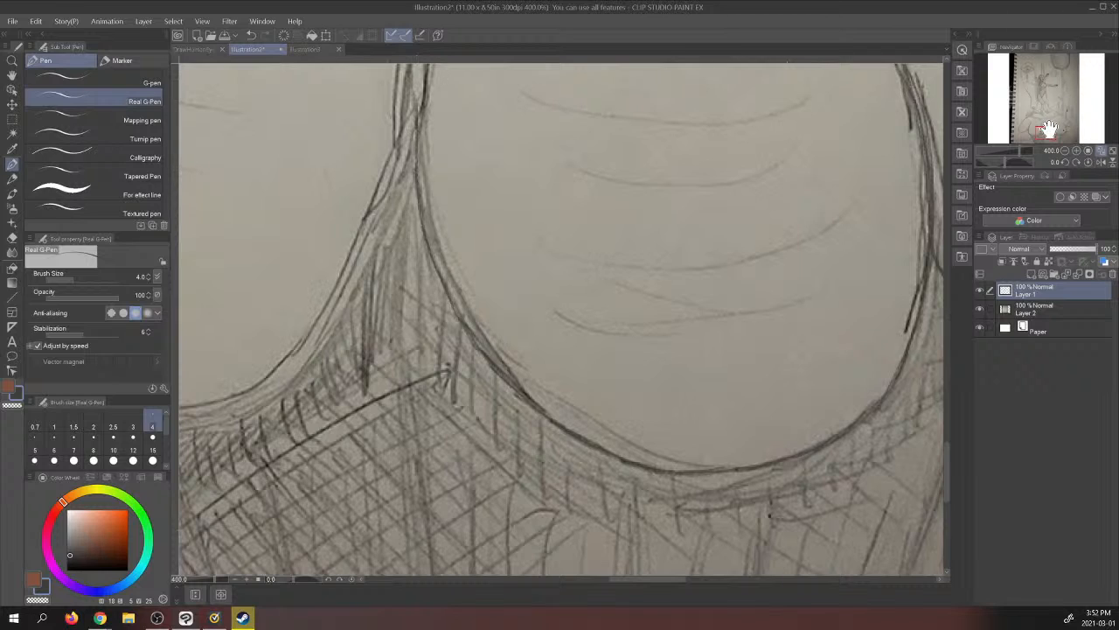
- Trace the dividing line left of the middle lobe from its upper tip down the neighbouring lobe's right edge
mouse_move(1048, 130)
left_mouse_down()
mouse_move(1050, 117)
mouse_move(1045, 126)
left_mouse_up()
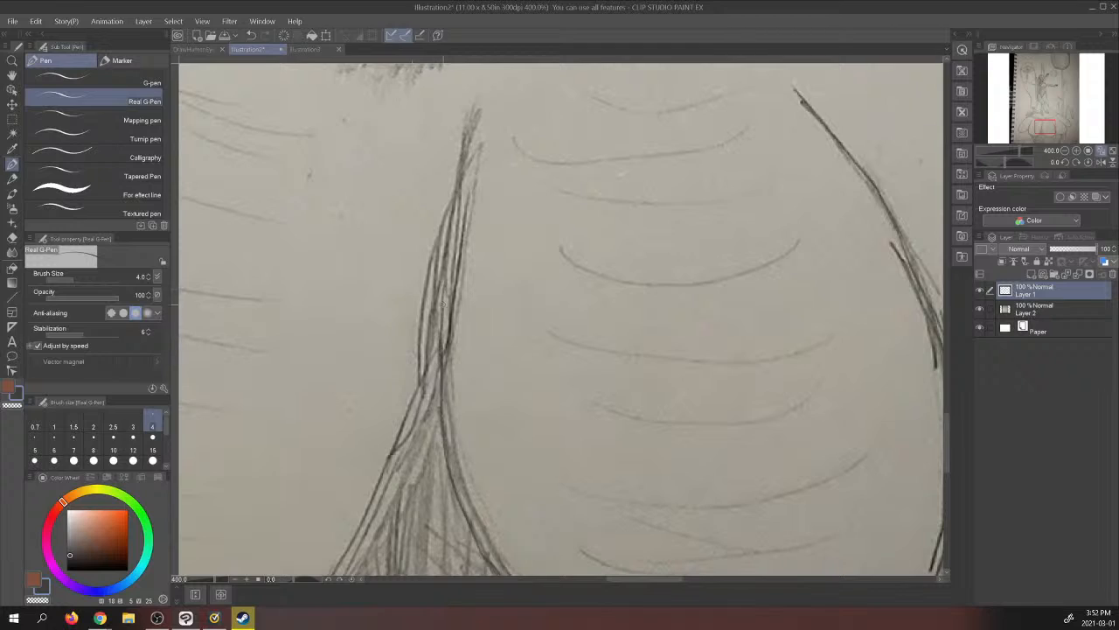
left_click_drag(443, 304, 456, 210)
left_click_drag(449, 250, 477, 100)
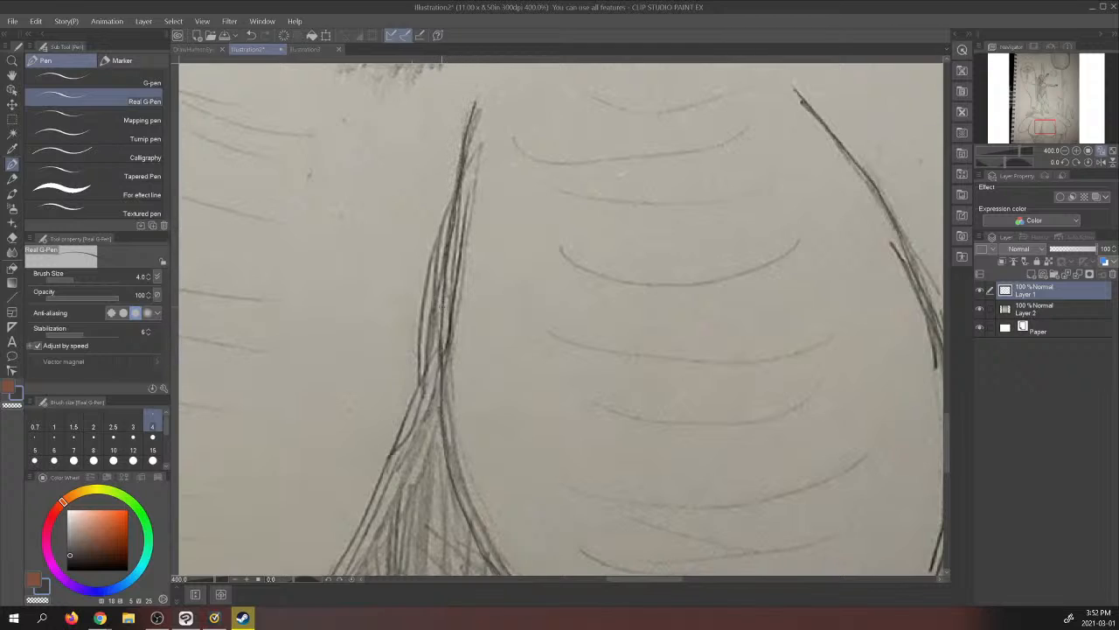
left_click_drag(440, 321, 413, 412)
left_click_drag(436, 357, 394, 473)
left_click_drag(411, 420, 354, 546)
left_click_drag(384, 482, 345, 564)
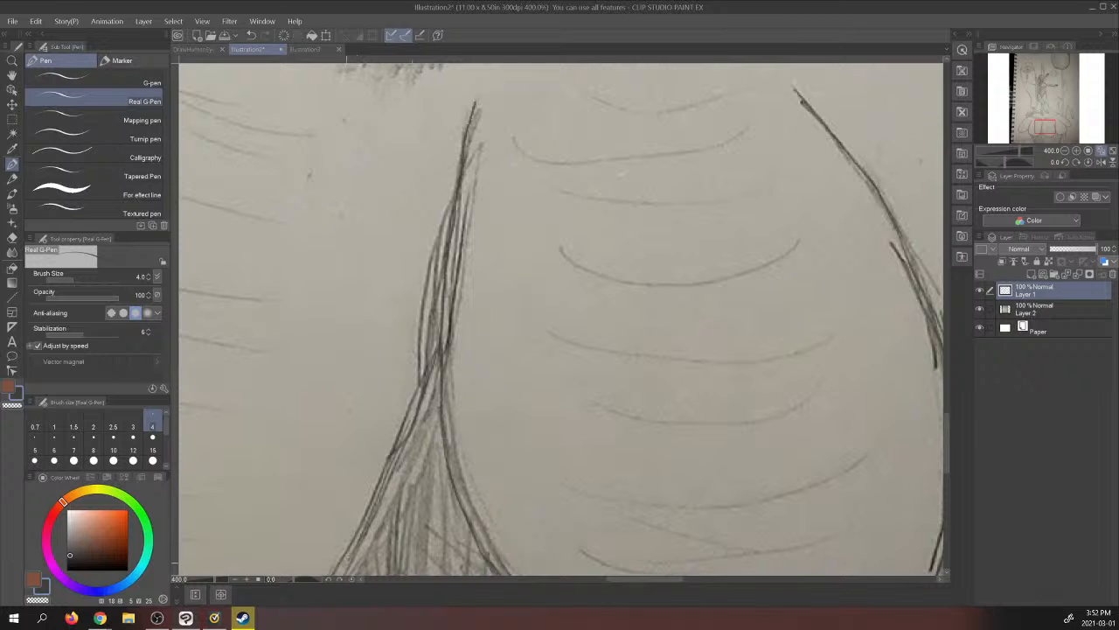
- Trace the second lobe from the left around its underside and up its left edge, checking it with the photo layer hidden
left_click_drag(1029, 119, 1038, 133)
left_click(980, 310)
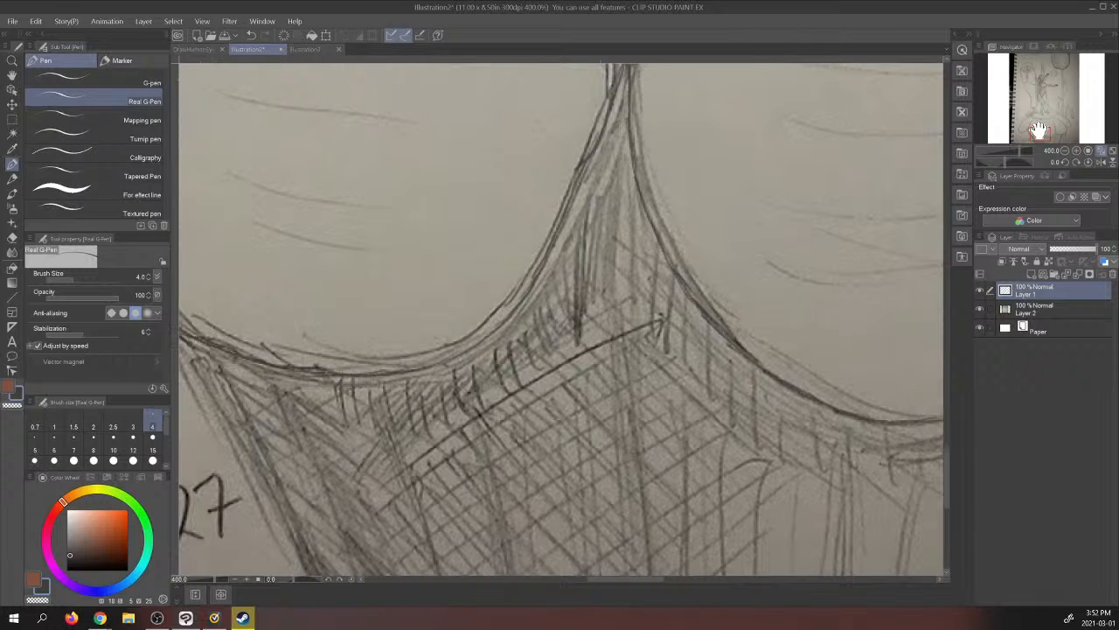
mouse_move(1038, 130)
left_mouse_down()
mouse_move(1036, 118)
mouse_move(1033, 131)
left_mouse_up()
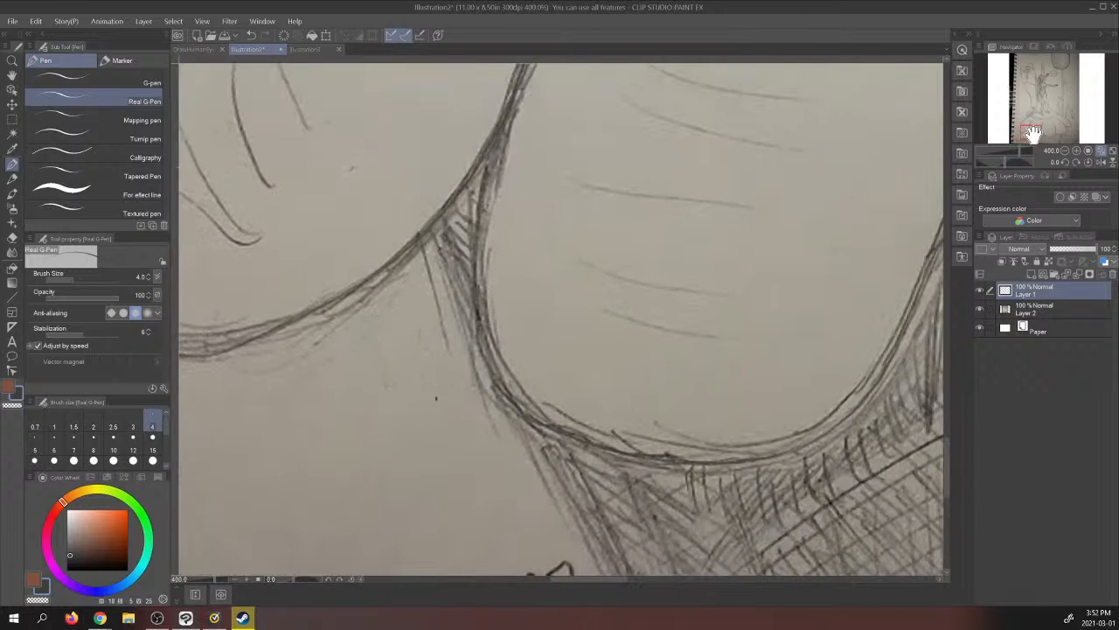
left_click(979, 308)
left_click(979, 309)
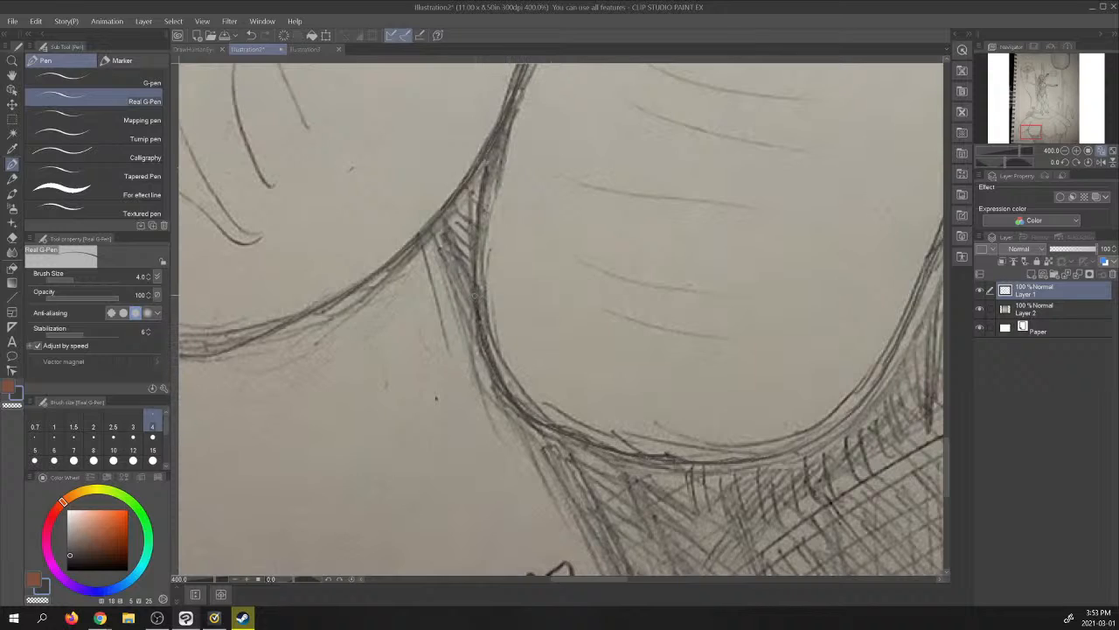
mouse_move(474, 266)
left_mouse_down()
mouse_move(473, 192)
mouse_move(528, 67)
left_mouse_up()
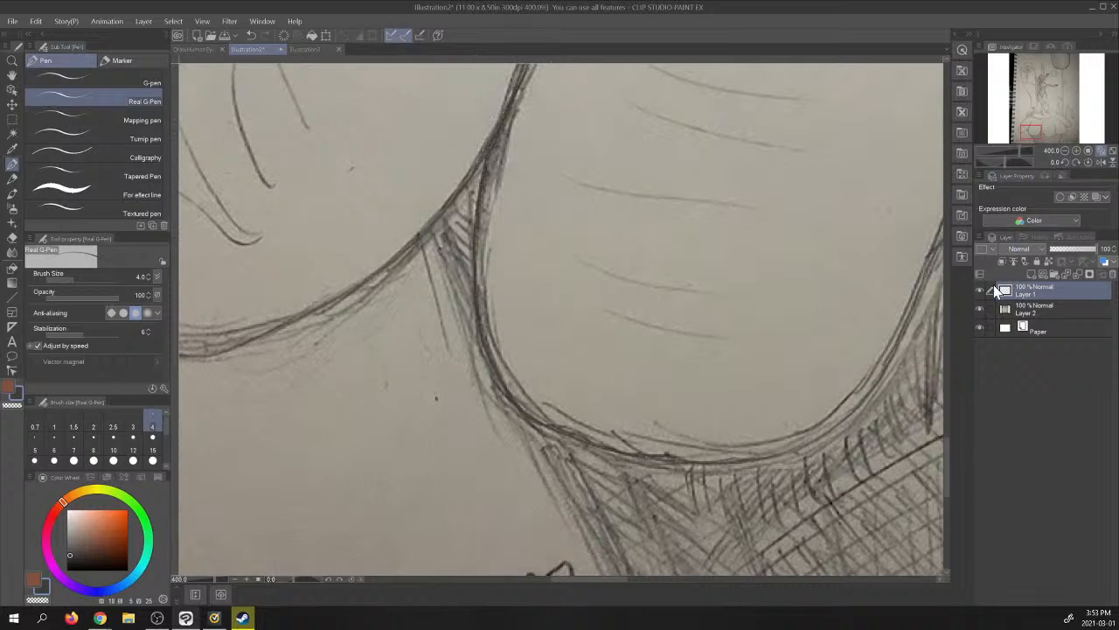
left_click(980, 309)
left_click(980, 309)
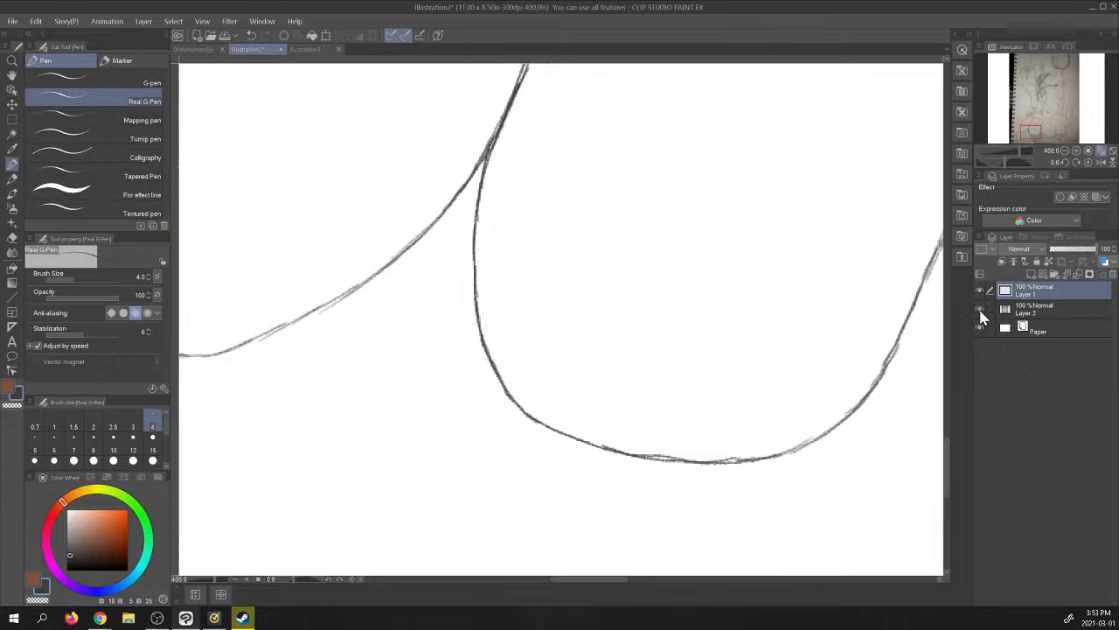
- Trace the stem's side lines beneath the lobes and review the whole tracing with the photo layer hidden
left_click_drag(1035, 133, 1038, 138)
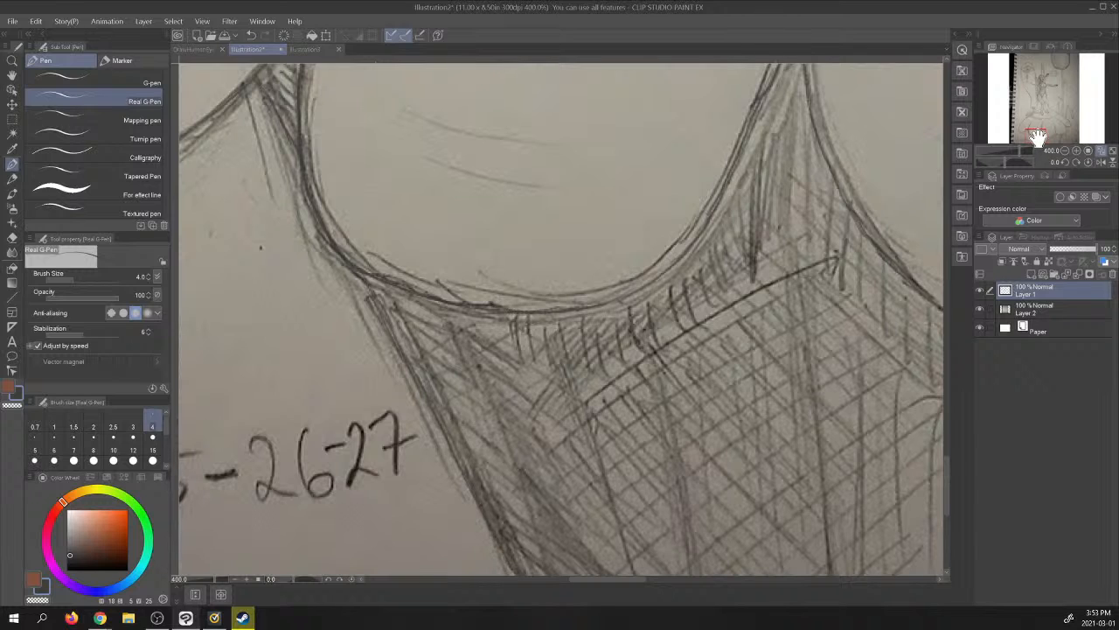
left_click_drag(1041, 140, 1039, 138)
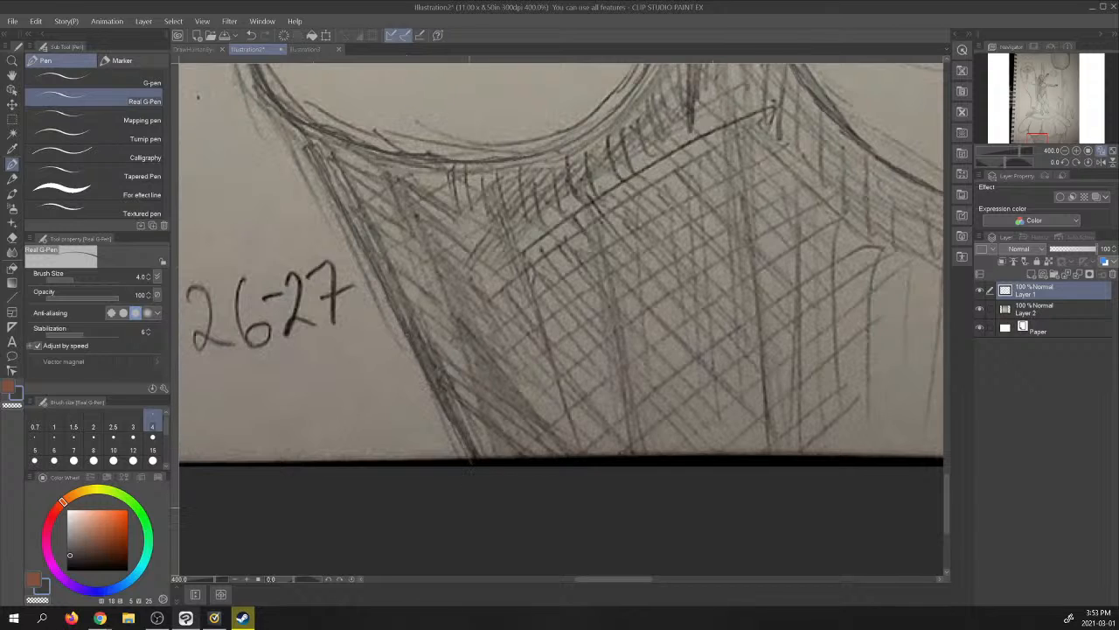
mouse_move(1038, 140)
left_mouse_down()
mouse_move(1043, 124)
mouse_move(1072, 124)
mouse_move(1040, 138)
left_mouse_up()
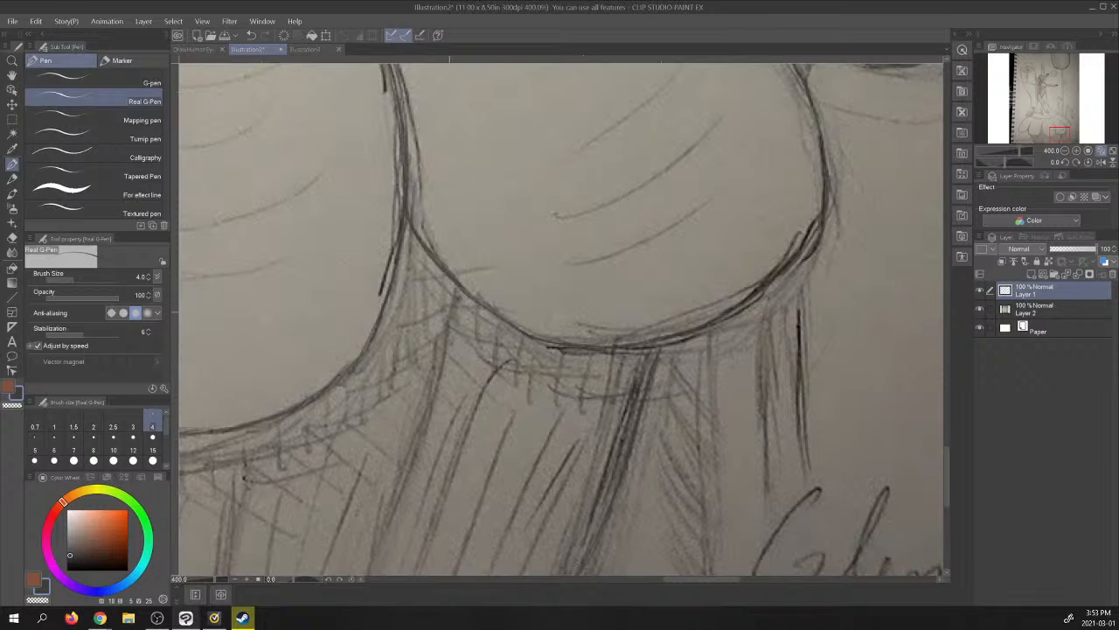
left_click_drag(444, 346, 376, 551)
left_click(1100, 151)
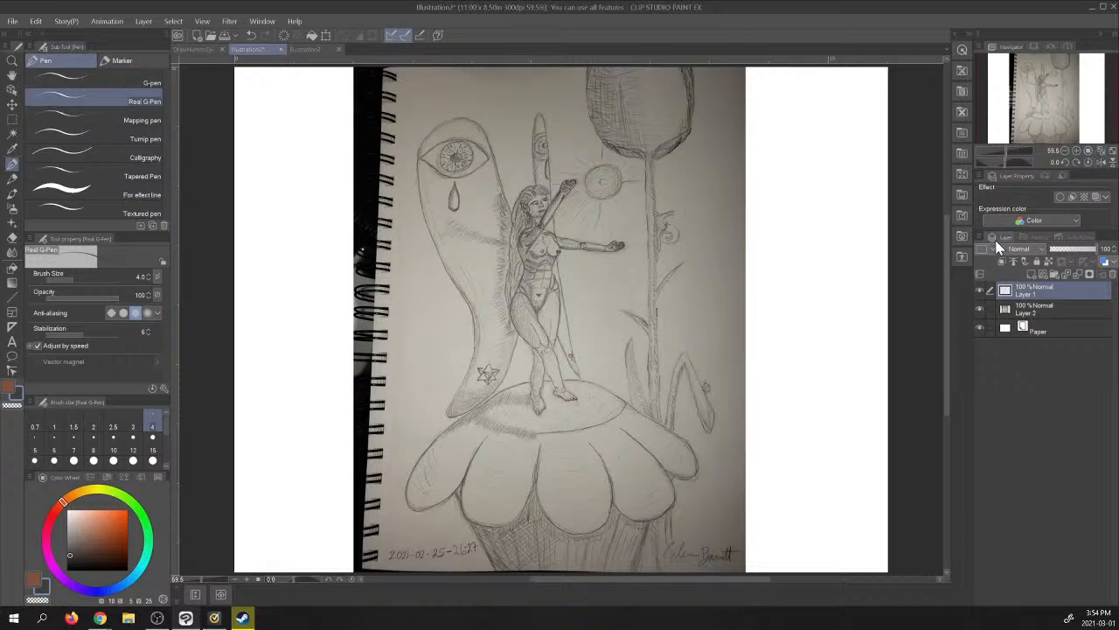
left_click(980, 309)
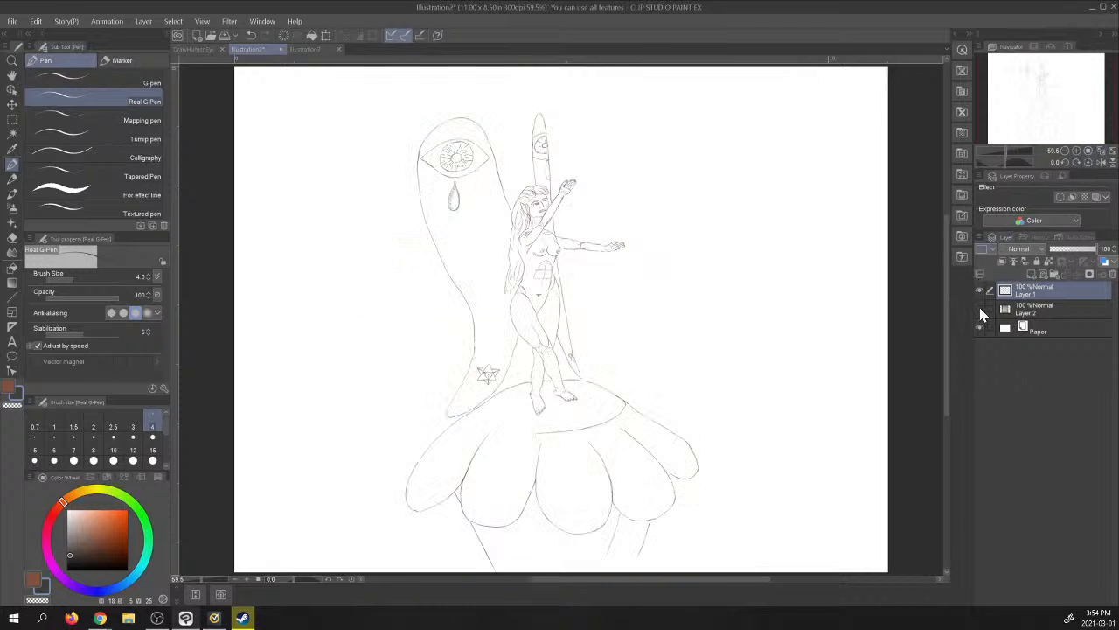
left_click(979, 308)
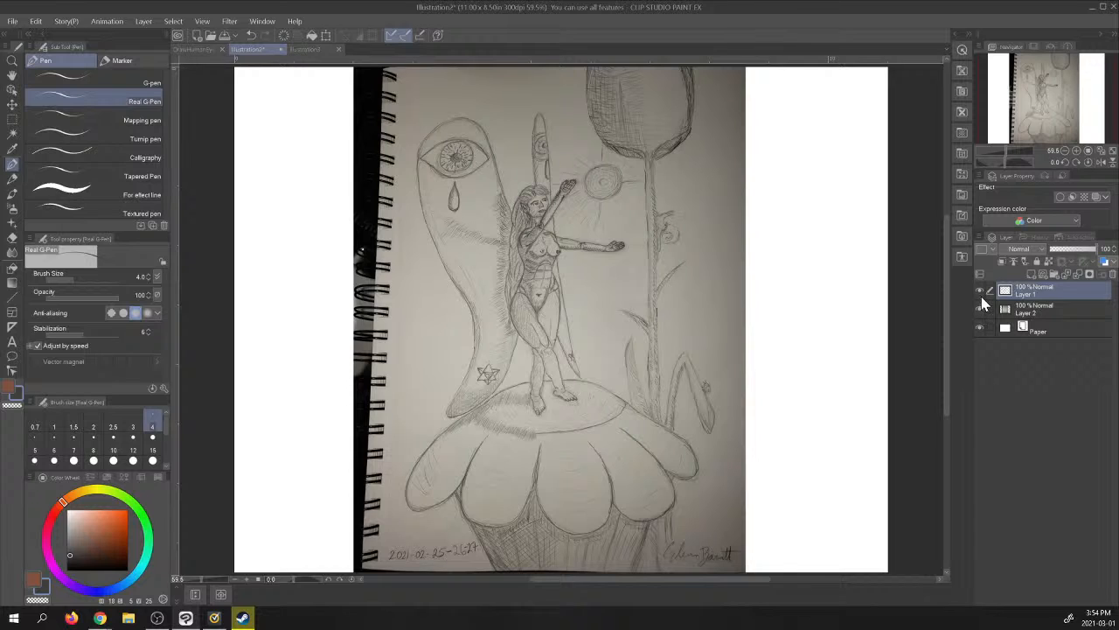
- Trace the sun's outer circle beside the raised hand and check it once with the photo layer hidden
left_click(1082, 153)
left_click(1082, 153)
left_click(1082, 153)
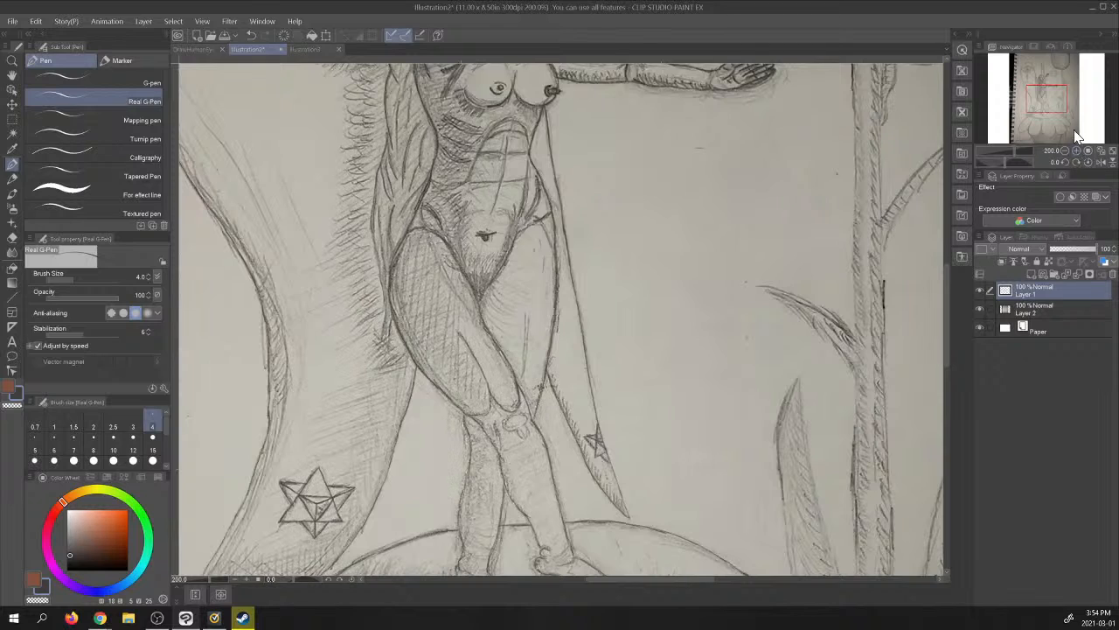
left_click_drag(1054, 105, 1060, 80)
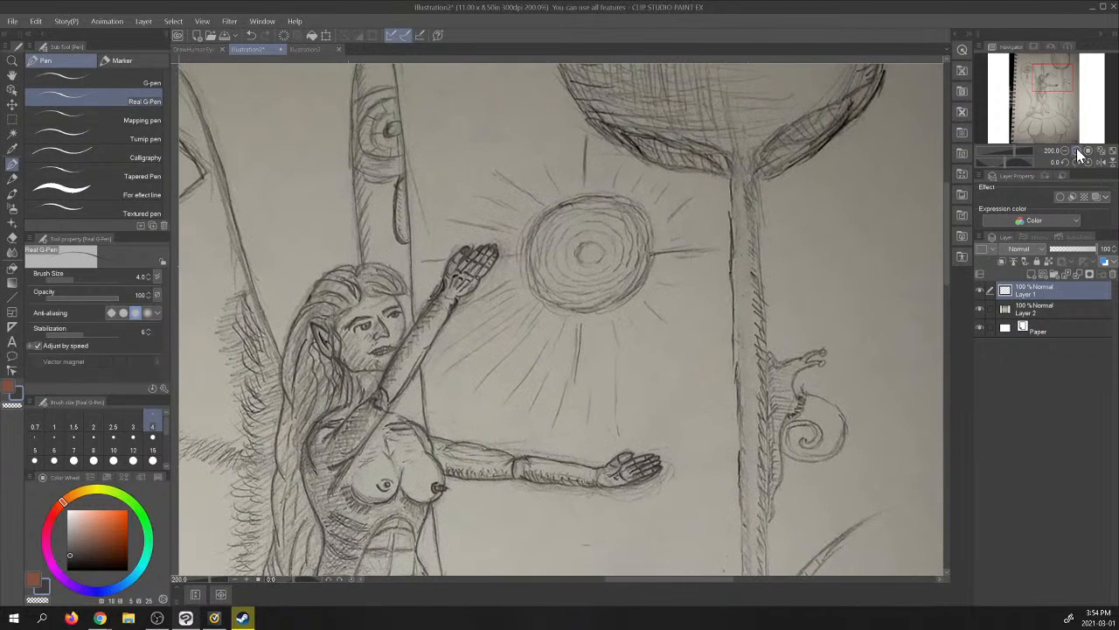
left_click(1083, 153)
left_click_drag(1054, 76, 1054, 77)
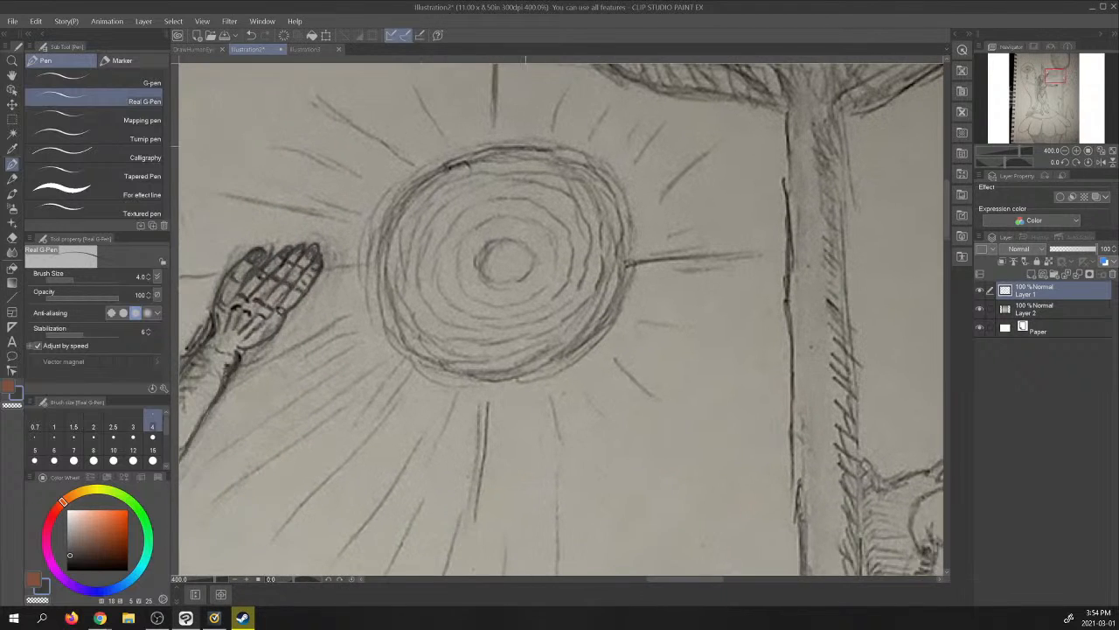
mouse_move(612, 180)
left_mouse_down()
mouse_move(634, 251)
mouse_move(609, 322)
left_mouse_up()
mouse_move(623, 282)
left_mouse_down()
mouse_move(610, 320)
mouse_move(558, 367)
left_mouse_up()
mouse_move(582, 154)
left_mouse_down()
mouse_move(499, 145)
mouse_move(429, 166)
mouse_move(395, 201)
mouse_move(380, 273)
left_mouse_up()
mouse_move(385, 224)
left_mouse_down()
mouse_move(390, 308)
mouse_move(446, 357)
left_mouse_up()
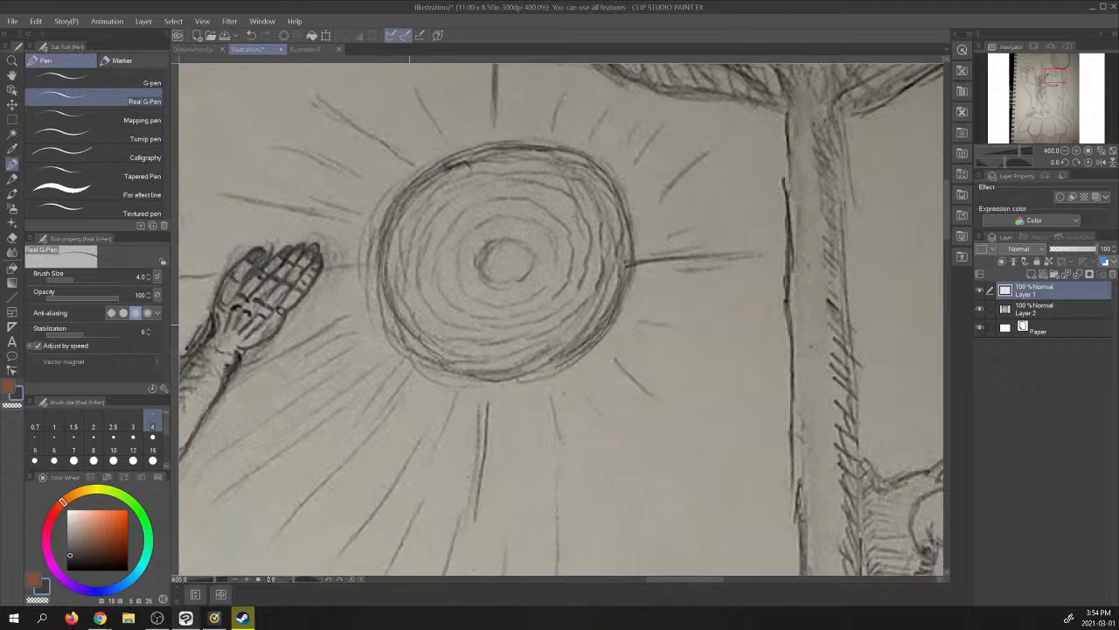
mouse_move(410, 324)
left_mouse_down()
mouse_move(463, 367)
mouse_move(503, 373)
mouse_move(556, 365)
mouse_move(608, 329)
left_mouse_up()
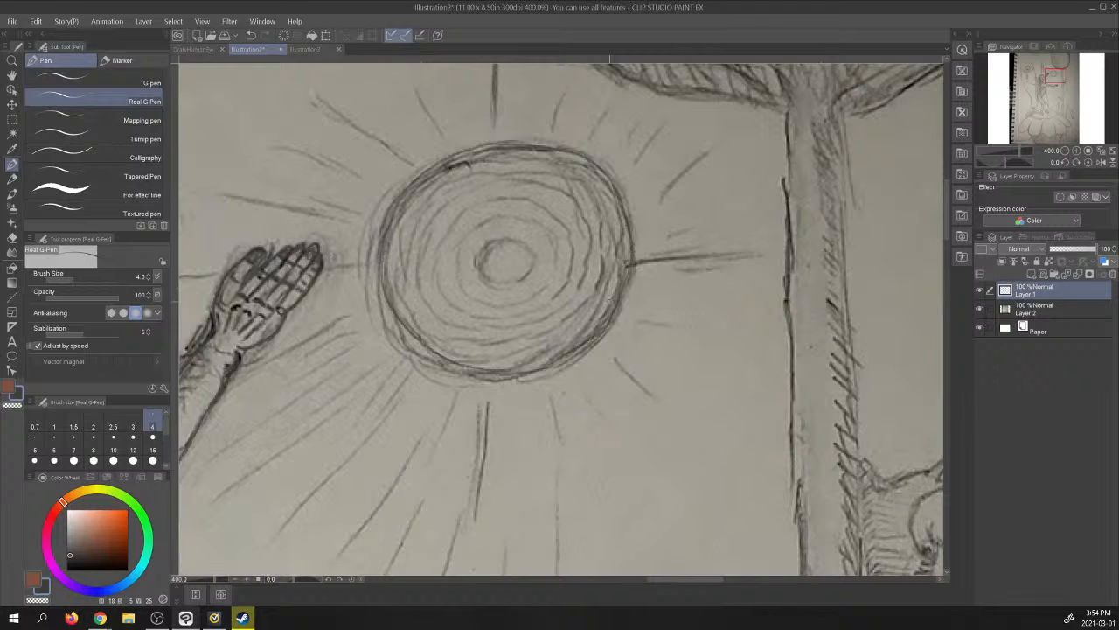
left_click(980, 308)
left_click(981, 308)
- Trace the sun's rays from its right side over the top to the horizontal ray crossing the raised hand
left_click_drag(630, 263, 759, 251)
left_click_drag(671, 234, 691, 232)
mouse_move(635, 164)
left_mouse_down()
mouse_move(671, 124)
mouse_move(639, 121)
mouse_move(611, 98)
left_mouse_up()
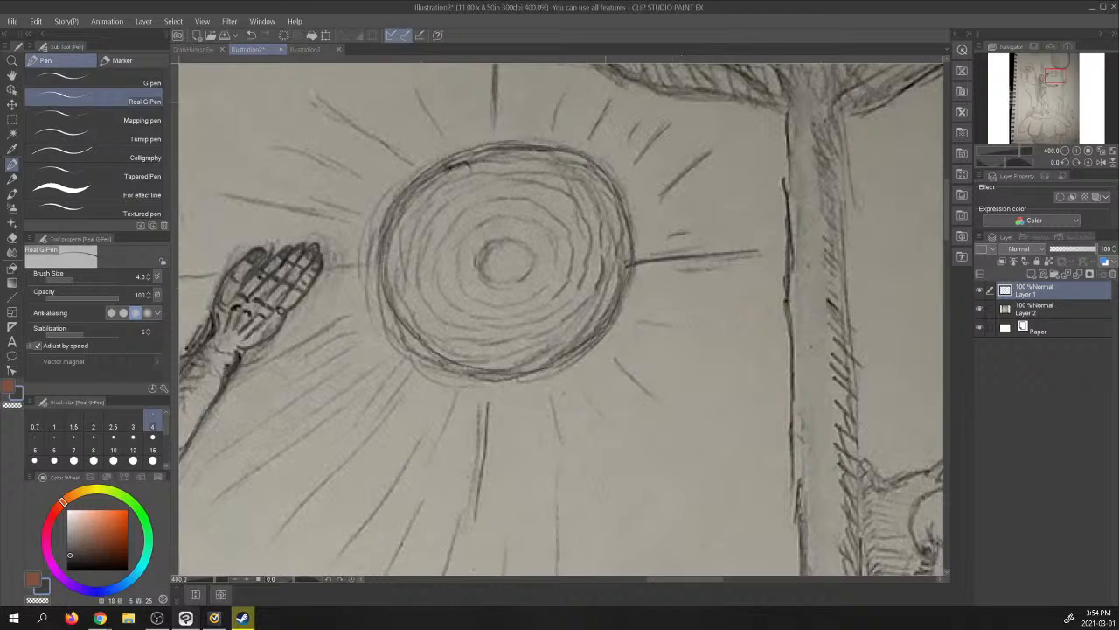
left_click_drag(554, 122, 565, 91)
left_click_drag(411, 83, 442, 134)
left_click_drag(312, 94, 407, 161)
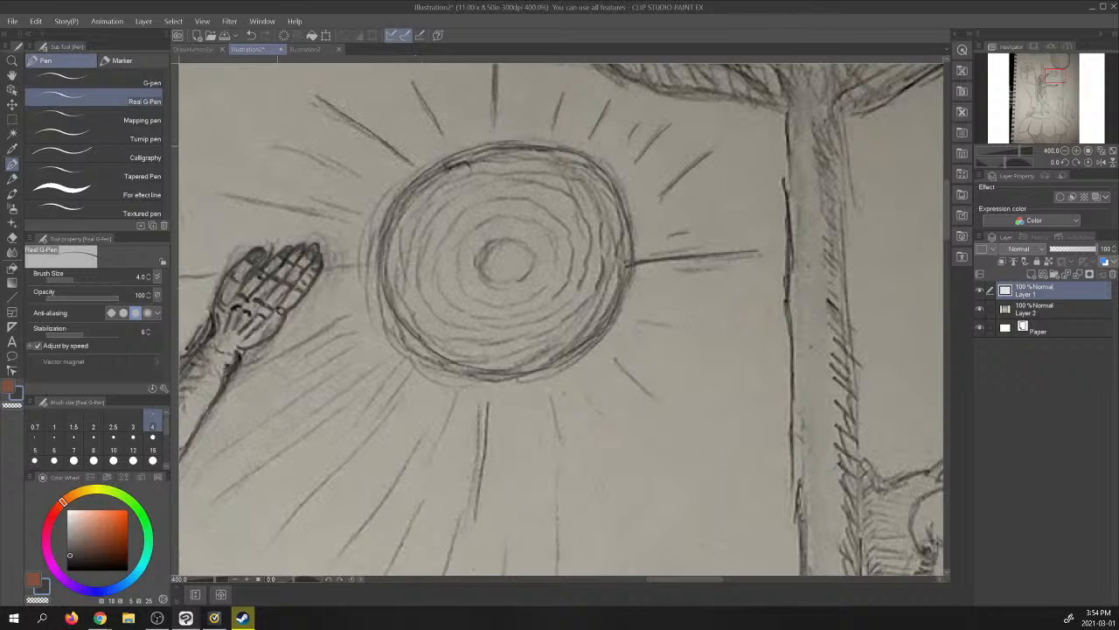
mouse_move(273, 143)
left_mouse_down()
mouse_move(359, 175)
mouse_move(336, 203)
mouse_move(361, 214)
left_mouse_up()
left_click_drag(225, 193, 350, 217)
left_click_drag(376, 261, 336, 267)
left_click_drag(224, 272, 174, 276)
- Trace the long and short rays fanning out from the sun's lower left side below the raised hand
left_click_drag(231, 385, 349, 311)
left_click_drag(308, 358, 357, 332)
left_click_drag(295, 379, 360, 343)
left_click_drag(200, 467, 354, 357)
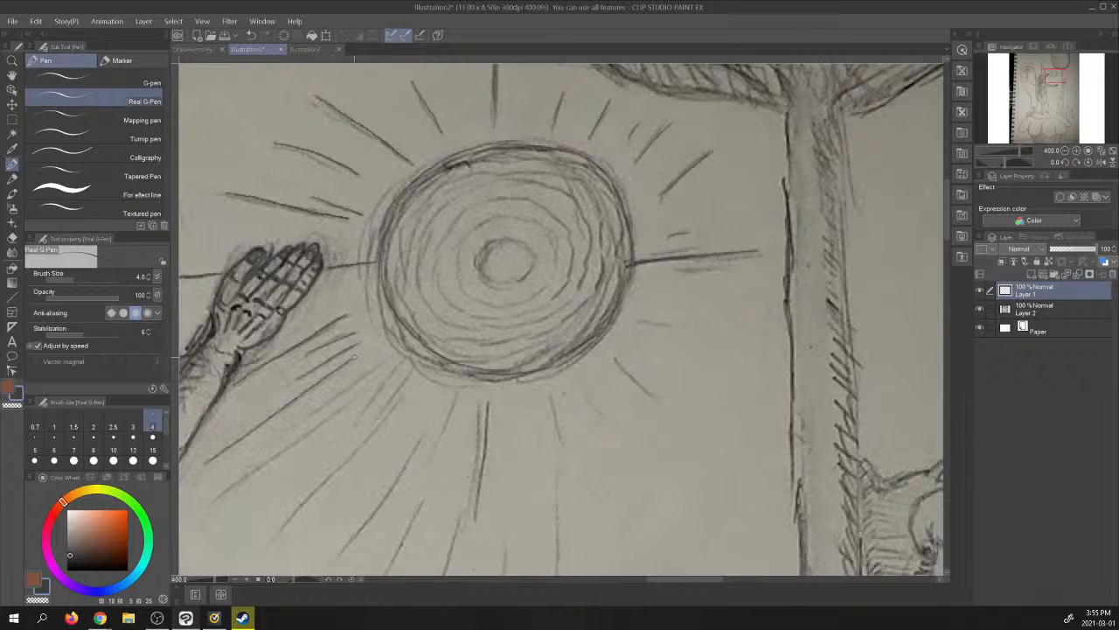
left_click_drag(310, 417, 400, 351)
left_click_drag(219, 500, 410, 356)
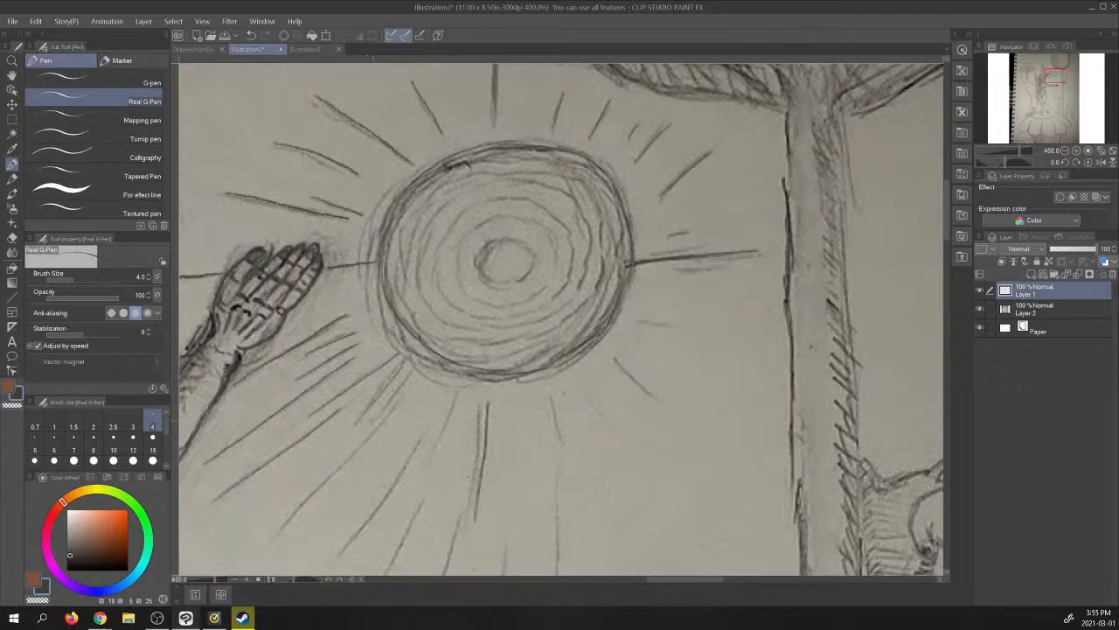
left_click_drag(373, 420, 416, 368)
left_click_drag(271, 539, 412, 389)
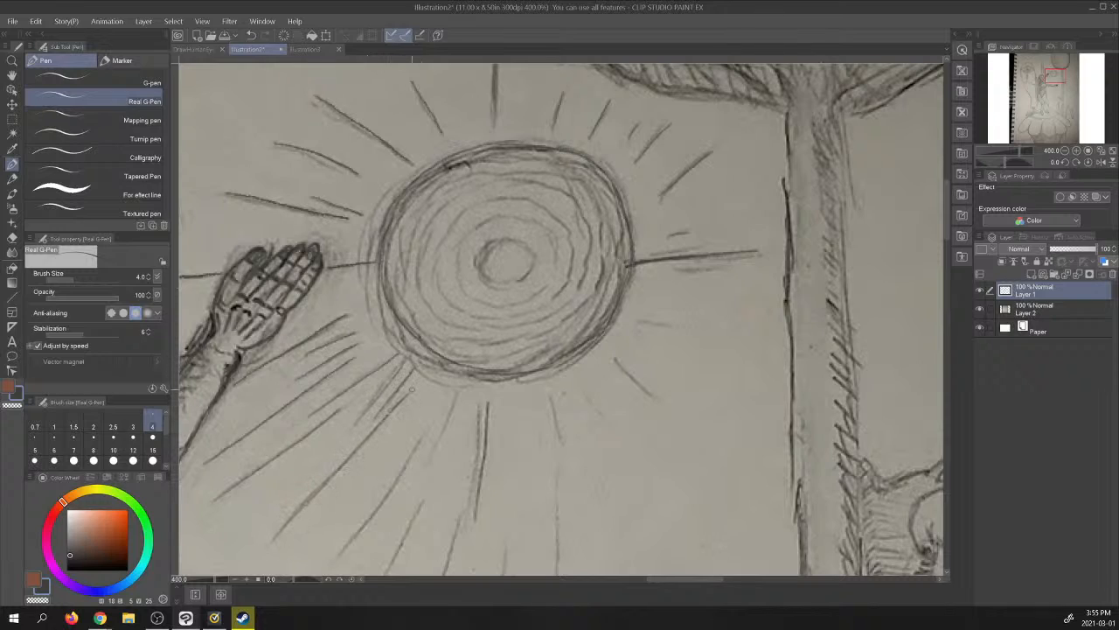
left_click_drag(339, 551, 420, 447)
left_click_drag(463, 387, 437, 442)
left_click_drag(423, 501, 387, 568)
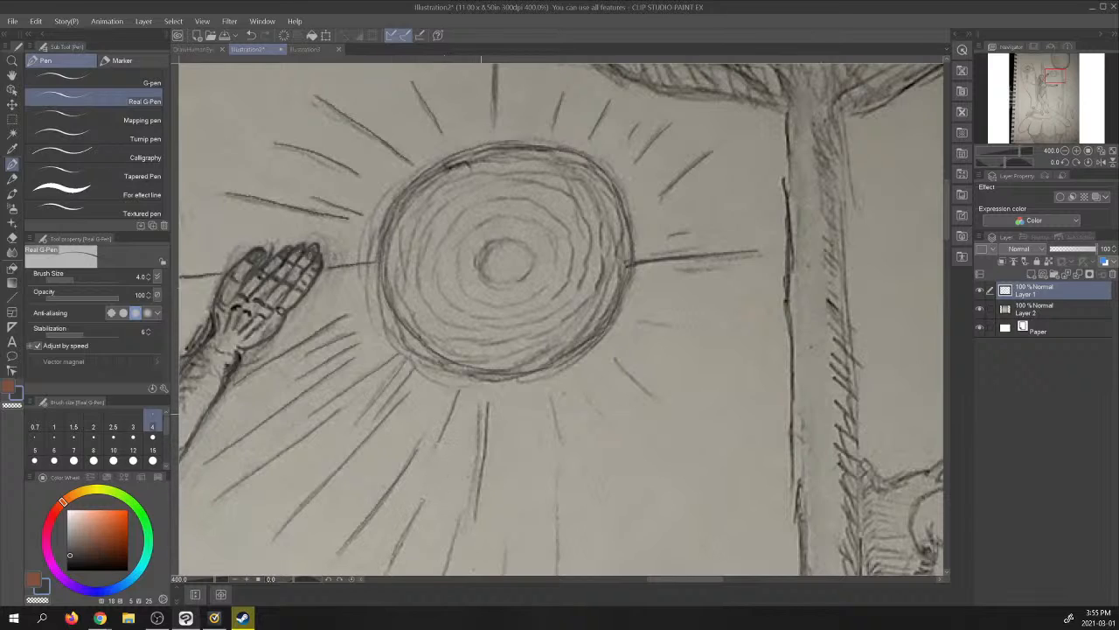
- Trace the remaining rays directly beneath the sun and along its lower right and right sides
mouse_move(480, 406)
left_mouse_down()
mouse_move(466, 515)
mouse_move(433, 574)
left_mouse_up()
mouse_move(549, 399)
left_mouse_down()
mouse_move(563, 447)
mouse_move(560, 558)
mouse_move(507, 573)
left_mouse_up()
left_click_drag(583, 390, 600, 415)
left_click_drag(615, 357, 654, 398)
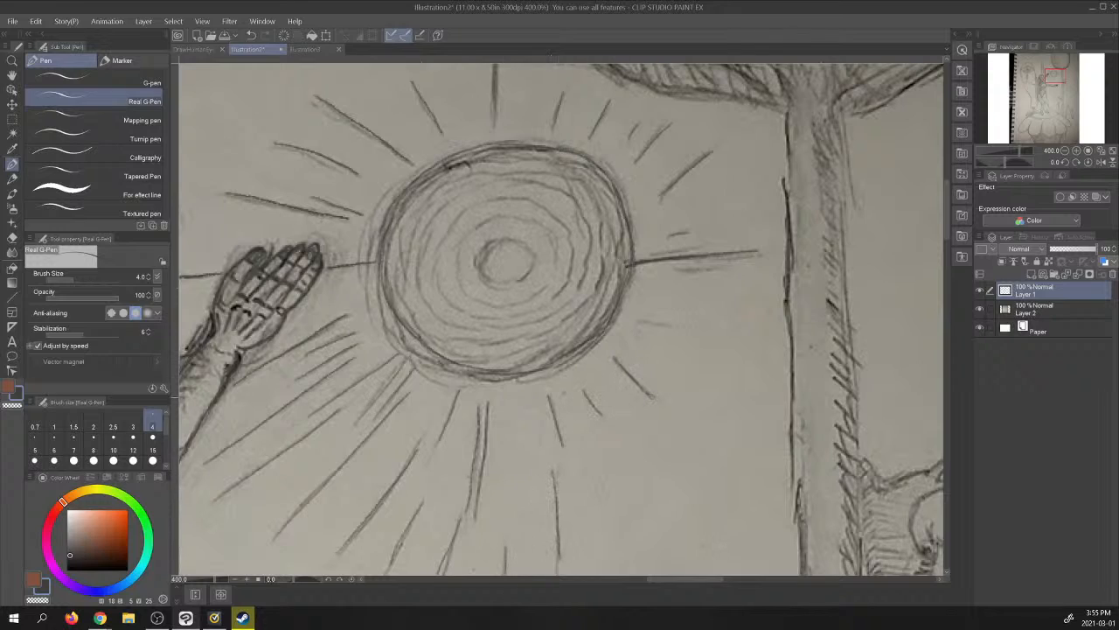
left_click_drag(644, 323, 693, 318)
mouse_move(680, 270)
left_mouse_down()
mouse_move(708, 266)
mouse_move(710, 241)
left_mouse_up()
- Trace the concentric rings and small centre circle inside the sun, then check them with the photo layer hidden
left_click_drag(504, 160, 418, 197)
mouse_move(508, 239)
left_mouse_down()
mouse_move(480, 263)
mouse_move(494, 243)
mouse_move(524, 240)
mouse_move(536, 270)
mouse_move(486, 275)
mouse_move(517, 283)
left_mouse_up()
mouse_move(523, 213)
left_mouse_down()
mouse_move(466, 235)
mouse_move(459, 278)
mouse_move(472, 298)
mouse_move(532, 298)
mouse_move(558, 256)
mouse_move(549, 277)
mouse_move(548, 230)
mouse_move(520, 215)
mouse_move(468, 214)
mouse_move(439, 273)
mouse_move(457, 308)
mouse_move(518, 320)
mouse_move(560, 295)
mouse_move(570, 273)
mouse_move(567, 231)
mouse_move(527, 200)
mouse_move(460, 196)
mouse_move(421, 250)
mouse_move(423, 301)
mouse_move(447, 322)
mouse_move(493, 333)
mouse_move(556, 313)
mouse_move(585, 262)
mouse_move(584, 226)
mouse_move(527, 182)
mouse_move(451, 203)
mouse_move(428, 231)
left_mouse_up()
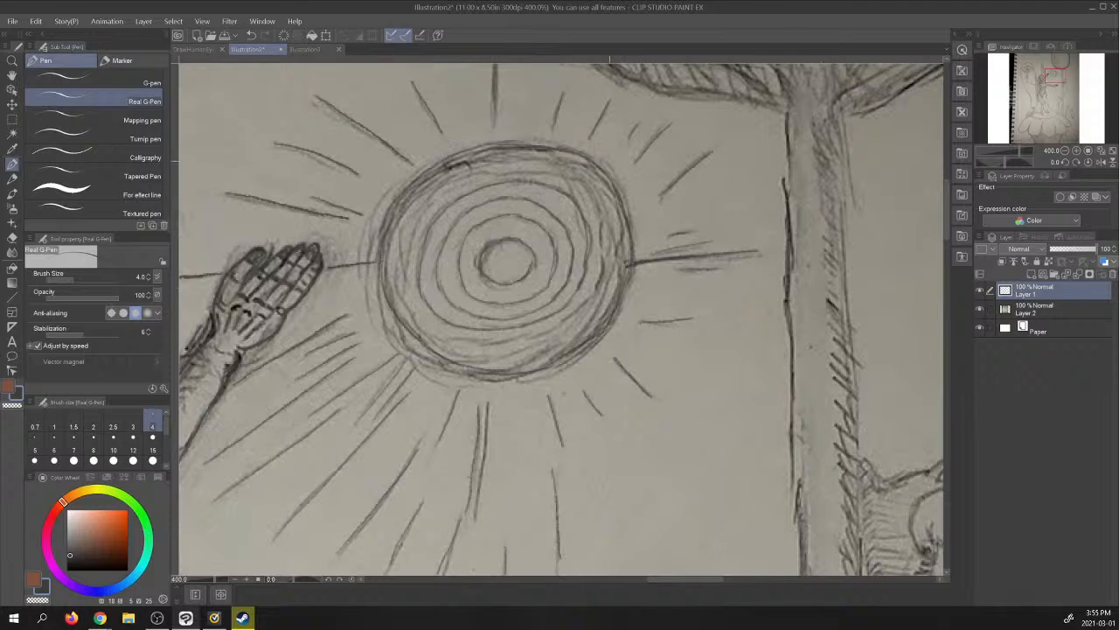
mouse_move(565, 179)
left_mouse_down()
mouse_move(581, 185)
mouse_move(598, 225)
mouse_move(588, 299)
mouse_move(540, 332)
mouse_move(497, 341)
mouse_move(447, 337)
mouse_move(416, 315)
mouse_move(400, 271)
mouse_move(407, 226)
mouse_move(465, 178)
mouse_move(553, 166)
left_mouse_up()
mouse_move(483, 167)
left_mouse_down()
mouse_move(543, 164)
mouse_move(600, 208)
left_mouse_up()
mouse_move(565, 339)
left_mouse_down()
mouse_move(611, 282)
mouse_move(620, 241)
left_mouse_up()
mouse_move(613, 264)
left_mouse_down()
mouse_move(613, 206)
mouse_move(600, 181)
mouse_move(562, 160)
mouse_move(469, 159)
mouse_move(408, 202)
left_mouse_up()
mouse_move(404, 208)
left_mouse_down()
mouse_move(389, 288)
mouse_move(467, 352)
mouse_move(540, 345)
mouse_move(593, 314)
mouse_move(604, 281)
left_mouse_up()
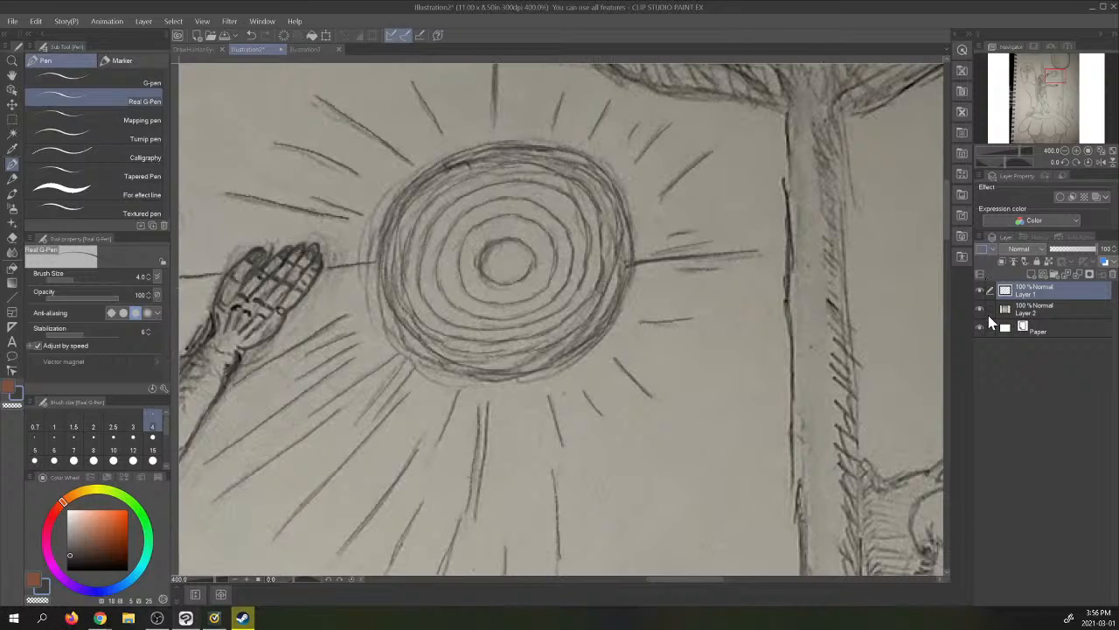
left_click(979, 308)
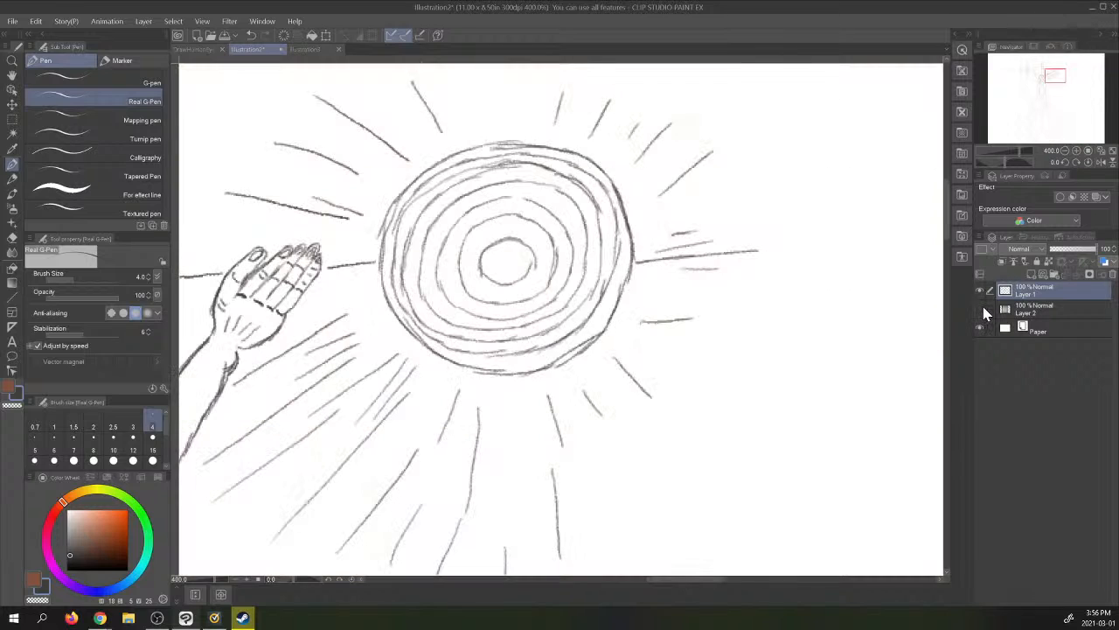
left_click(980, 308)
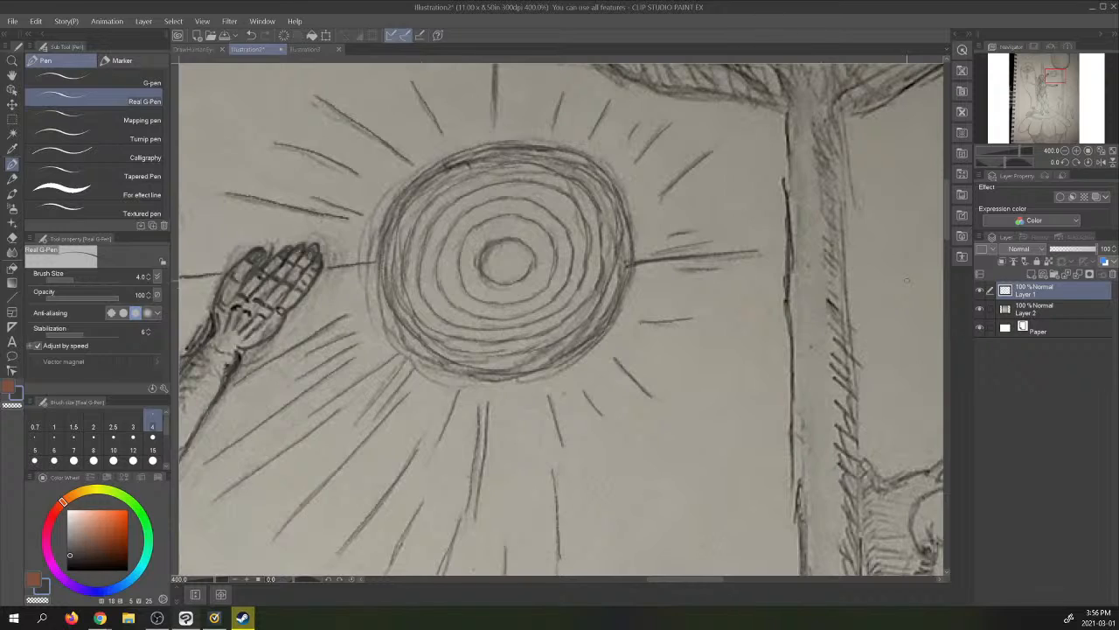
- Trace the left outer edge of the tall flower's head and the underside of its lower petals on both sides of the stem
left_click(1061, 66)
left_click_drag(1059, 59, 1059, 55)
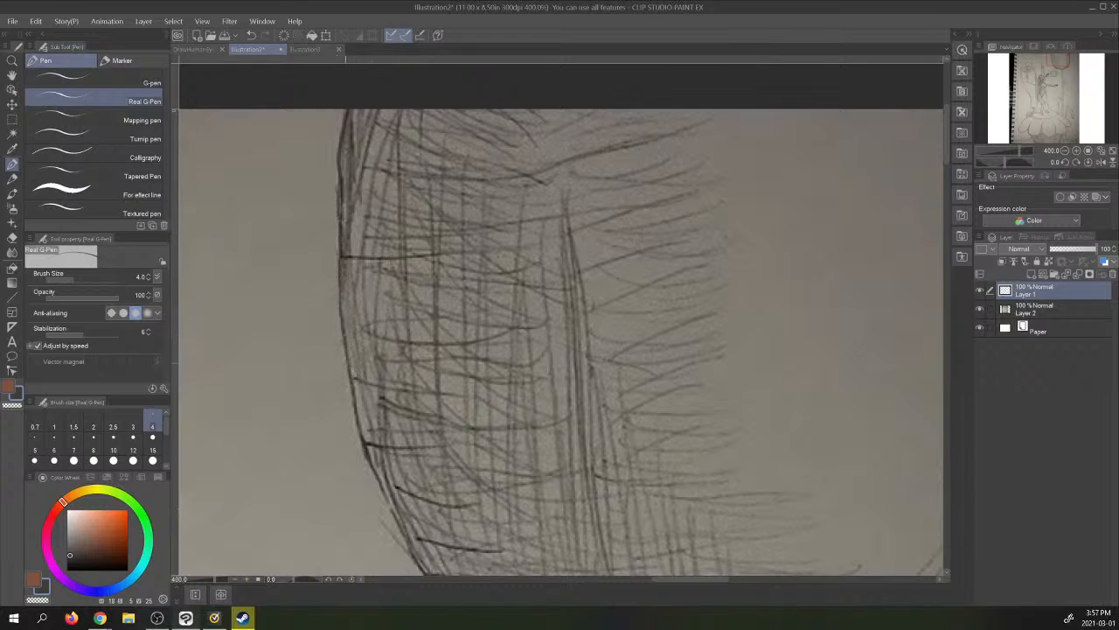
left_click_drag(364, 443, 424, 573)
left_click_drag(1057, 65, 1061, 67)
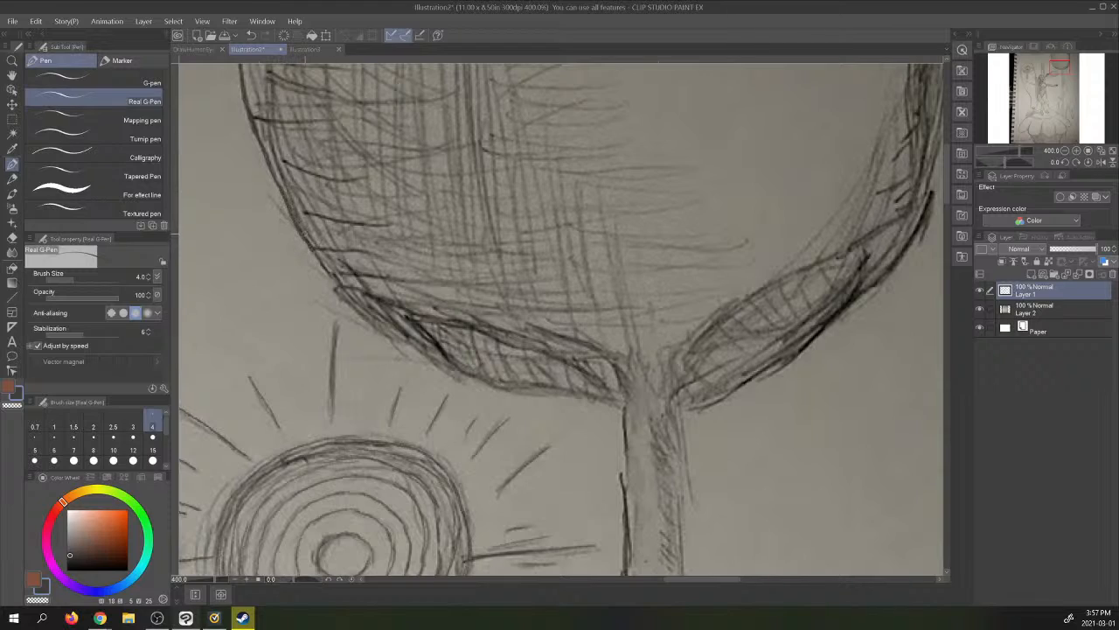
mouse_move(351, 299)
left_mouse_down()
mouse_move(483, 376)
mouse_move(626, 411)
mouse_move(726, 392)
mouse_move(700, 400)
mouse_move(717, 398)
mouse_move(825, 338)
left_mouse_up()
- Trace the flower head's right outer edge from the lower petal up to the top of the page
left_click_drag(761, 377, 861, 301)
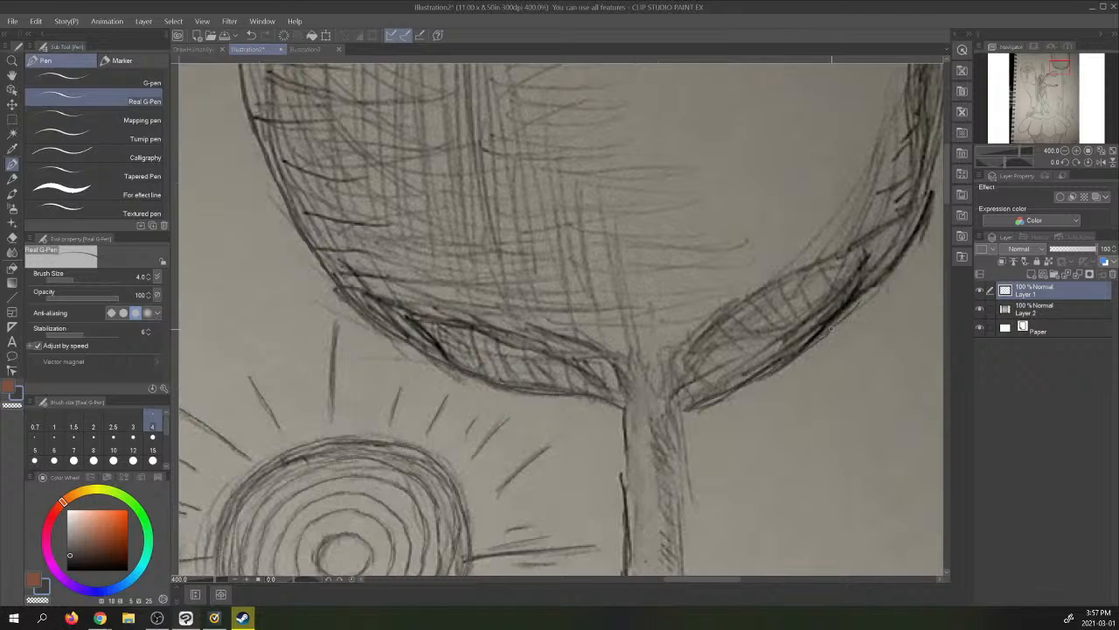
left_click_drag(813, 342, 901, 266)
mouse_move(860, 303)
left_mouse_down()
mouse_move(921, 227)
mouse_move(902, 258)
left_mouse_up()
mouse_move(1061, 66)
left_mouse_down()
mouse_move(1076, 60)
mouse_move(1059, 68)
left_mouse_up()
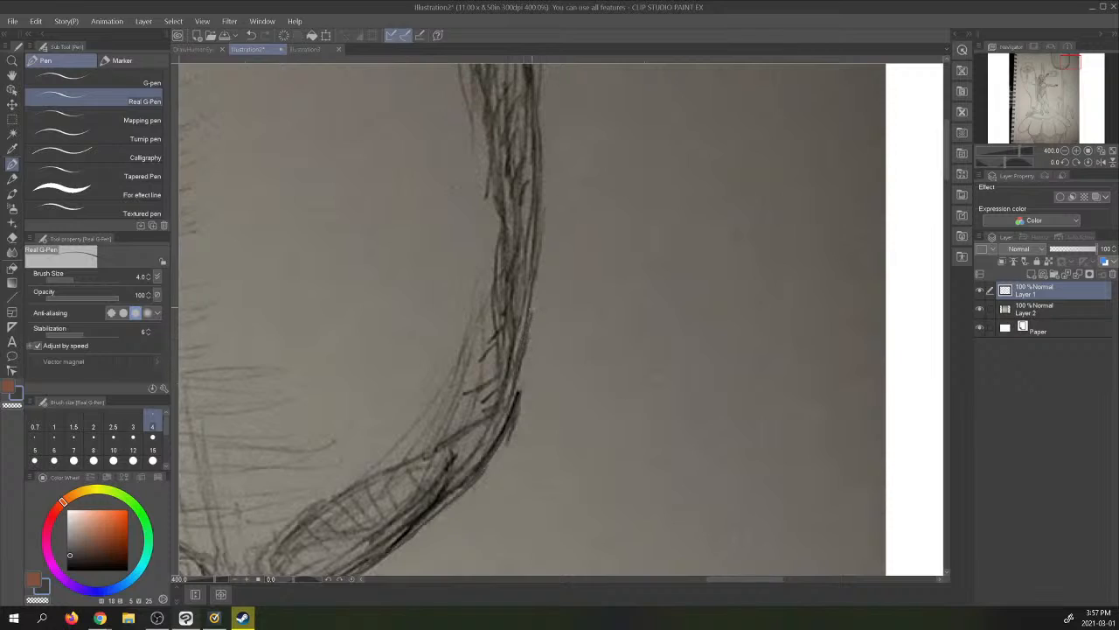
left_click_drag(536, 268, 543, 138)
left_click_drag(542, 207, 538, 67)
mouse_move(1071, 63)
left_mouse_down()
mouse_move(1070, 46)
mouse_move(1062, 55)
left_mouse_up()
left_click_drag(522, 336, 538, 417)
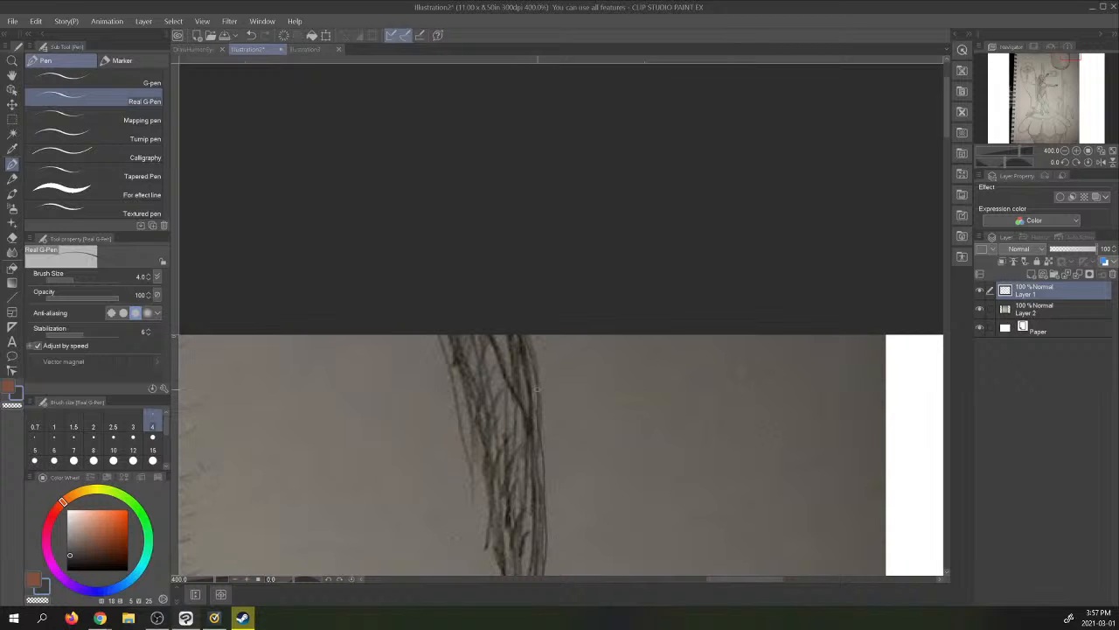
left_click_drag(1065, 55, 1065, 63)
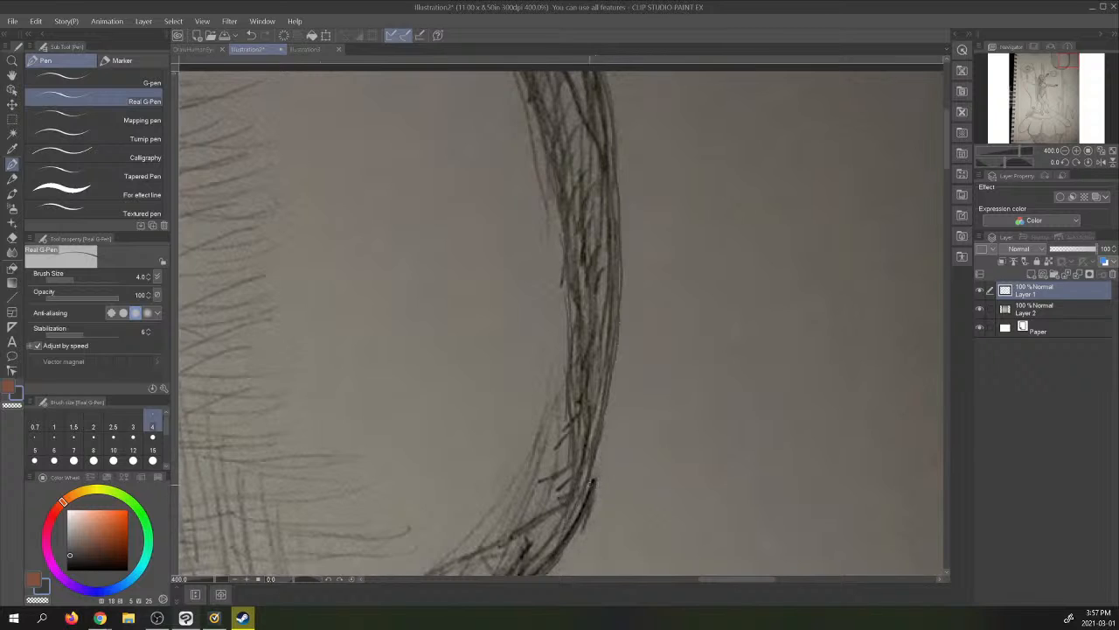
- Trace the inner edge of the flower's lower left petal and both sides of the stem where it meets the petals
left_click_drag(1067, 92, 1040, 87)
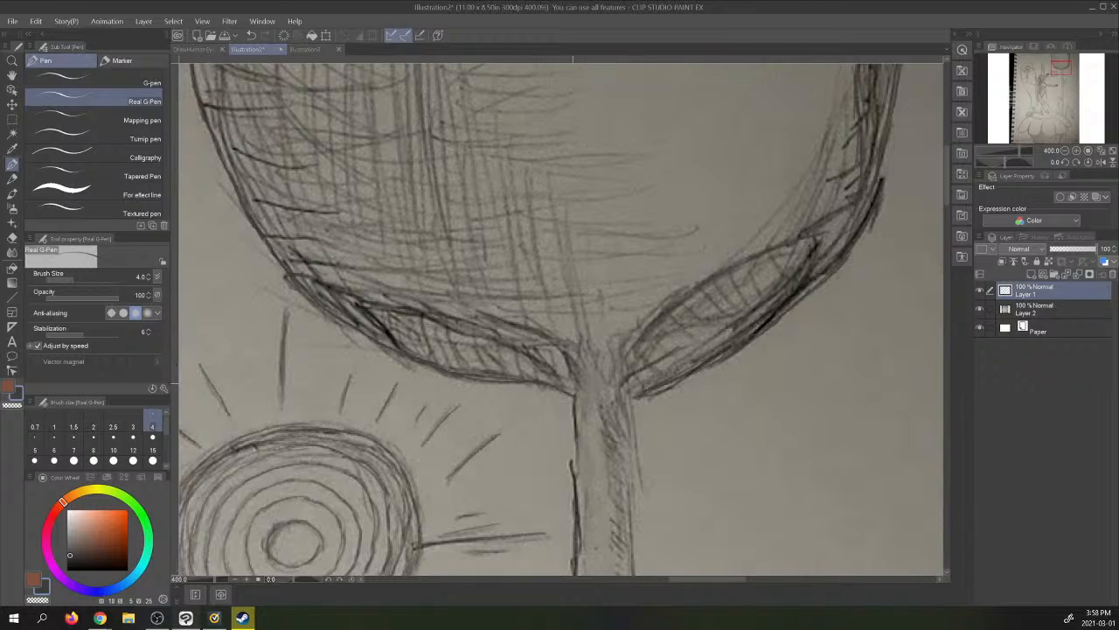
left_click_drag(556, 342, 288, 271)
left_click_drag(332, 308, 422, 359)
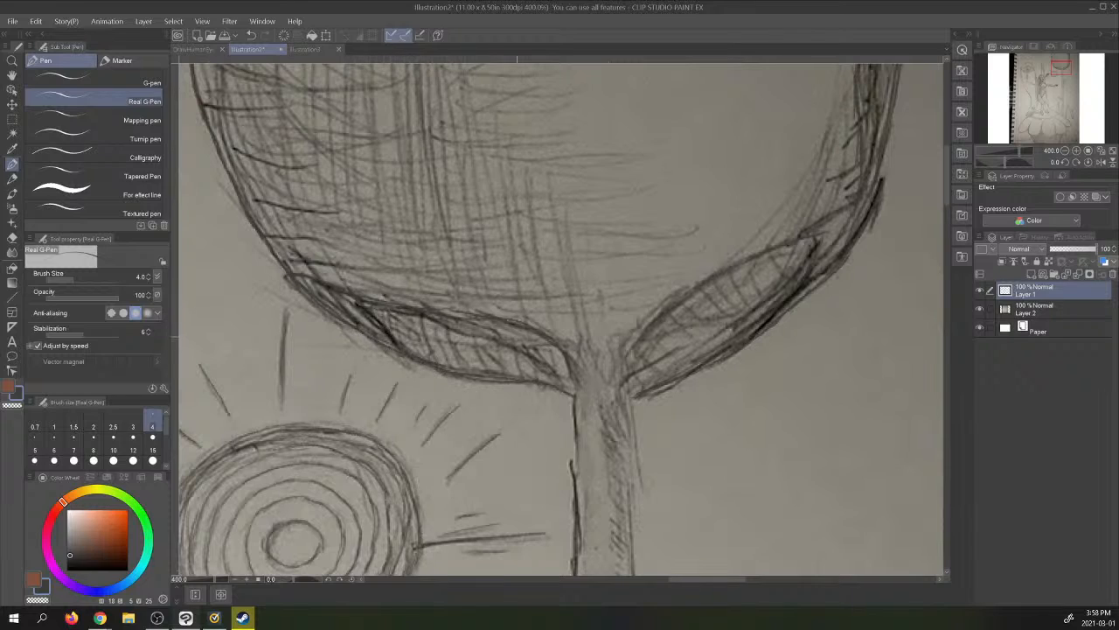
mouse_move(448, 321)
left_mouse_down()
mouse_move(472, 332)
mouse_move(467, 318)
left_mouse_up()
mouse_move(513, 348)
left_mouse_down()
mouse_move(574, 390)
mouse_move(577, 423)
left_mouse_up()
left_click_drag(624, 343, 628, 465)
left_click_drag(628, 402, 634, 516)
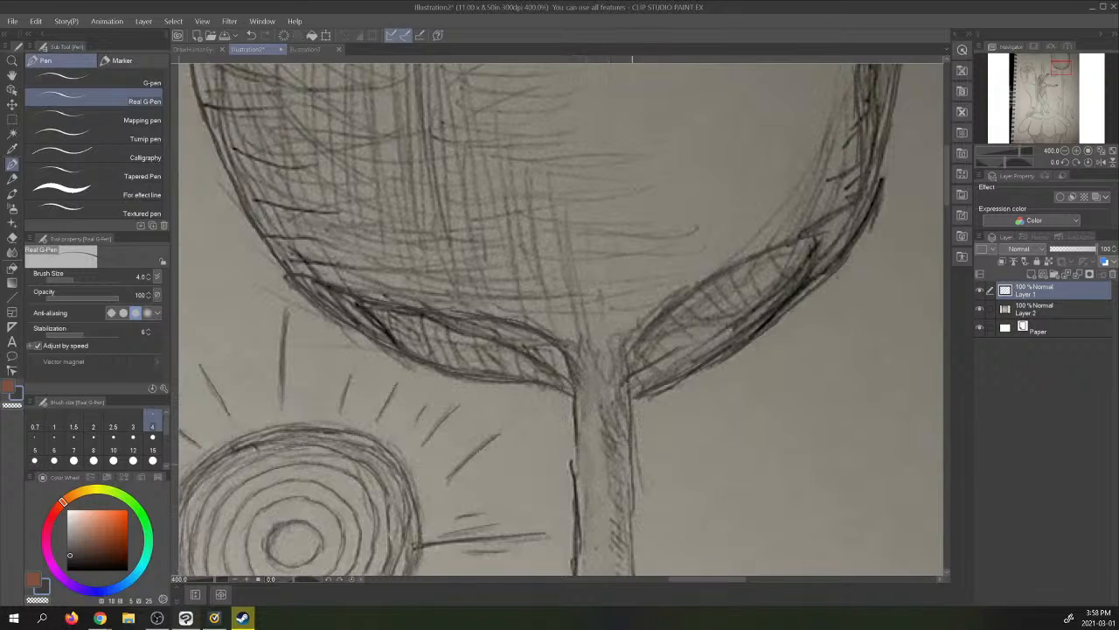
- Trace the left edge of the flower stem beside the sun, from below the petals down to the snail's height
left_click_drag(1060, 68, 1064, 75)
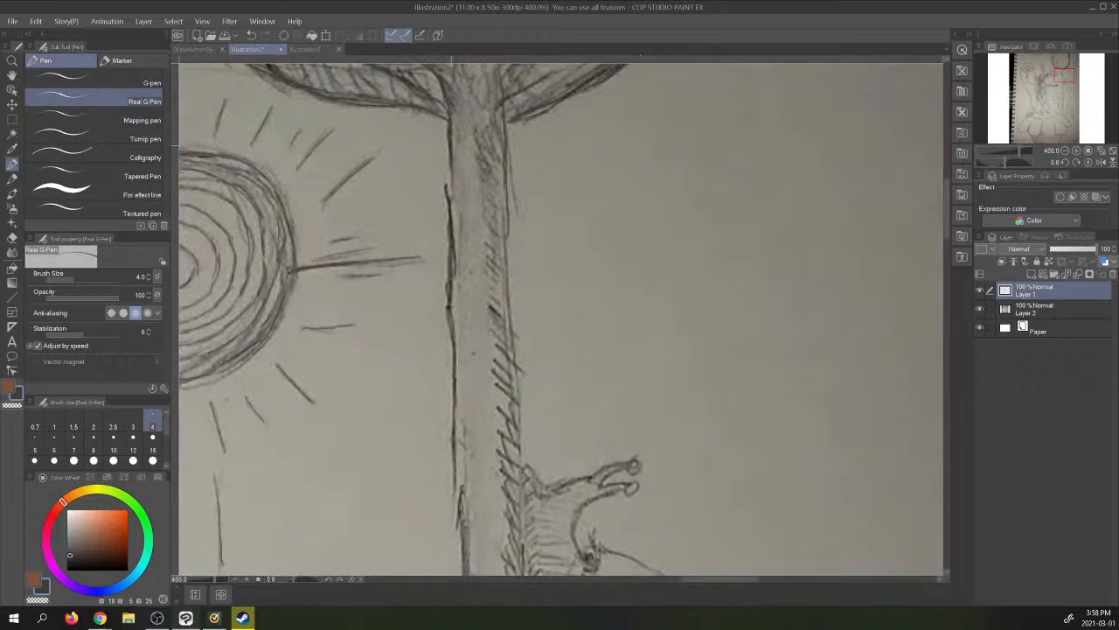
left_click_drag(450, 168, 451, 208)
left_click_drag(453, 255, 454, 321)
left_click_drag(454, 391, 461, 539)
left_click_drag(453, 495, 460, 573)
- Trace the stem's right edge from the petals down to the snail, then check the lines with the photo layer hidden
left_click_drag(505, 117, 515, 383)
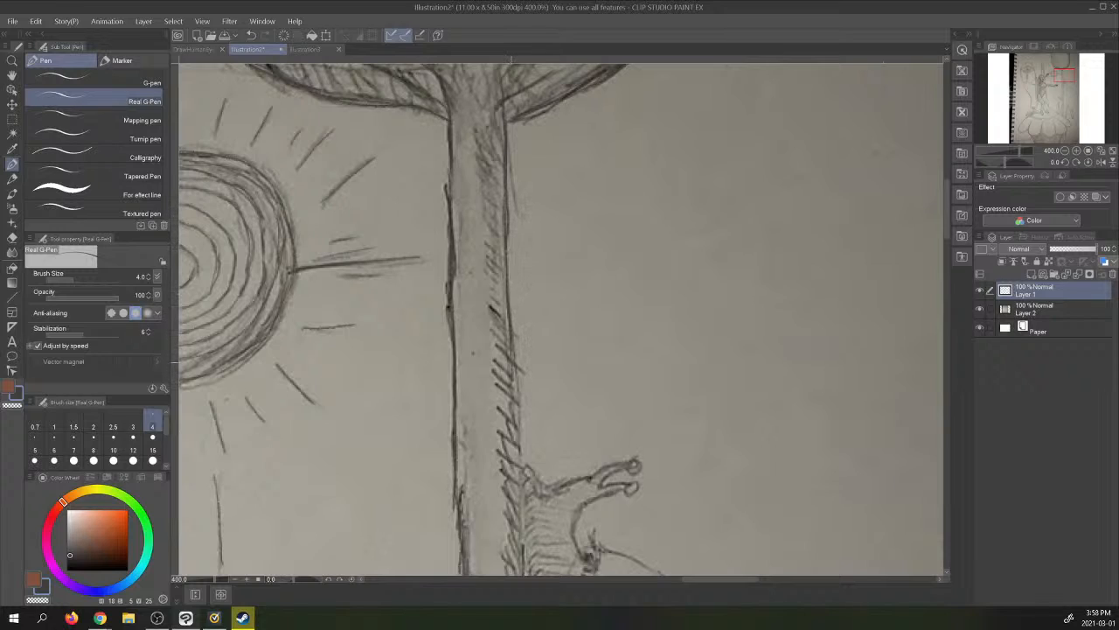
left_click_drag(513, 338, 520, 402)
left_click_drag(516, 402, 522, 445)
left_click_drag(516, 453, 523, 574)
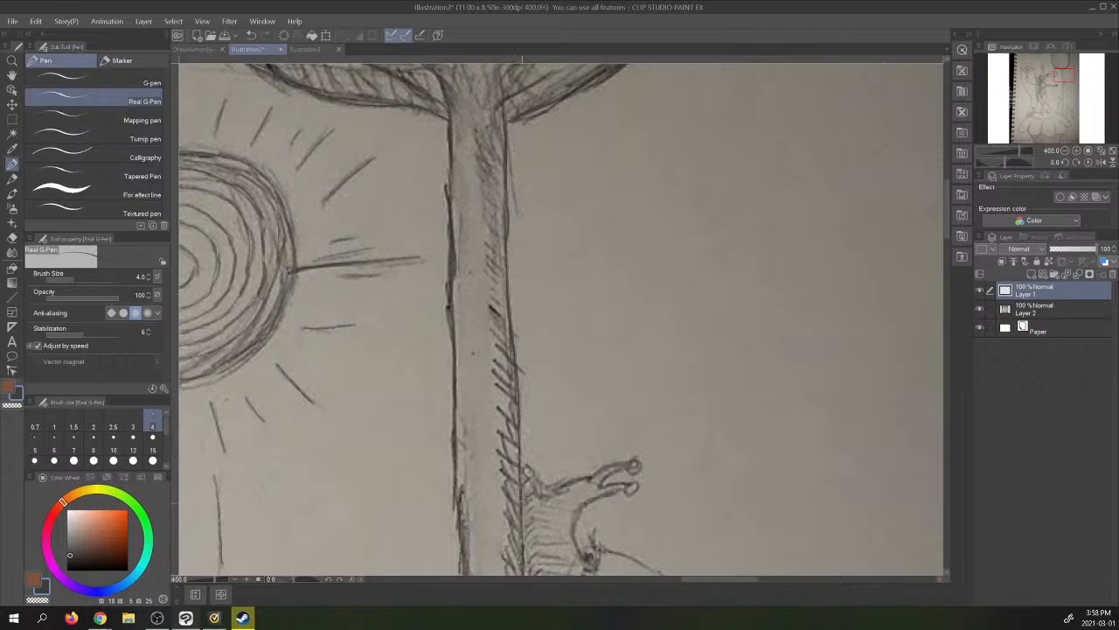
mouse_move(1065, 75)
left_mouse_down()
mouse_move(1058, 100)
mouse_move(1064, 84)
left_mouse_up()
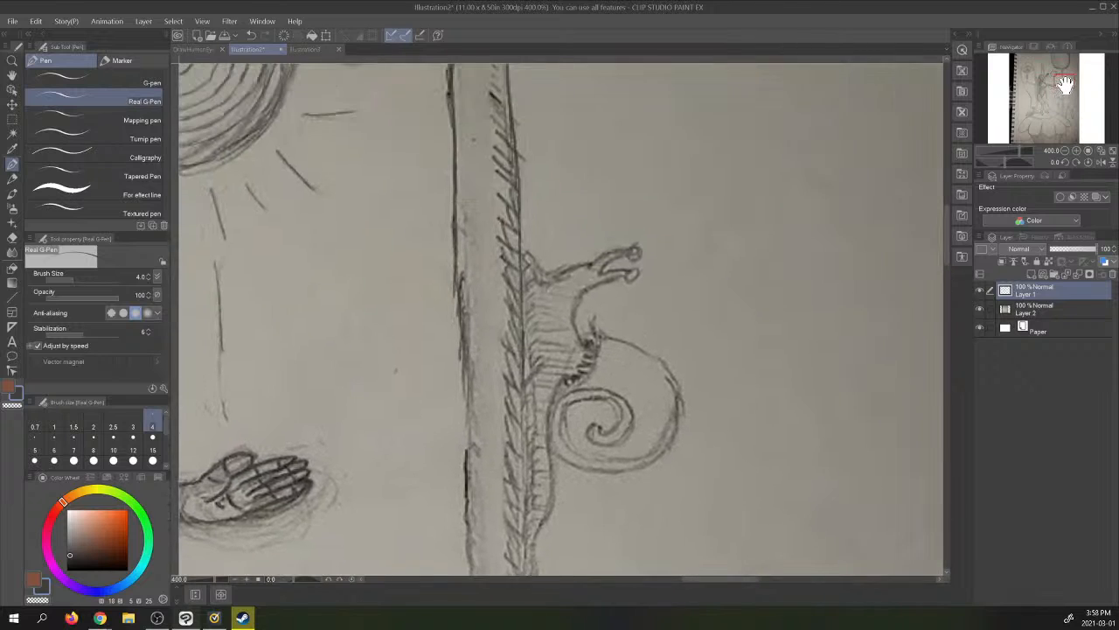
left_click(980, 310)
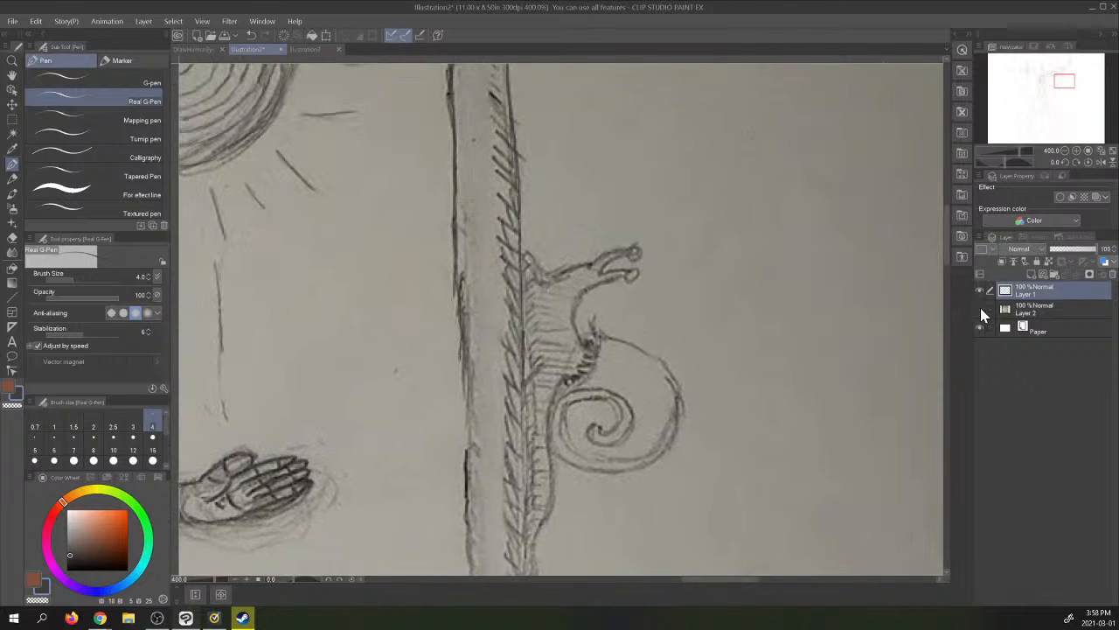
left_click(980, 309)
left_click(980, 310)
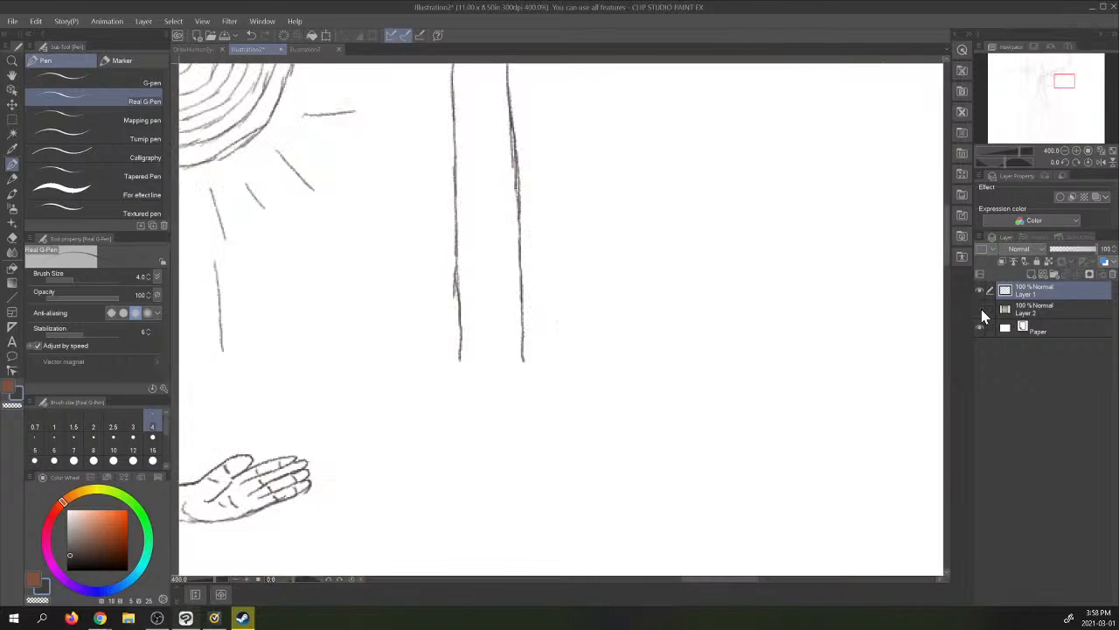
left_click(980, 310)
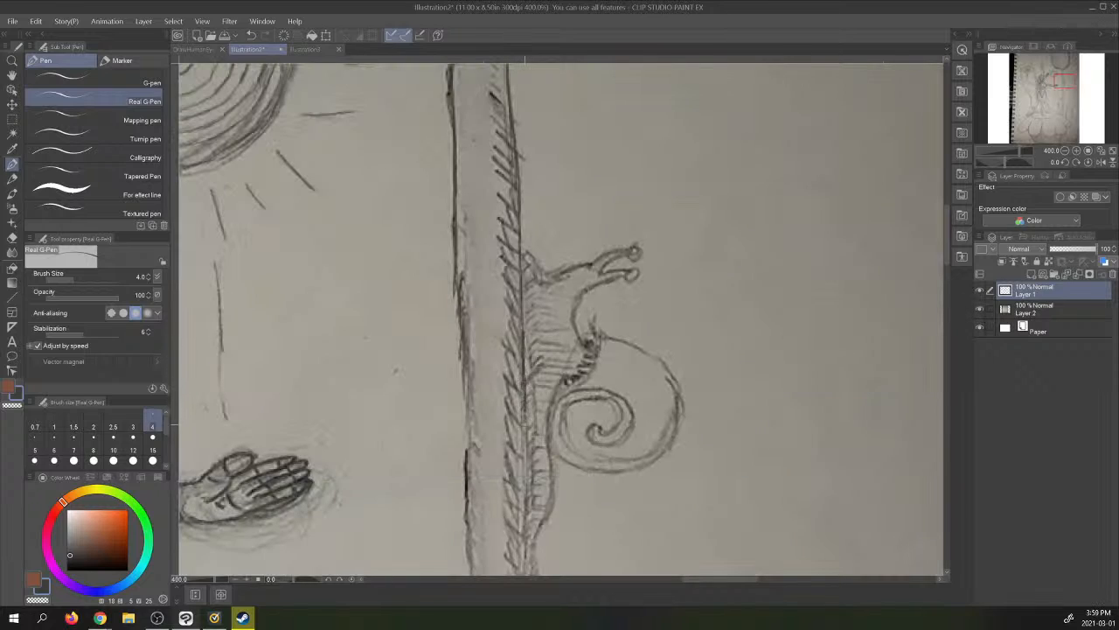
- Trace both stem edges from beside the snail down past the curved leaf on the right
left_click_drag(527, 451, 530, 567)
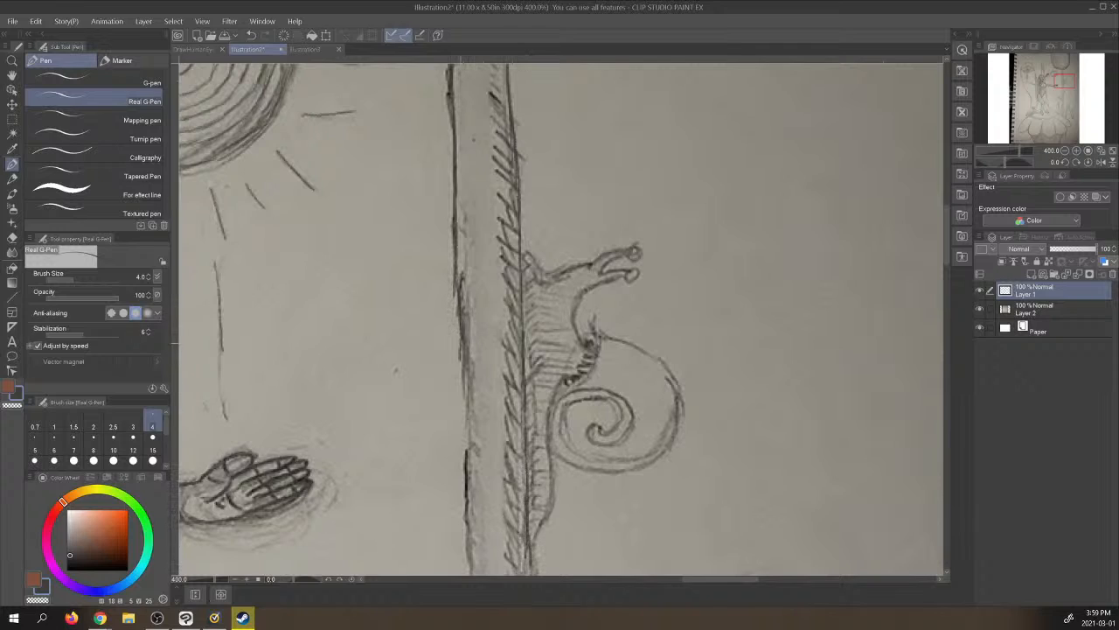
left_click_drag(462, 330, 468, 434)
left_click_drag(463, 392, 473, 574)
left_click_drag(1065, 81, 1065, 92)
left_click(979, 308)
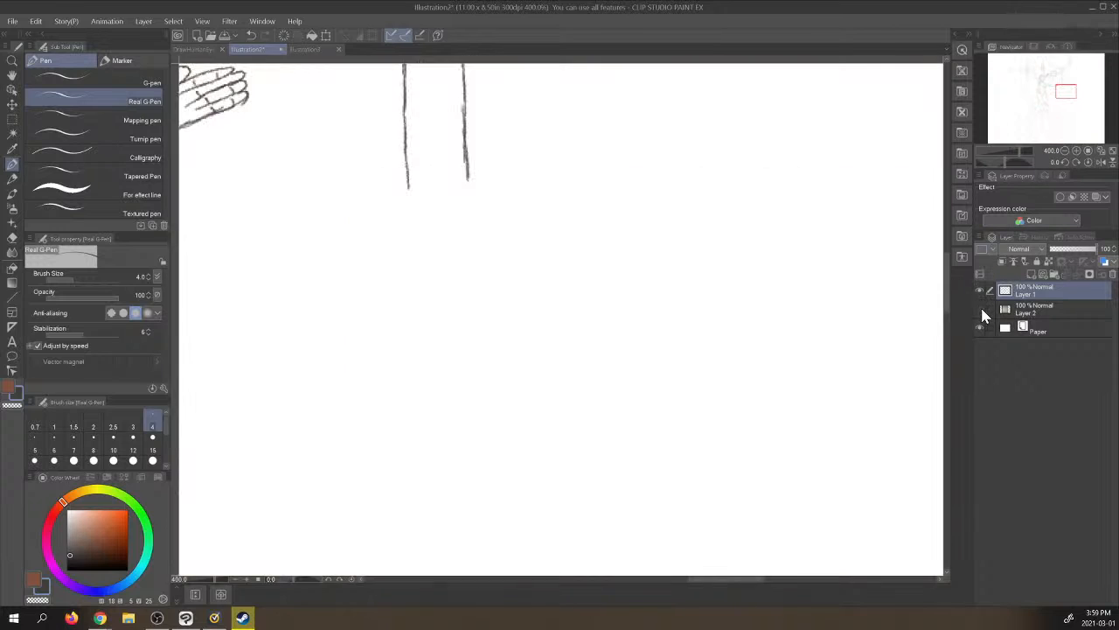
left_click(979, 309)
left_click_drag(463, 132, 461, 390)
left_click_drag(408, 171, 403, 541)
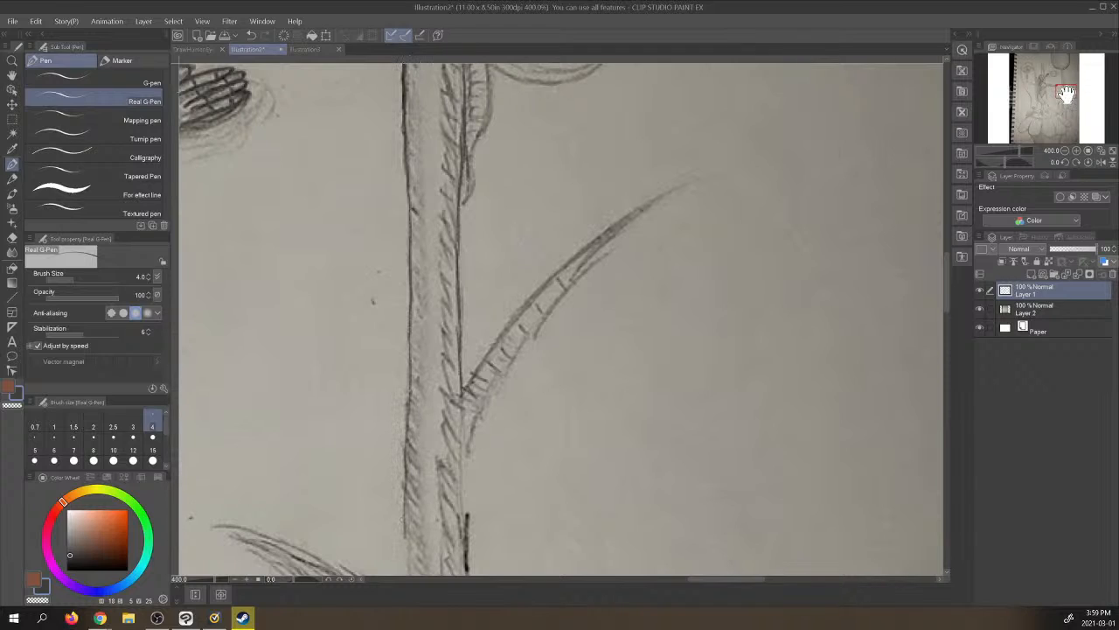
- Trace the stem's right edge opposite the left curved leaf with short overlapping strokes, then compare it with the photo layer hidden
left_click_drag(1066, 93, 1065, 101)
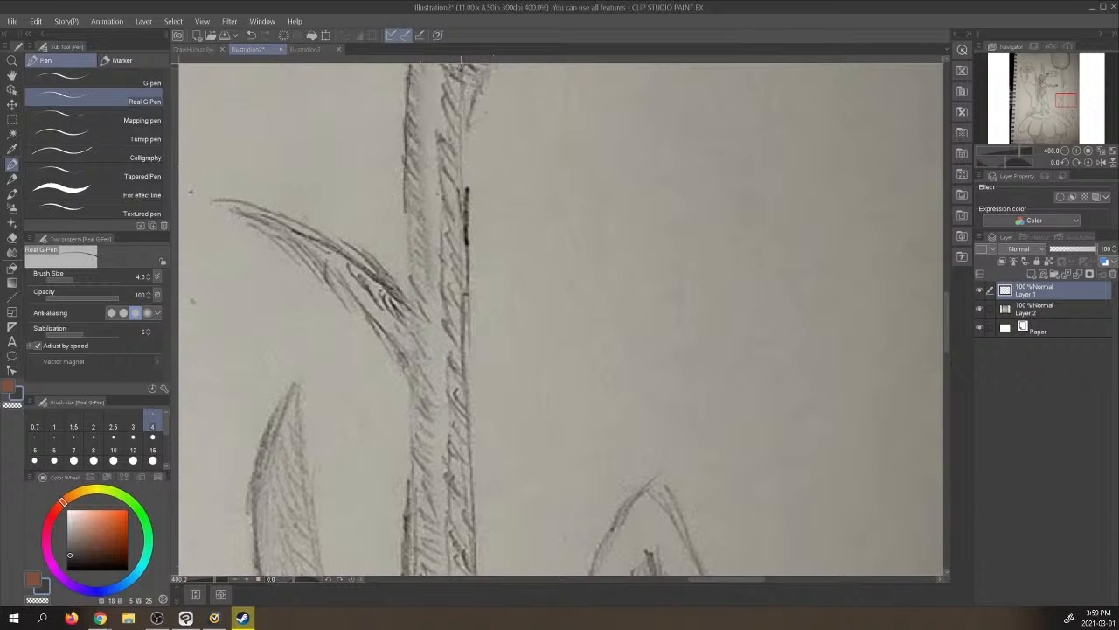
left_click_drag(464, 56, 466, 313)
left_click_drag(464, 252, 466, 296)
left_click_drag(466, 290, 466, 348)
left_click_drag(463, 310, 462, 360)
left_click_drag(463, 352, 467, 415)
left_click_drag(466, 413, 470, 474)
left_click_drag(469, 467, 474, 545)
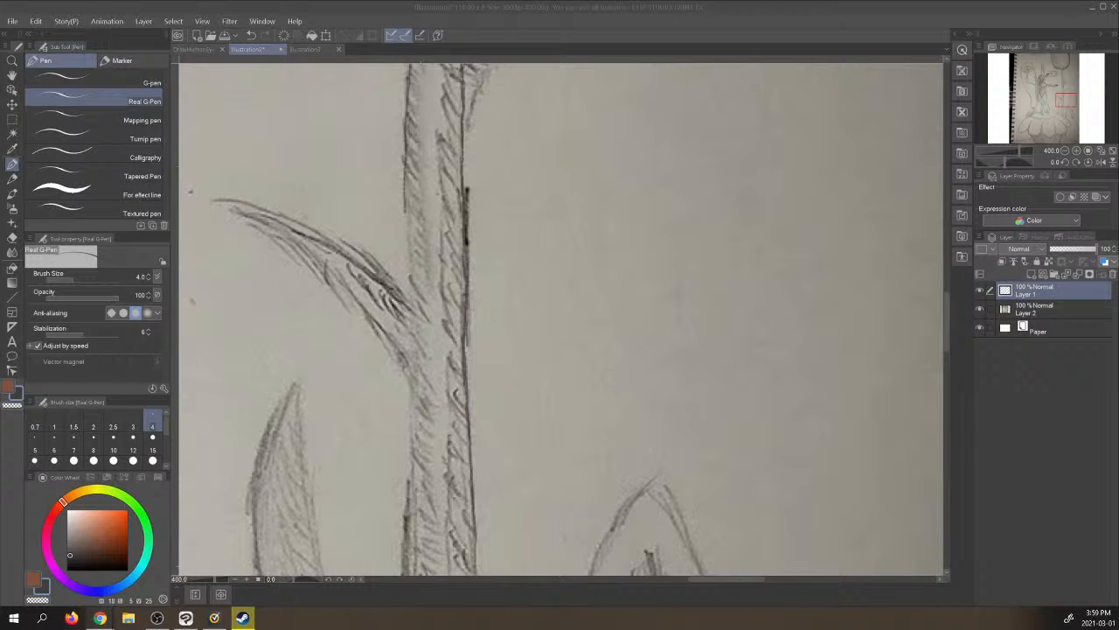
left_click(980, 309)
left_click(980, 309)
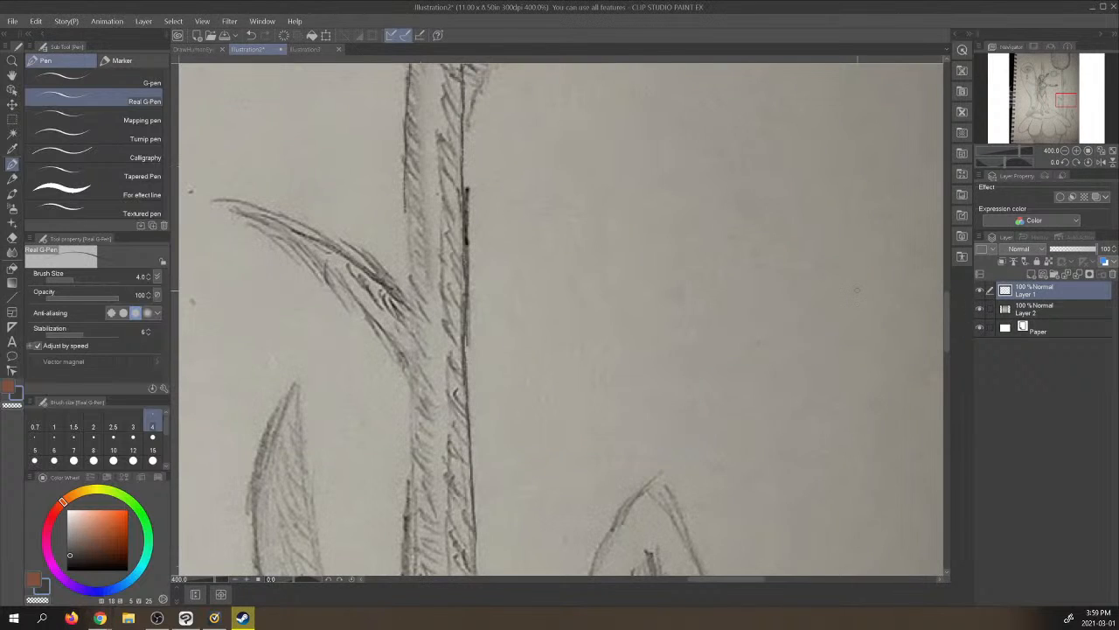
- Trace the stem's left edge past the base of the left curved leaf, then check it with the photo layer hidden
left_click_drag(405, 194, 411, 414)
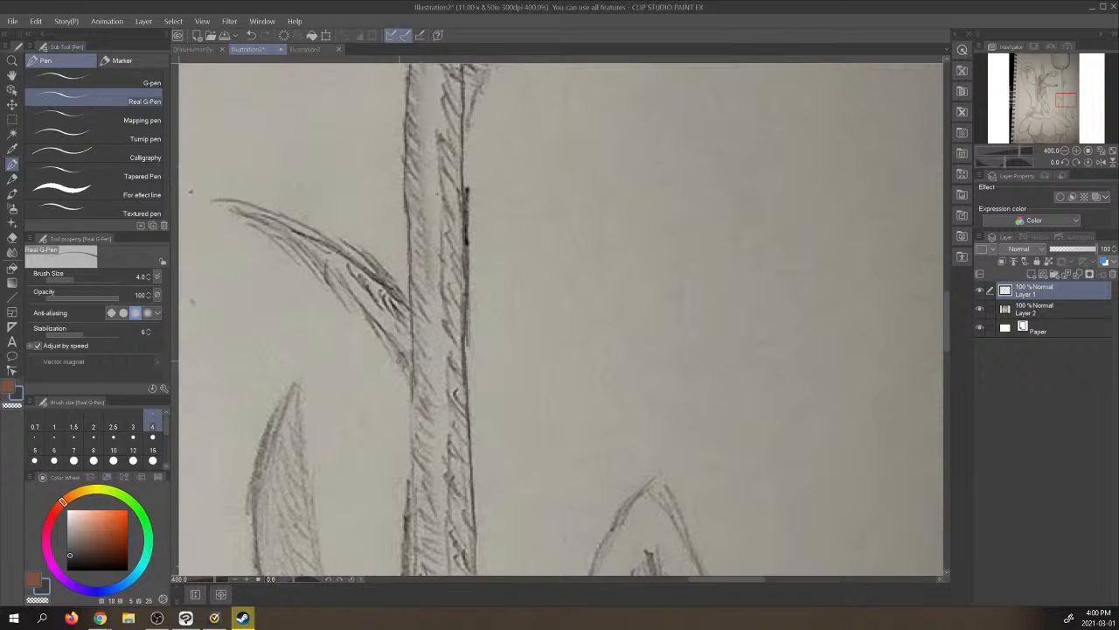
left_click_drag(415, 376, 409, 540)
left_click_drag(408, 497, 409, 537)
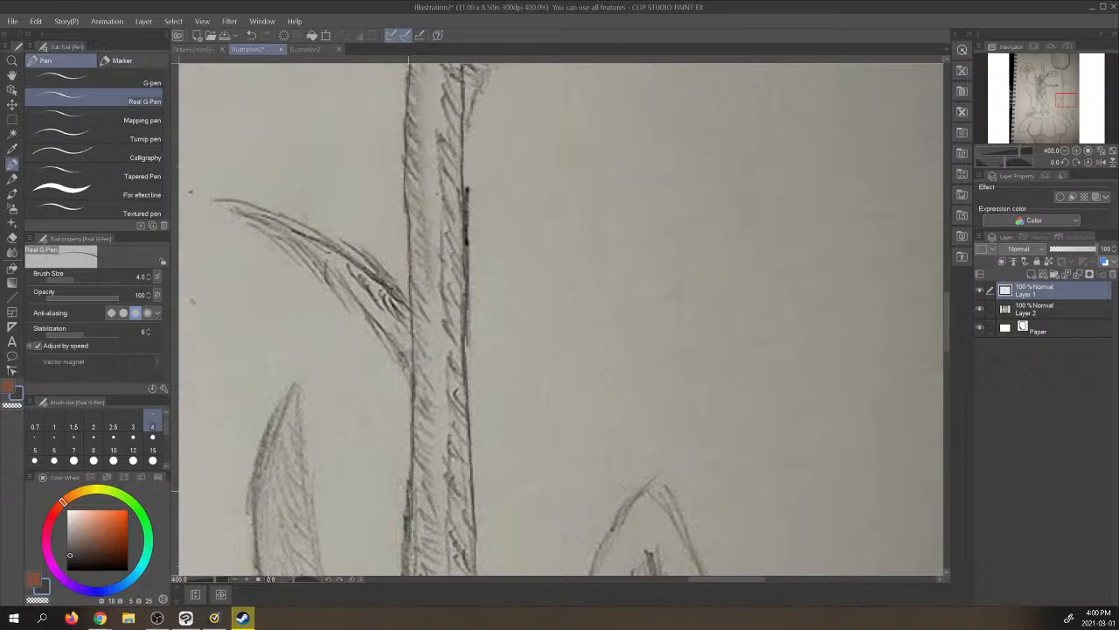
left_click_drag(409, 486, 405, 573)
left_click(980, 308)
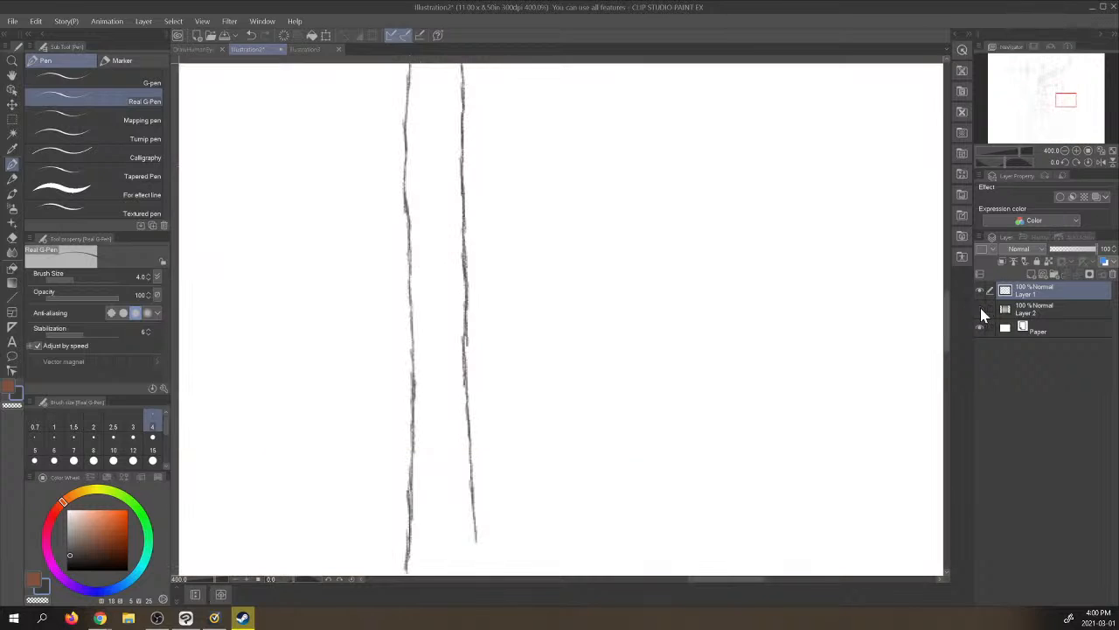
left_click(980, 308)
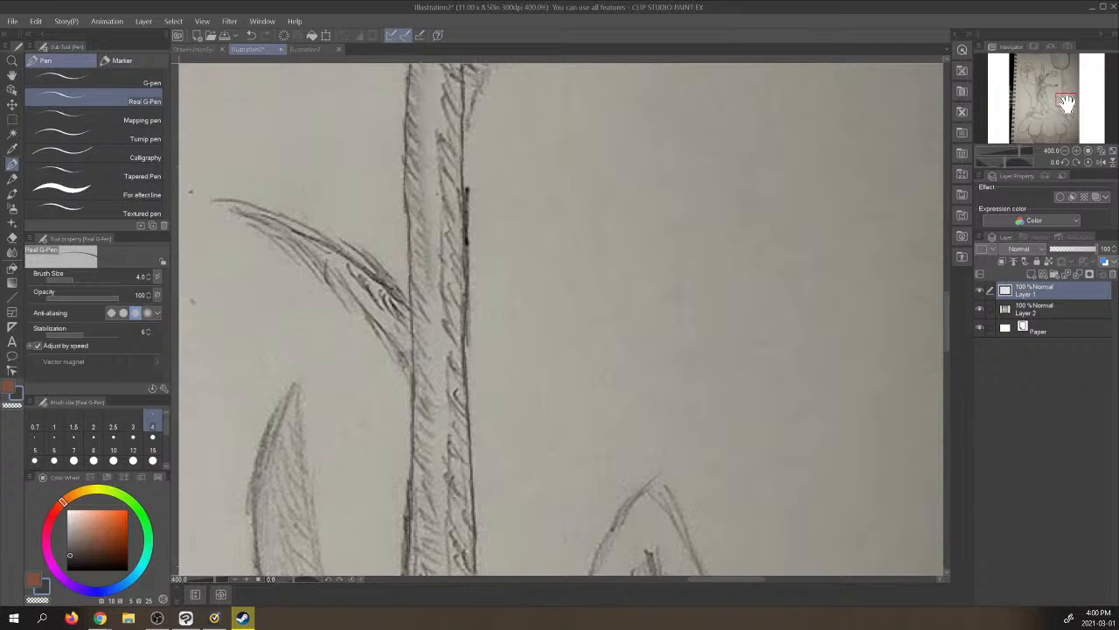
- Trace the lowest part of the stem's left edge down to where it meets the broad leaf above the mound
left_click_drag(1067, 103, 1070, 108)
left_click(980, 308)
left_click(981, 309)
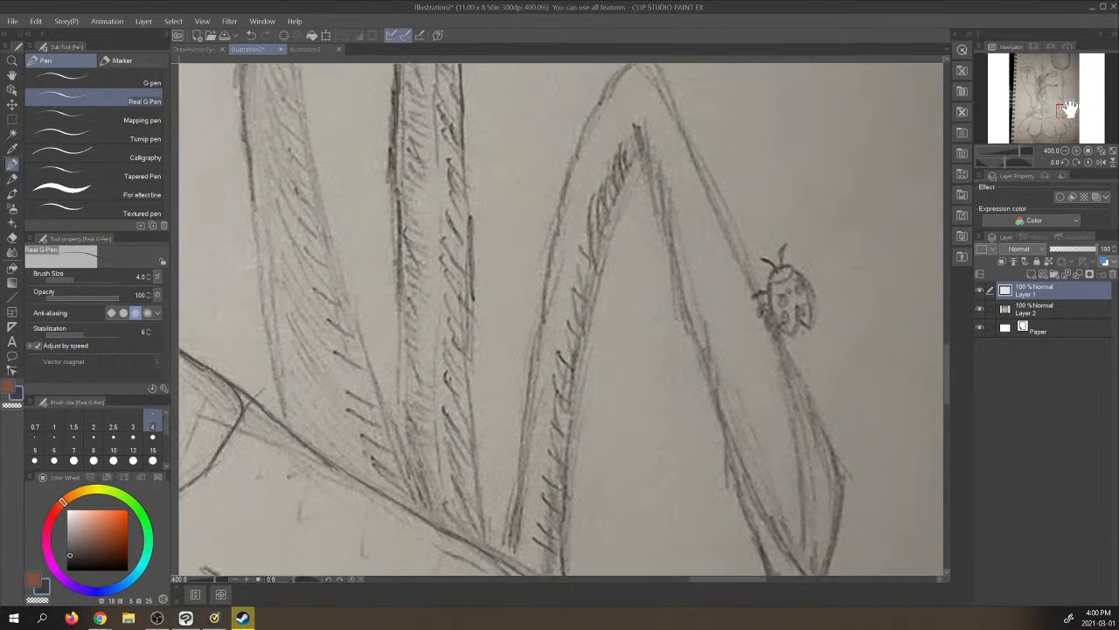
left_click(980, 306)
left_click(980, 306)
left_click_drag(400, 327, 398, 381)
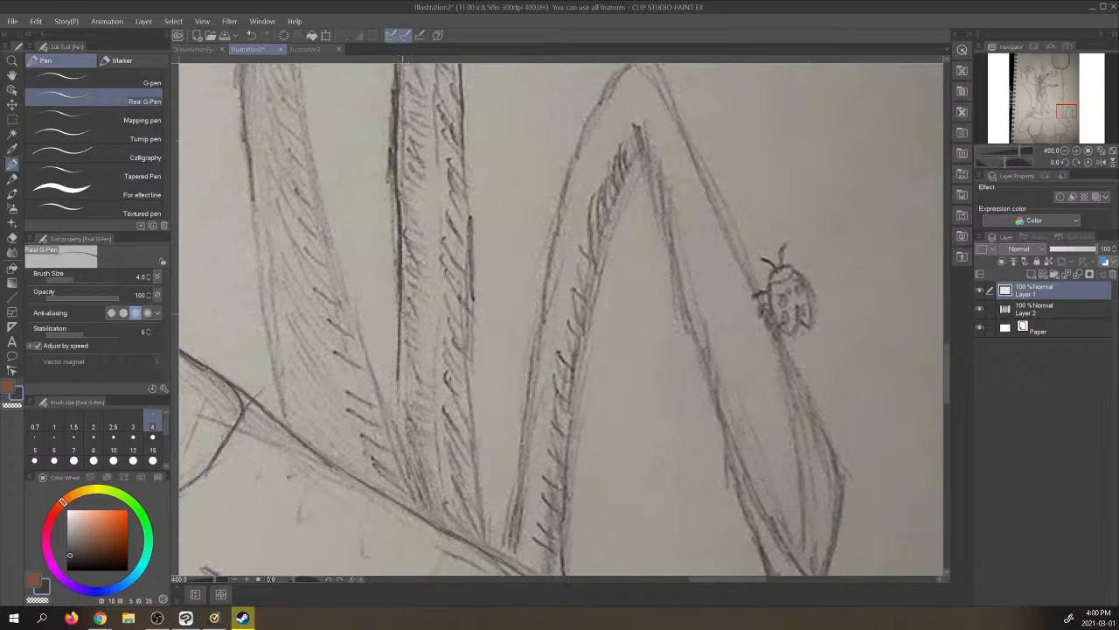
left_click_drag(402, 296, 400, 385)
left_click_drag(399, 329, 403, 400)
left_click_drag(401, 361, 404, 430)
left_click_drag(403, 386, 405, 453)
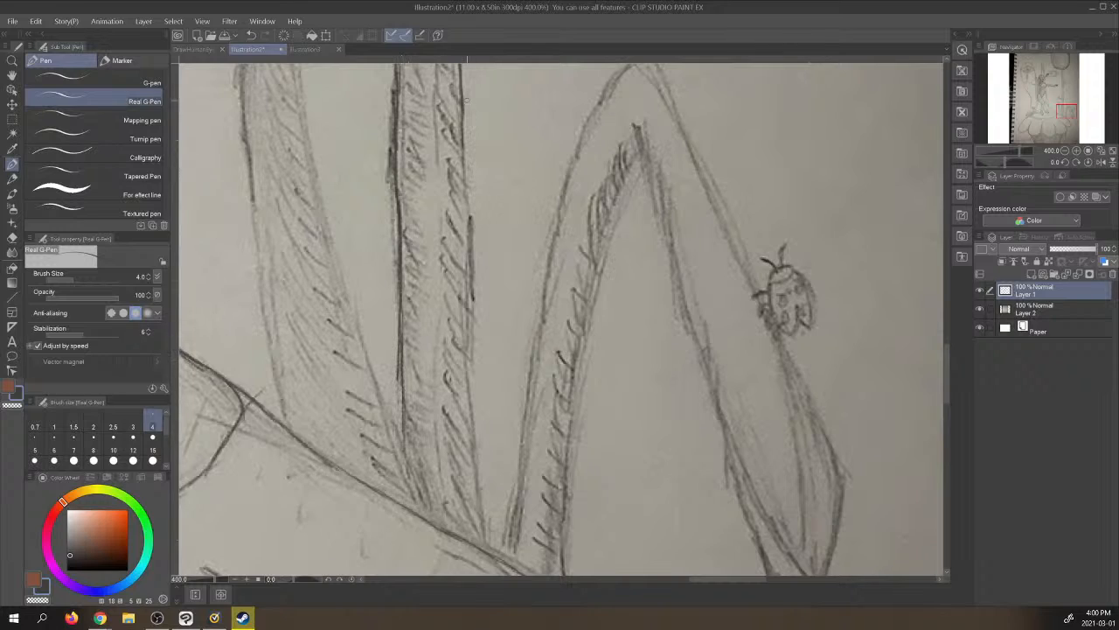
- Trace the lowest part of the stem's right edge down to the mound's outline
left_click_drag(461, 66, 466, 299)
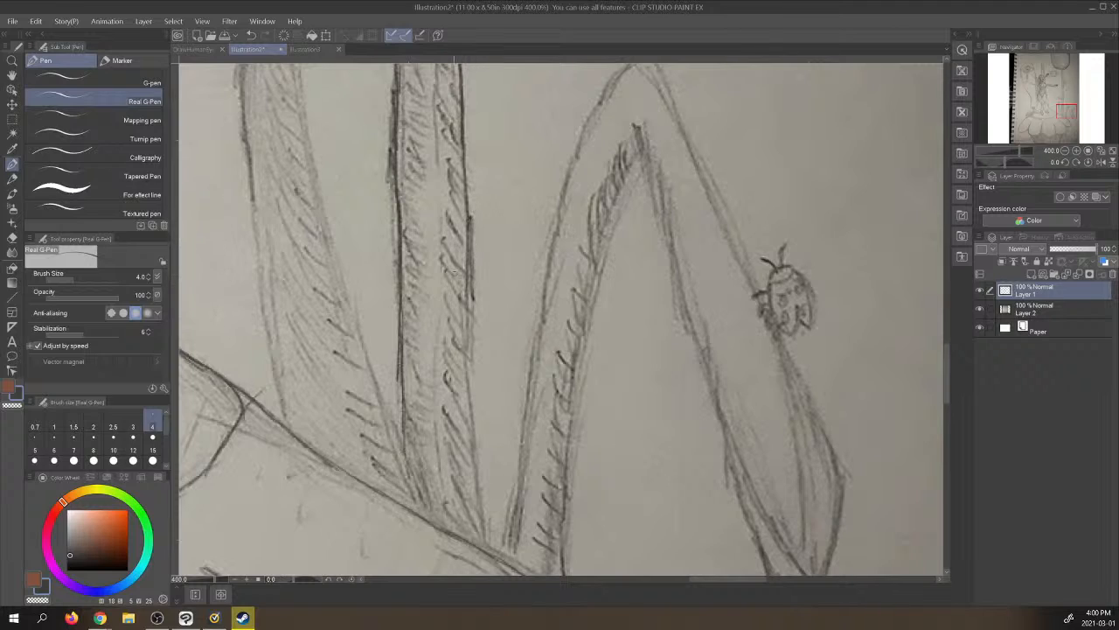
left_click_drag(466, 253, 470, 384)
left_click_drag(469, 378, 487, 546)
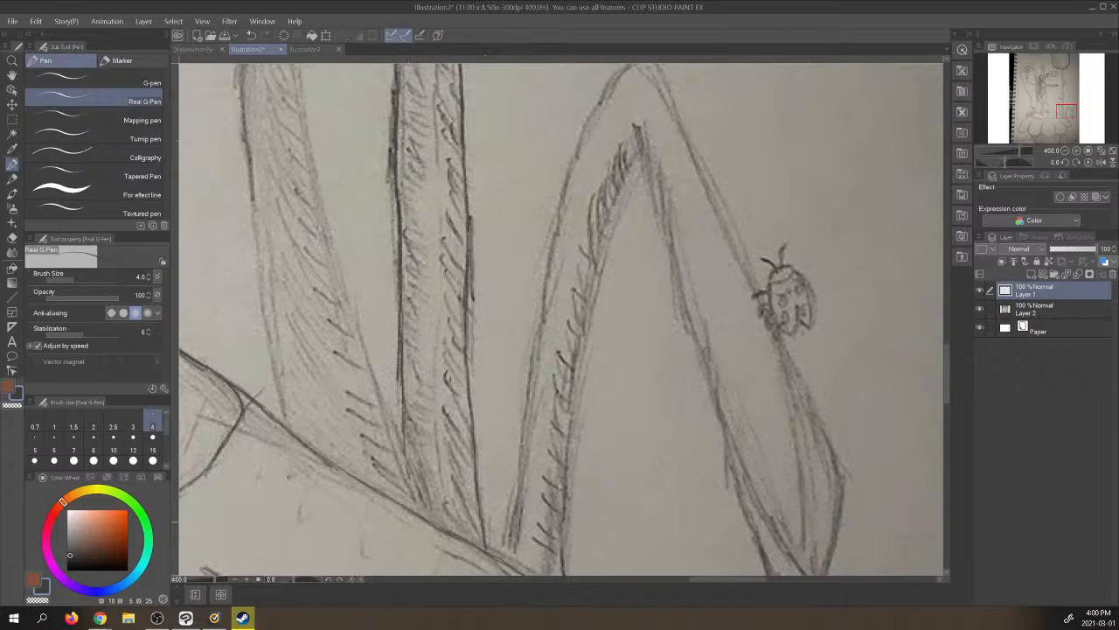
- Trace both edges of the broad upright leaf left of the stem, working upward from the mound
left_click_drag(434, 528, 391, 428)
left_click_drag(367, 350, 320, 210)
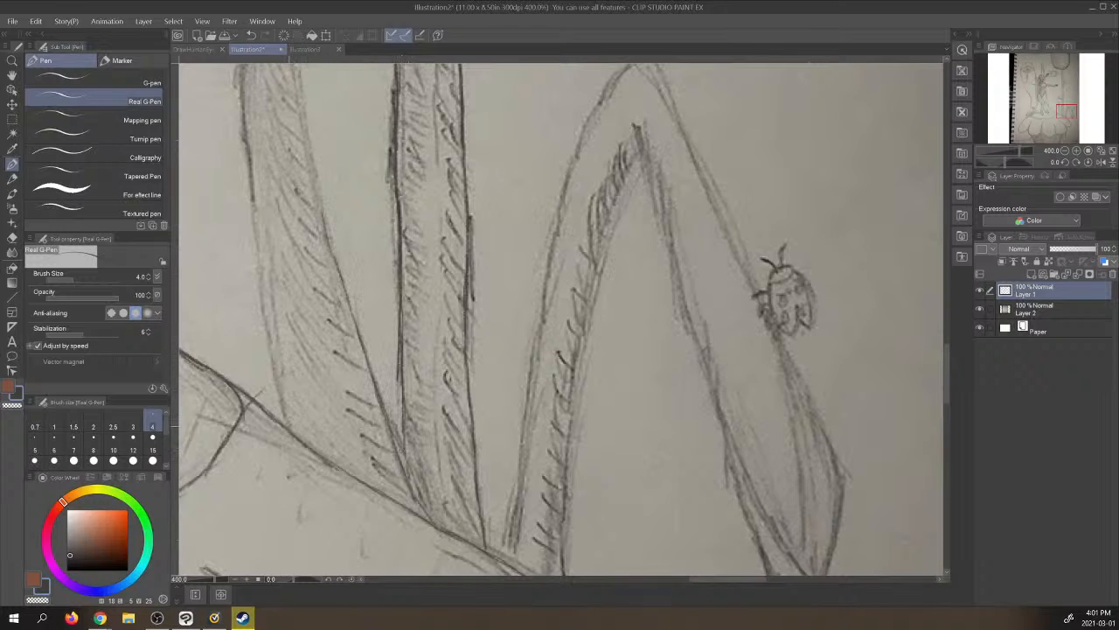
left_click_drag(291, 425, 264, 313)
left_click_drag(265, 353, 239, 59)
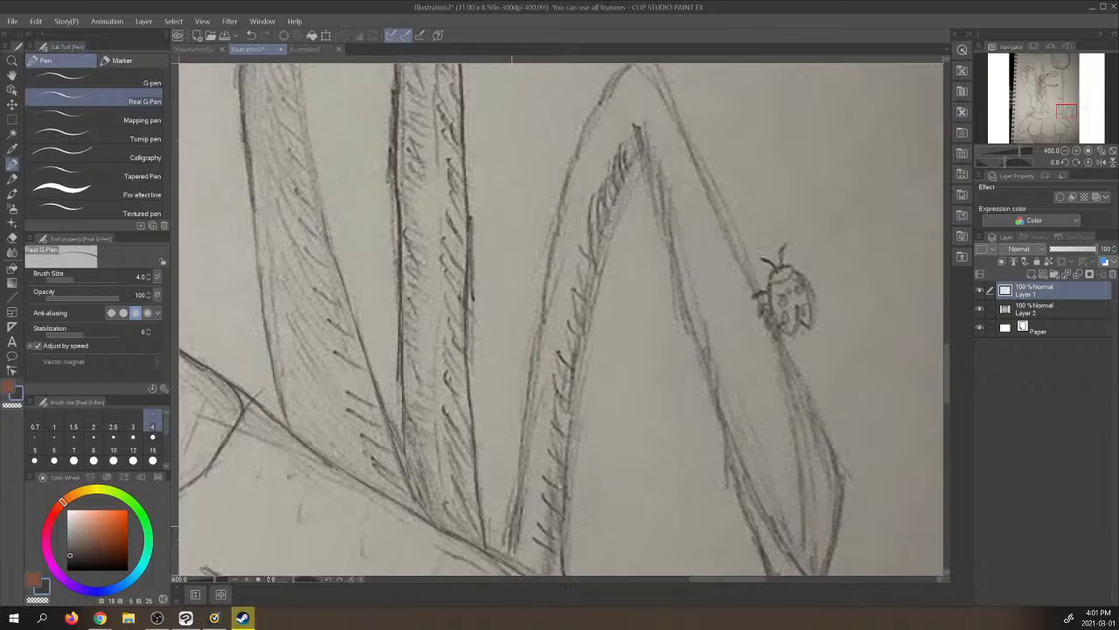
- Trace the outer outline of the bent leaf right of the stem, over its peak and past the ladybug to its drooping tip
left_click_drag(504, 551, 526, 434)
mouse_move(509, 521)
left_mouse_down()
mouse_move(551, 254)
mouse_move(587, 142)
left_mouse_up()
left_click_drag(569, 184, 603, 107)
mouse_move(583, 147)
left_mouse_down()
mouse_move(617, 75)
mouse_move(636, 65)
mouse_move(687, 131)
mouse_move(838, 467)
mouse_move(841, 547)
mouse_move(829, 572)
left_mouse_up()
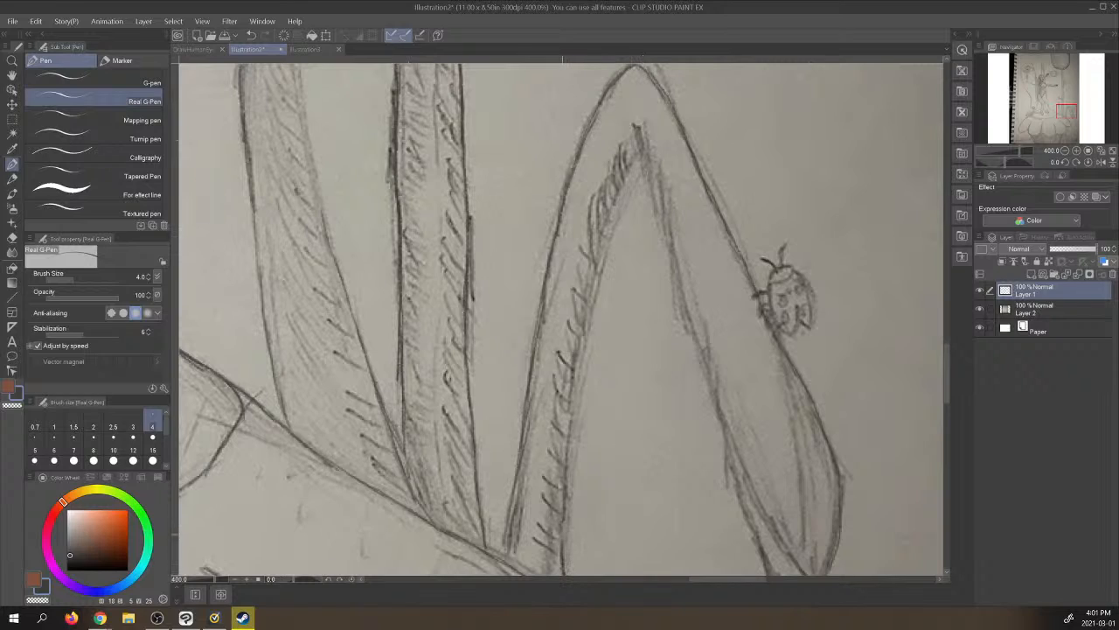
- Trace the inner edge of the bent leaf's rising half, from the mound up to the inner fold
mouse_move(564, 510)
left_mouse_down()
mouse_move(560, 541)
mouse_move(574, 421)
left_mouse_up()
left_click_drag(570, 468, 606, 240)
left_click_drag(598, 278, 625, 191)
left_click_drag(603, 252, 611, 218)
left_click_drag(608, 216, 636, 155)
left_click_drag(606, 236, 629, 186)
mouse_move(629, 192)
left_mouse_down()
mouse_move(641, 165)
mouse_move(658, 205)
left_mouse_up()
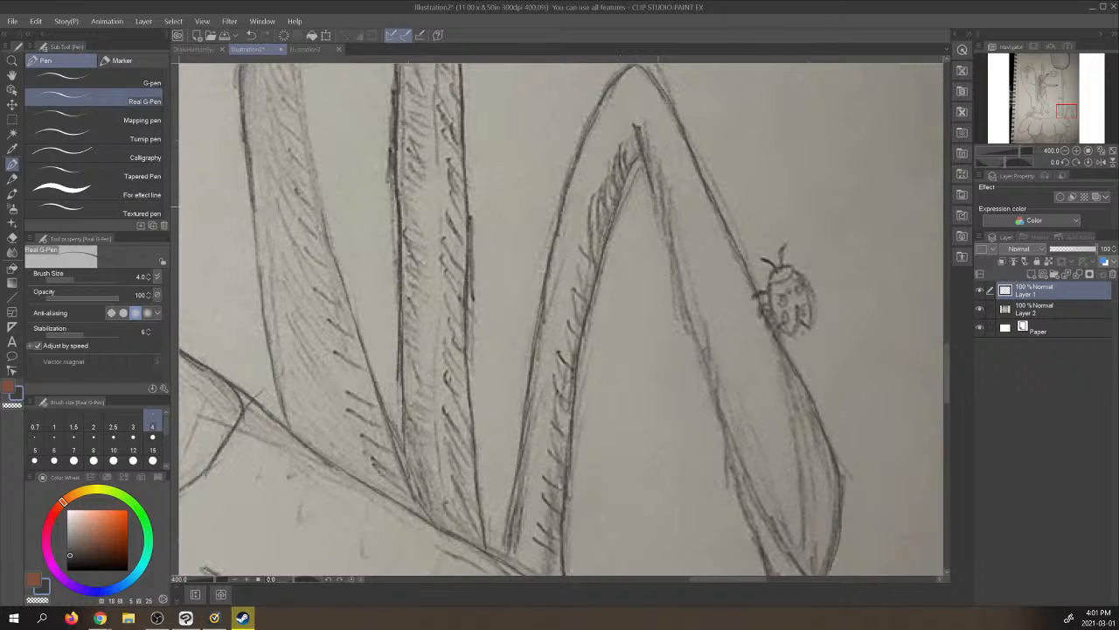
- Trace the inner edge of the bent leaf's drooping half, from the inner fold down toward the tip
left_click_drag(641, 156, 665, 237)
left_click_drag(649, 180, 700, 359)
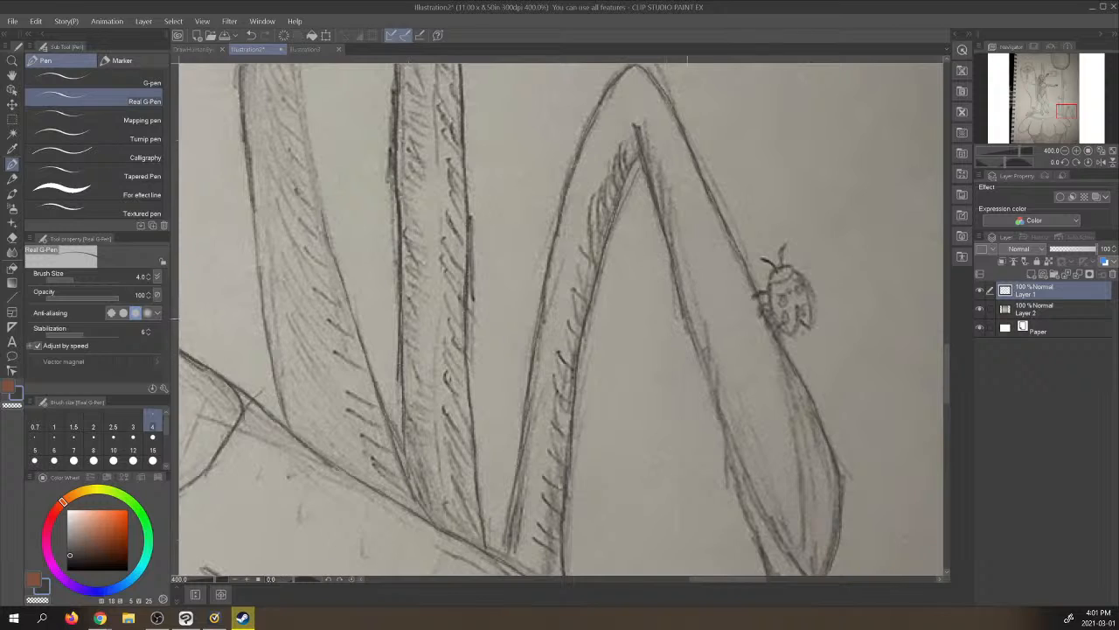
left_click_drag(684, 312, 726, 434)
left_click_drag(707, 392, 741, 469)
left_click_drag(728, 425, 775, 524)
- Finish the bent leaf's lower inner edge and trace the long fold lines inside its drooping end below the ladybug
left_click_drag(1052, 107, 1070, 110)
left_click_drag(647, 304, 726, 443)
left_click_drag(696, 213, 719, 407)
left_click_drag(711, 264, 722, 372)
left_click_drag(728, 288, 744, 390)
left_click_drag(735, 449, 729, 468)
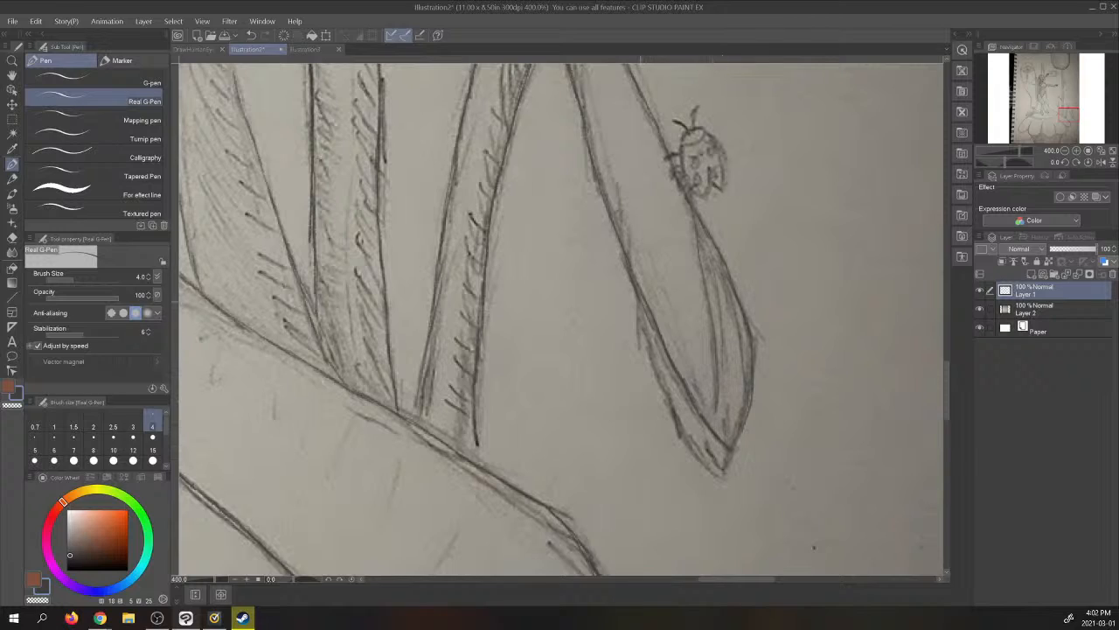
- Trace the outer underside edge of the bent leaf's drooping end down to its tip
left_click_drag(640, 302, 660, 369)
left_click_drag(647, 329, 699, 451)
left_click_drag(678, 422, 726, 474)
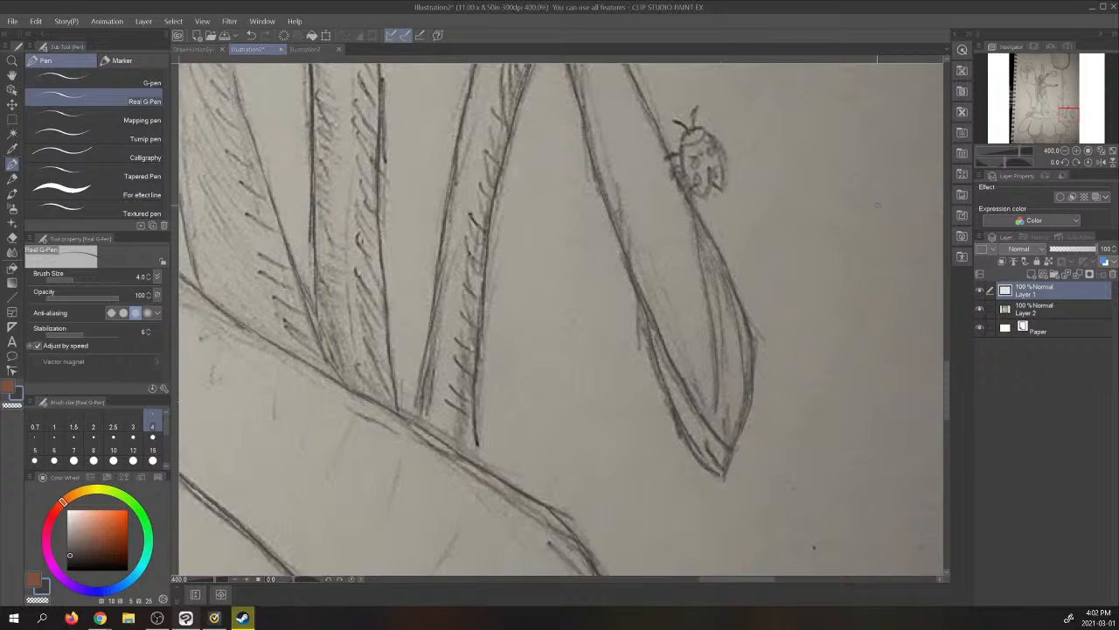
- Check the linework with the photo layer hidden and shown, on the full page and near the upright leaf
left_click(1102, 152)
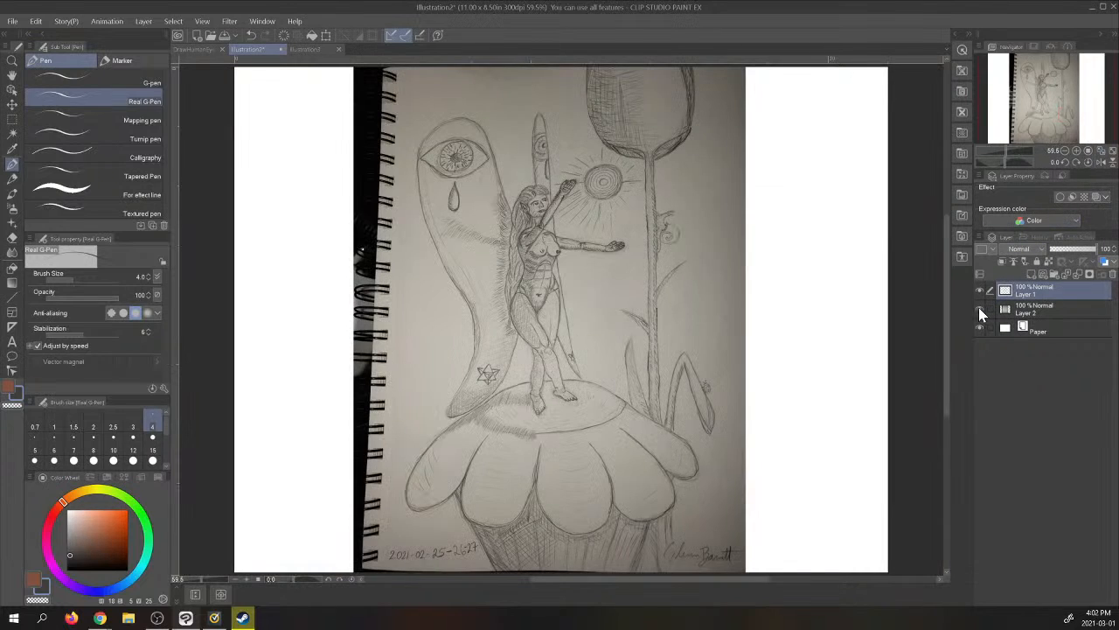
left_click(980, 309)
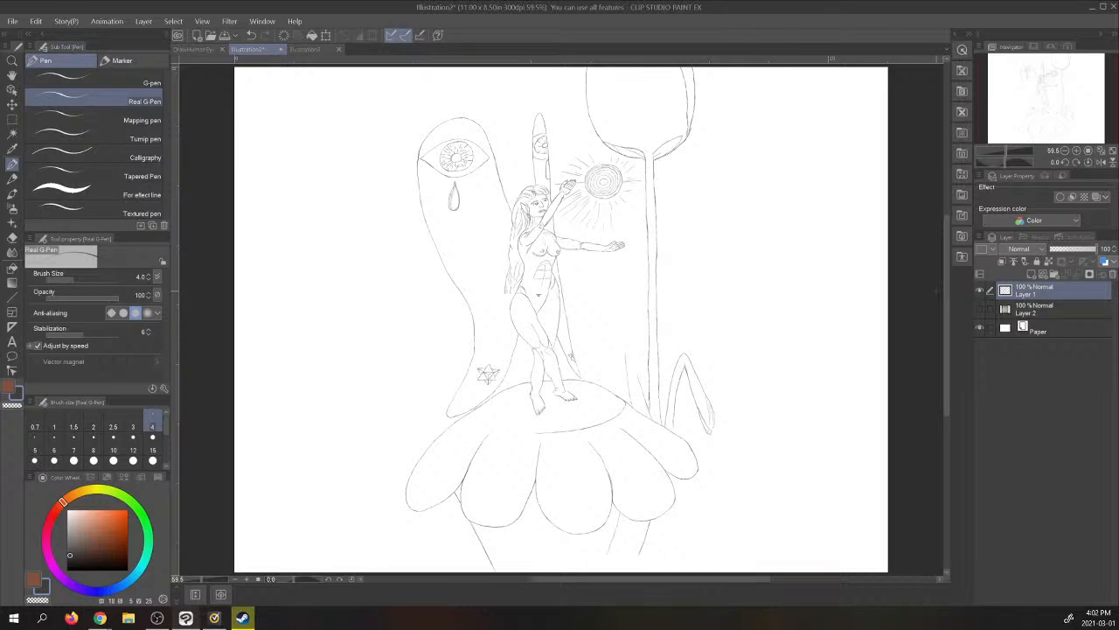
left_click(979, 308)
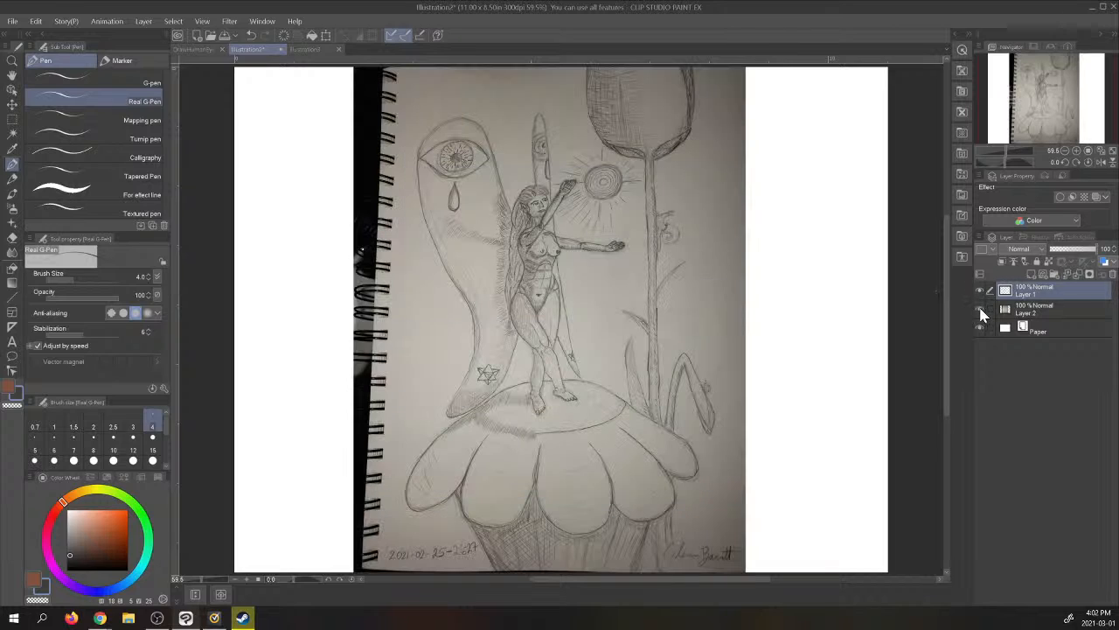
left_click(1081, 152)
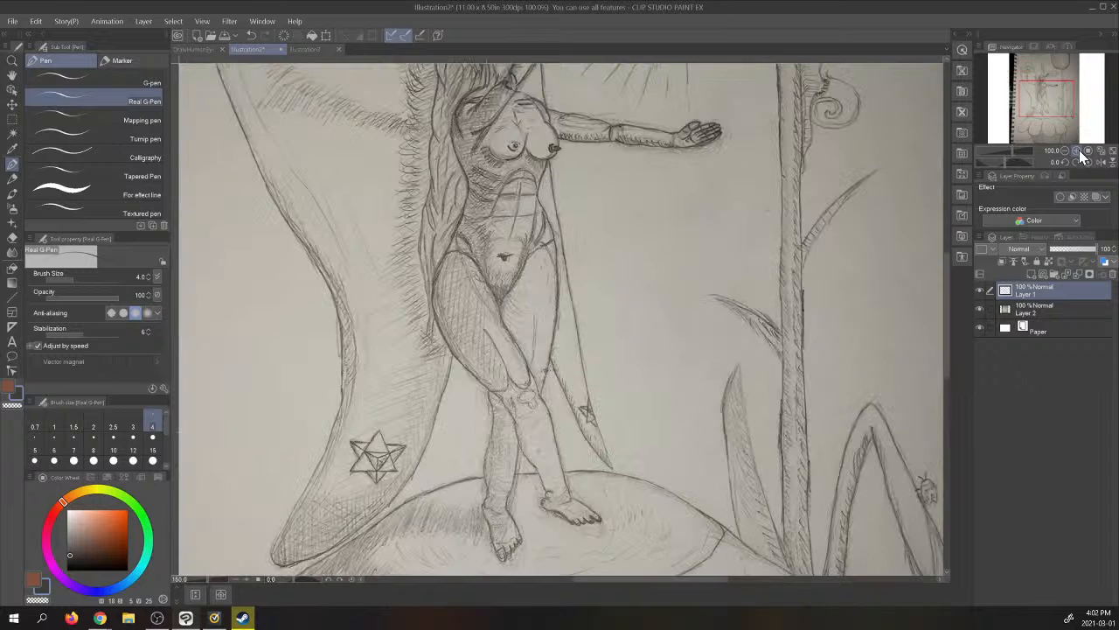
left_click(1080, 153)
left_click_drag(1052, 96, 1062, 105)
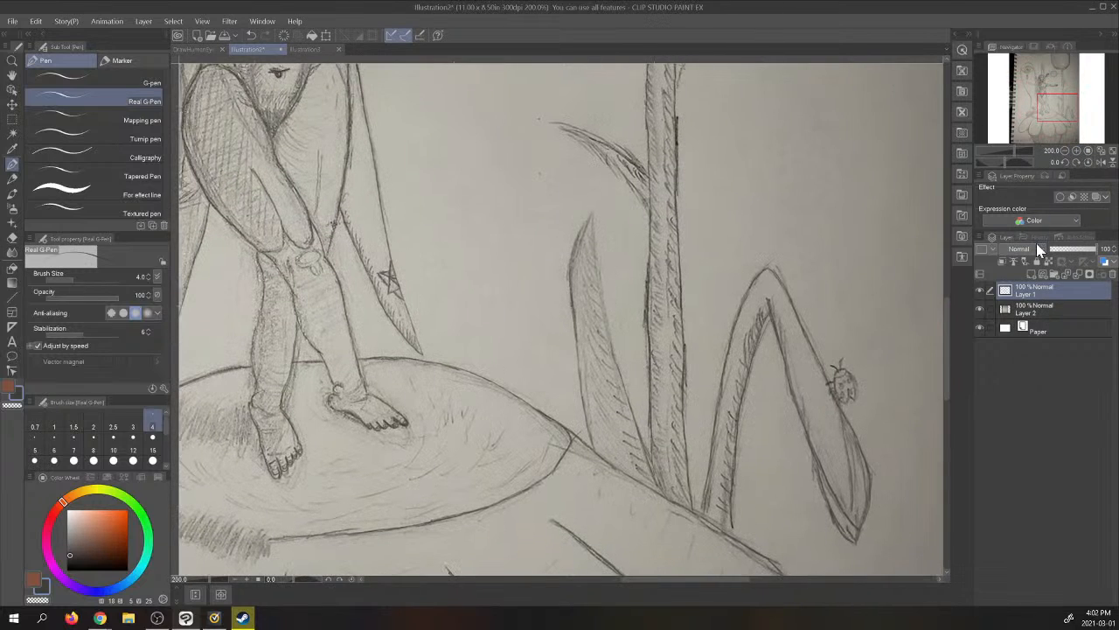
left_click(1077, 151)
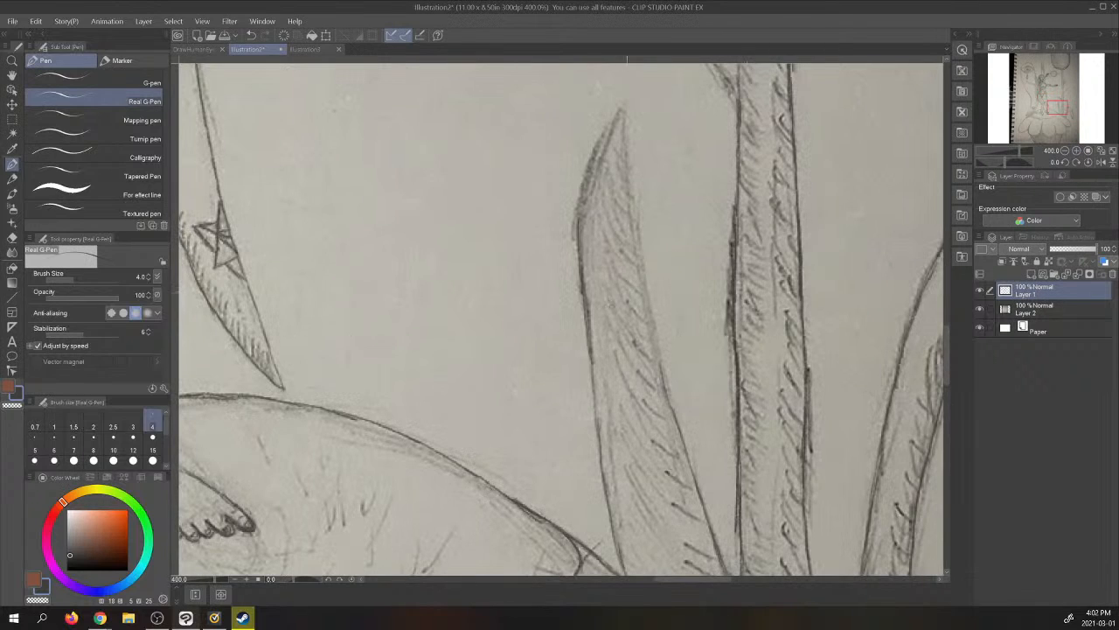
left_click(980, 310)
left_click(979, 310)
- Trace the upper part of the broad upright leaf left of the stem, joining both edges at its pointed tip
left_click_drag(644, 280, 631, 173)
mouse_move(634, 213)
left_mouse_down()
mouse_move(620, 103)
mouse_move(595, 166)
left_mouse_up()
left_click_drag(610, 126, 574, 222)
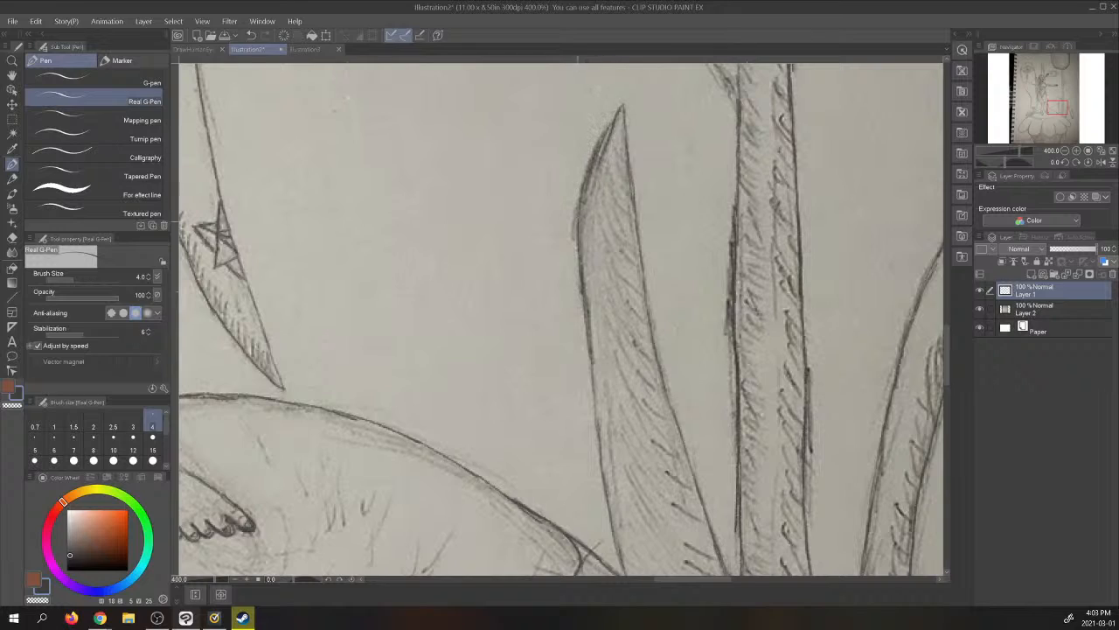
mouse_move(588, 180)
left_mouse_down()
mouse_move(576, 245)
mouse_move(580, 224)
left_mouse_up()
mouse_move(612, 132)
left_mouse_down()
mouse_move(590, 180)
mouse_move(598, 152)
left_mouse_up()
left_click_drag(614, 124, 602, 141)
- Trace the long fold lines running down the hatched base beneath the middle petals
left_click_drag(1054, 108, 1039, 134)
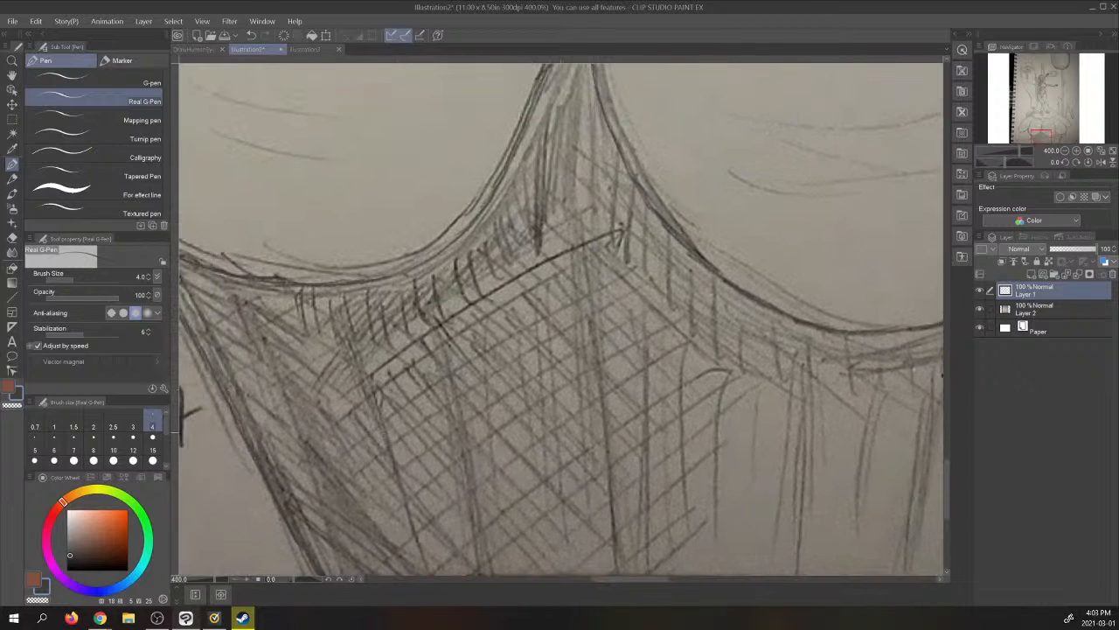
left_click_drag(373, 386, 424, 557)
left_click_drag(448, 367, 480, 556)
left_click_drag(589, 254, 612, 569)
left_click_drag(647, 336, 641, 554)
left_click_drag(810, 391, 798, 547)
- Trace the slanting fold lines on the base farther right, beneath the two right-hand petals
left_click_drag(1041, 136, 1054, 135)
left_click_drag(716, 209, 616, 544)
left_click_drag(621, 381, 570, 509)
left_click_drag(499, 393, 472, 546)
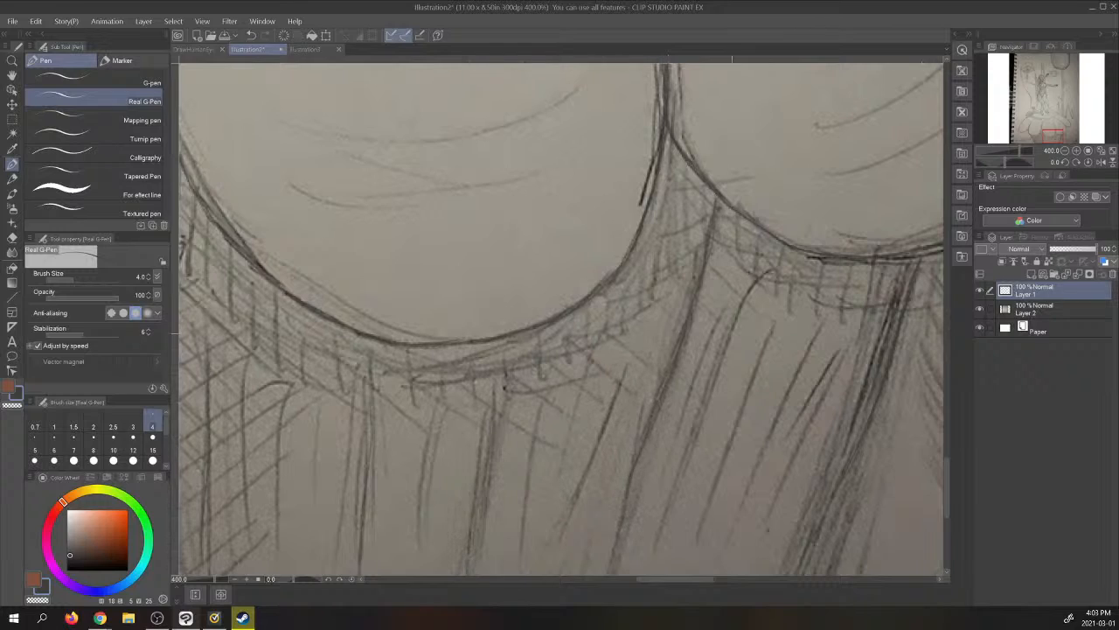
left_click_drag(725, 345, 636, 507)
- Trace the ladybug on the bent leaf, including its legs, body outline, antennae and spots
left_click(1075, 119)
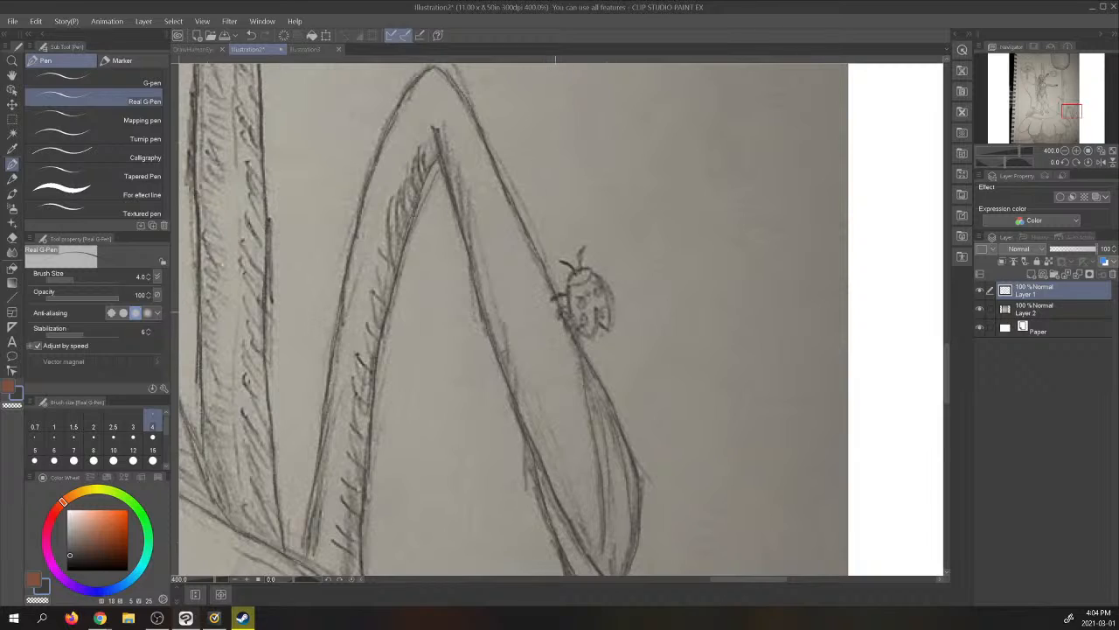
left_click_drag(556, 306, 570, 307)
left_click_drag(571, 330, 577, 330)
mouse_move(570, 283)
left_mouse_down()
mouse_move(572, 315)
mouse_move(590, 334)
left_mouse_up()
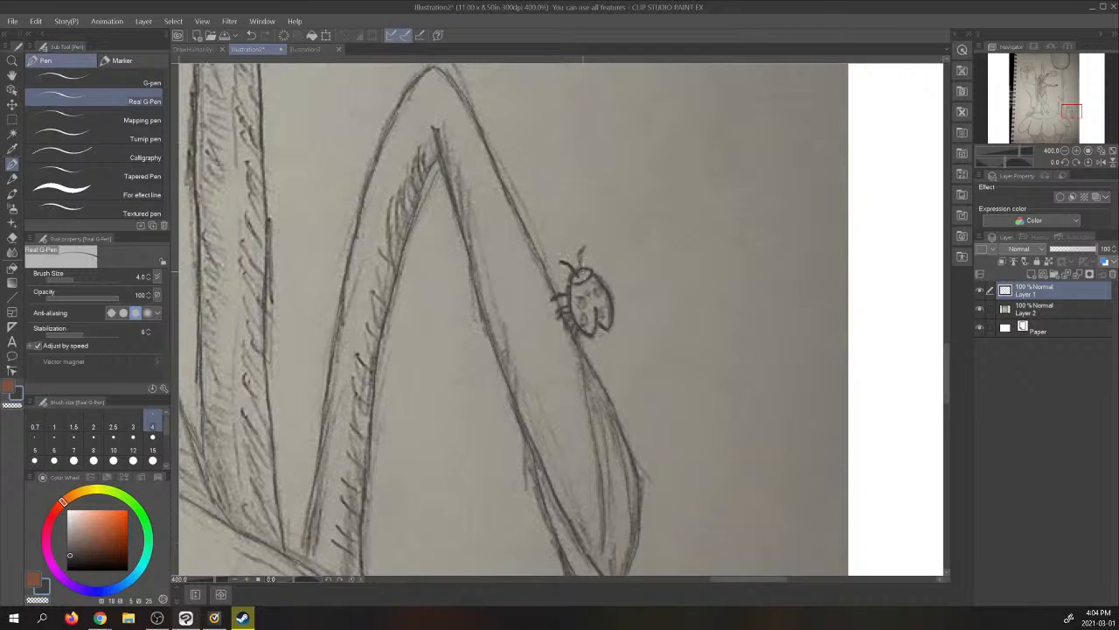
left_click_drag(581, 266, 584, 245)
left_click_drag(578, 299, 581, 306)
left_click_drag(599, 296, 599, 287)
left_click_drag(583, 318, 591, 322)
- Trace the spiral shell of the snail on the stem and the tail end of its body
left_click(1066, 84)
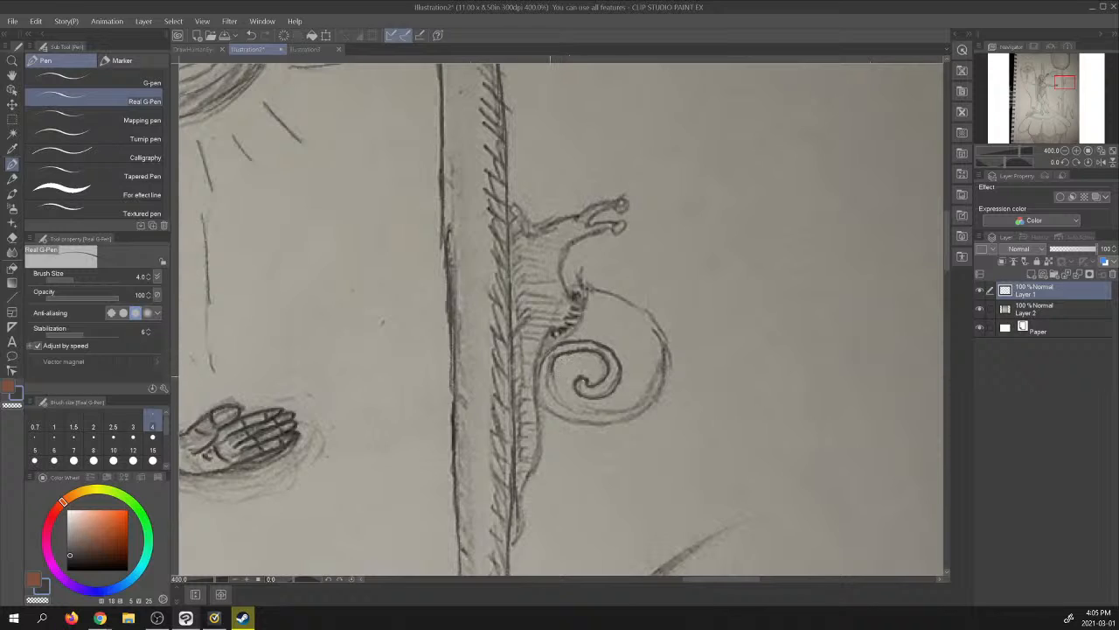
mouse_move(550, 384)
left_mouse_down()
mouse_move(575, 412)
mouse_move(614, 414)
mouse_move(638, 407)
mouse_move(665, 366)
left_mouse_up()
mouse_move(589, 289)
left_mouse_down()
mouse_move(649, 311)
mouse_move(664, 334)
mouse_move(662, 388)
mouse_move(644, 411)
mouse_move(612, 424)
mouse_move(570, 422)
mouse_move(530, 393)
mouse_move(543, 404)
mouse_move(518, 540)
left_mouse_up()
left_click_drag(513, 495, 514, 542)
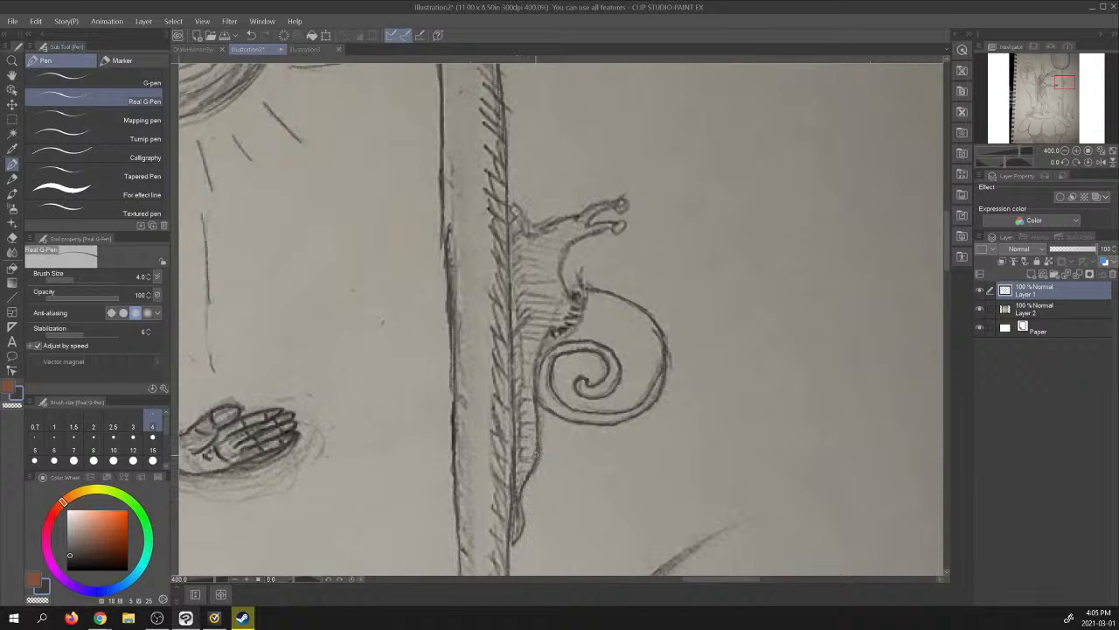
- Trace the snail's body and ruffled shell edge, its eyestalks and head, and its contact edge along the stem
mouse_move(538, 432)
left_mouse_down()
mouse_move(542, 349)
mouse_move(581, 317)
mouse_move(577, 284)
mouse_move(586, 295)
left_mouse_up()
left_click_drag(555, 332, 578, 303)
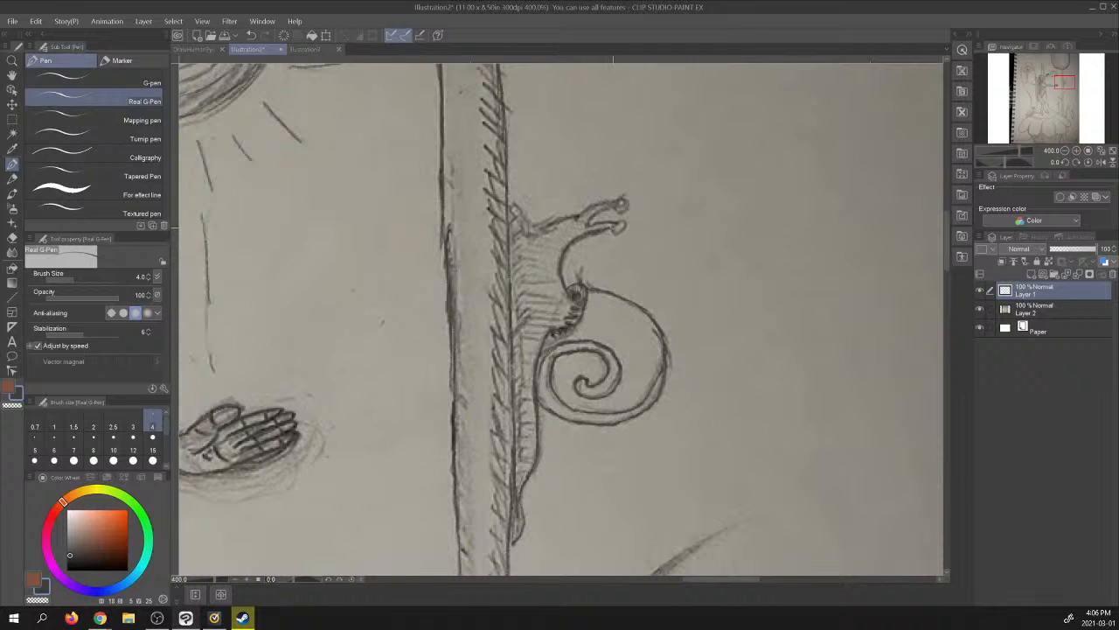
left_click_drag(619, 221, 623, 230)
mouse_move(589, 224)
left_mouse_down()
mouse_move(625, 205)
mouse_move(538, 226)
mouse_move(515, 205)
mouse_move(514, 222)
left_mouse_up()
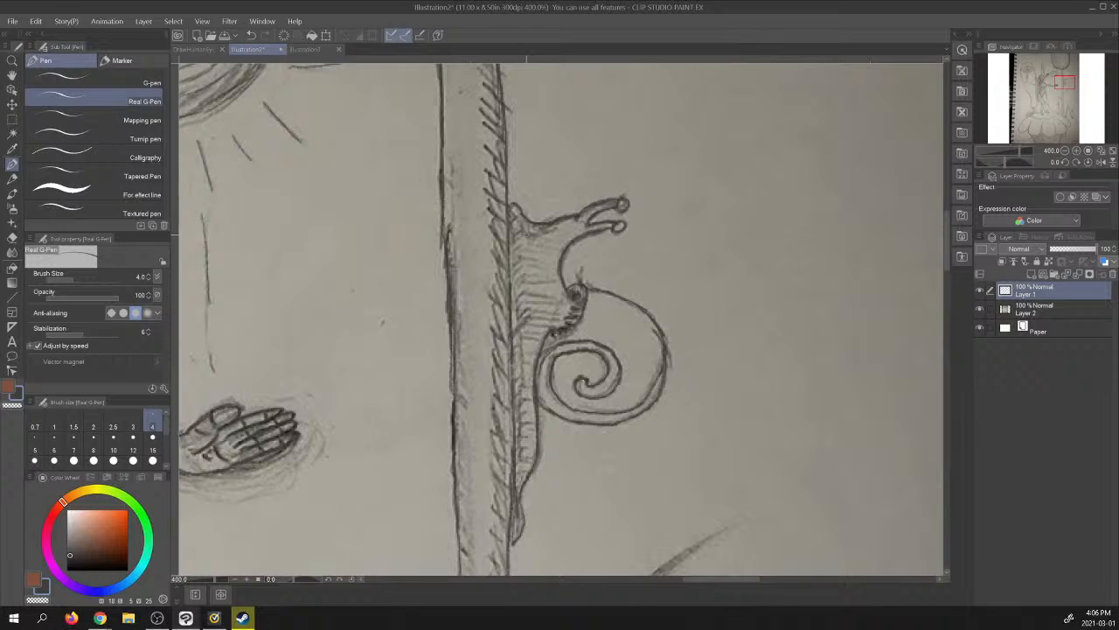
left_click_drag(509, 282, 520, 337)
- Compare the whole line drawing with the photo by hiding and showing the photo layer repeatedly
left_click(1101, 151)
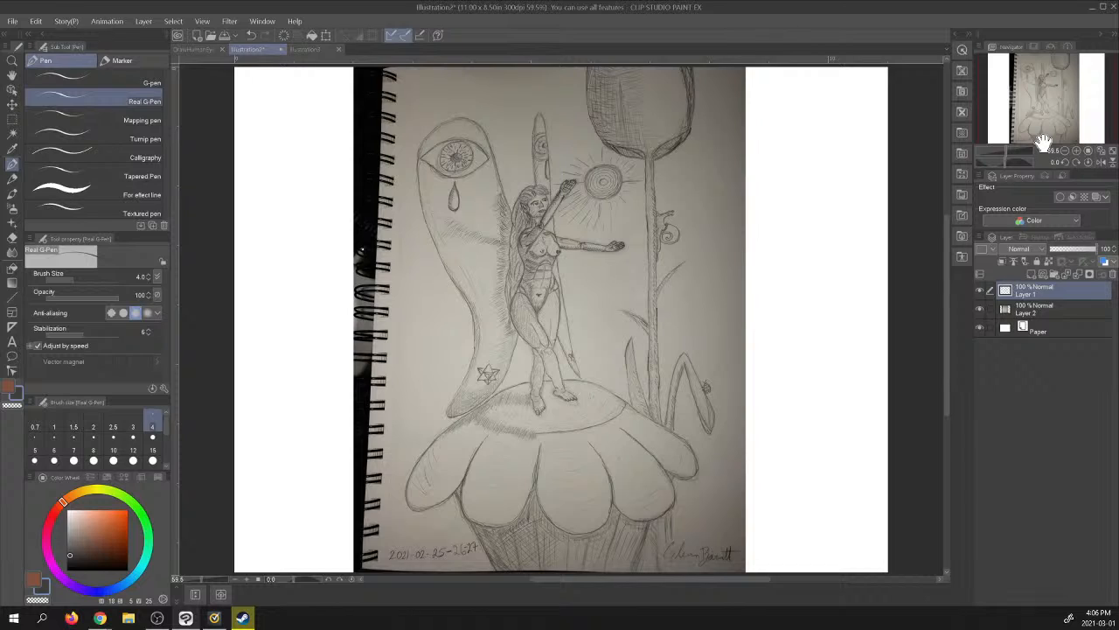
left_click(980, 310)
left_click(981, 308)
left_click(981, 306)
left_click(981, 305)
left_click(980, 308)
left_click(980, 308)
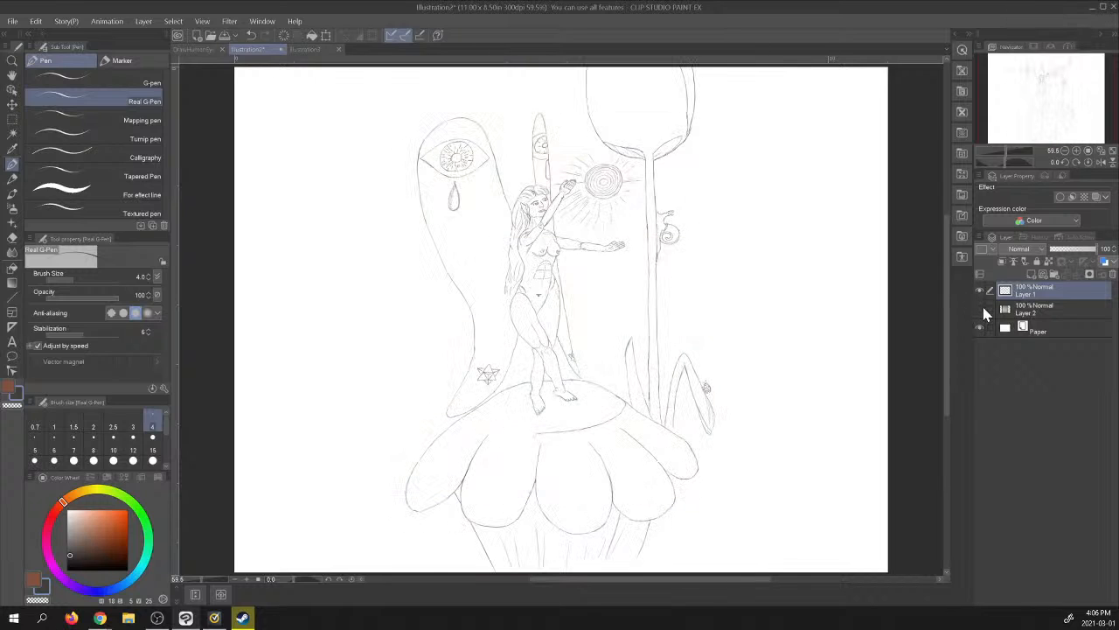
left_click(980, 308)
left_click(981, 307)
left_click(981, 306)
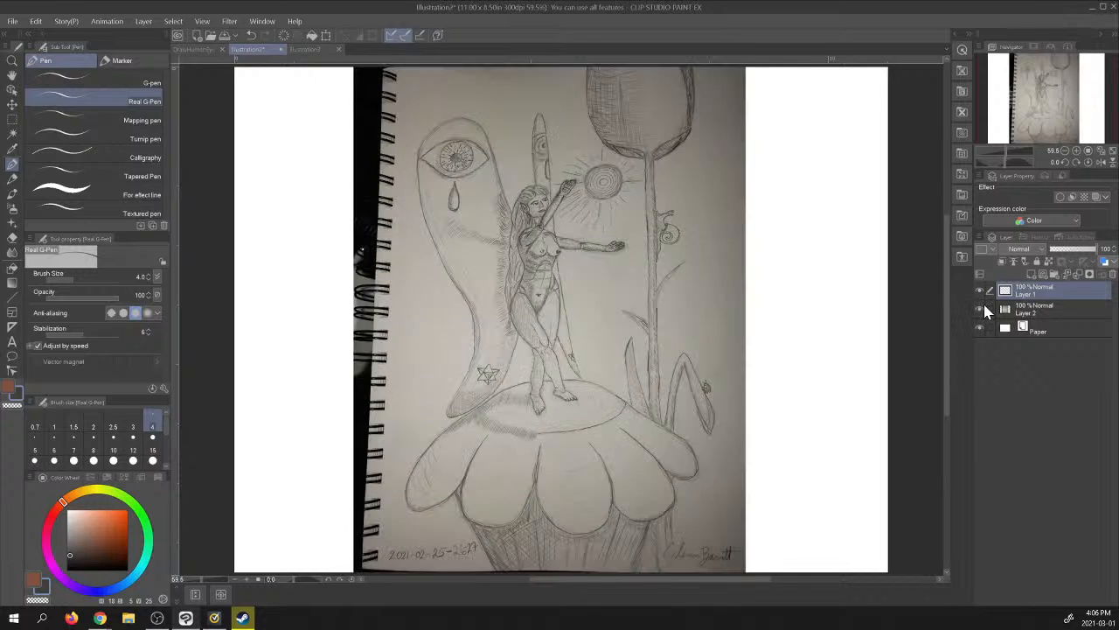
- Trace the vertical stem lines showing below the right-hand petal and the nearby edge of the base, beside the signature
left_click(1076, 150)
left_click(1077, 150)
left_click(1076, 151)
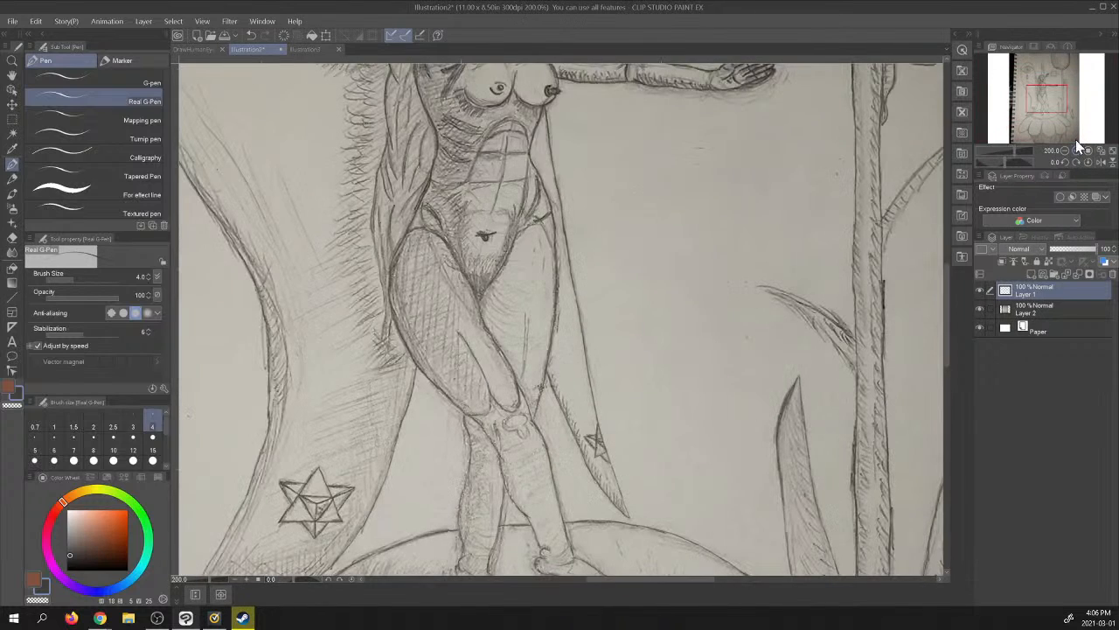
left_click(1074, 140)
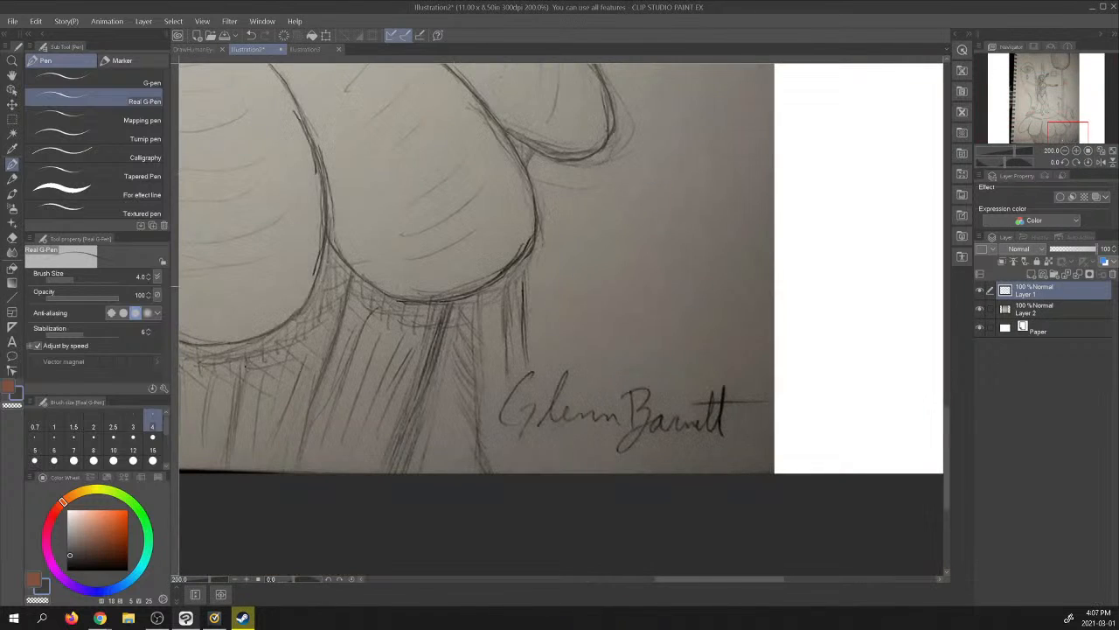
left_click(1076, 151)
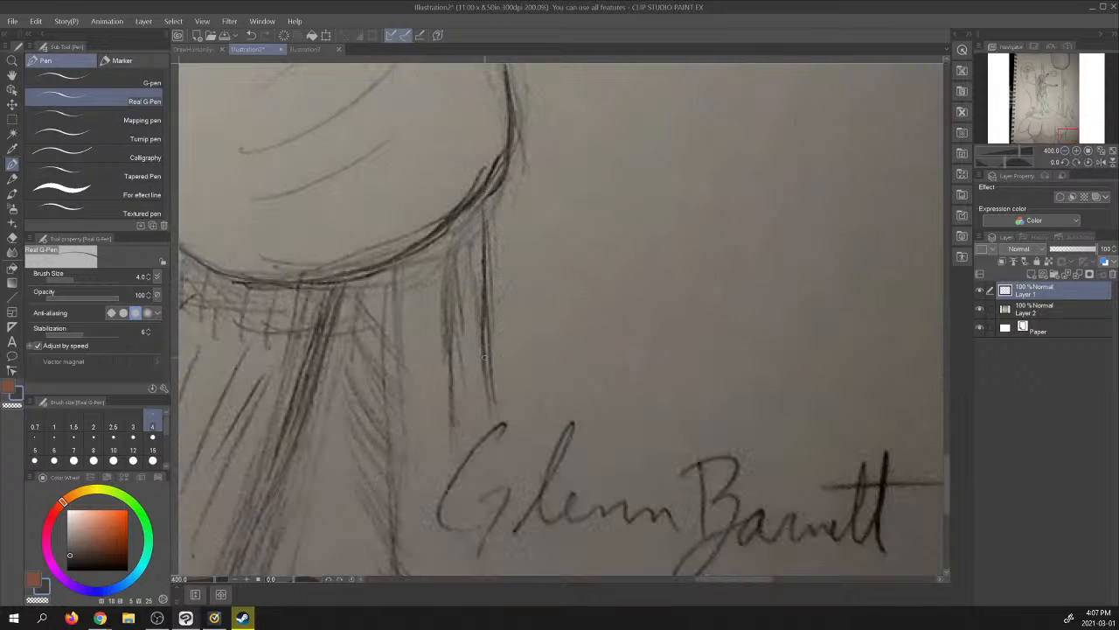
left_click_drag(489, 359, 497, 408)
left_click_drag(449, 236, 452, 429)
left_click_drag(396, 264, 387, 430)
left_click_drag(389, 390, 388, 535)
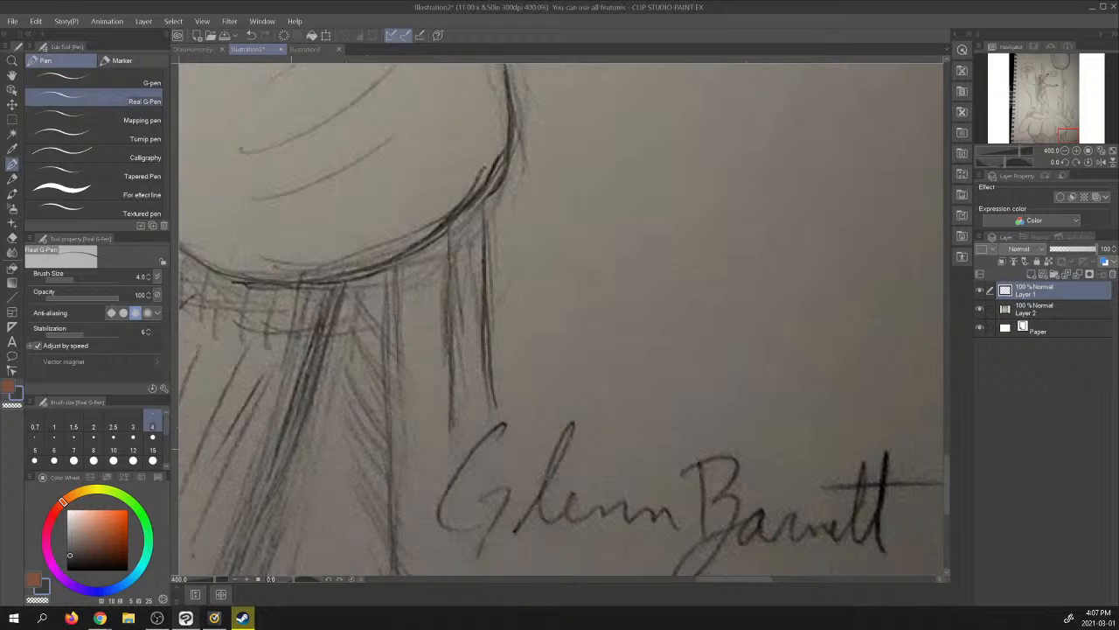
left_click_drag(267, 504, 246, 555)
- Check the full page of linework with the photo layer hidden, then shown again
left_click(1100, 151)
left_click(979, 309)
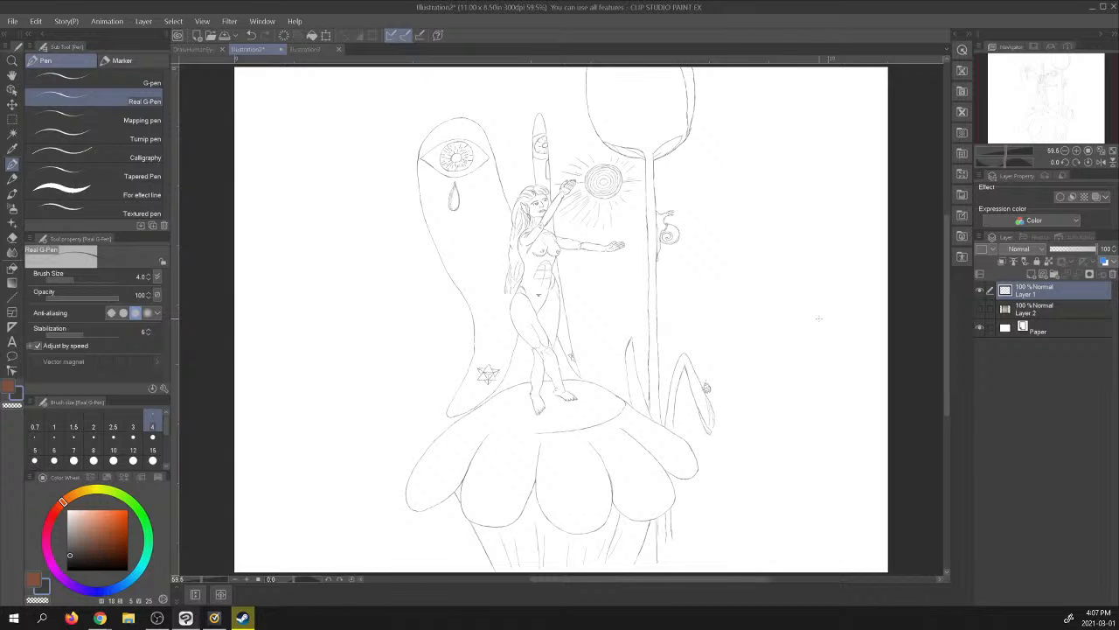
left_click(980, 309)
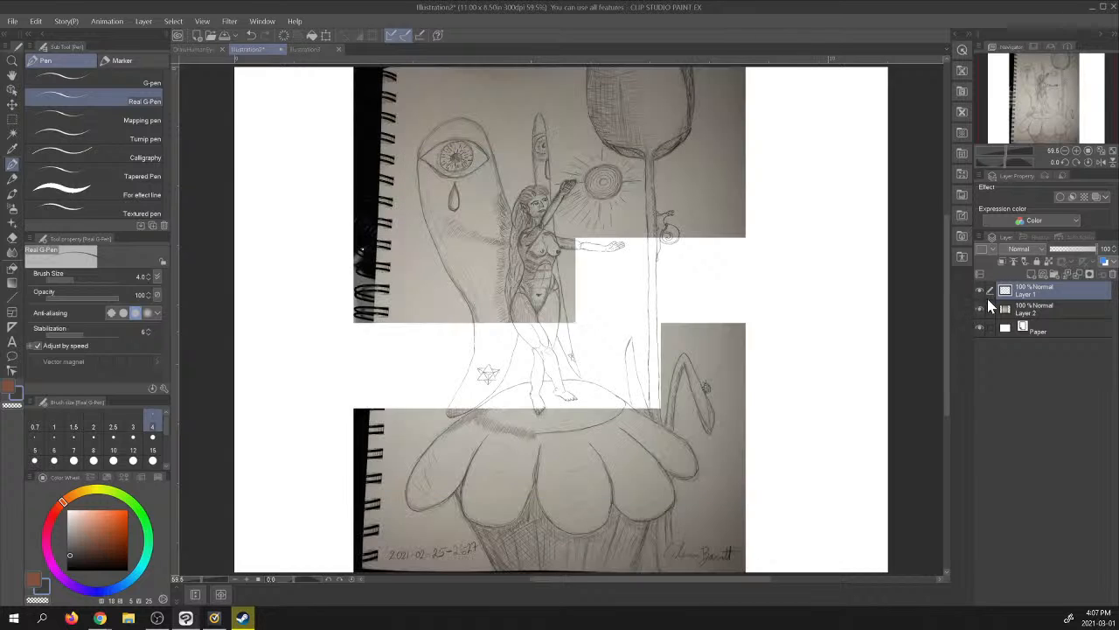
- Trace the missing front-left curve of the oval on top of the mound, through the shading to the existing front line
left_click(1080, 154)
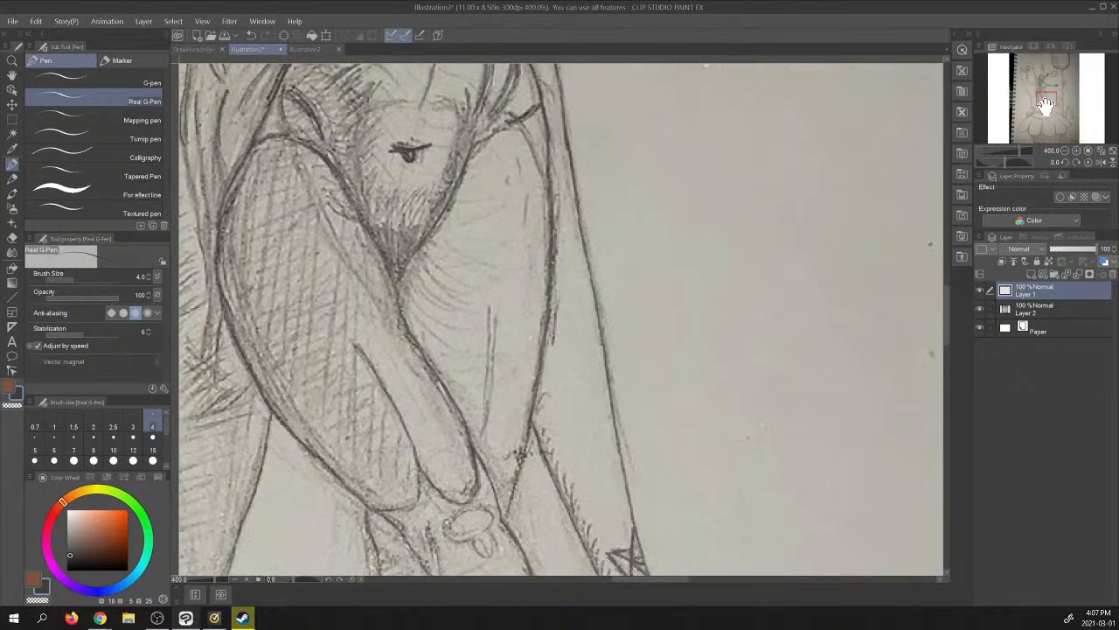
left_click_drag(1046, 105, 1039, 115)
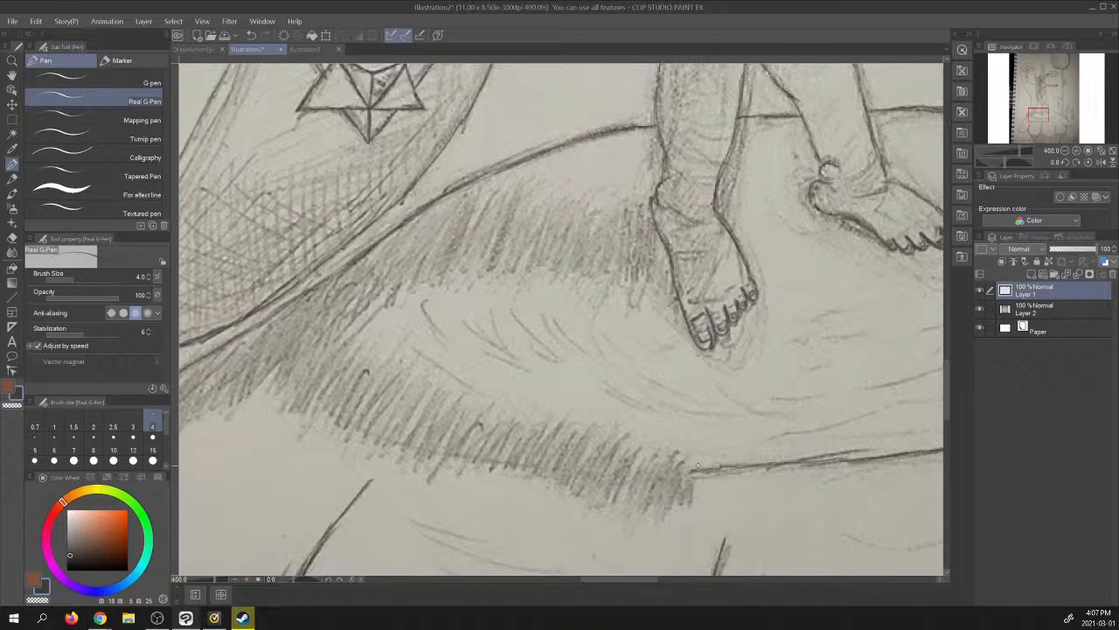
mouse_move(694, 471)
left_mouse_down()
mouse_move(521, 470)
mouse_move(371, 435)
mouse_move(313, 401)
mouse_move(272, 334)
left_mouse_up()
mouse_move(276, 347)
left_mouse_down()
mouse_move(274, 311)
mouse_move(273, 337)
left_mouse_up()
mouse_move(298, 384)
left_mouse_down()
mouse_move(286, 363)
mouse_move(362, 431)
mouse_move(417, 452)
mouse_move(584, 476)
mouse_move(787, 466)
left_mouse_up()
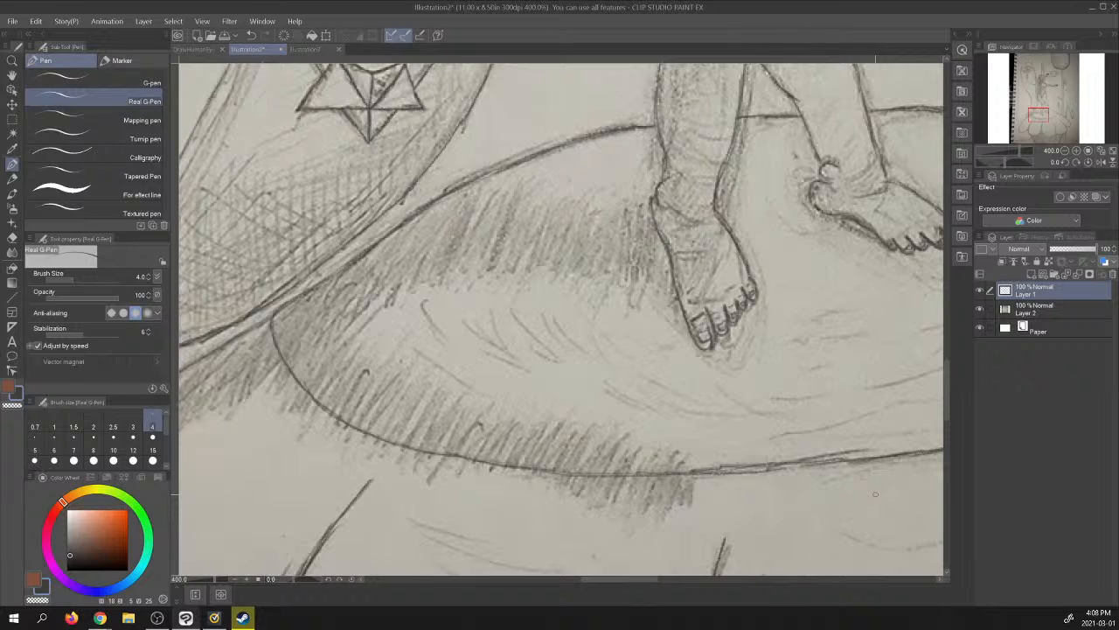
- Review the finished mound outline and the whole page with the photo layer hidden, shown and hidden again
left_click(980, 308)
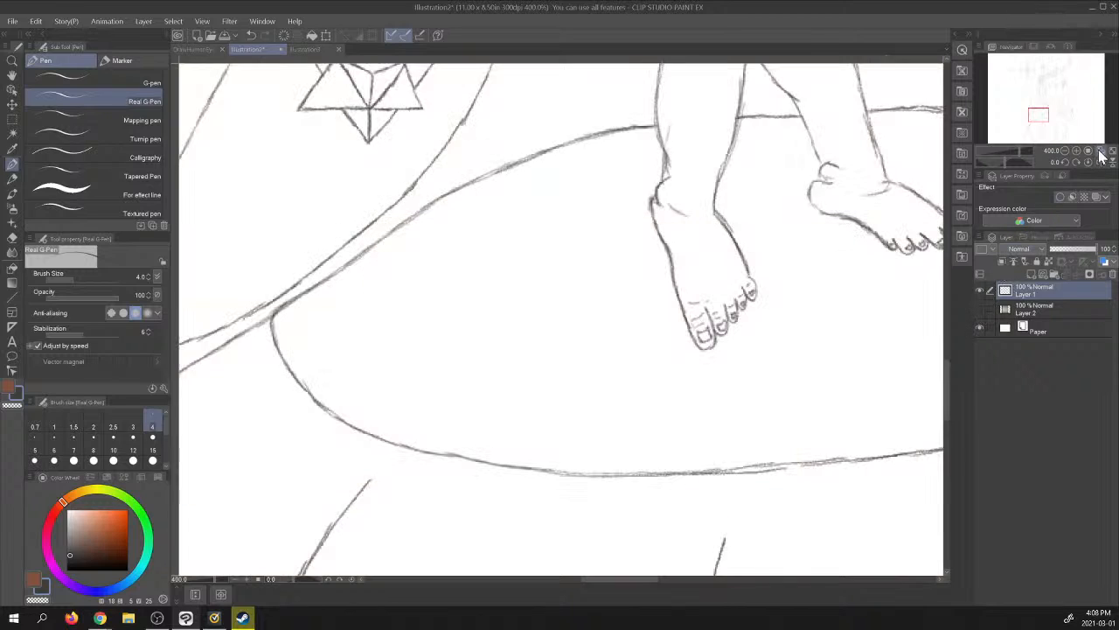
left_click(1100, 153)
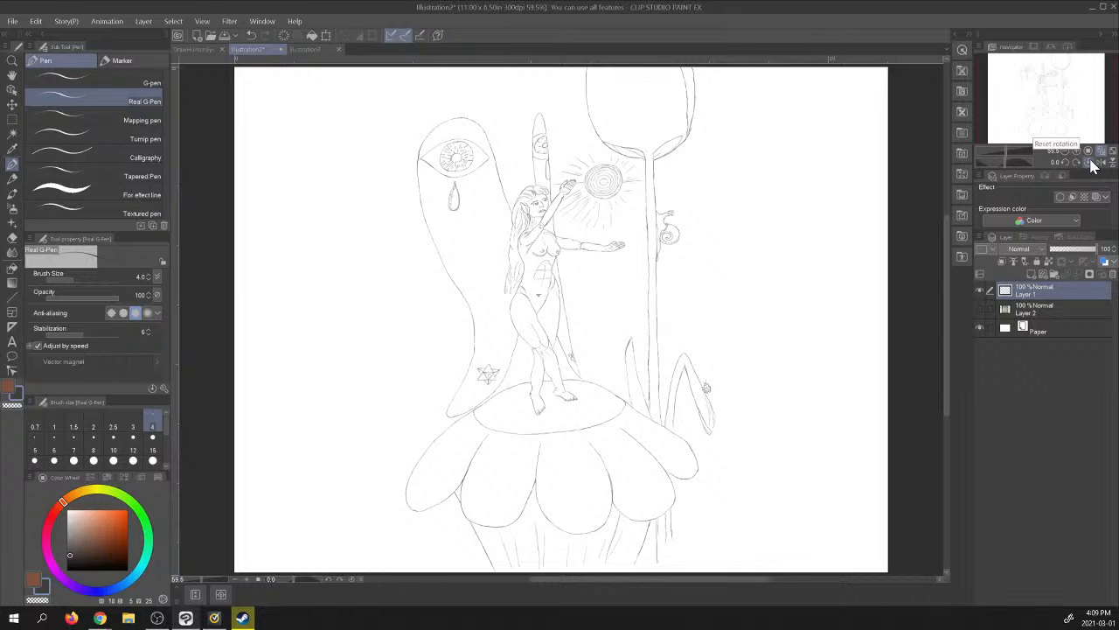
left_click(981, 309)
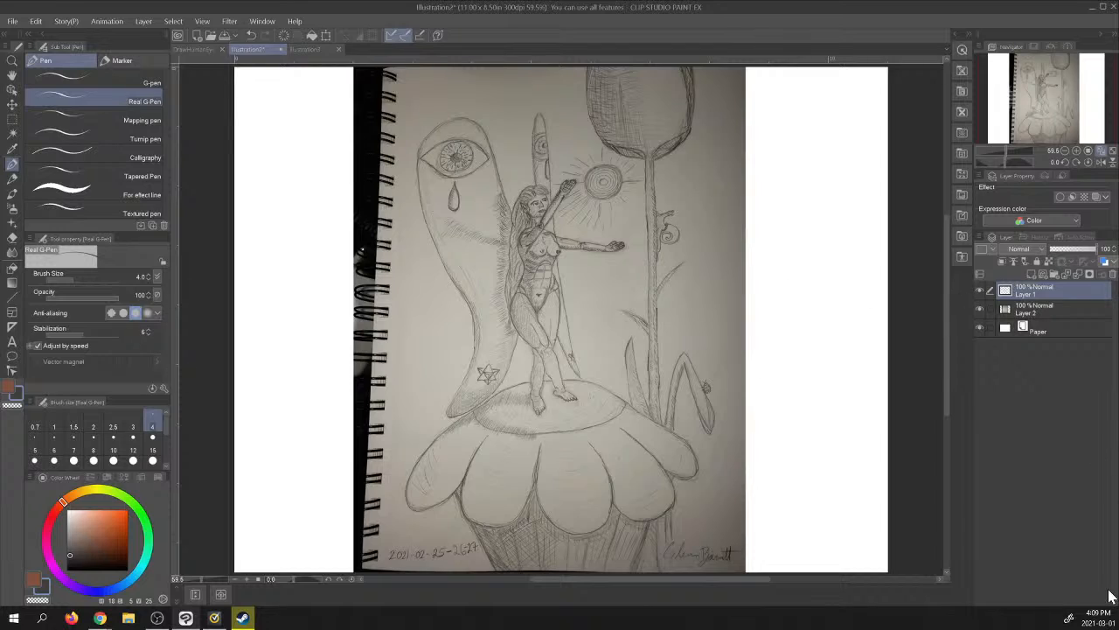
left_click(980, 310)
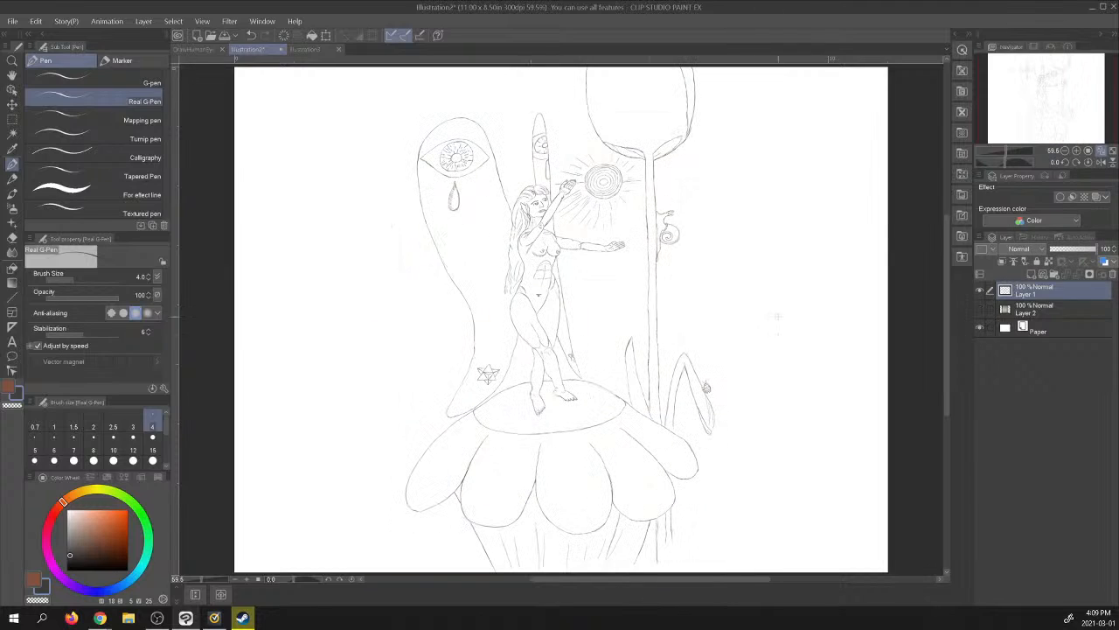